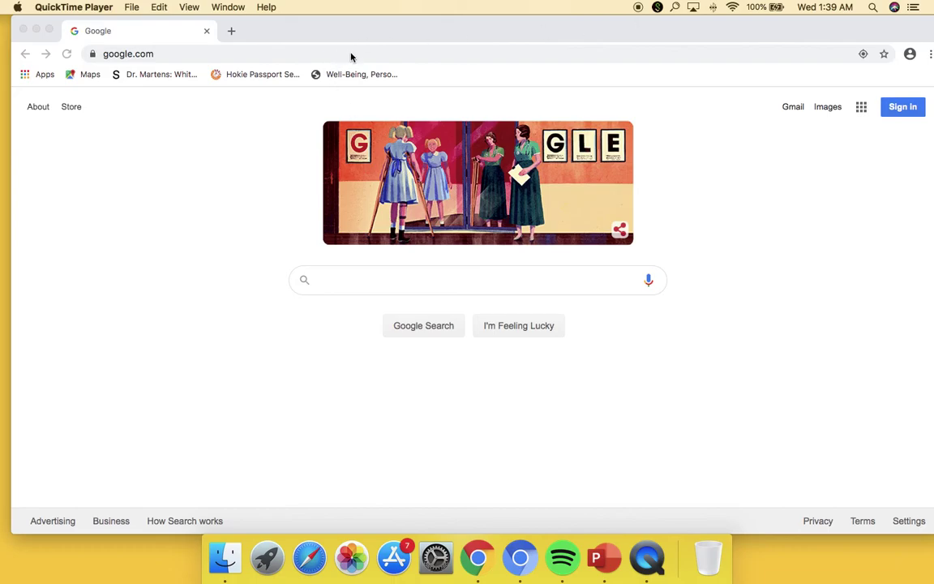
# - Search Google for 'zoho sites' and open the 'Easy Website Builder | Zoho Sites' result
pyautogui.click(410, 288)
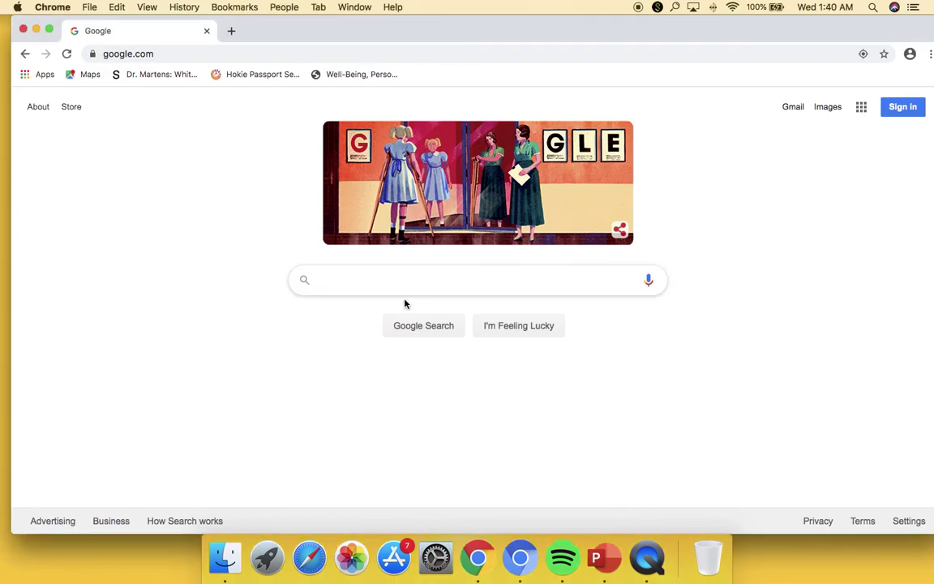
pyautogui.write('zoho sites')
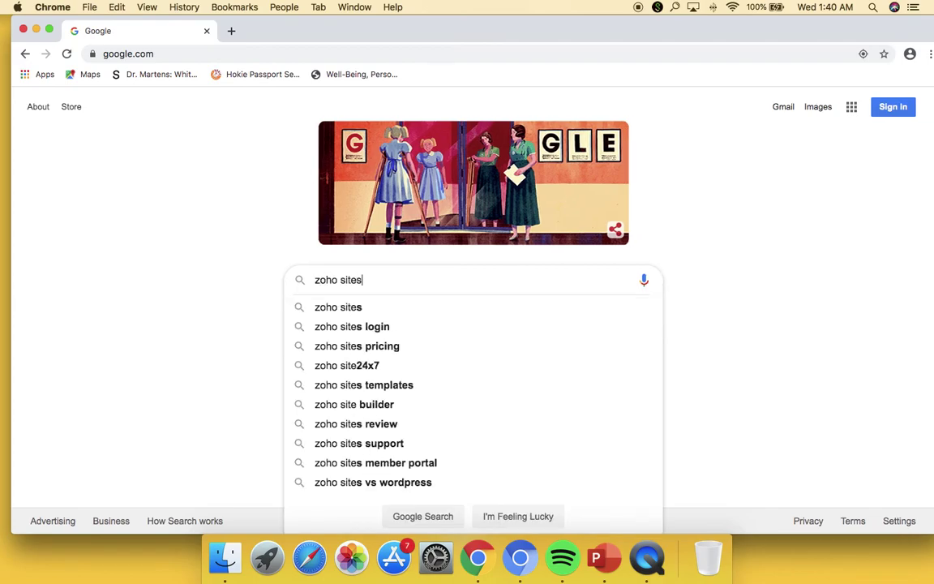
pyautogui.press('Return')
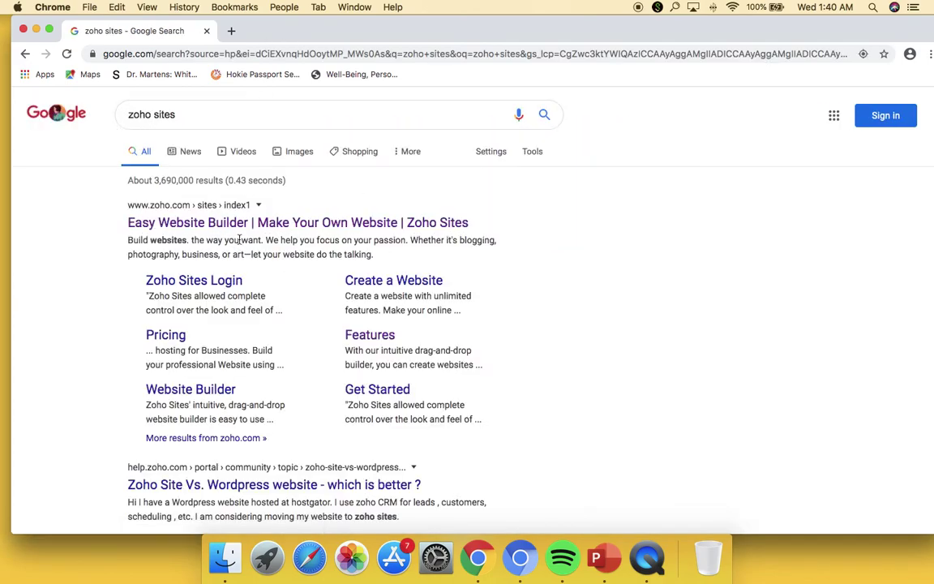
pyautogui.click(242, 227)
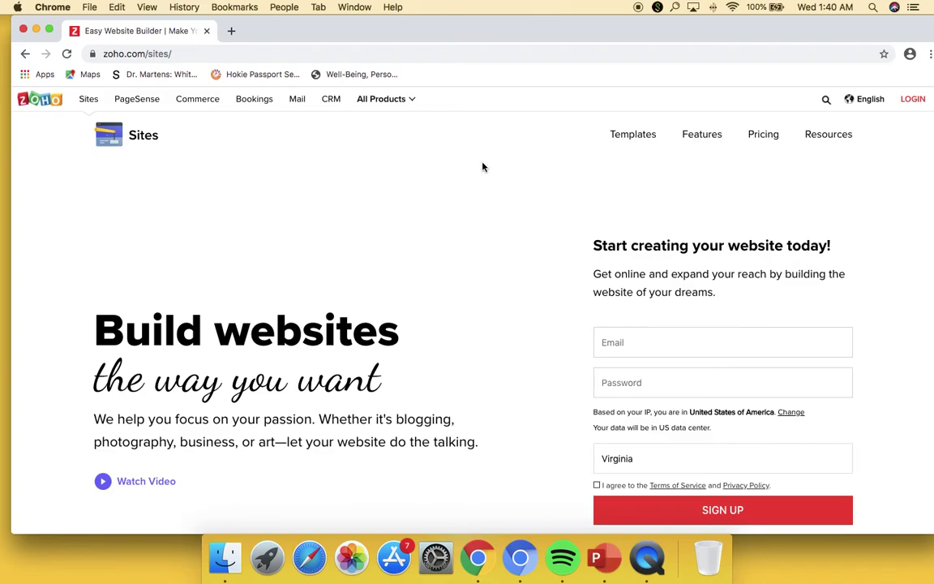
# - Sign in to Zoho Sites with a Google account from the sign-up form
pyautogui.scroll(-2, 622, 285)
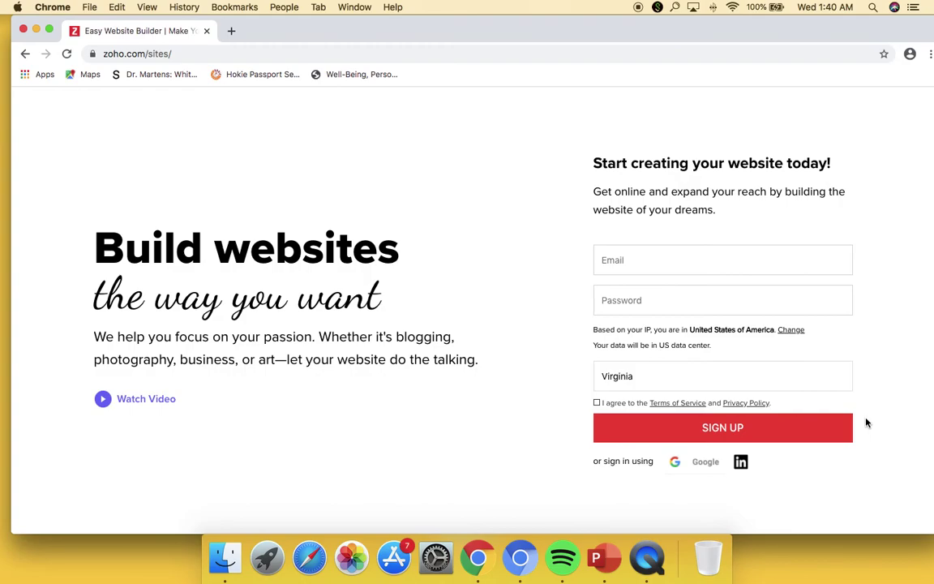
pyautogui.click(794, 432)
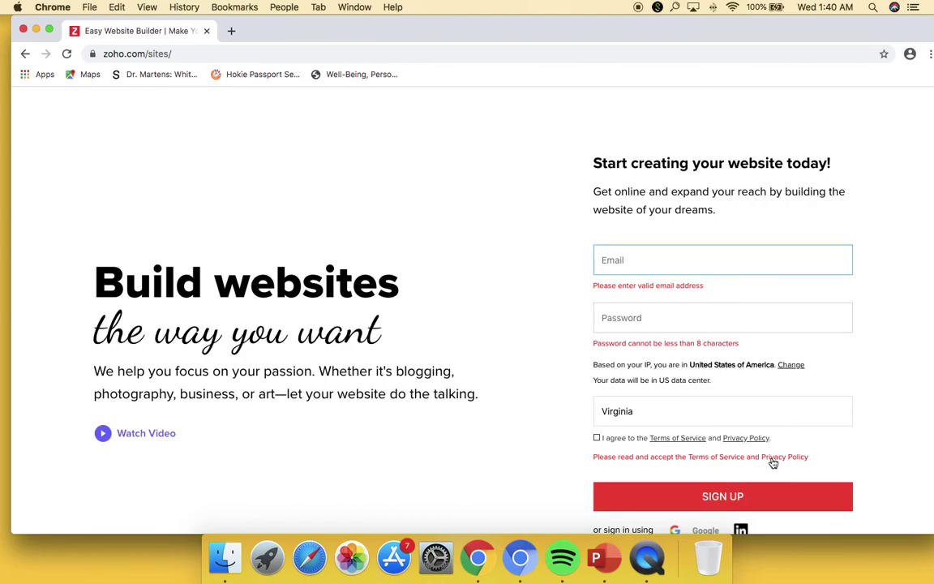
pyautogui.scroll(-1, 734, 477)
pyautogui.click(702, 488)
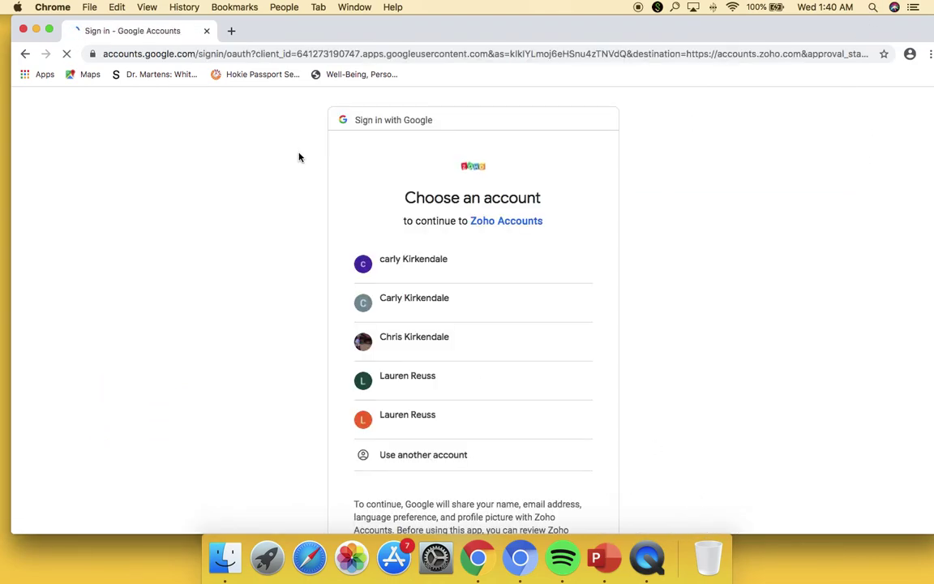
pyautogui.click(420, 347)
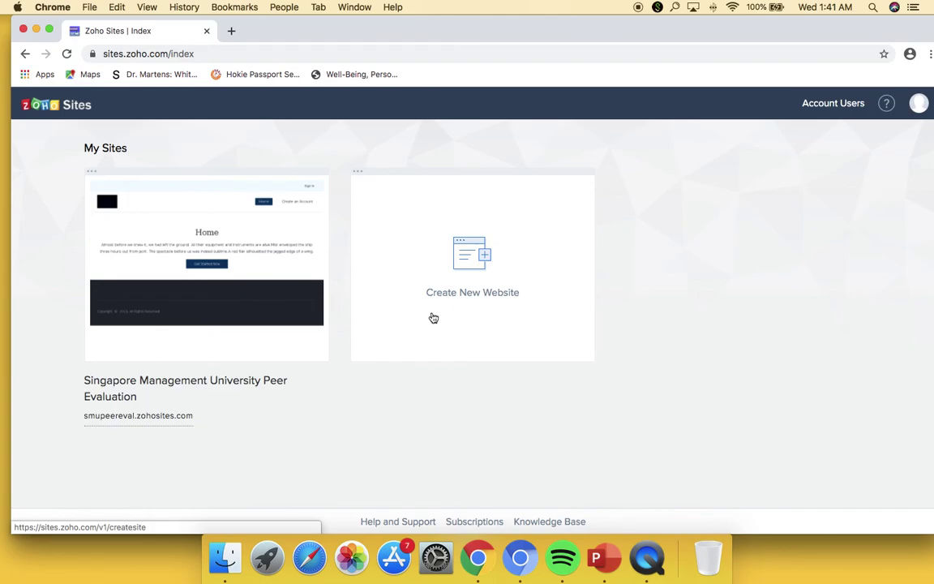
# - Start a new website and browse the template gallery
pyautogui.click(503, 241)
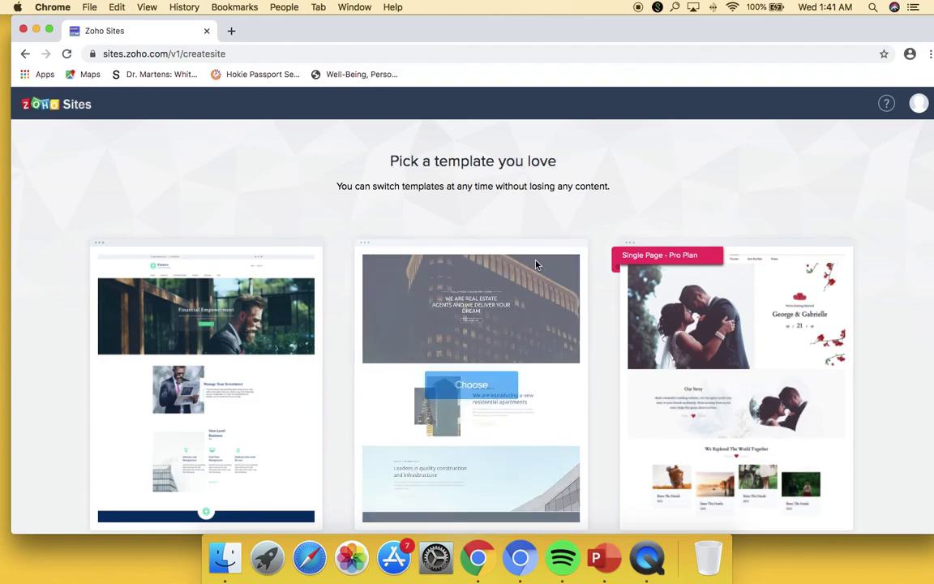
pyautogui.scroll(-5, 597, 340)
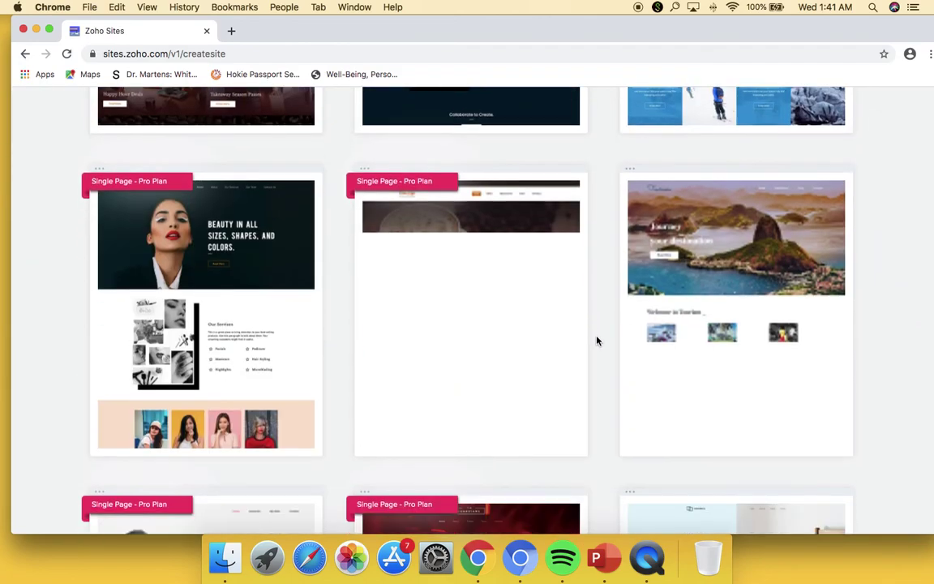
pyautogui.scroll(-5, 596, 341)
pyautogui.scroll(-10, 598, 341)
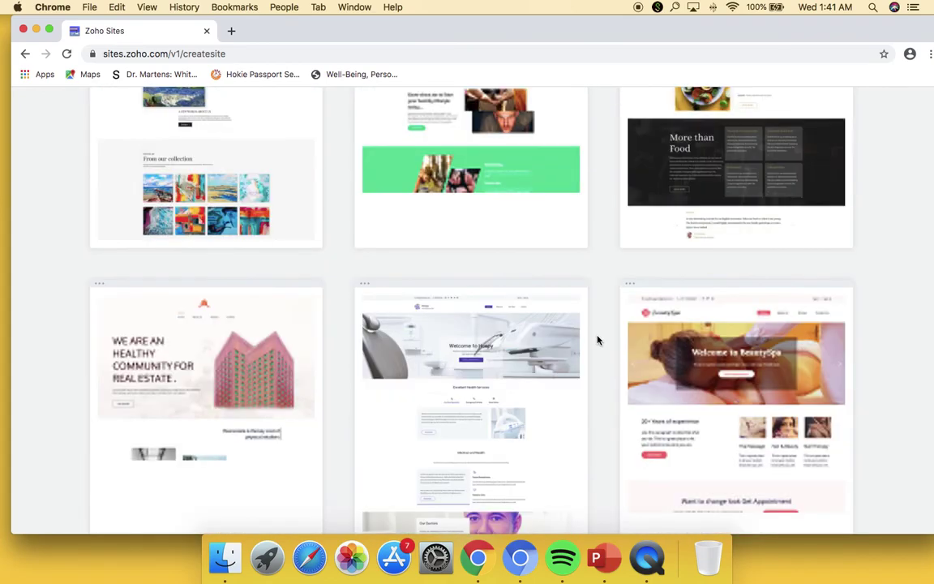
pyautogui.scroll(-4, 600, 341)
pyautogui.scroll(20, 603, 342)
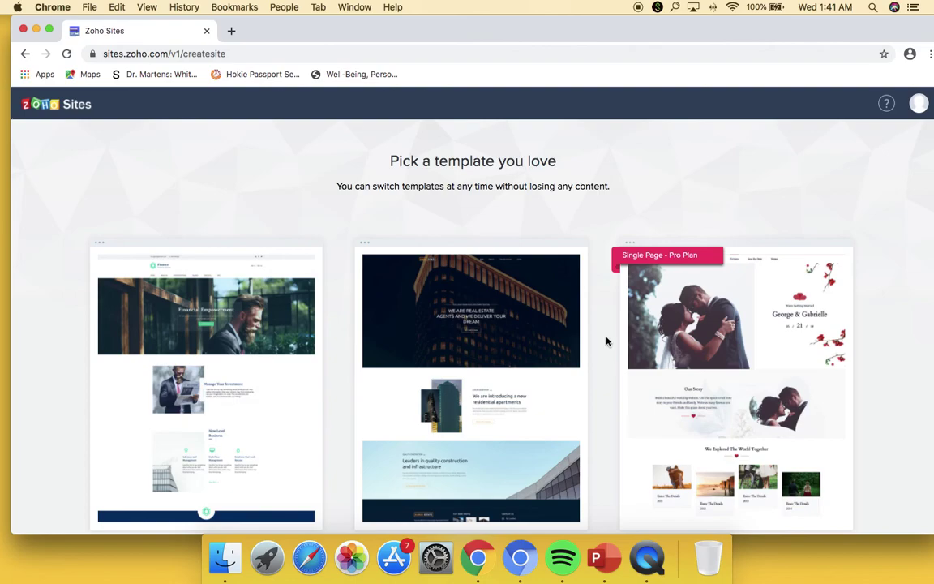
pyautogui.scroll(-12, 607, 342)
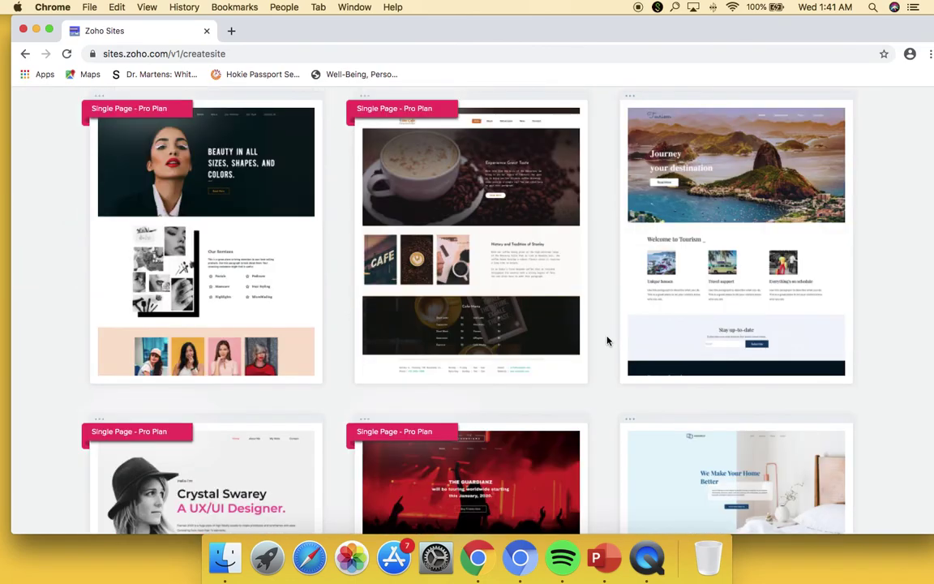
pyautogui.scroll(-3, 636, 334)
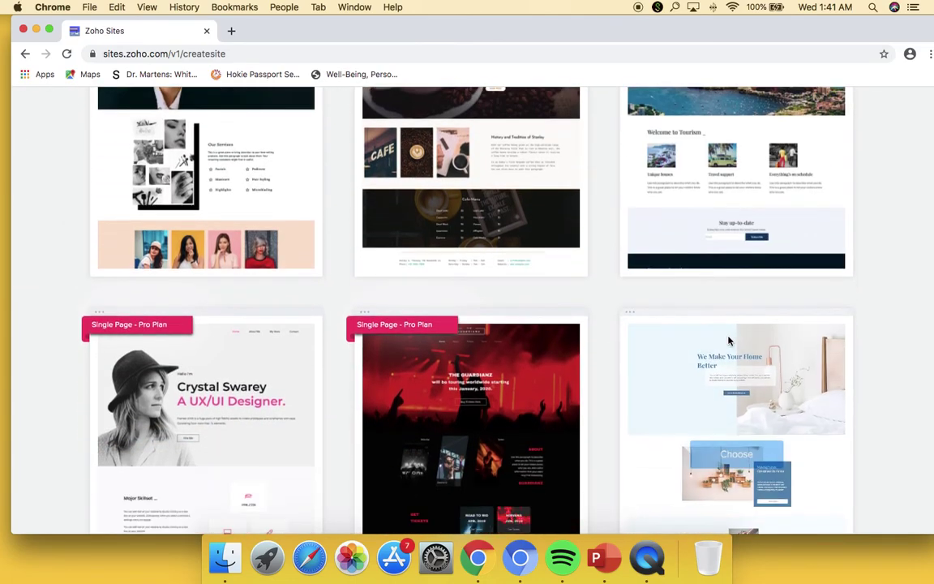
# - Pick the home-decor template and name the site 'Singapore Management University Peer Evaluation'
pyautogui.click(729, 429)
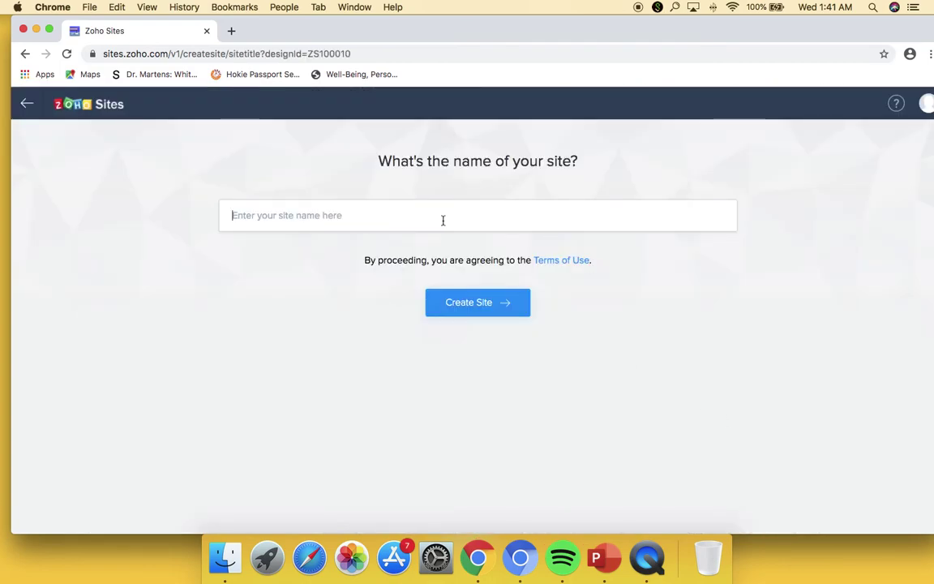
pyautogui.write('Singap')
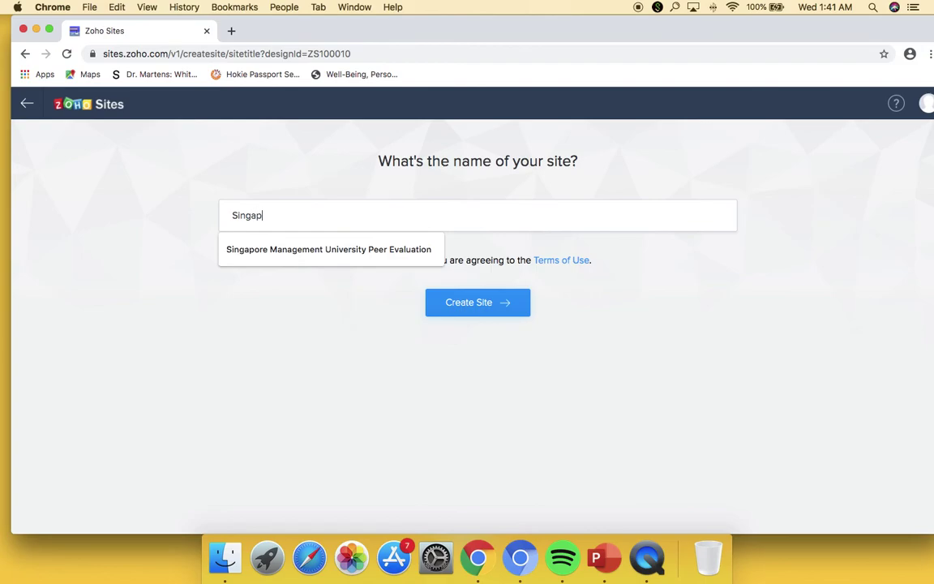
pyautogui.write('ore Management University Peer')
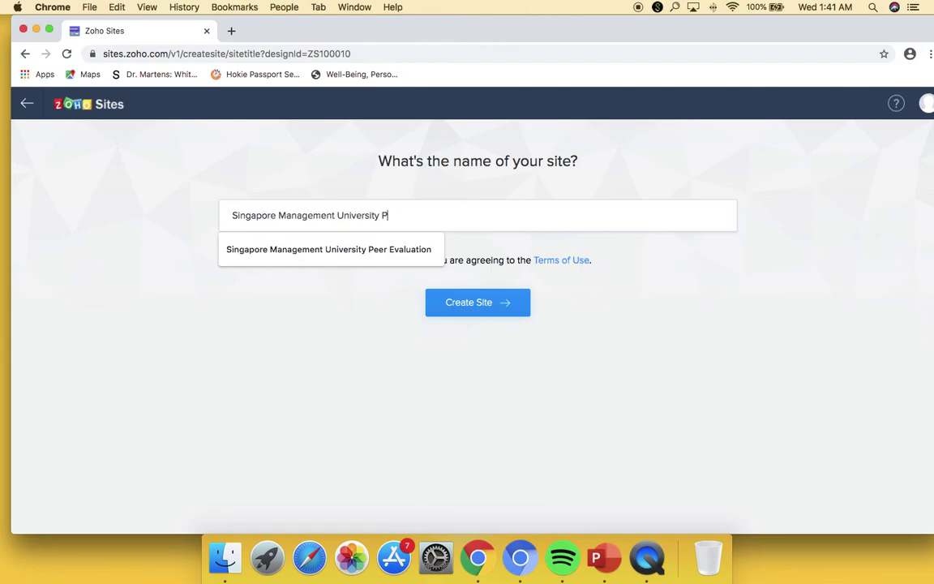
pyautogui.write(' Evaluation')
pyautogui.press('Return')
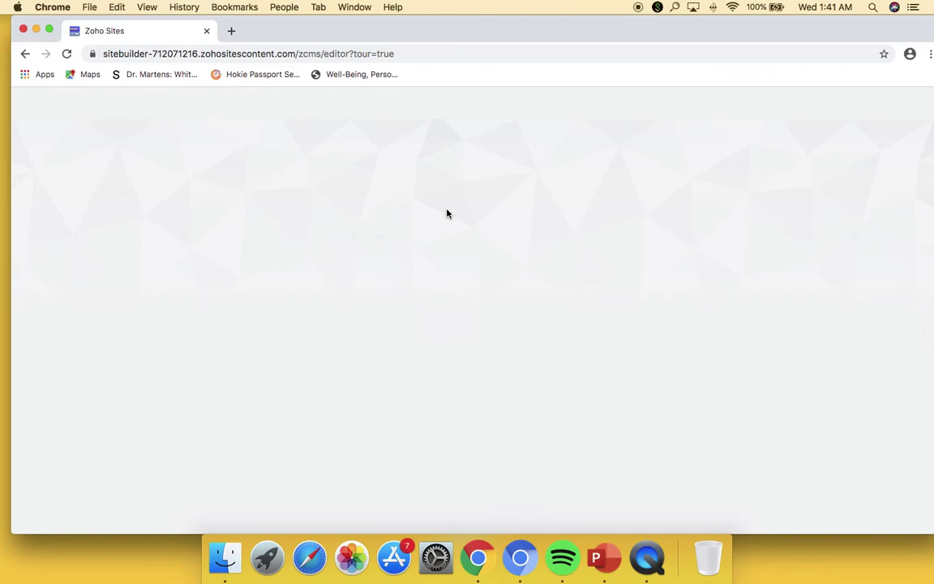
# - Reload the stuck editor, dismiss the intro tour, and close the Sections and Row panels
pyautogui.click(422, 54)
pyautogui.click(67, 53)
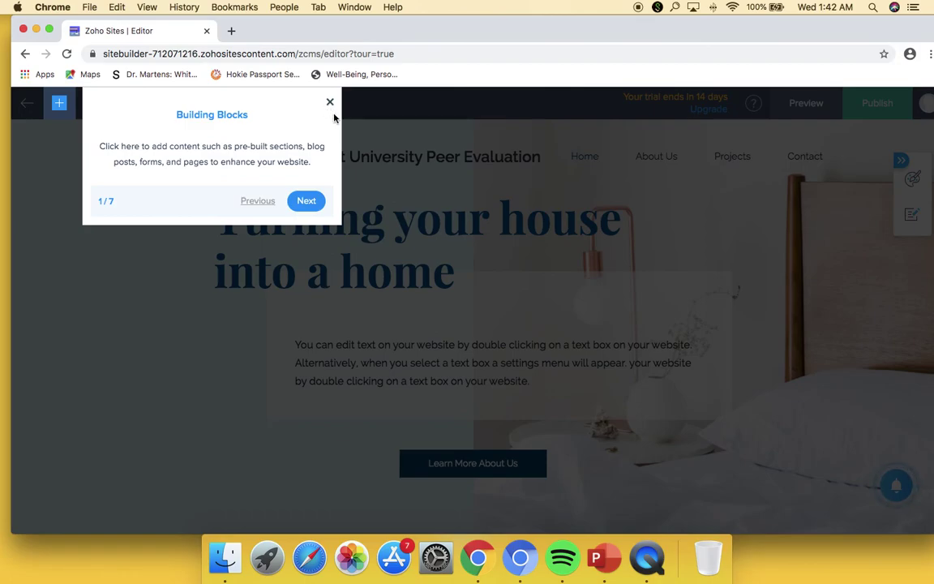
pyautogui.click(305, 200)
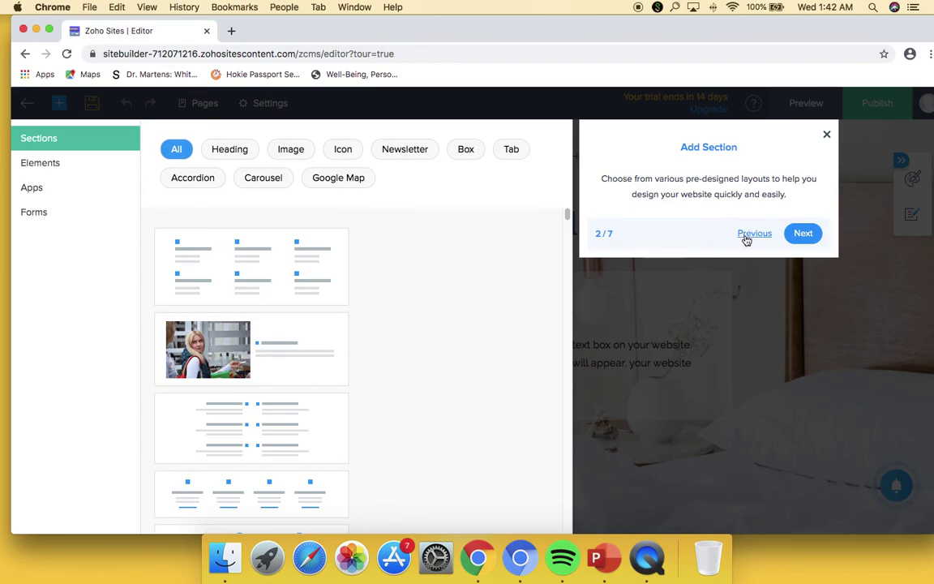
pyautogui.click(827, 135)
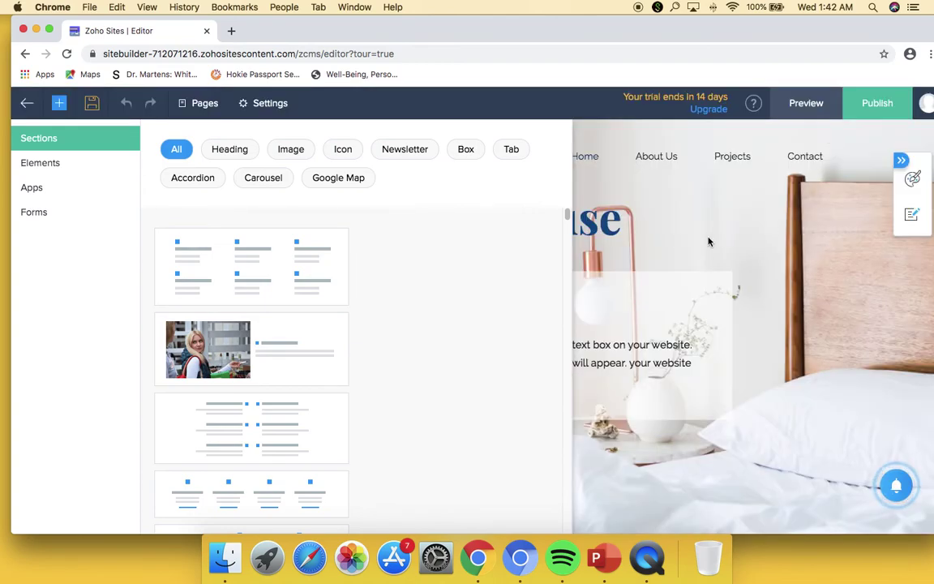
pyautogui.click(742, 213)
pyautogui.click(872, 166)
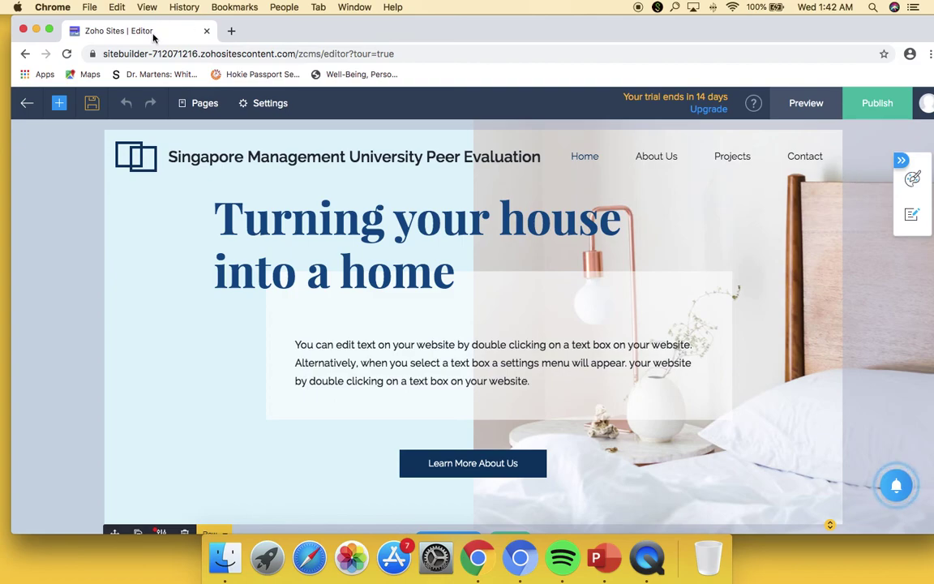
pyautogui.scroll(-15, 312, 292)
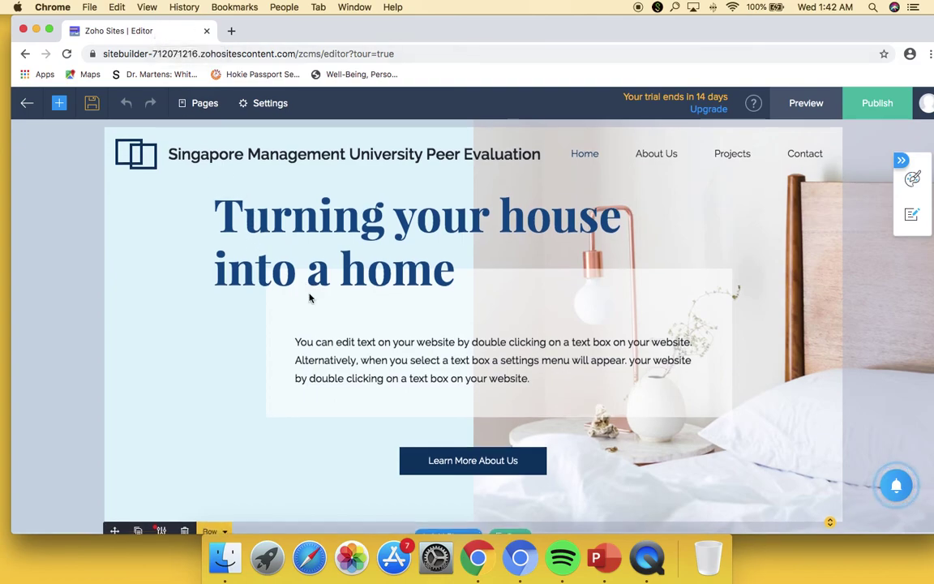
pyautogui.scroll(-5, 314, 294)
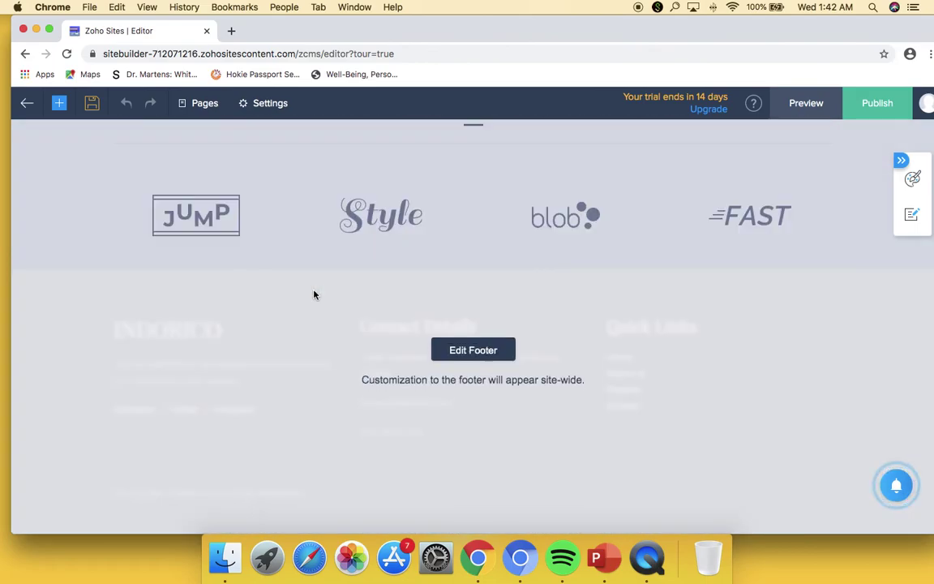
pyautogui.scroll(20, 315, 294)
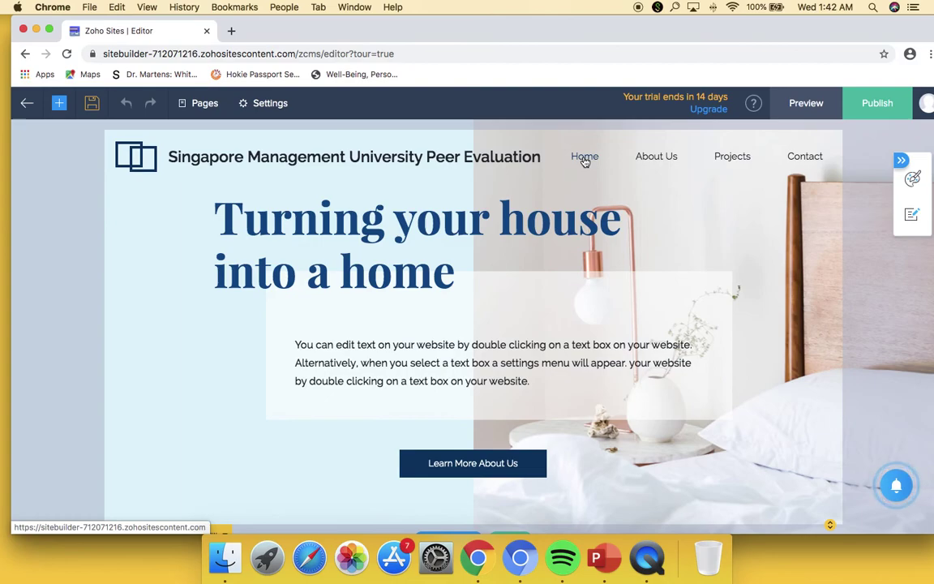
# - Open the Home page's content for editing from the Pages list, leaving its details unchanged
pyautogui.click(657, 158)
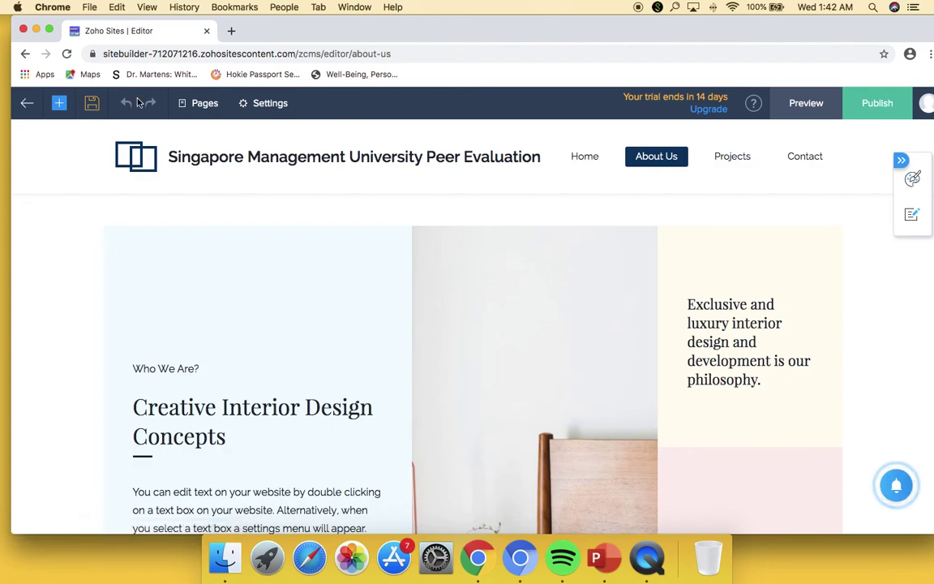
pyautogui.click(598, 156)
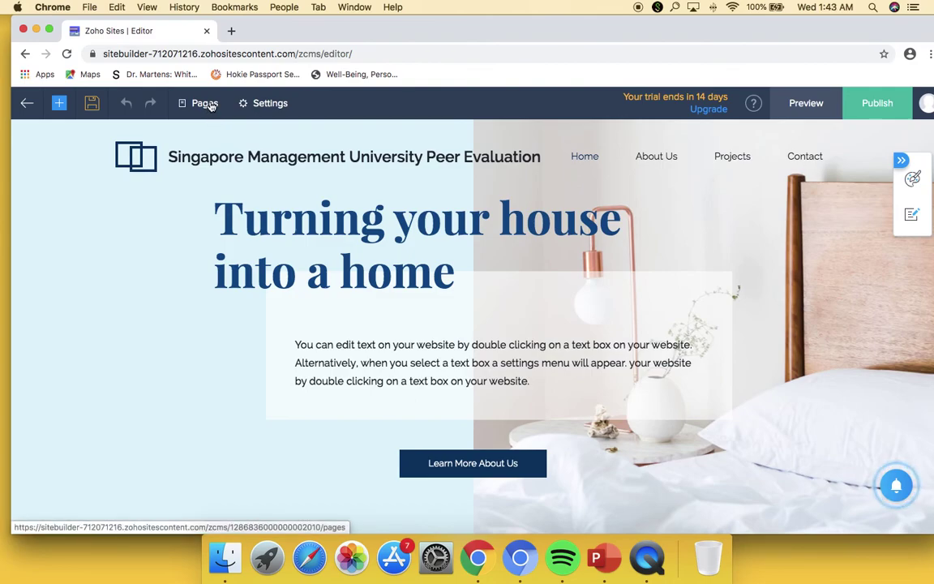
pyautogui.click(209, 105)
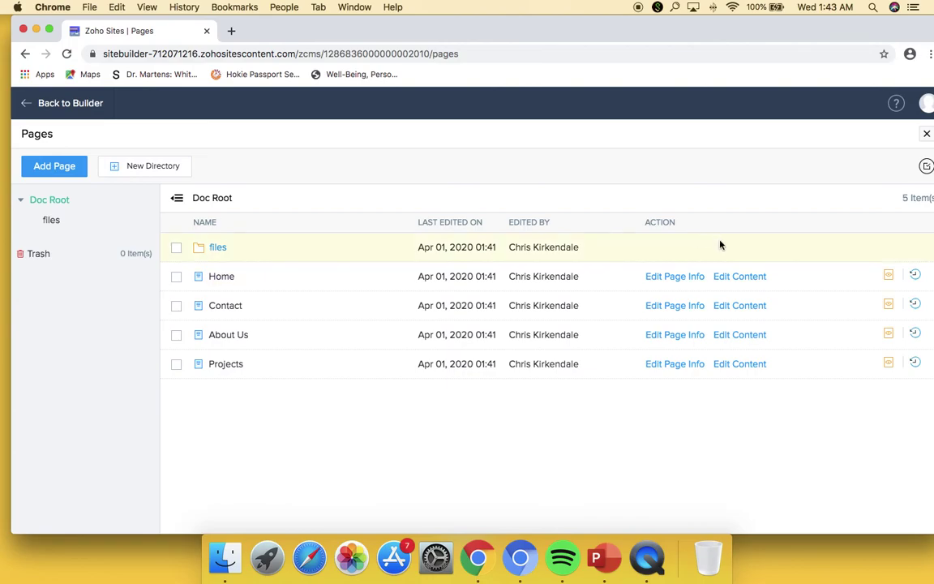
pyautogui.click(684, 275)
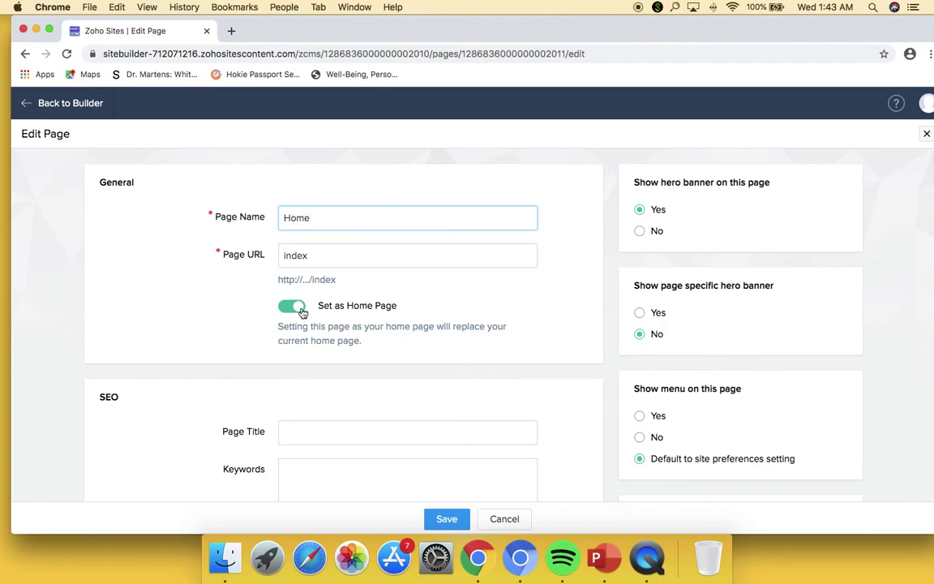
pyautogui.scroll(-10, 507, 357)
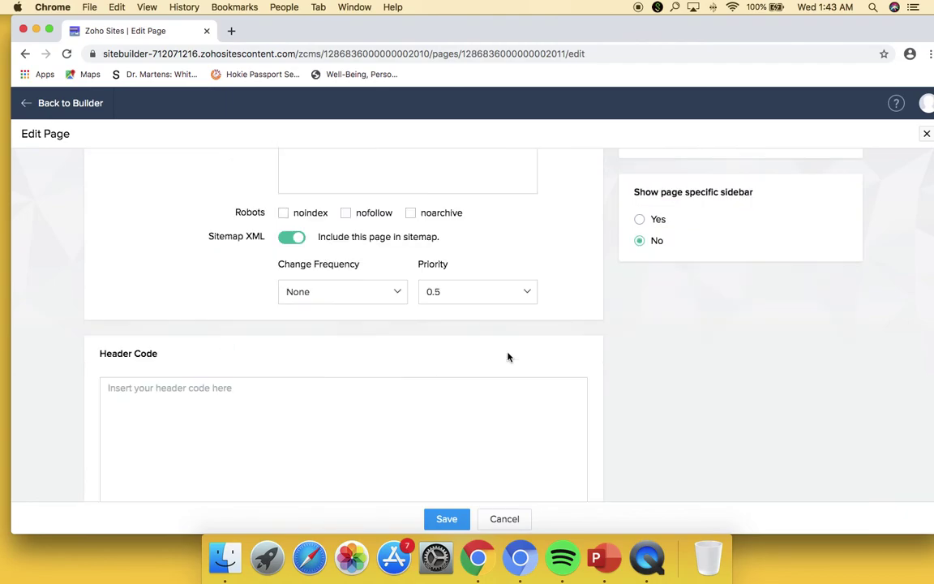
pyautogui.click(504, 519)
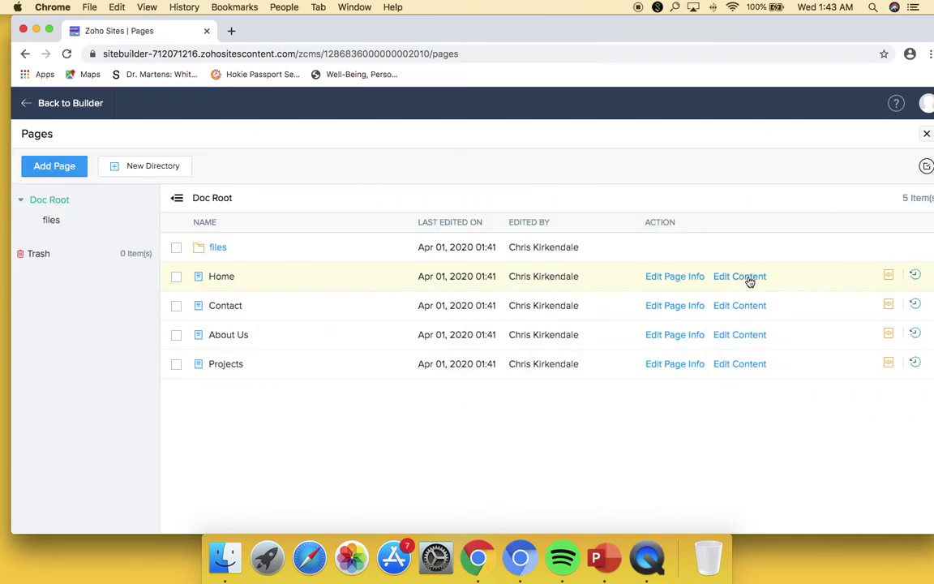
pyautogui.click(739, 276)
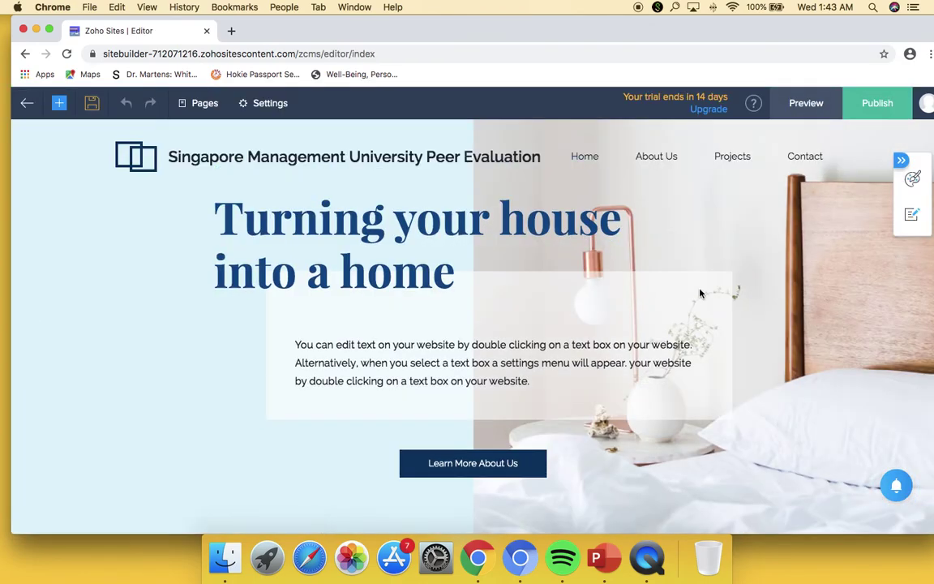
# - Show the + Element panel of text, image and icon elements for the Home page
pyautogui.click(375, 357)
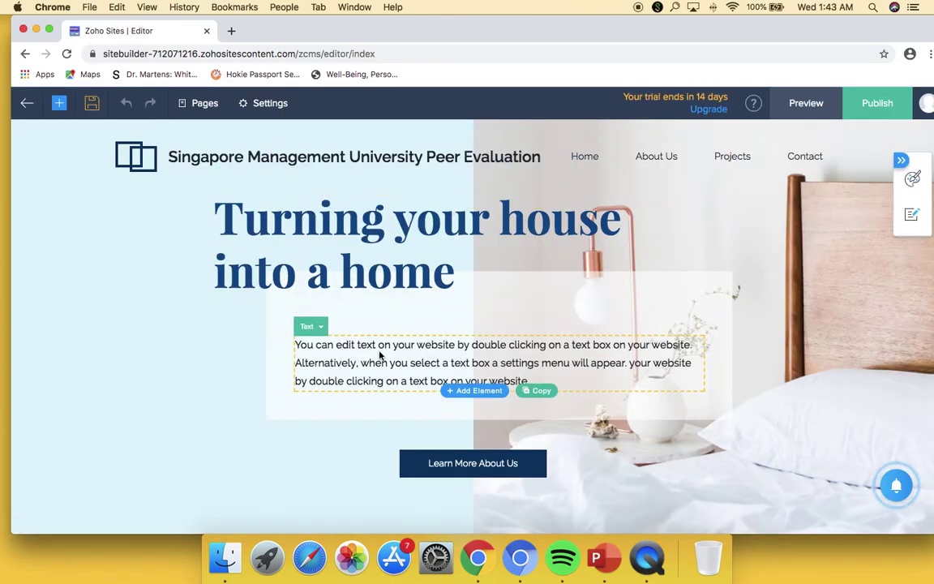
pyautogui.click(325, 260)
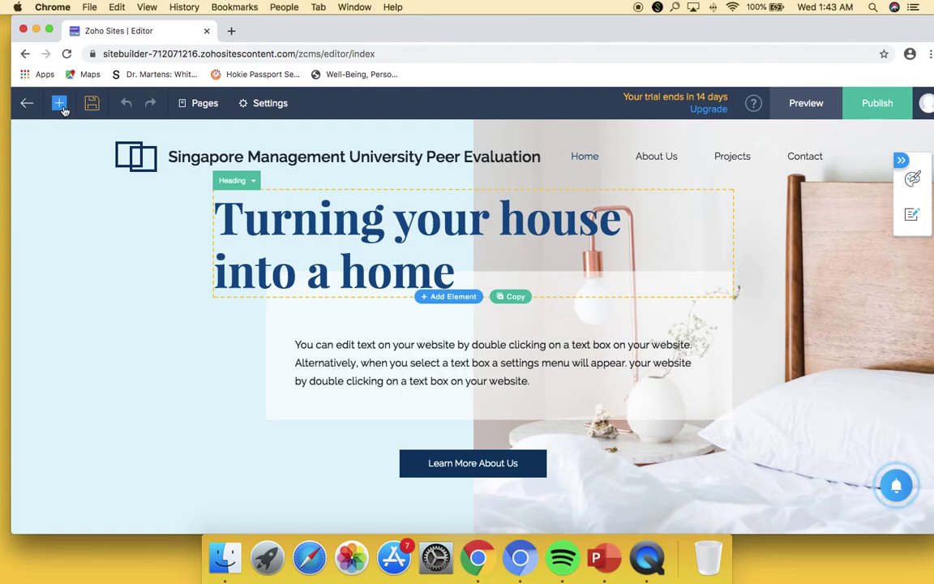
pyautogui.click(59, 103)
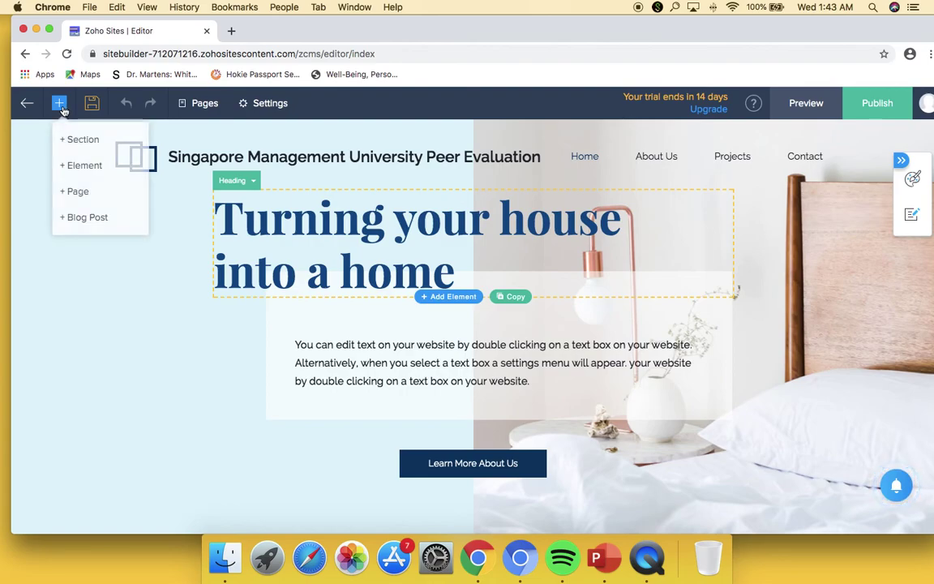
pyautogui.click(117, 166)
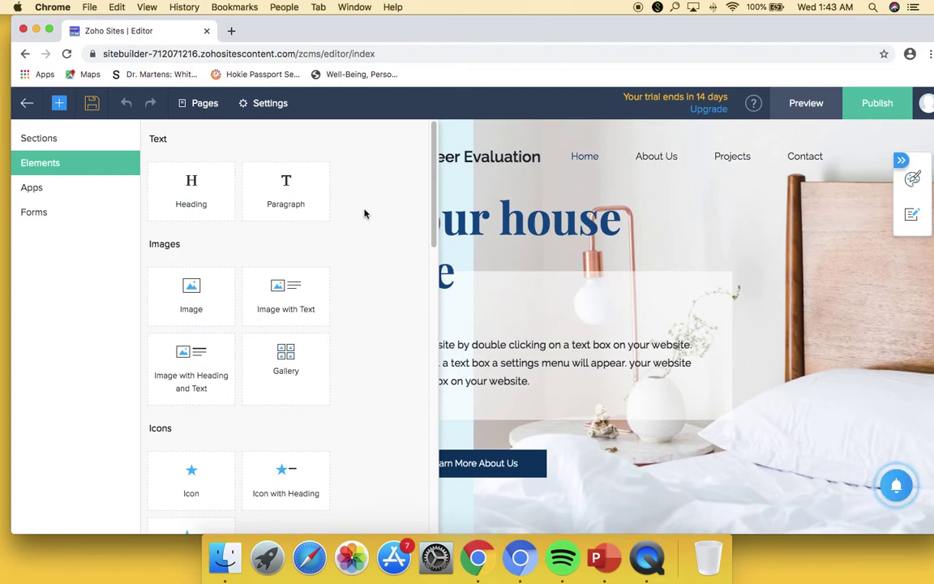
pyautogui.click(674, 231)
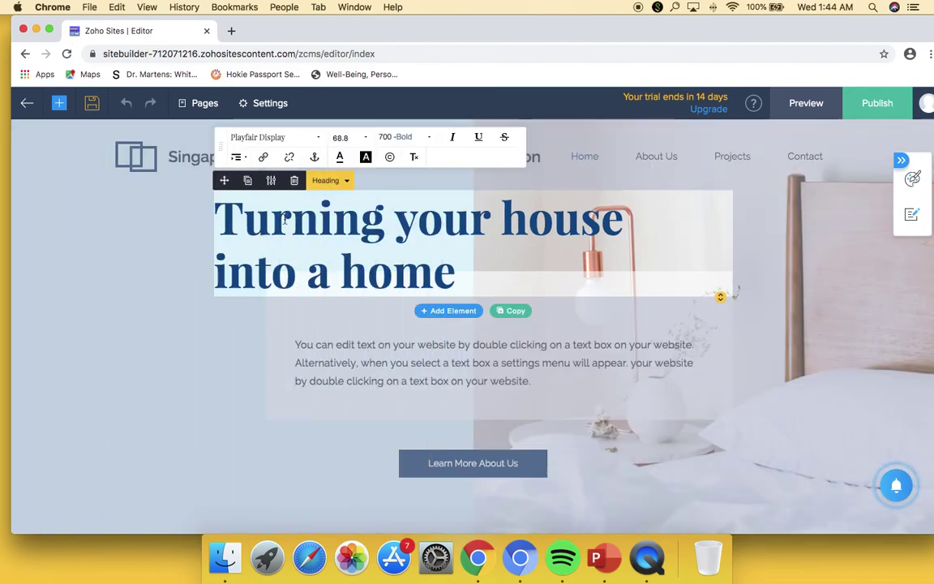
pyautogui.click(363, 379)
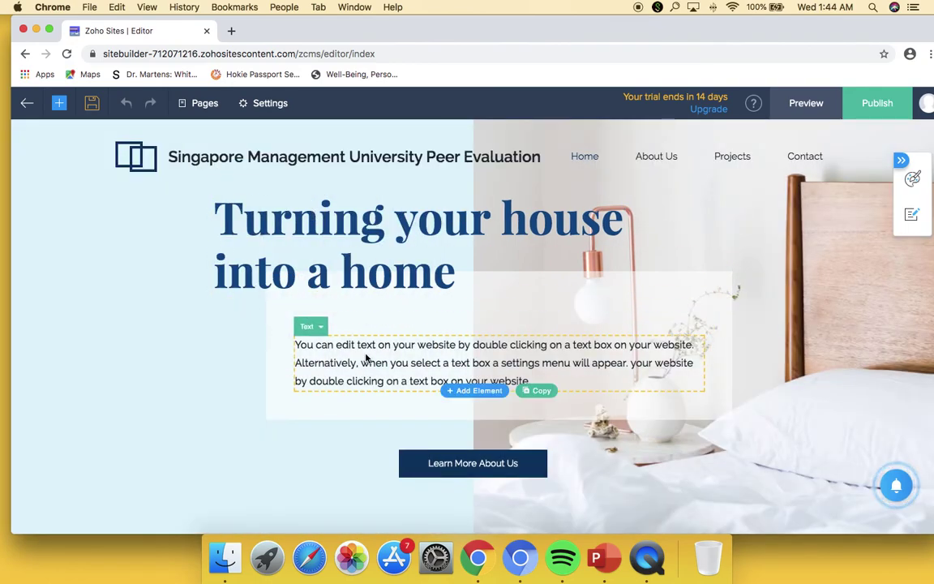
pyautogui.click(59, 103)
pyautogui.click(80, 165)
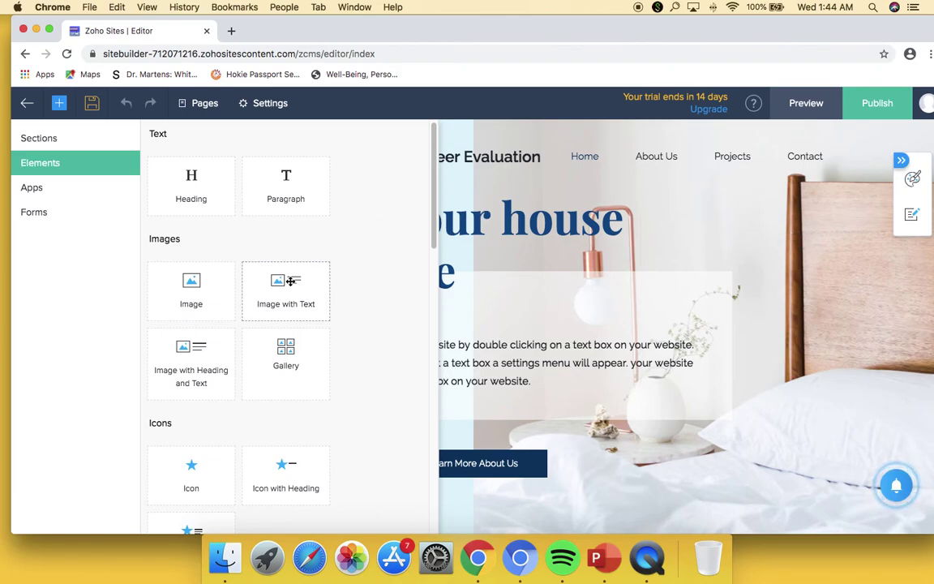
# - Place an Image with Text block under the Home heading, cancel its deletion, and copy it
pyautogui.moveTo(309, 268); pyautogui.dragTo(445, 328)
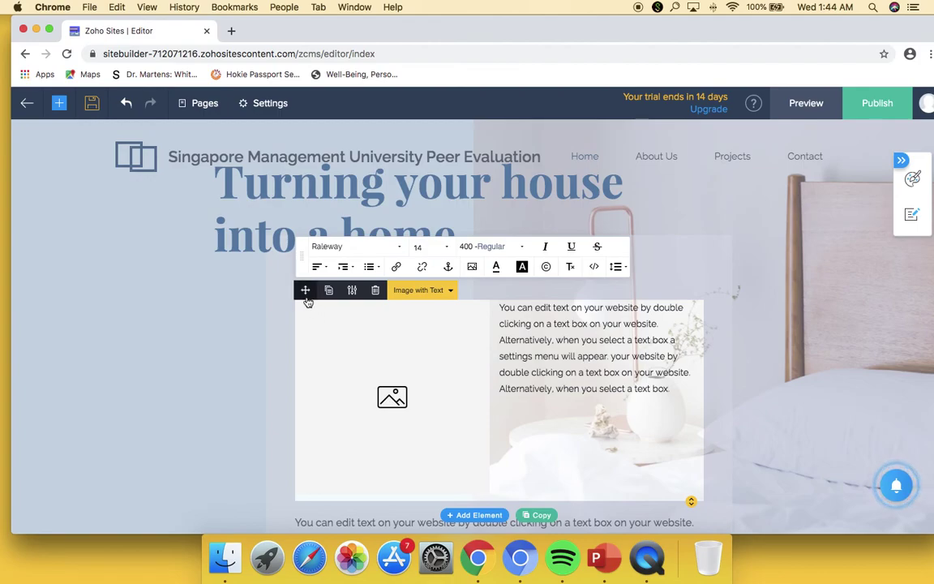
pyautogui.click(376, 297)
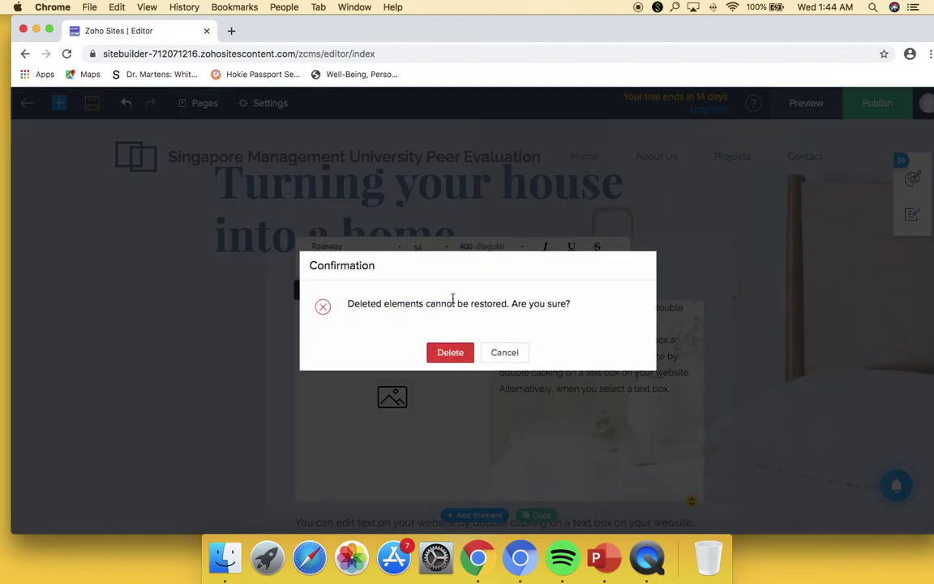
pyautogui.click(516, 353)
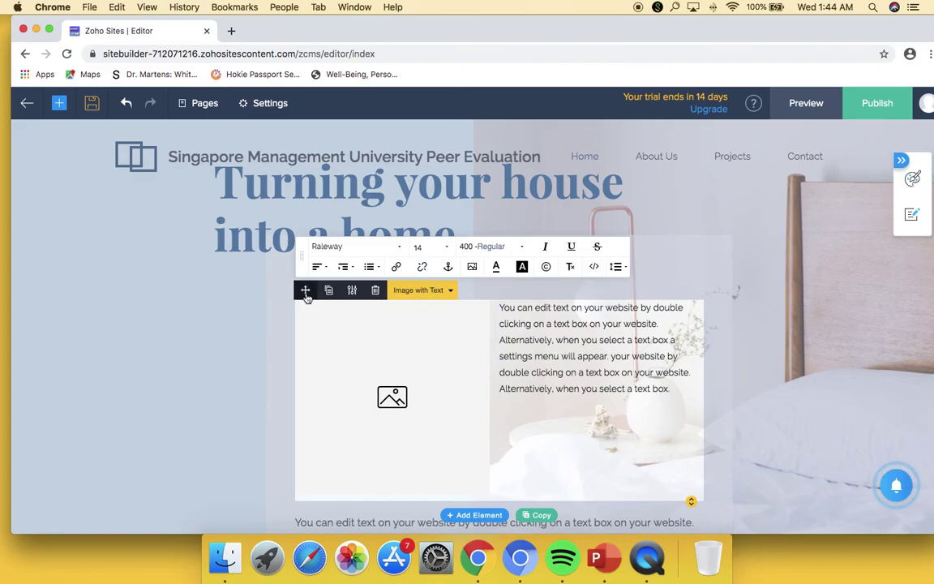
pyautogui.moveTo(305, 292); pyautogui.dragTo(379, 318)
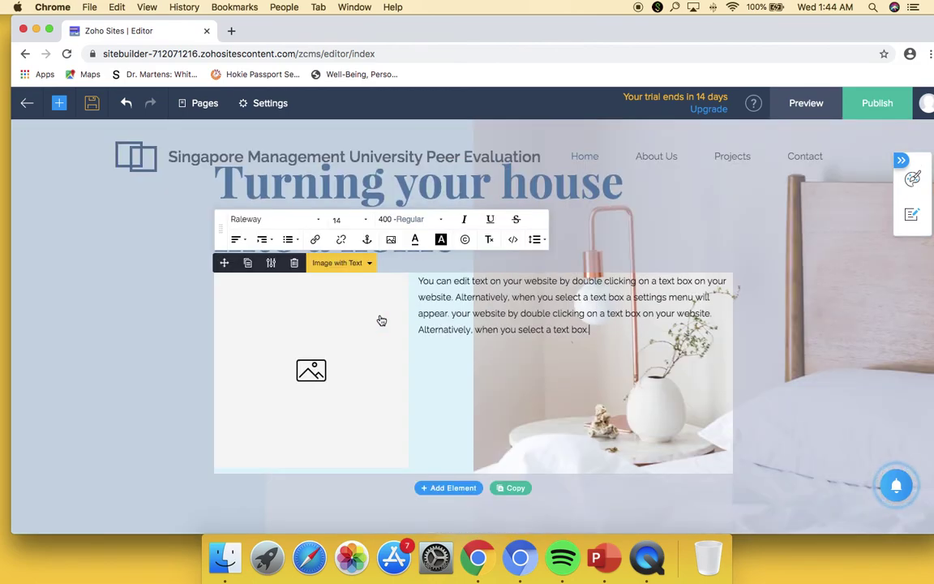
pyautogui.click(249, 266)
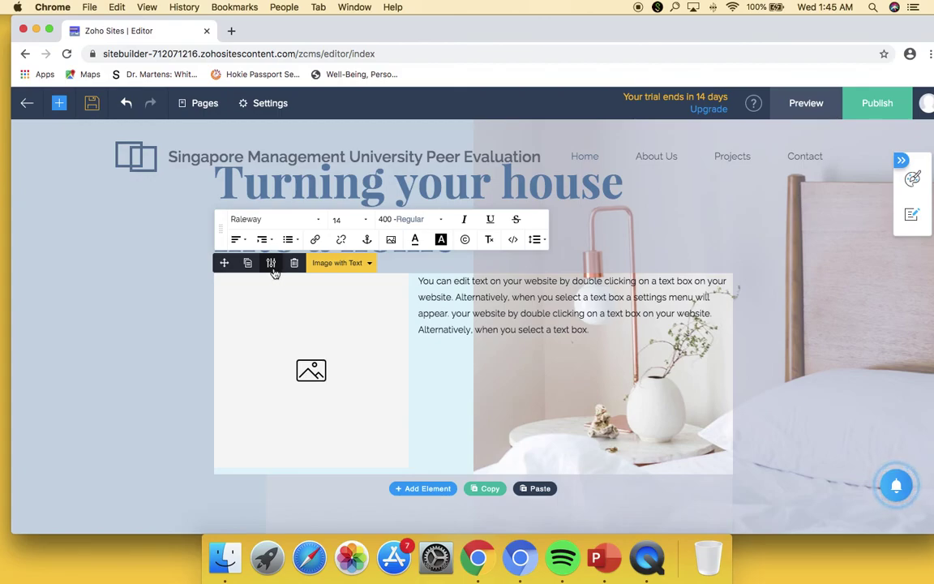
# - Open the Image with Text block's settings panel
pyautogui.click(273, 266)
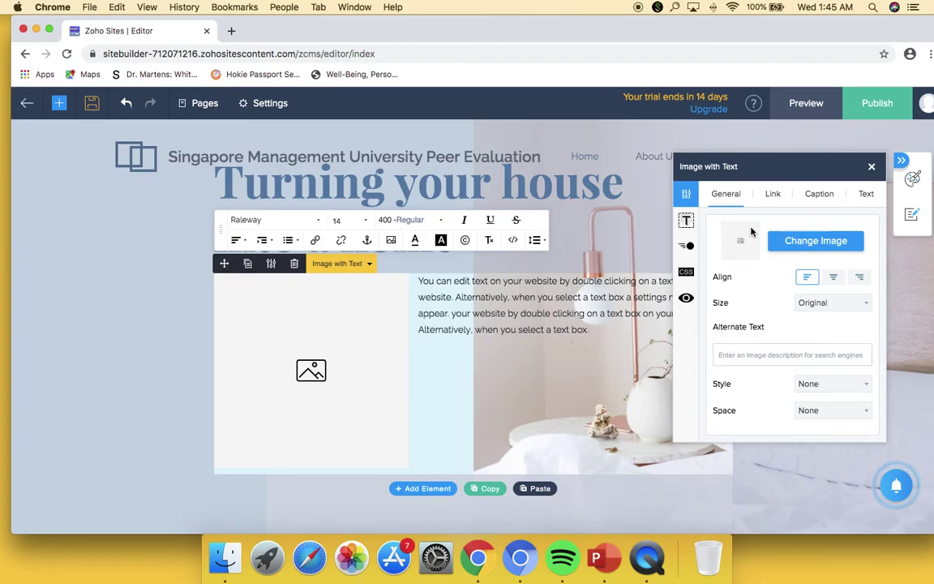
# - Search the stock image library for 'singa' and insert the Marina Bay Sands aerial photo into the block
pyautogui.click(855, 242)
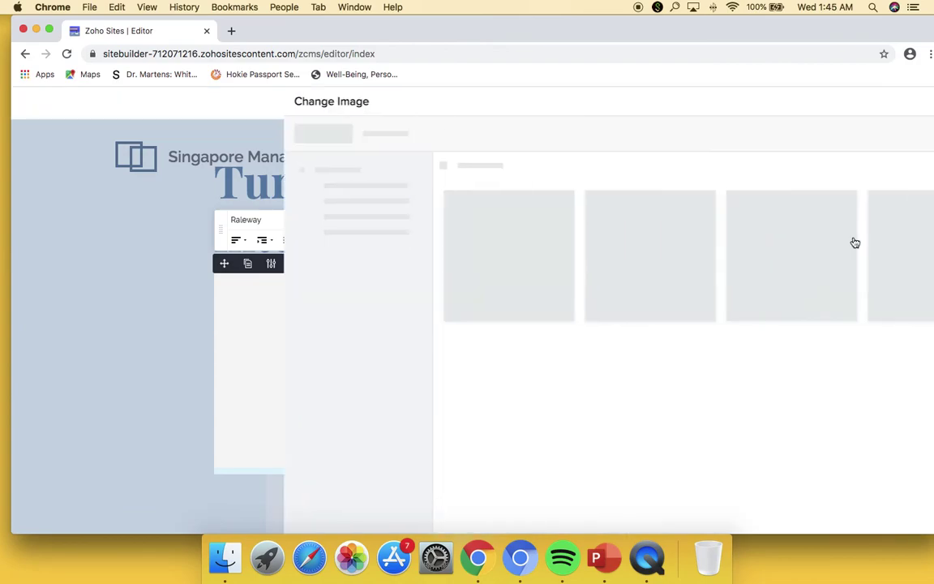
pyautogui.doubleClick(222, 248)
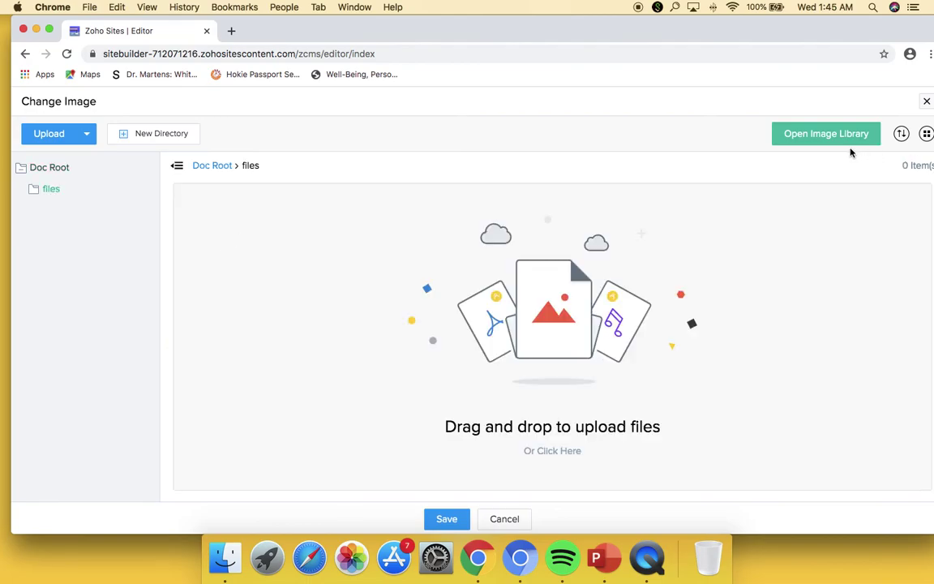
pyautogui.click(873, 134)
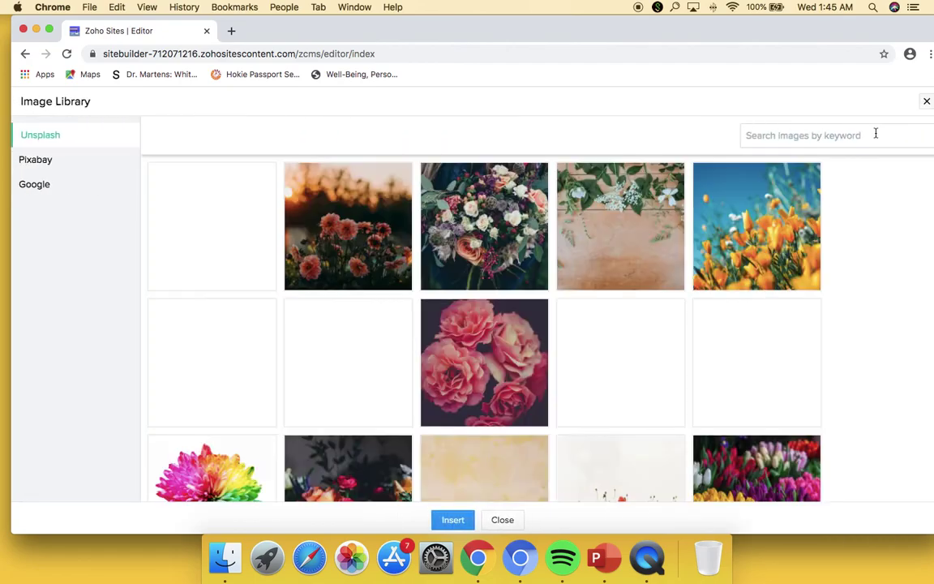
pyautogui.moveTo(362, 213)
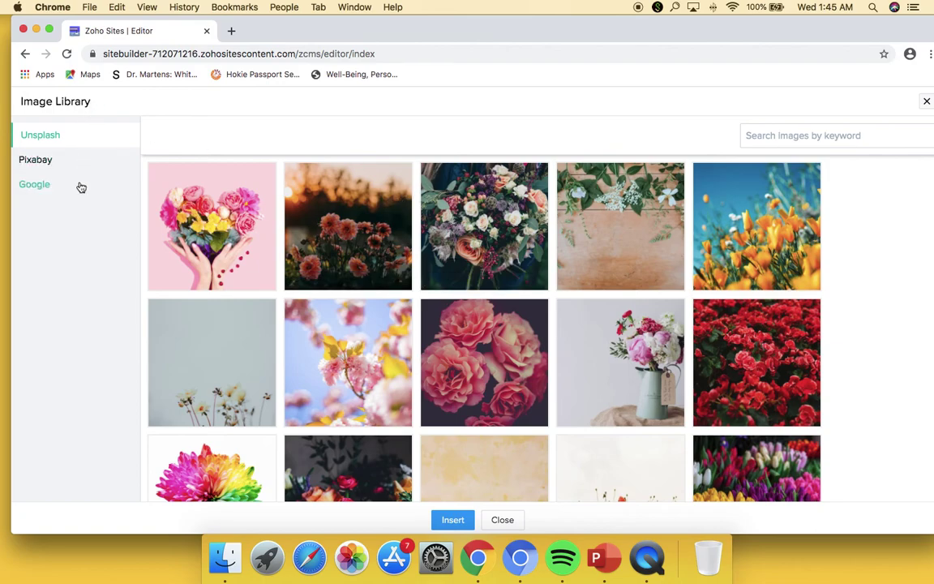
pyautogui.moveTo(525, 328)
pyautogui.write('singapore management university')
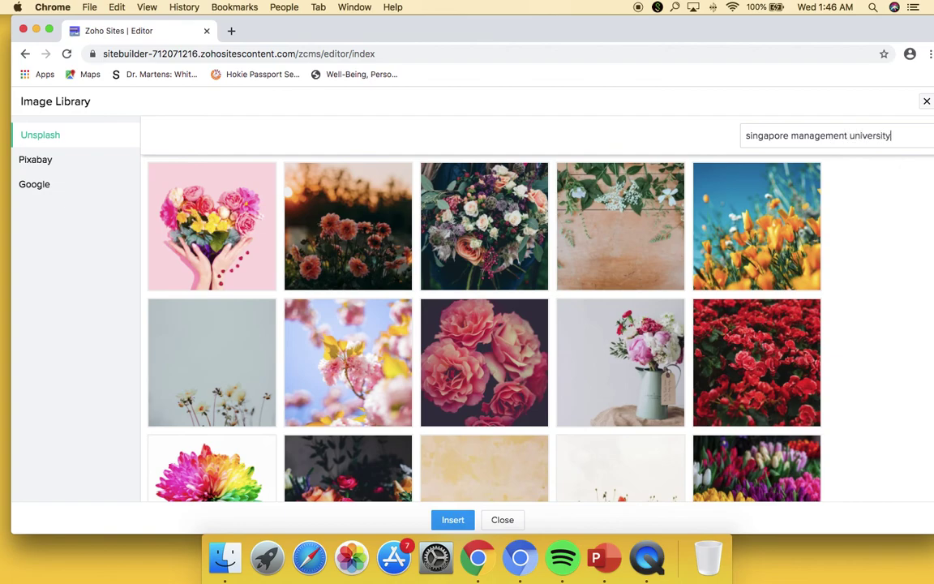
pyautogui.press('Return')
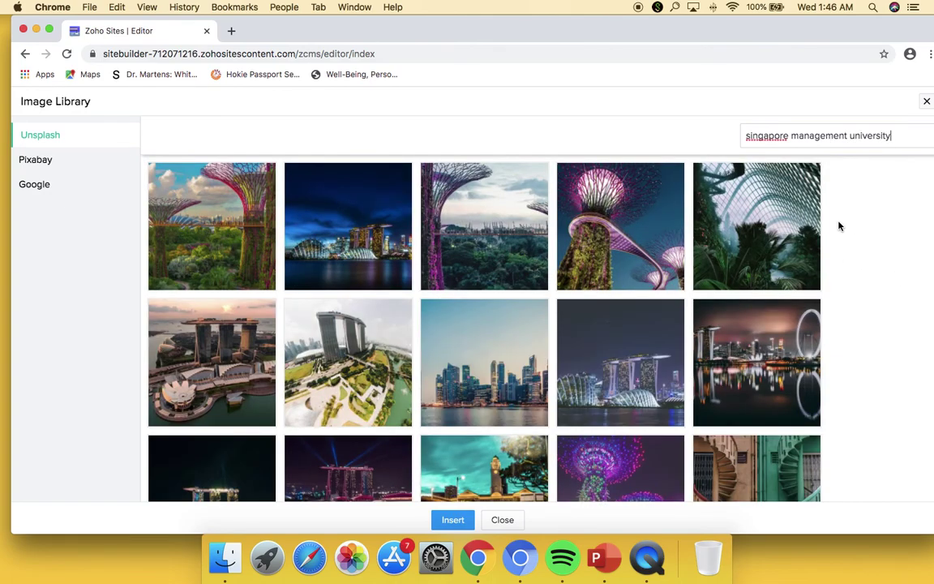
pyautogui.click(333, 347)
pyautogui.click(452, 520)
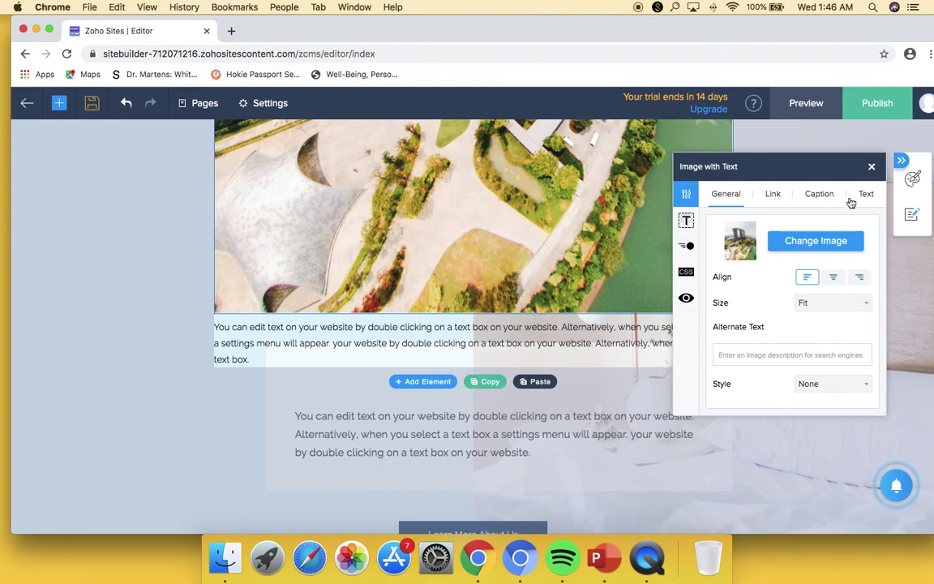
# - Close the settings and drag the photo's corner handle to shrink it to a thumbnail above the paragraph
pyautogui.click(872, 166)
pyautogui.scroll(-5, 547, 209)
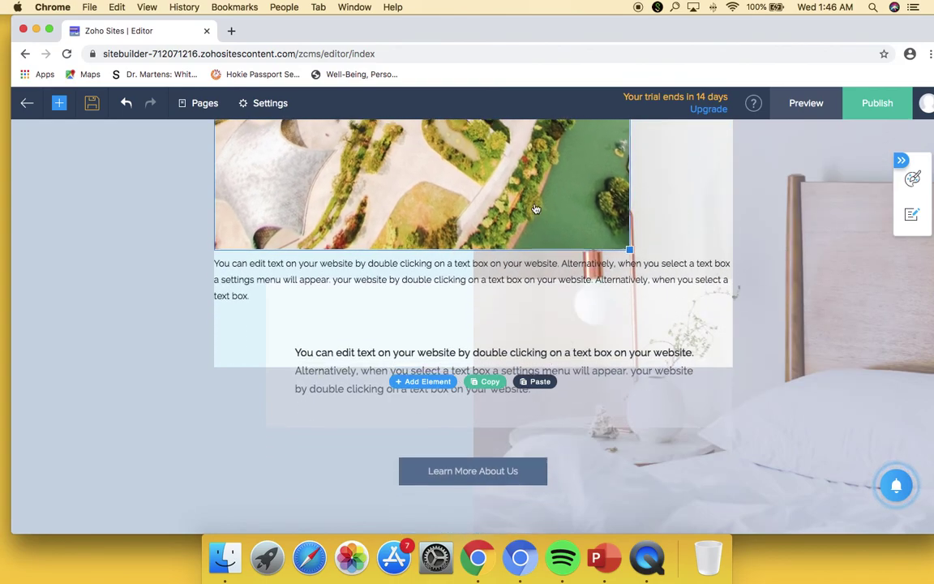
pyautogui.scroll(5, 572, 353)
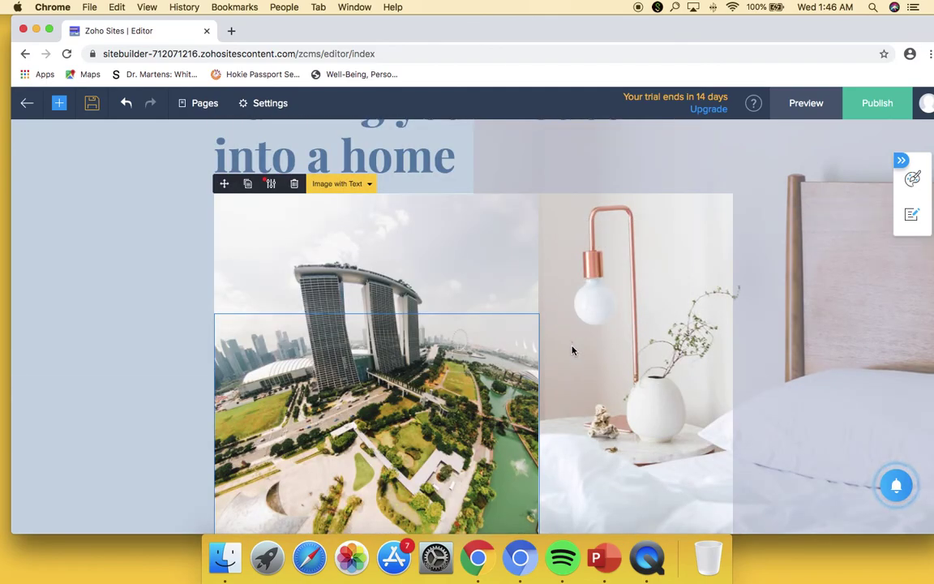
pyautogui.scroll(1, 560, 374)
pyautogui.scroll(-2, 561, 374)
pyautogui.scroll(-3, 560, 374)
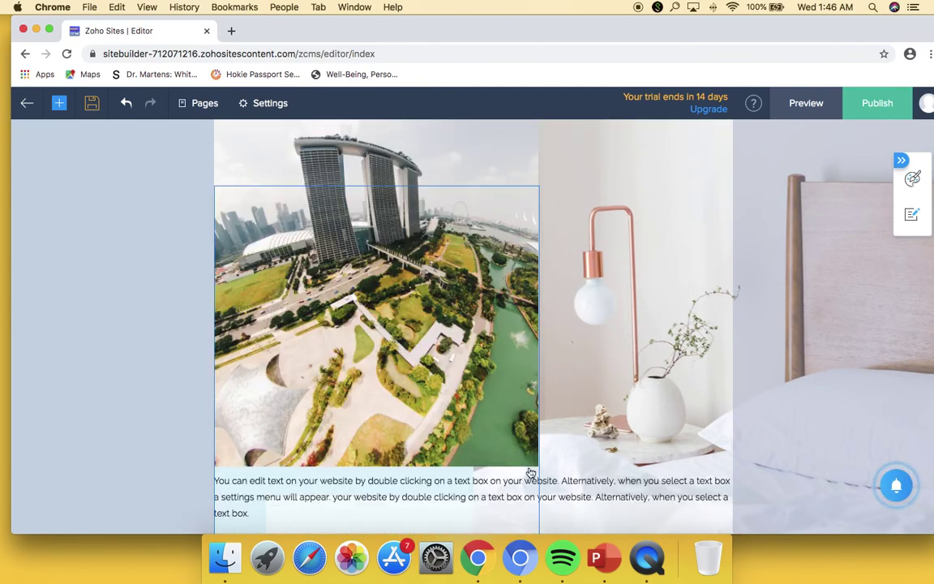
pyautogui.moveTo(539, 490); pyautogui.dragTo(311, 230)
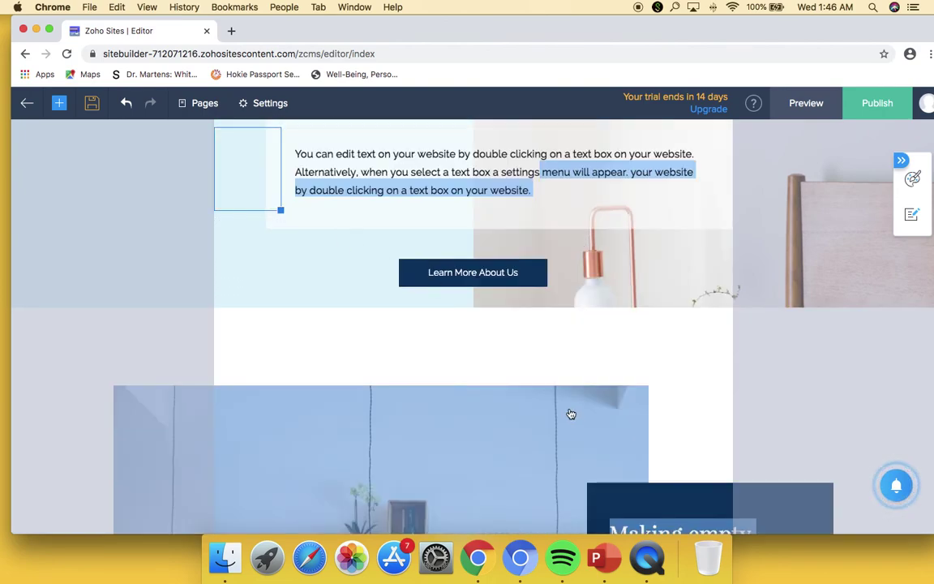
pyautogui.scroll(3, 571, 414)
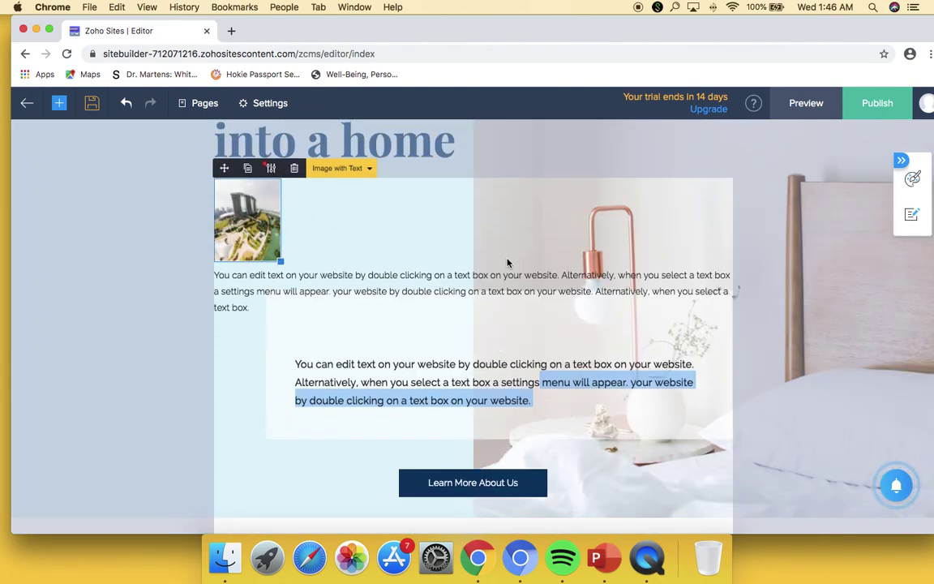
pyautogui.click(417, 244)
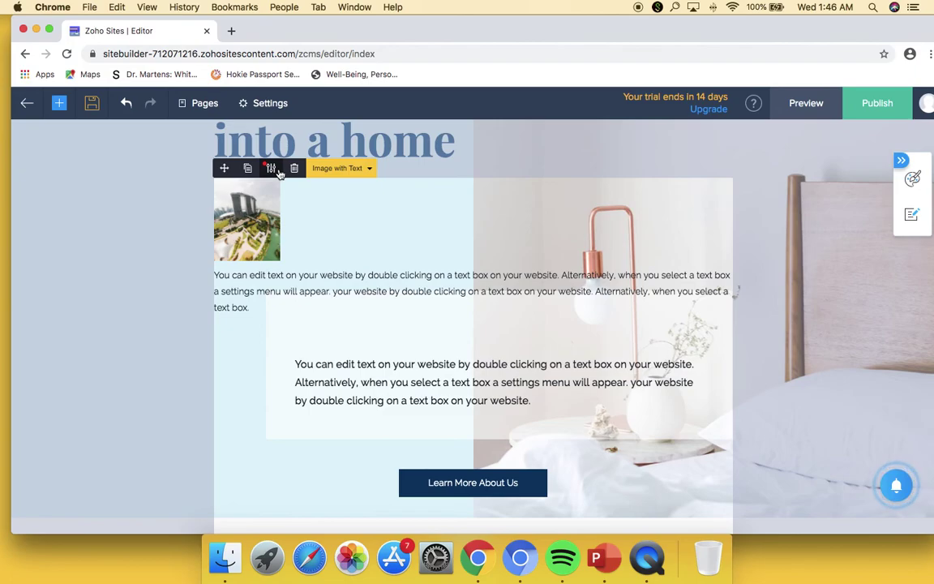
# - Reopen the Image with Text settings and turn off the image's light box
pyautogui.click(271, 168)
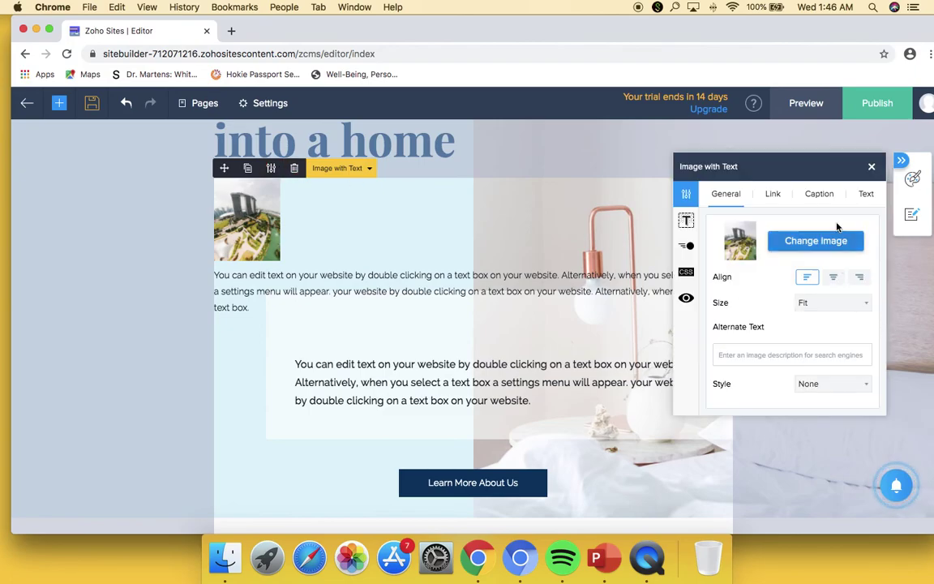
pyautogui.click(776, 199)
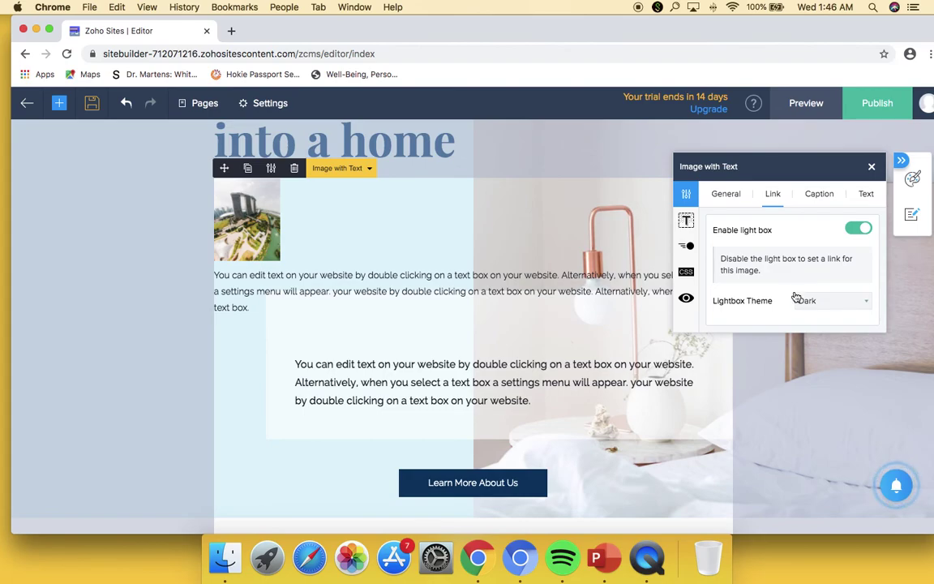
pyautogui.click(857, 231)
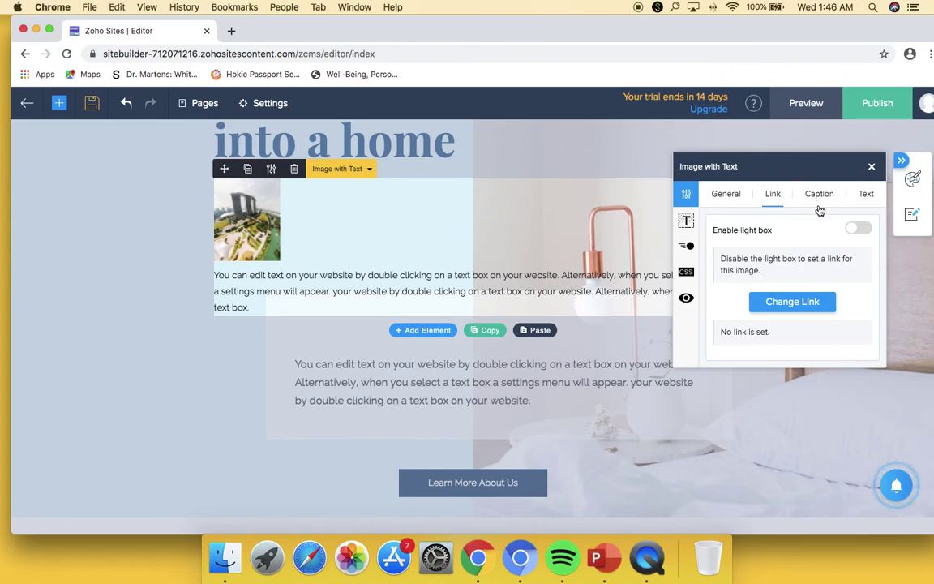
# - Leave the image caption off and bring up the element's text alignment and styling options
pyautogui.click(822, 195)
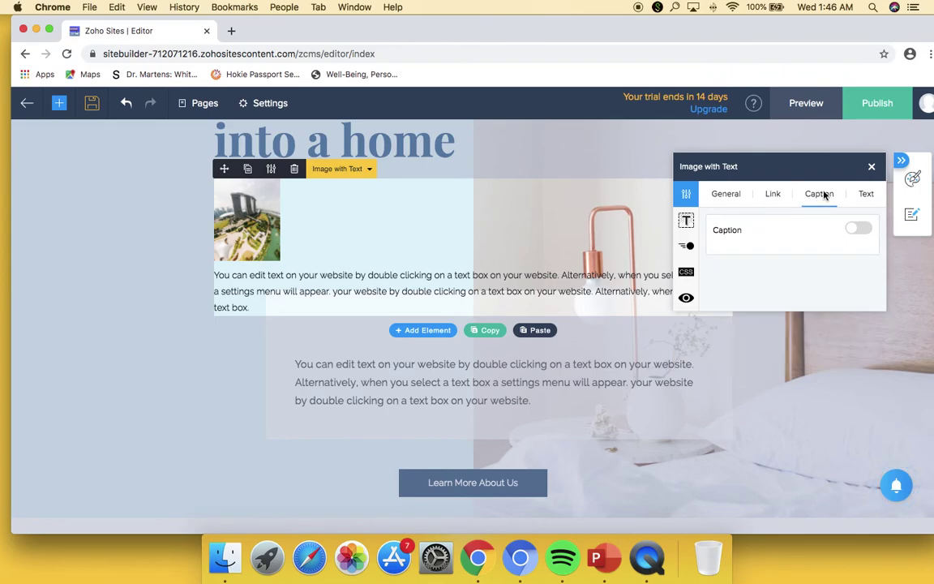
pyautogui.click(857, 231)
pyautogui.click(857, 232)
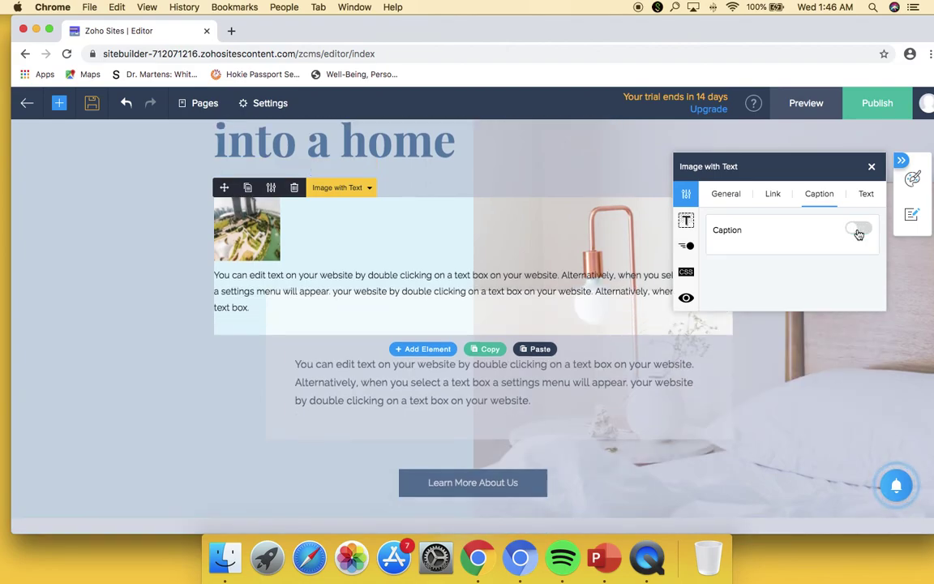
pyautogui.click(866, 196)
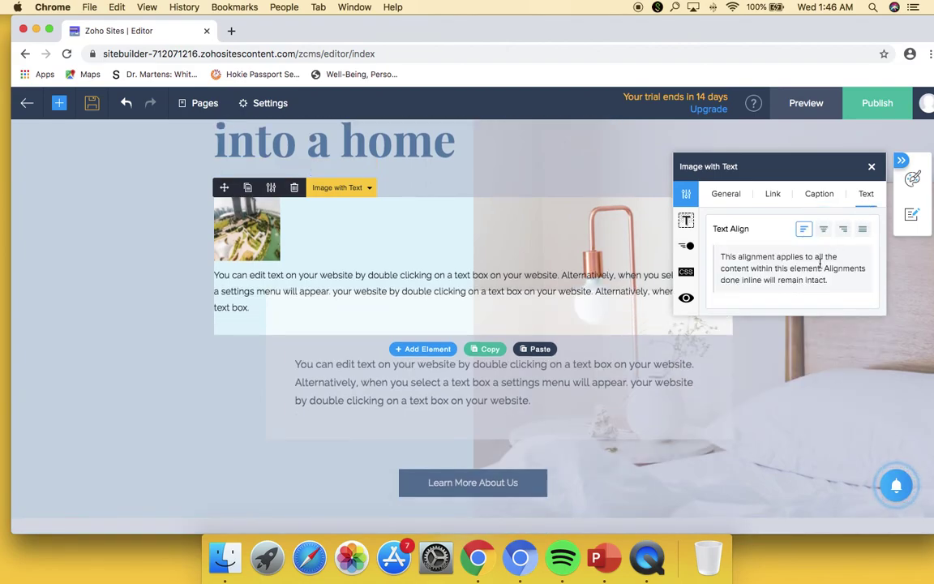
pyautogui.click(687, 222)
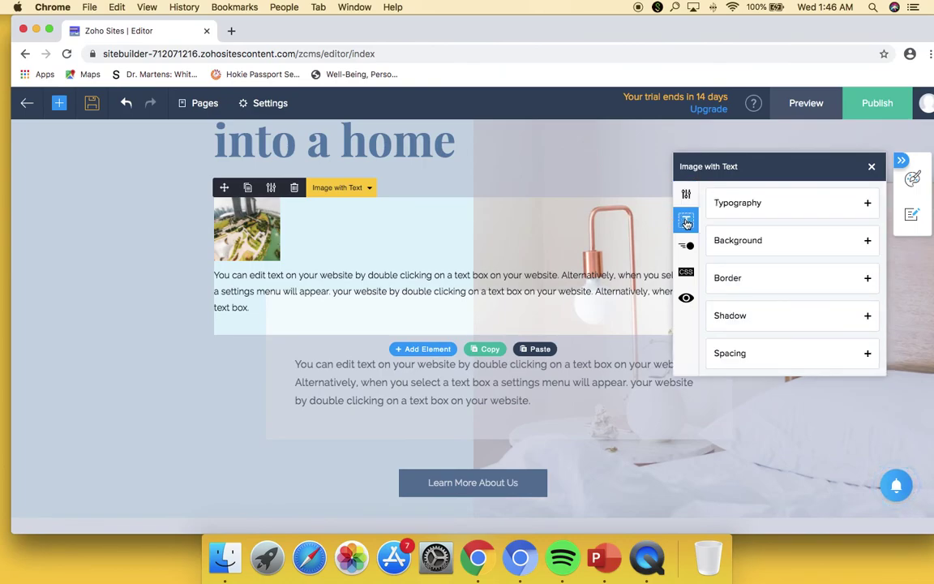
# - Give the element a solid-colour #34495E background, then review the Border and Shadow sections
pyautogui.click(868, 204)
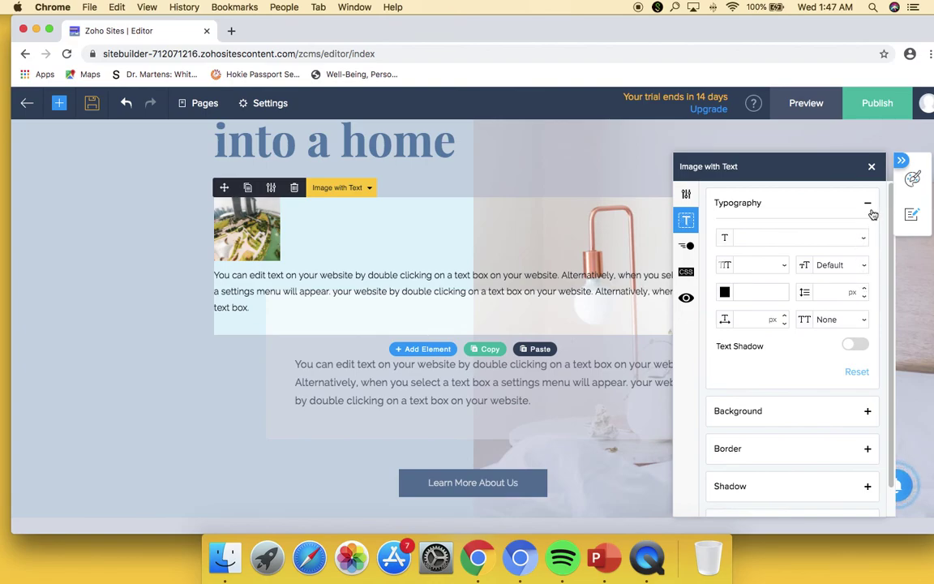
pyautogui.click(868, 205)
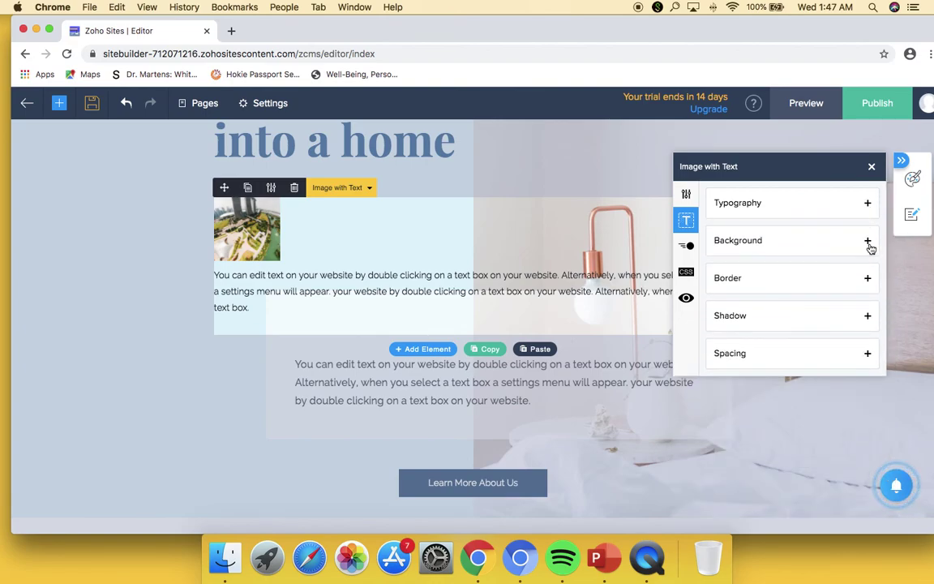
pyautogui.click(868, 242)
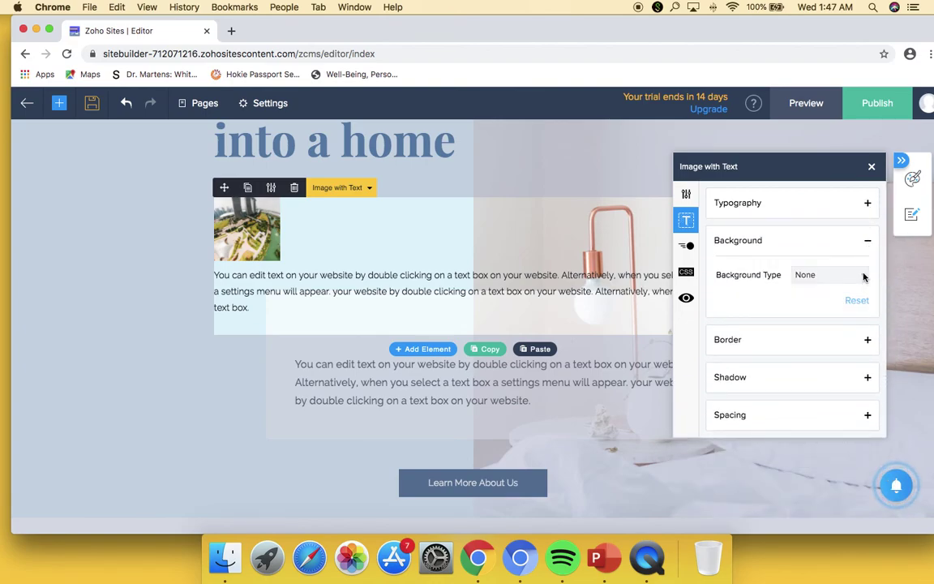
pyautogui.click(802, 277)
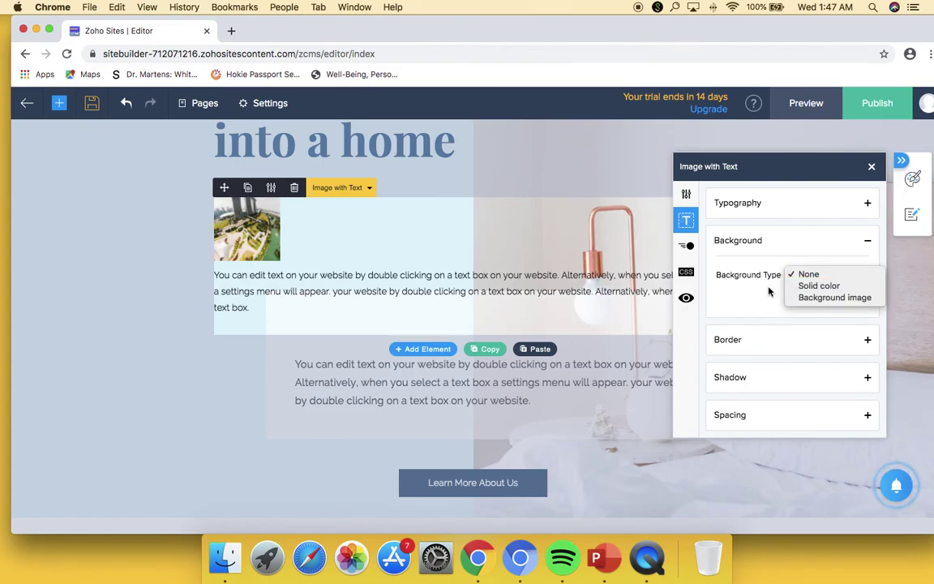
pyautogui.click(767, 294)
pyautogui.click(824, 276)
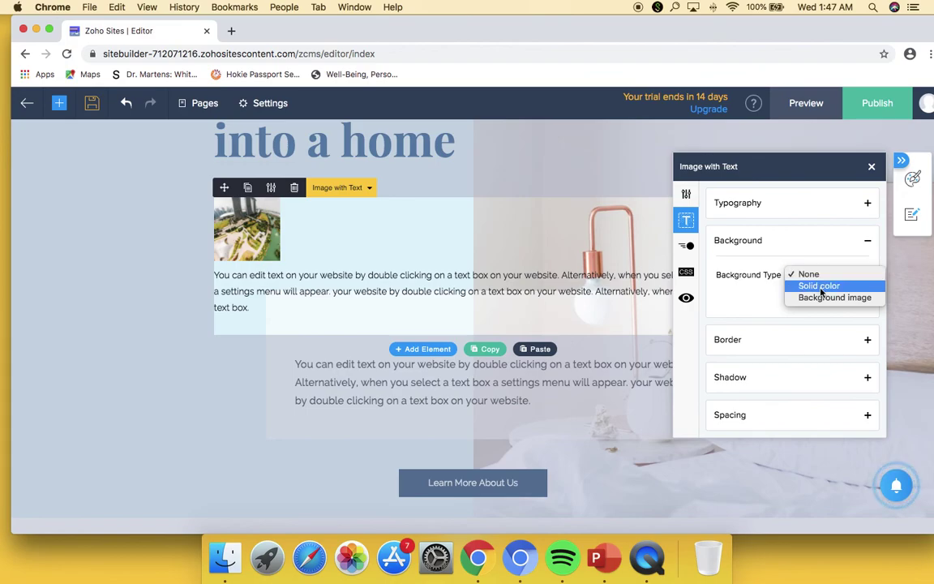
pyautogui.click(819, 286)
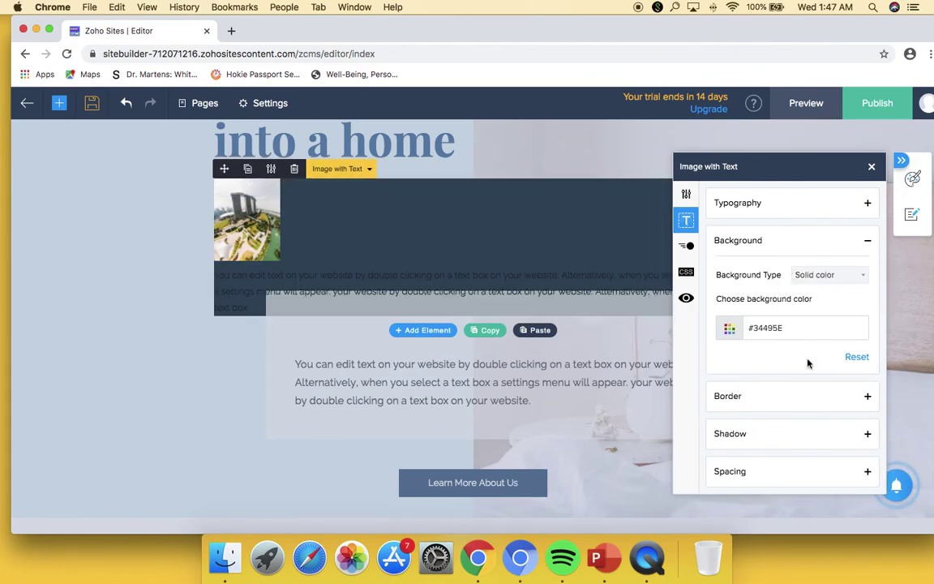
pyautogui.click(876, 400)
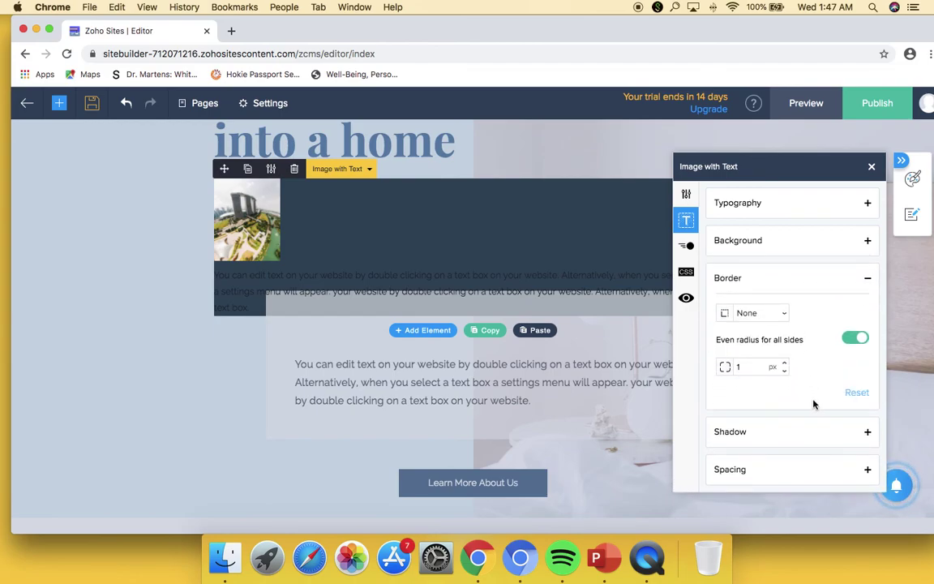
pyautogui.click(869, 434)
pyautogui.scroll(-3, 832, 420)
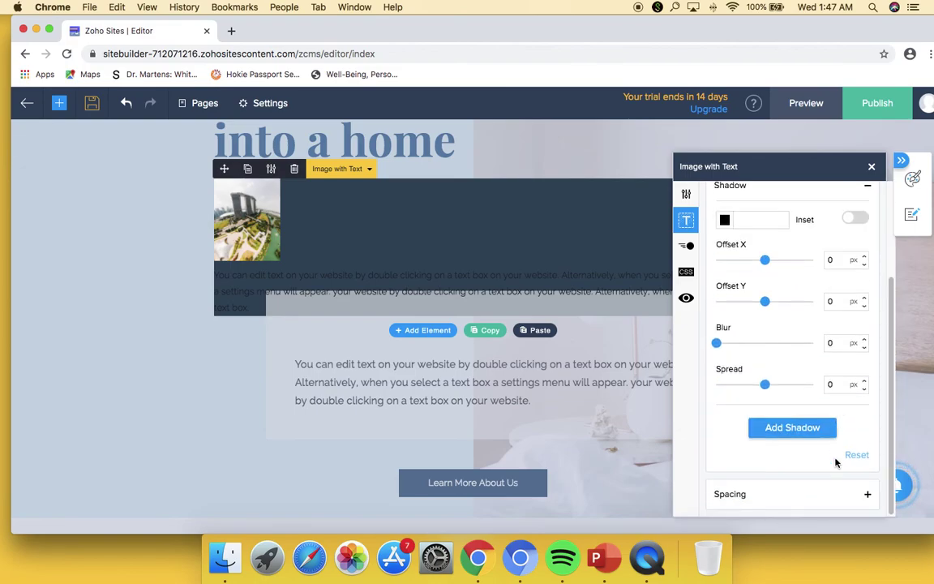
# - Set the element's entrance animation to Slide Left with a 2s duration
pyautogui.click(687, 246)
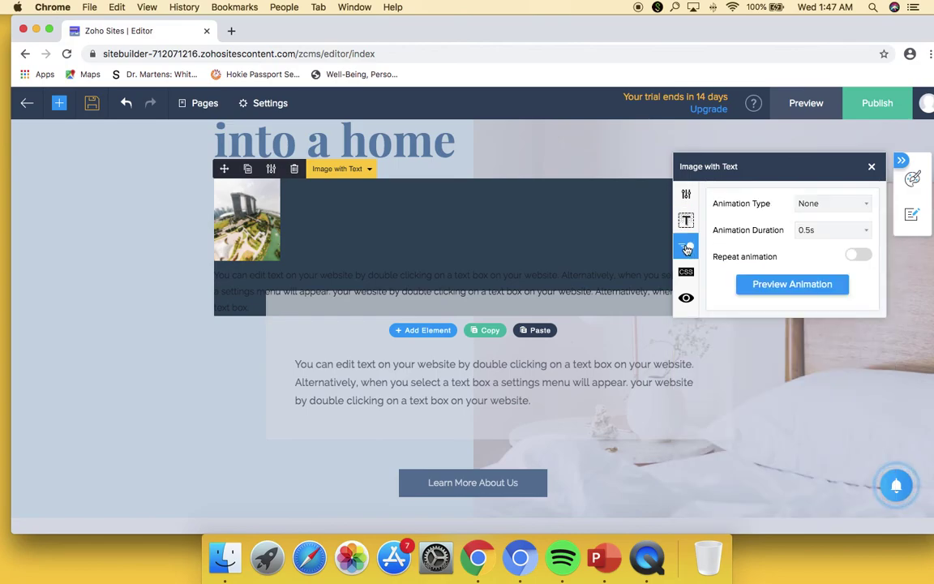
pyautogui.click(849, 209)
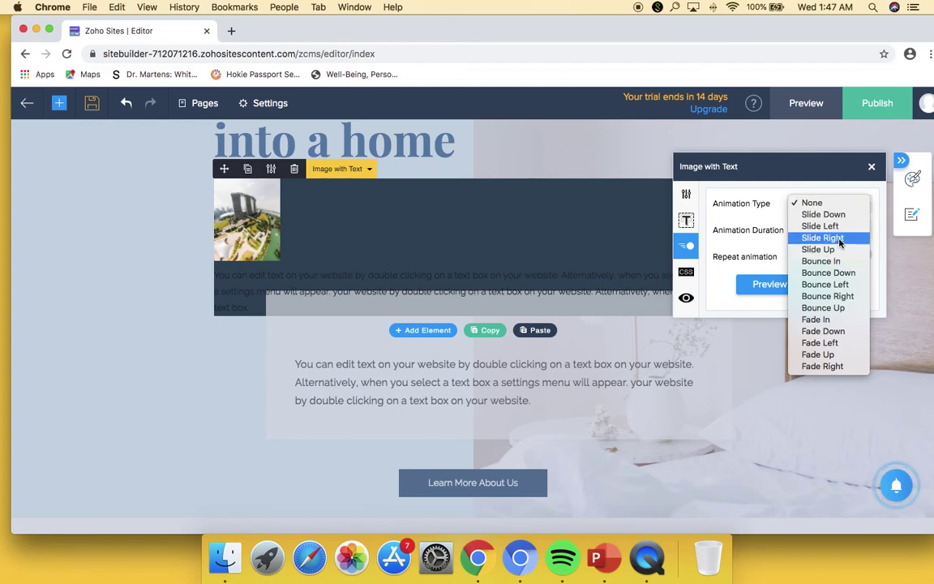
pyautogui.click(834, 237)
pyautogui.click(842, 204)
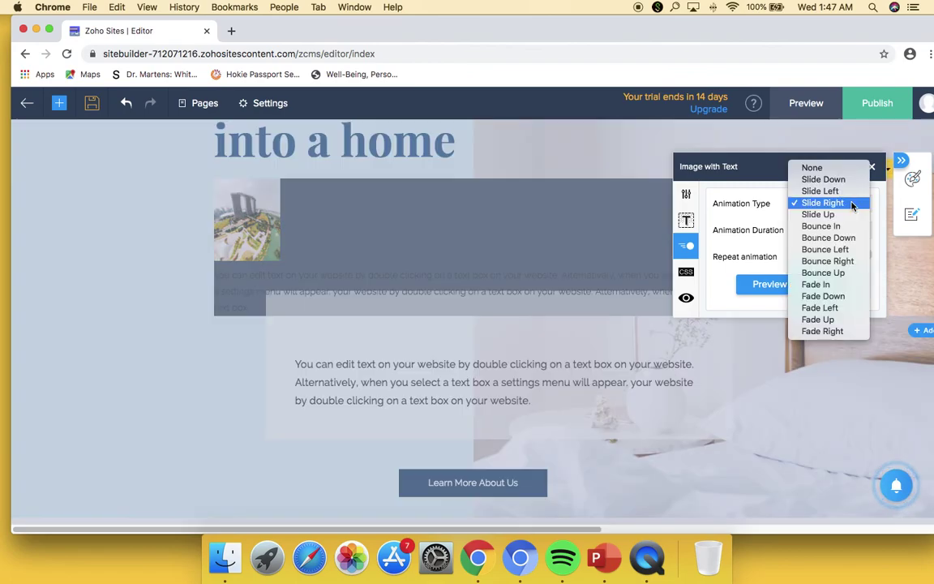
pyautogui.click(825, 192)
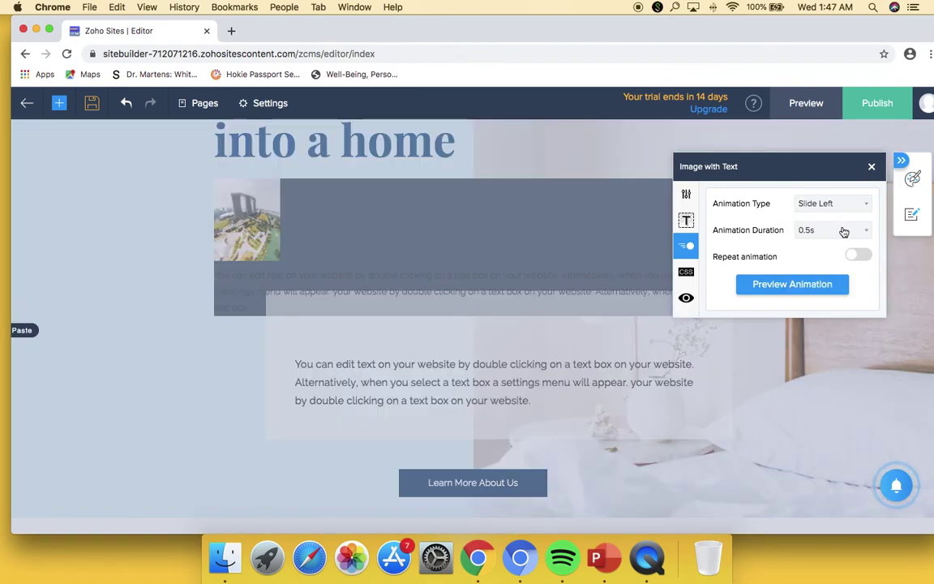
pyautogui.click(843, 232)
pyautogui.click(826, 267)
# - Review the custom CSS class and device visibility settings, then close the element's settings
pyautogui.click(687, 274)
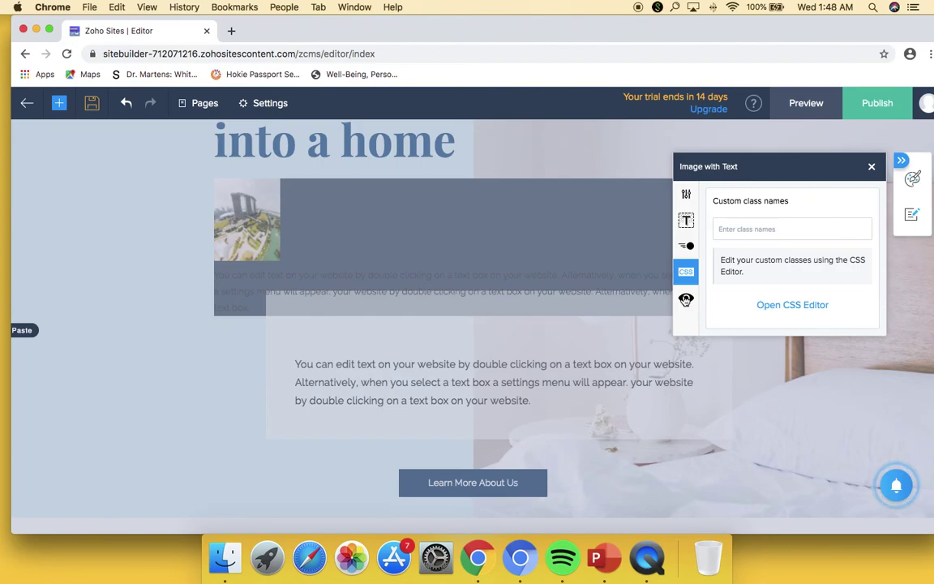
pyautogui.click(687, 299)
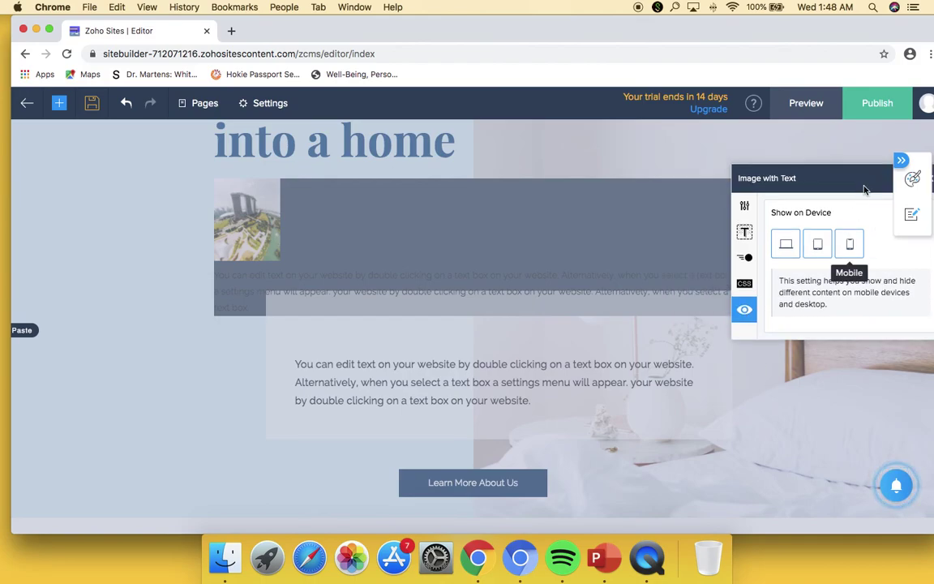
pyautogui.moveTo(885, 173); pyautogui.dragTo(772, 176)
pyautogui.click(756, 171)
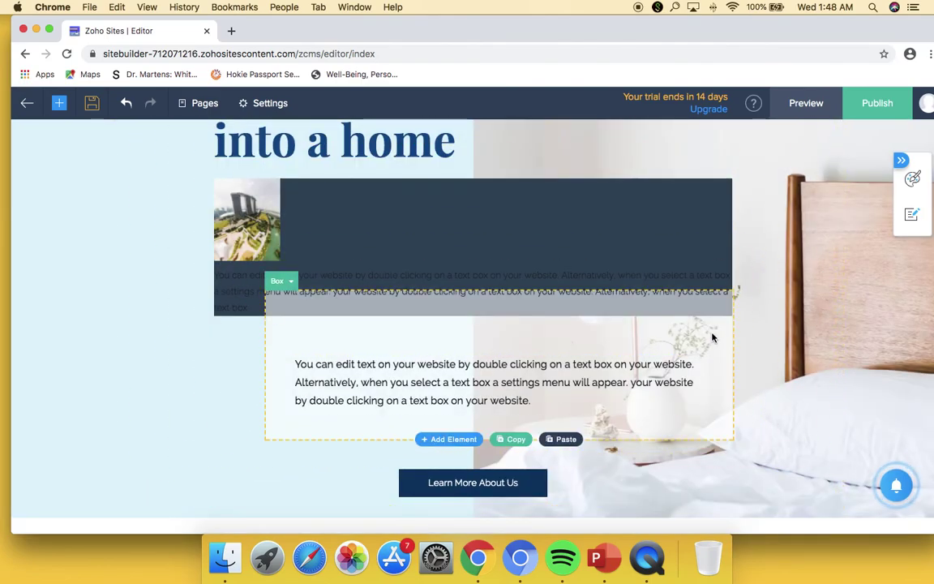
# - Relabel the Learn More About Us button as 'Create an Account'
pyautogui.scroll(2, 712, 339)
pyautogui.scroll(-5, 711, 339)
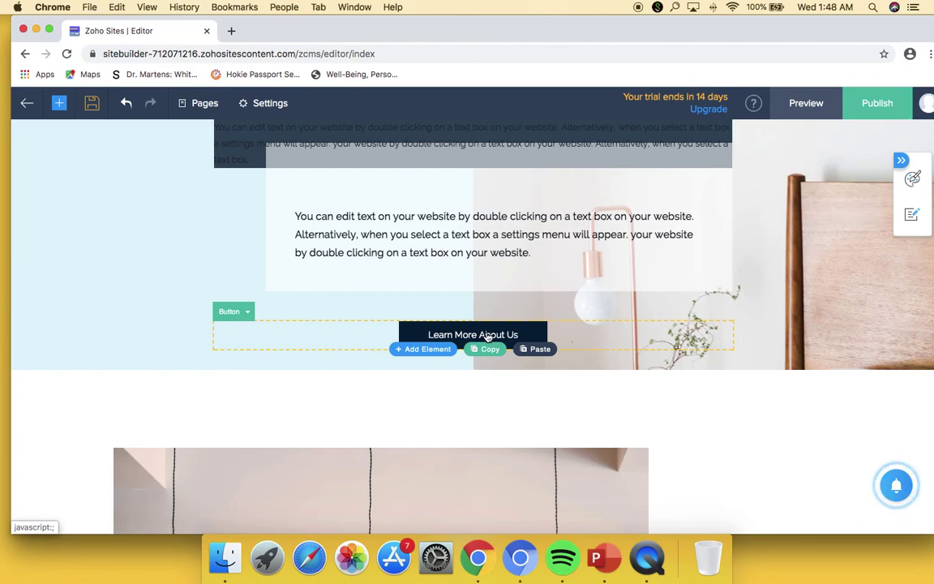
pyautogui.click(487, 337)
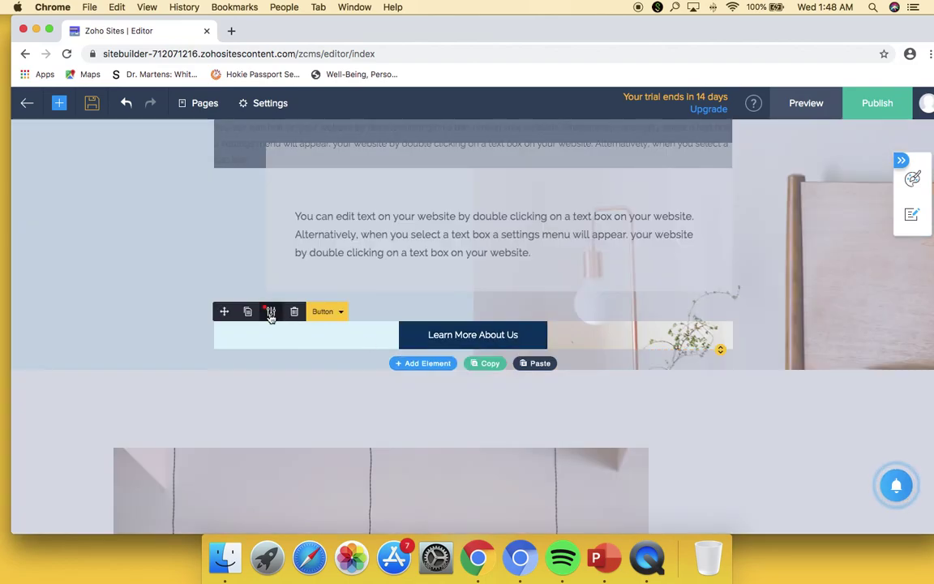
pyautogui.click(271, 313)
pyautogui.click(622, 414)
pyautogui.tripleClick(647, 416)
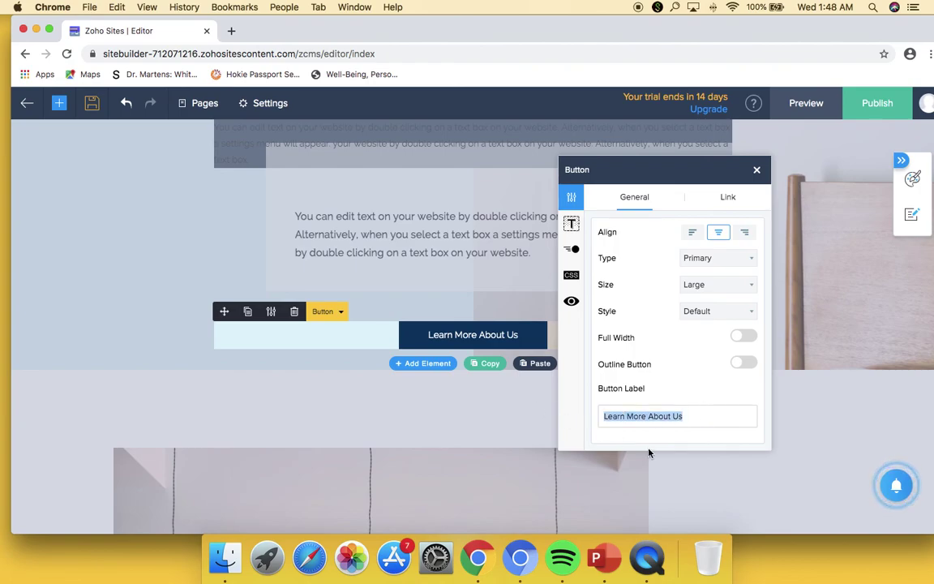
pyautogui.write('Creat')
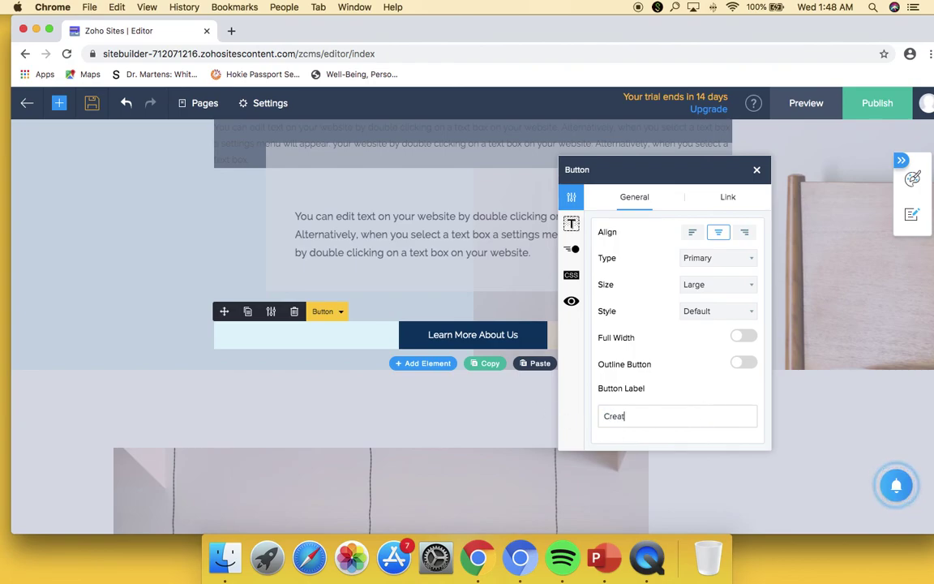
pyautogui.write('e an Account')
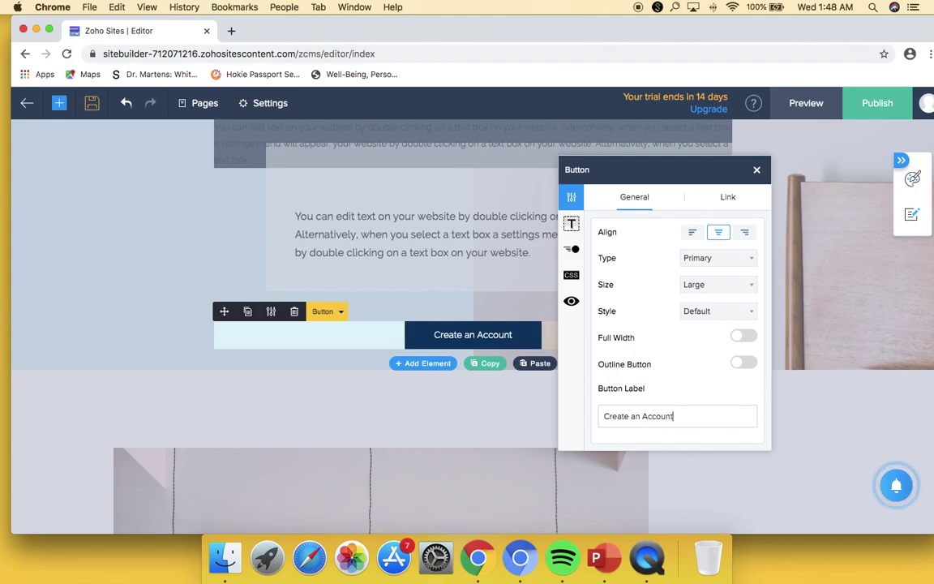
# - Set the button's size to Medium and its style to Rounded Corner
pyautogui.click(730, 284)
pyautogui.click(734, 273)
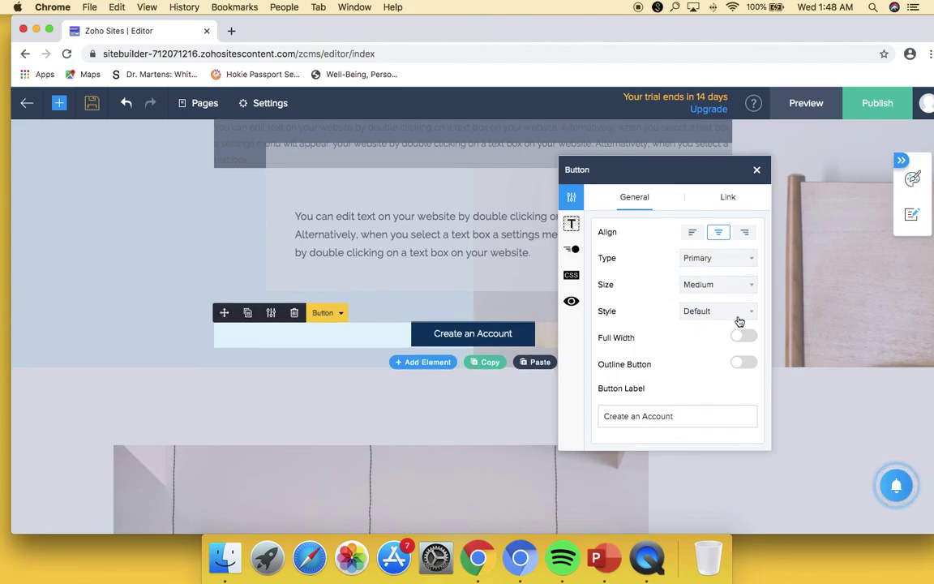
pyautogui.click(737, 315)
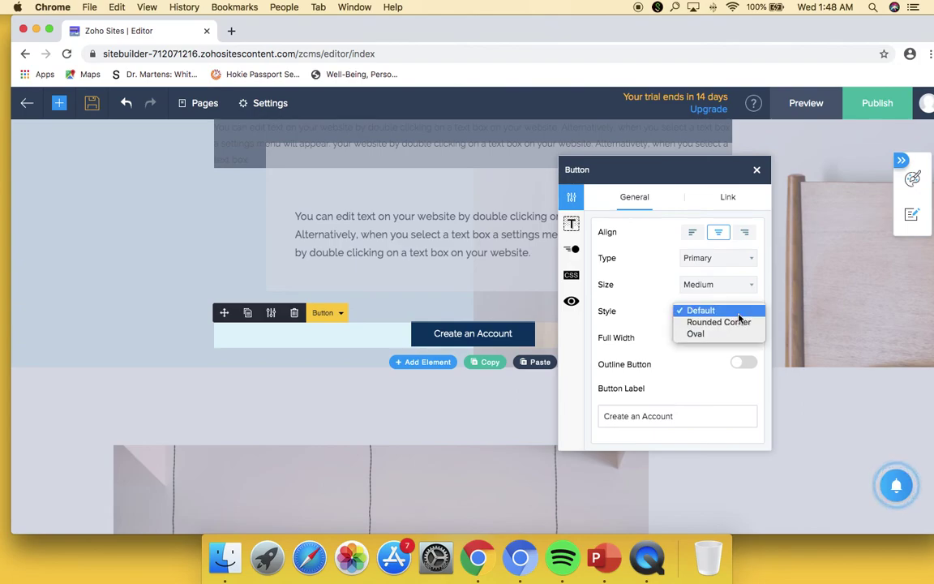
pyautogui.click(730, 322)
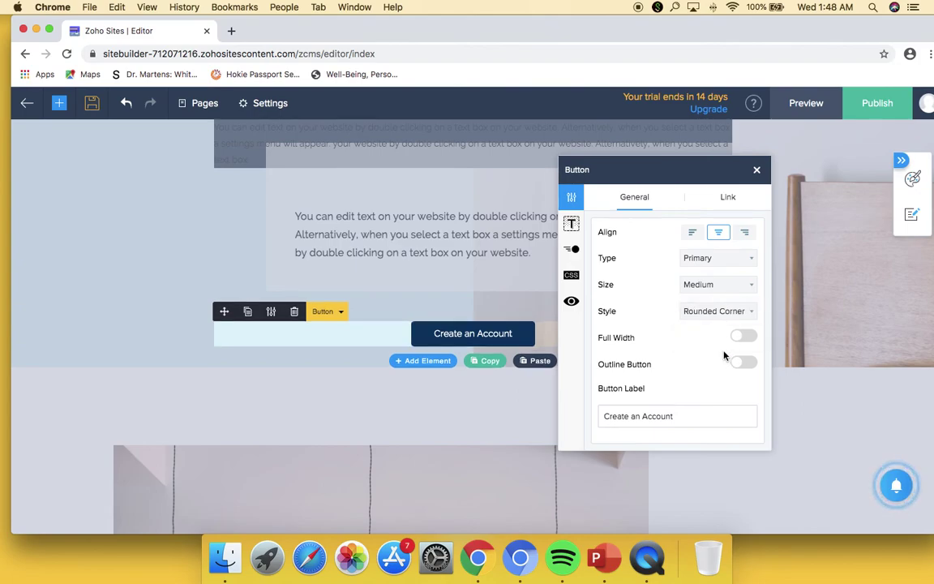
# - Link the Create an Account button to the Contact page, then preview the site
pyautogui.click(726, 198)
pyautogui.click(714, 236)
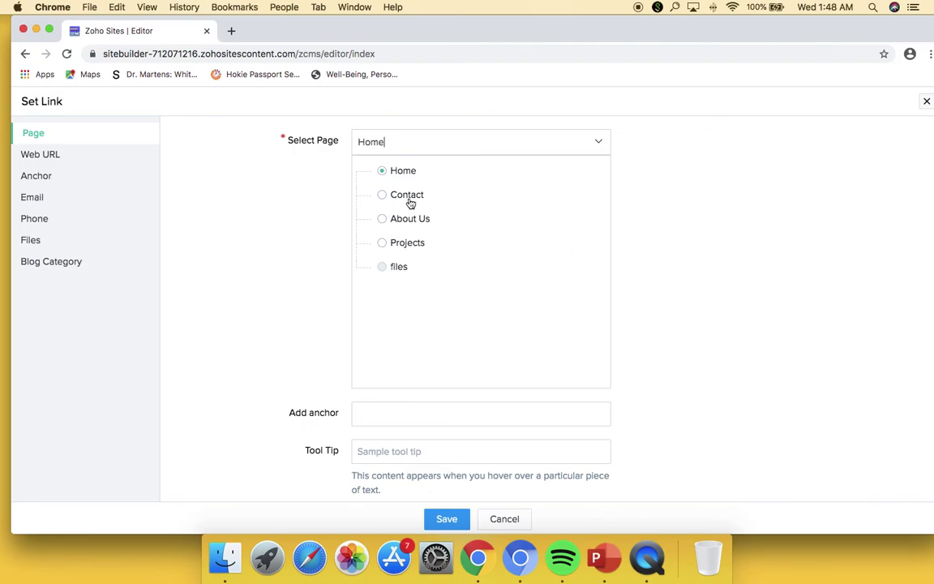
pyautogui.scroll(-1, 389, 200)
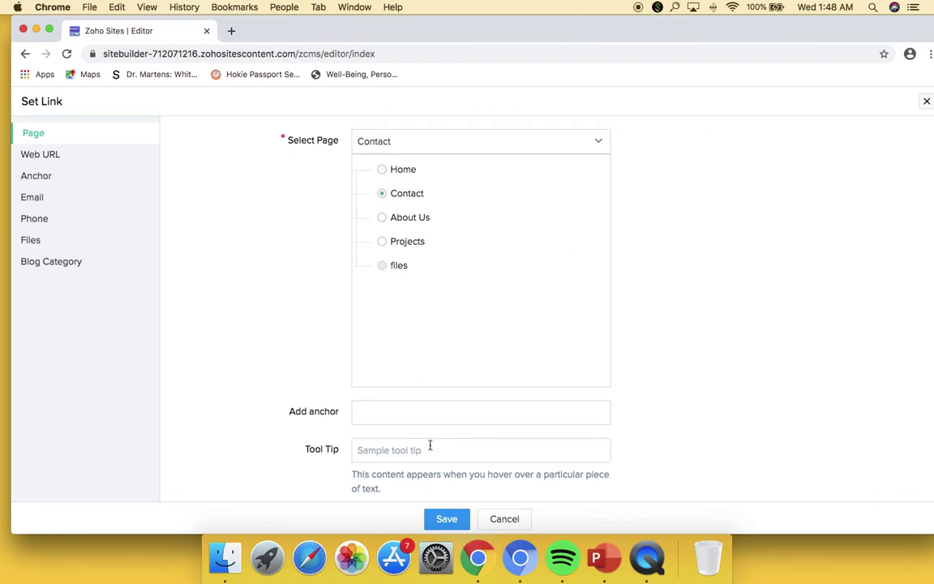
pyautogui.click(448, 519)
pyautogui.click(709, 398)
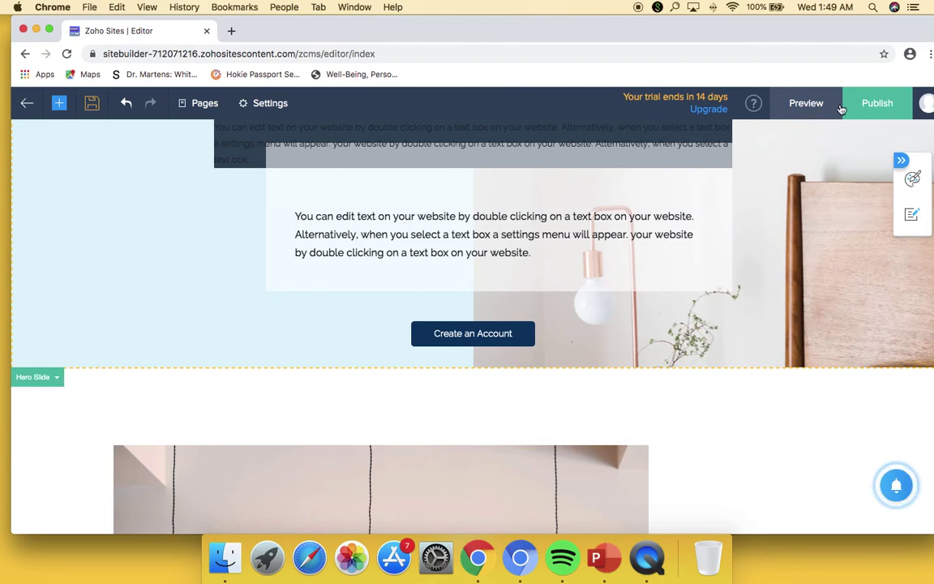
pyautogui.click(815, 108)
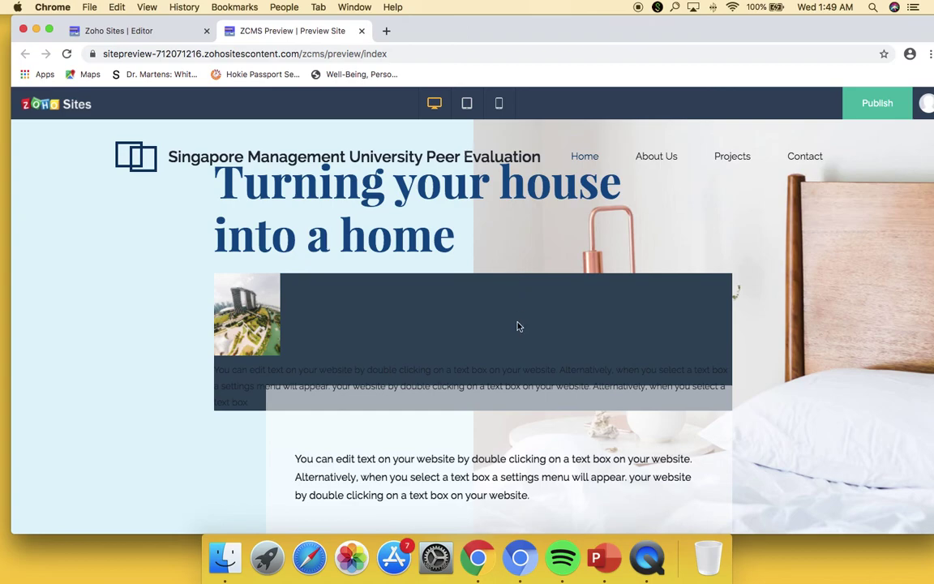
# - Check that Create an Account opens the Contact page in the preview, then close the preview
pyautogui.scroll(-3, 522, 334)
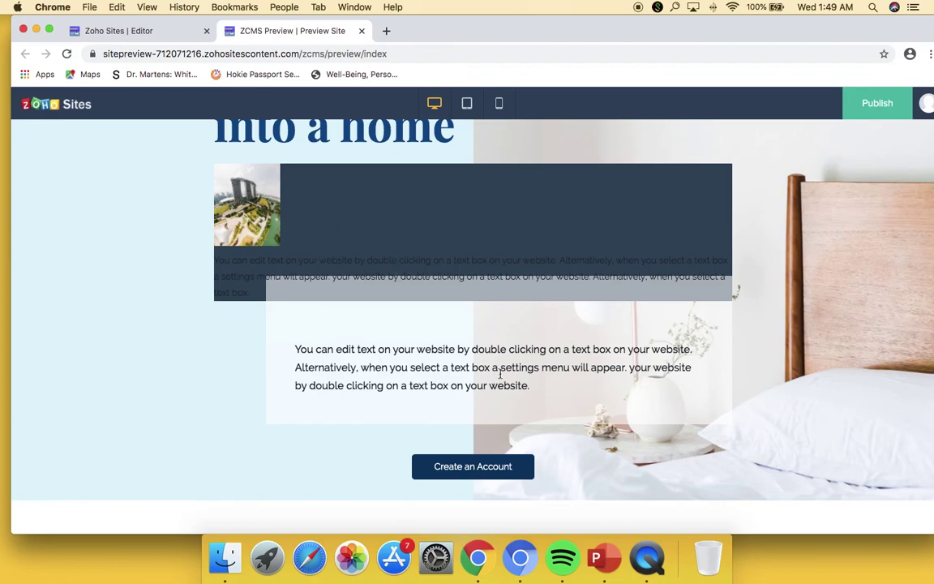
pyautogui.scroll(-1, 501, 357)
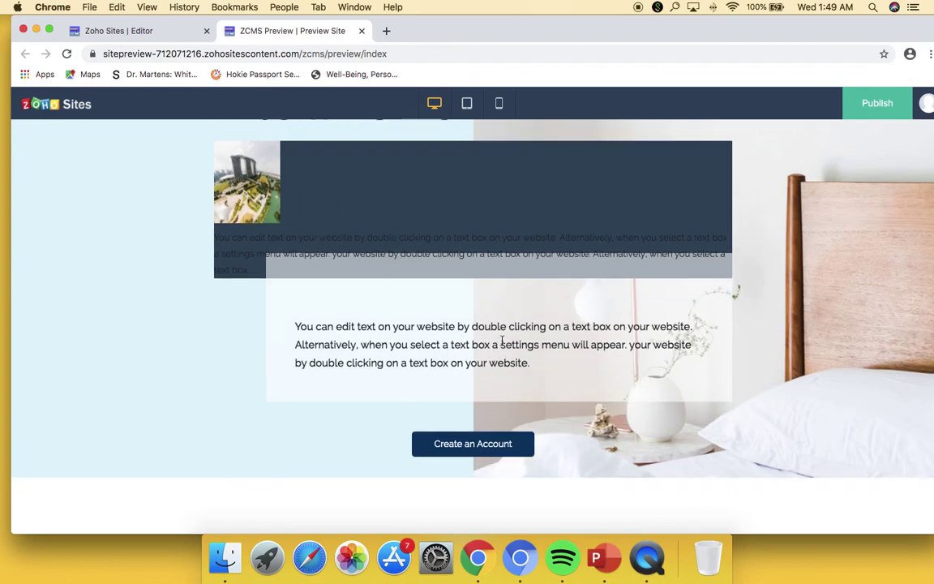
pyautogui.click(521, 446)
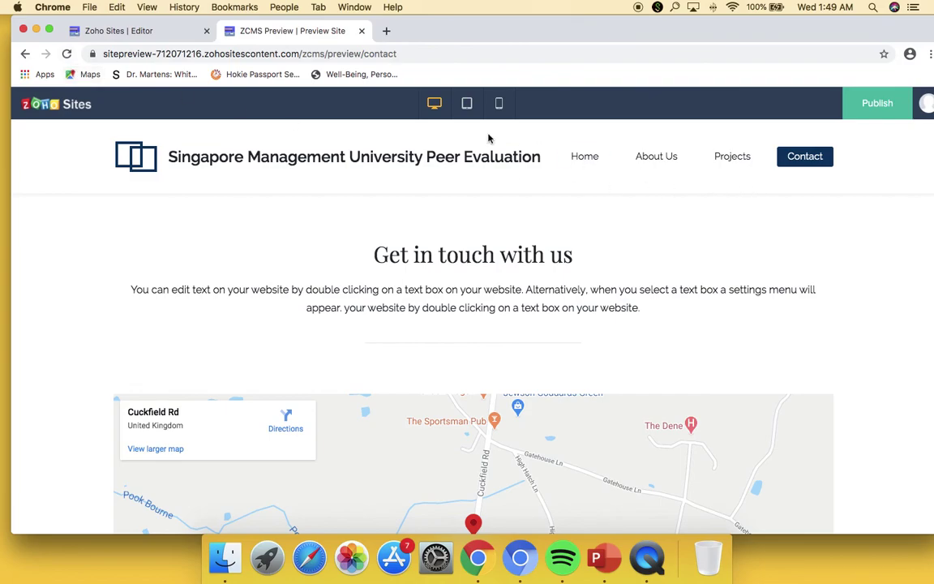
pyautogui.click(362, 31)
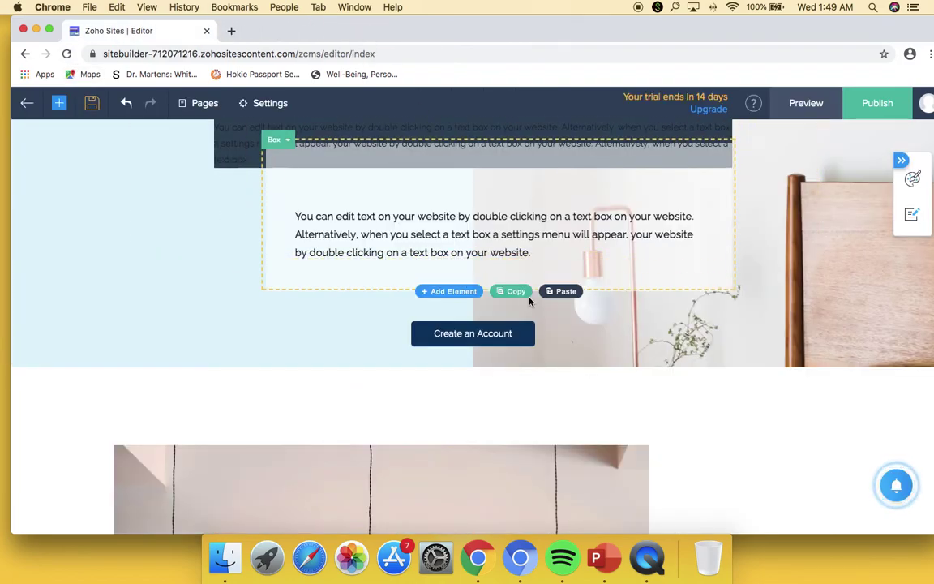
# - Open the Elements catalogue and browse down to extras like Google Map and Code Snippet
pyautogui.scroll(-5, 530, 303)
pyautogui.scroll(10, 530, 298)
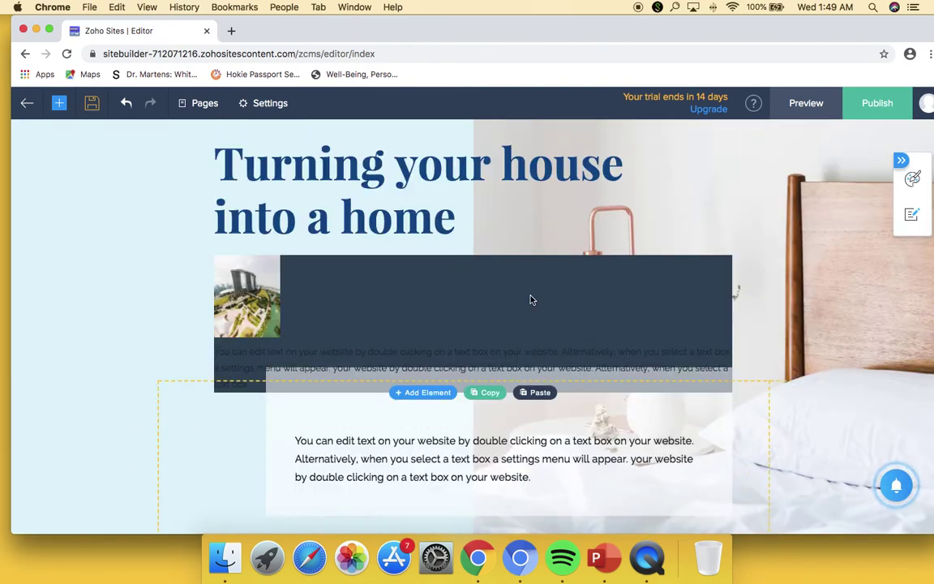
pyautogui.click(58, 103)
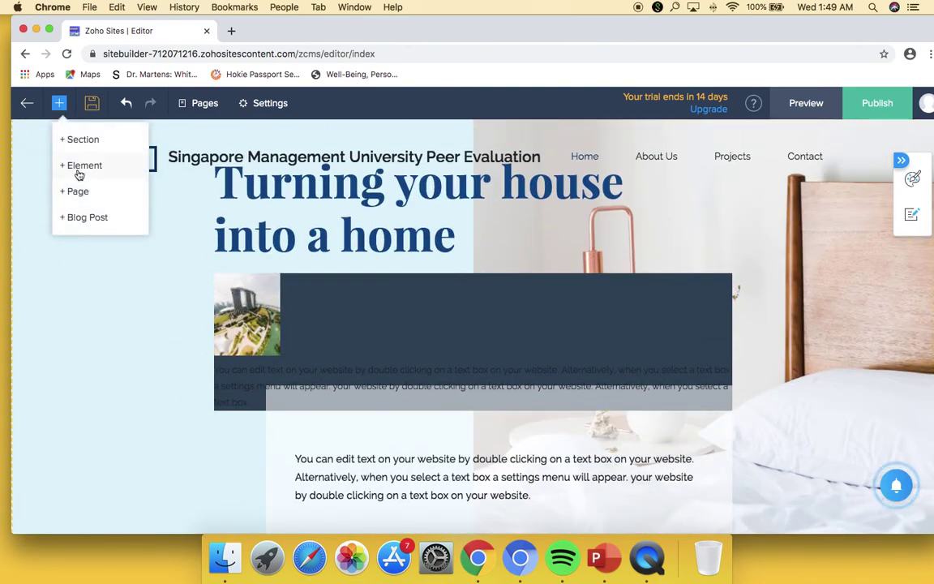
pyautogui.click(73, 160)
pyautogui.scroll(-5, 259, 294)
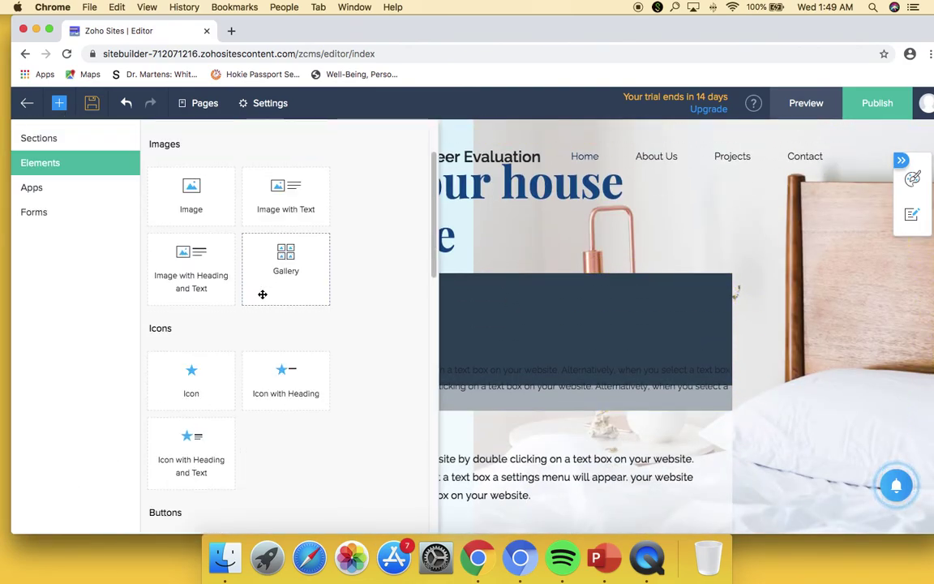
pyautogui.scroll(-2, 267, 300)
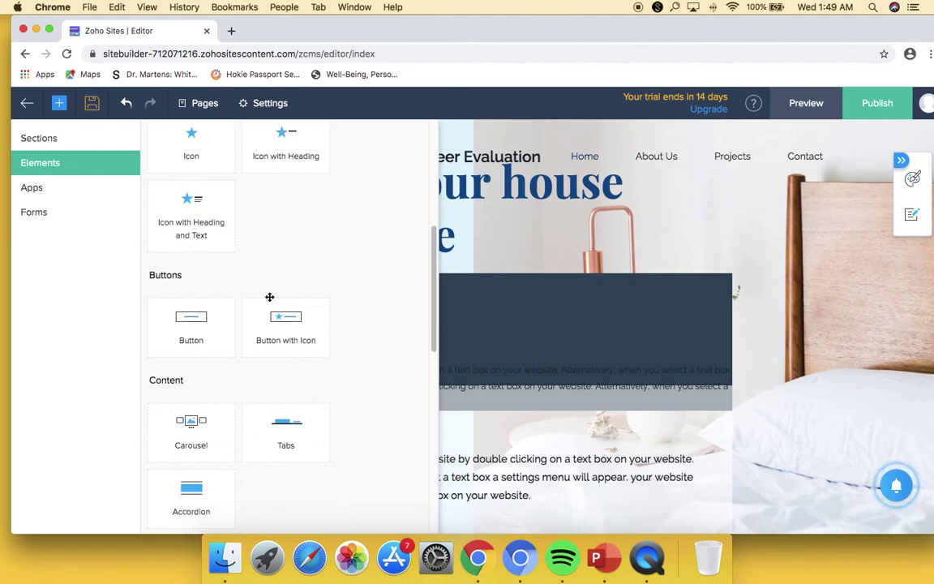
pyautogui.scroll(-2, 268, 298)
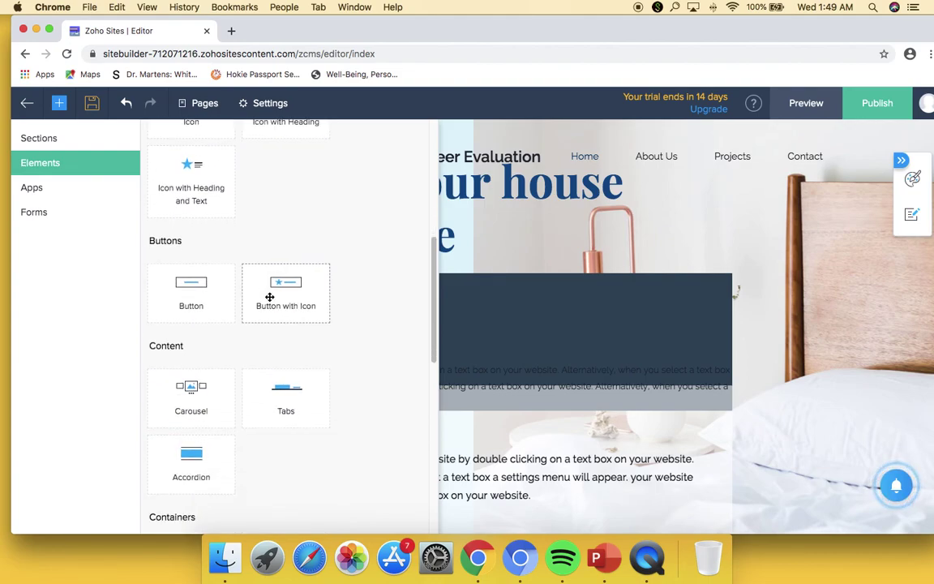
pyautogui.scroll(-1, 270, 297)
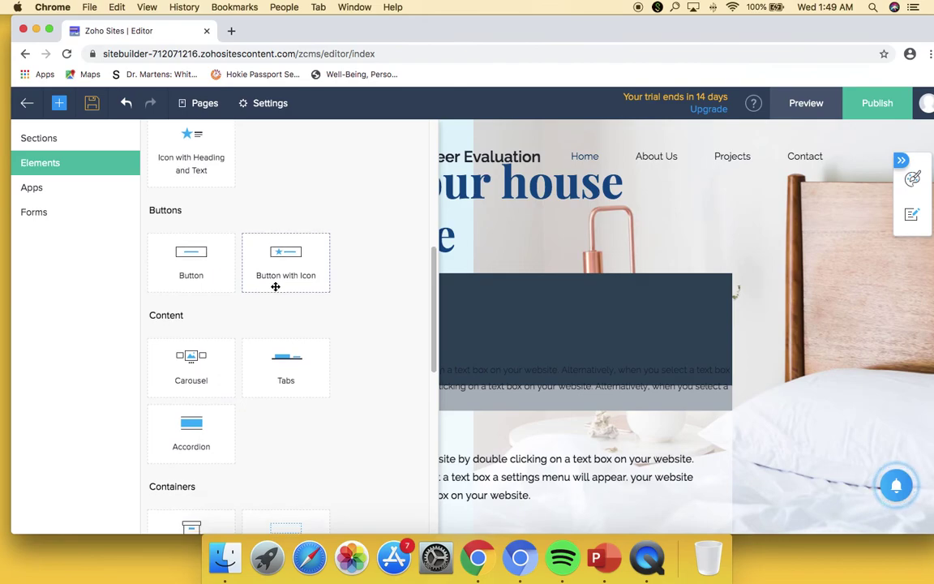
pyautogui.scroll(-2, 278, 285)
pyautogui.scroll(-2, 275, 287)
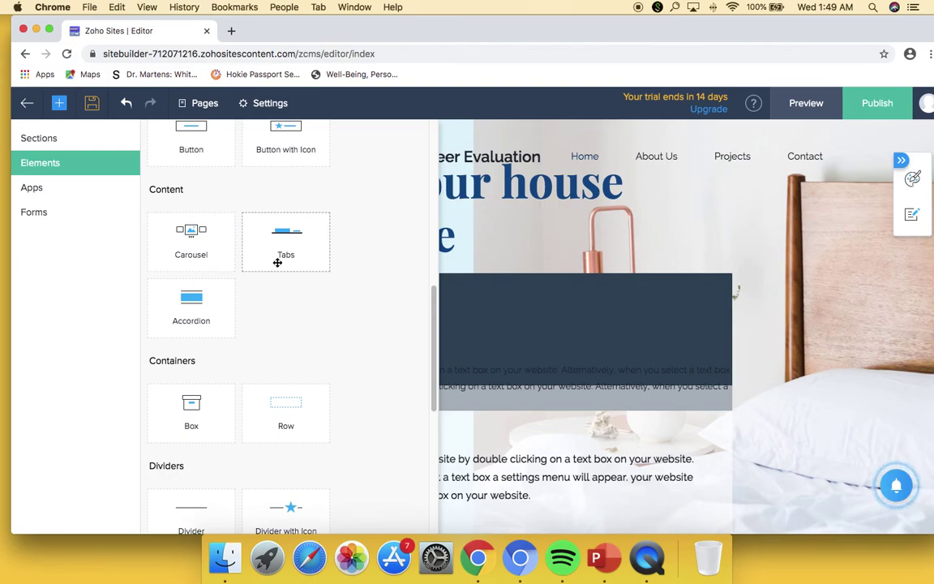
pyautogui.scroll(-1, 283, 302)
pyautogui.scroll(-5, 284, 302)
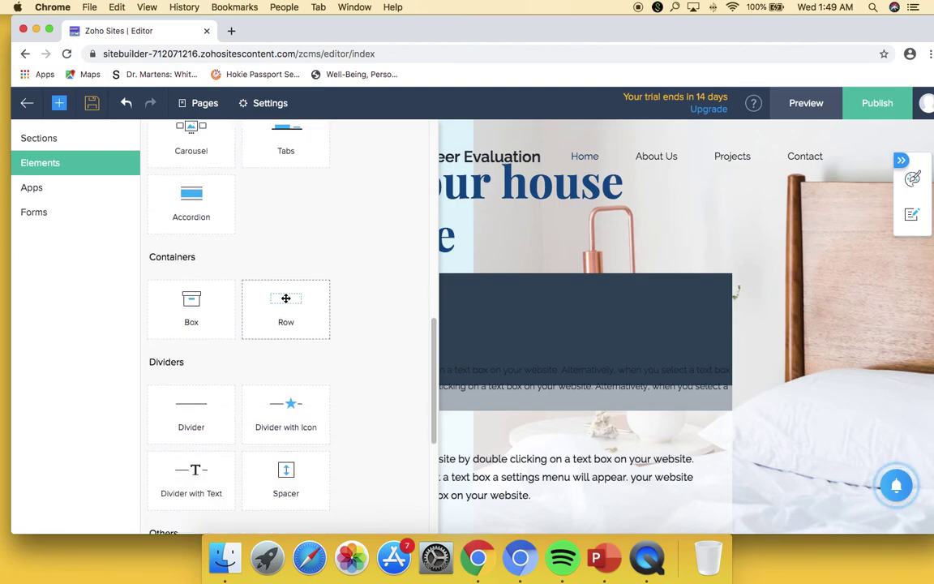
pyautogui.scroll(-10, 286, 298)
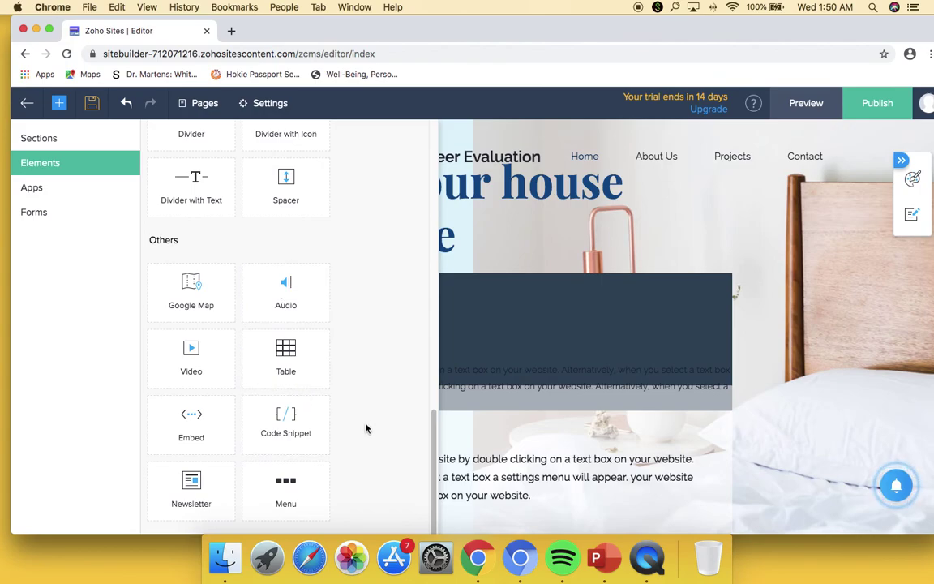
# - Switch to the About Us page and list the Forms elements: Zoho CRM, Zoho Forms, Contact Us
pyautogui.click(816, 239)
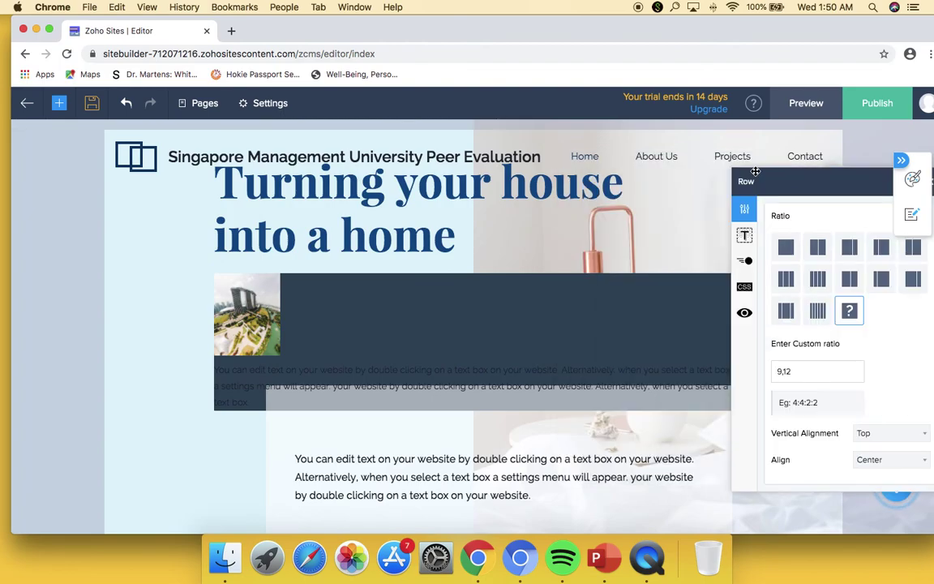
pyautogui.click(673, 158)
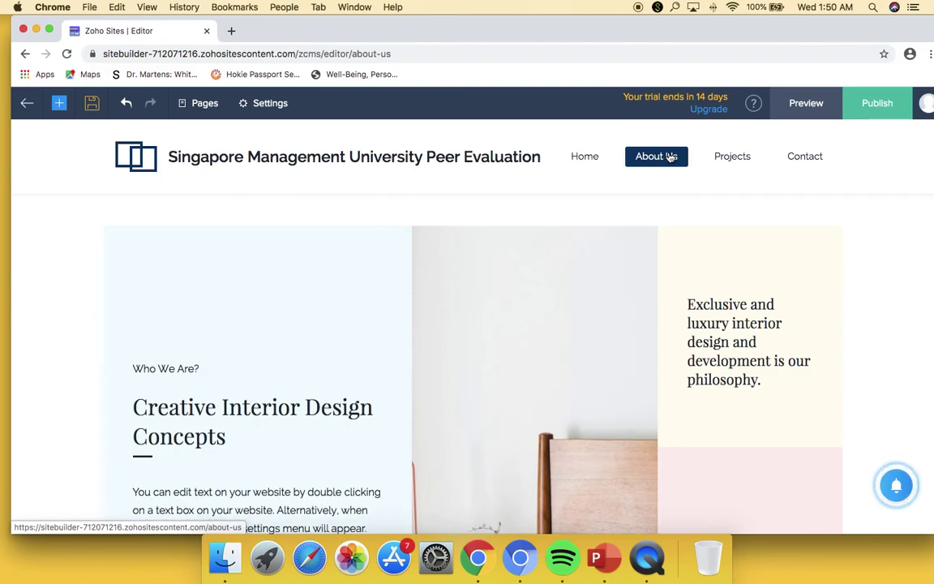
pyautogui.click(59, 105)
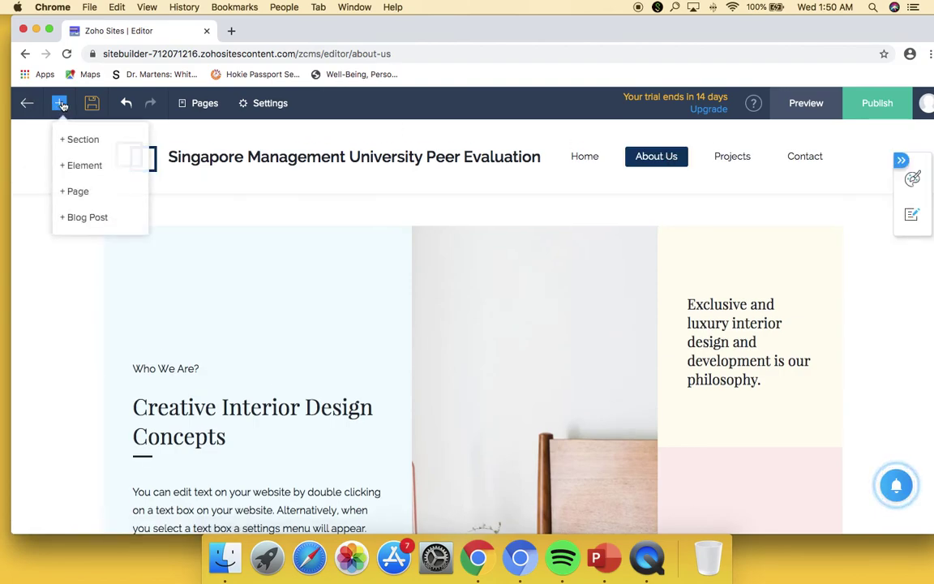
pyautogui.click(100, 164)
pyautogui.click(67, 213)
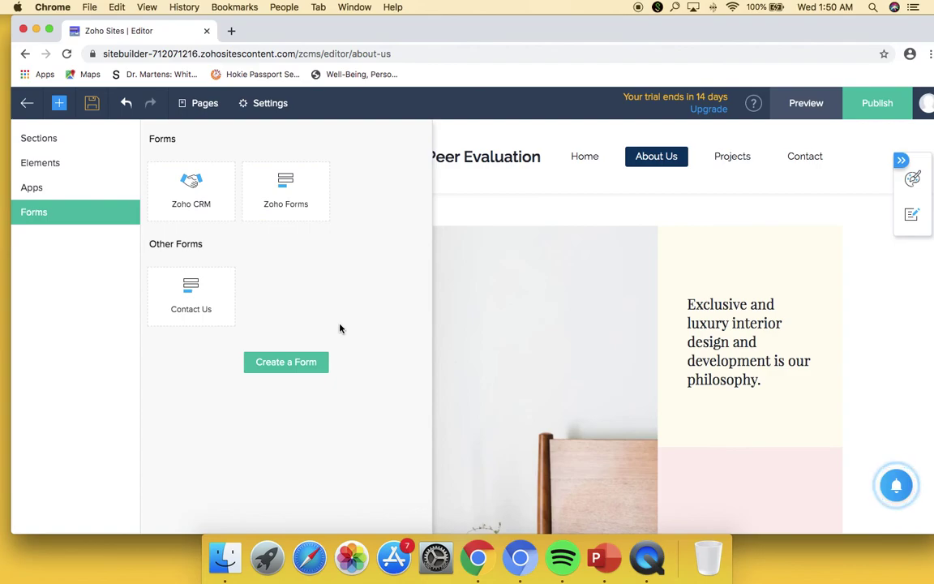
# - Build a custom form from scratch named 'Create an Account'
pyautogui.click(321, 363)
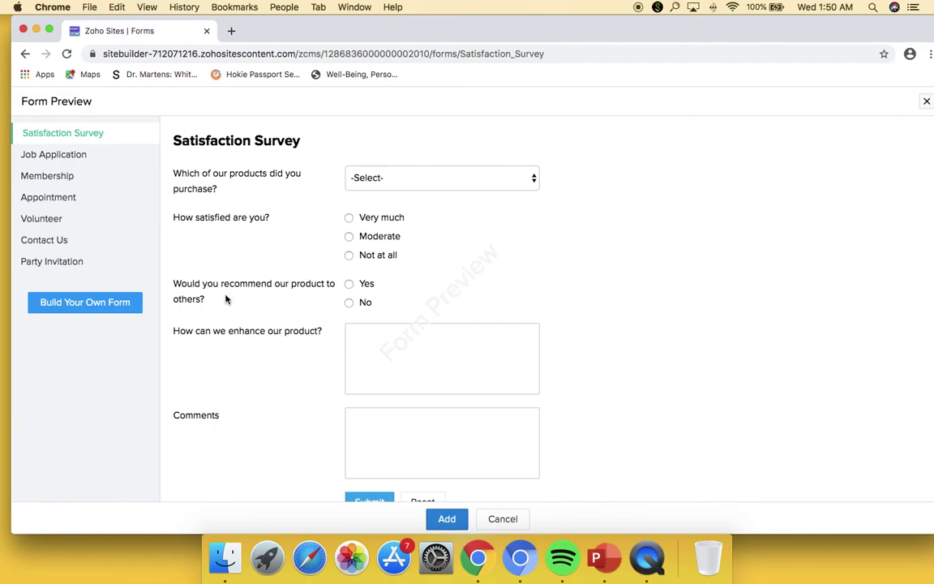
pyautogui.click(137, 305)
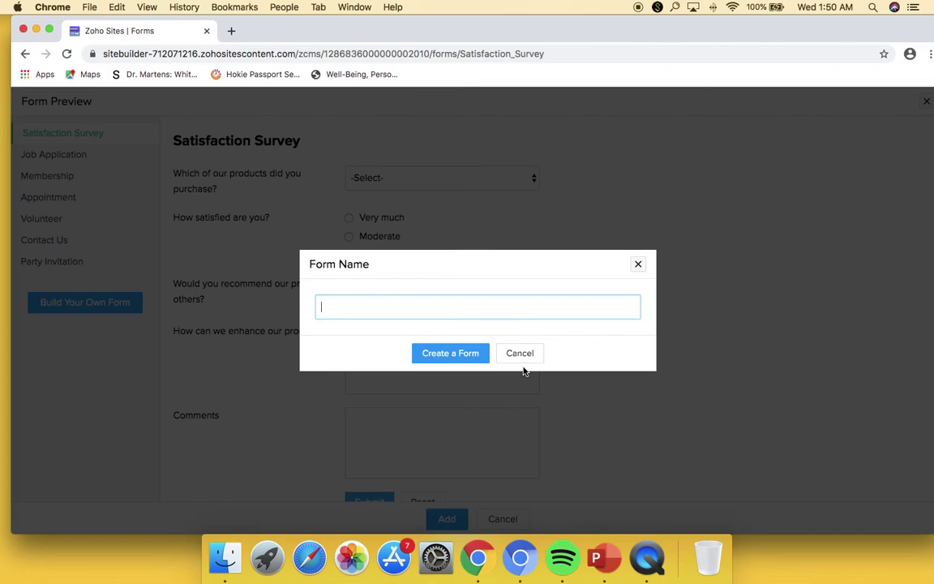
pyautogui.write('Create an ACco')
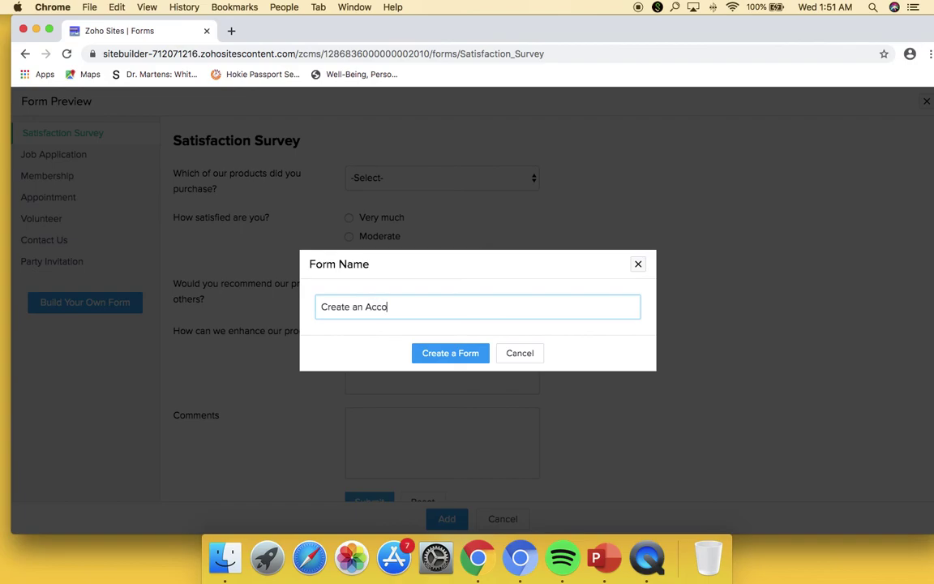
pyautogui.write('unt')
pyautogui.press('Return')
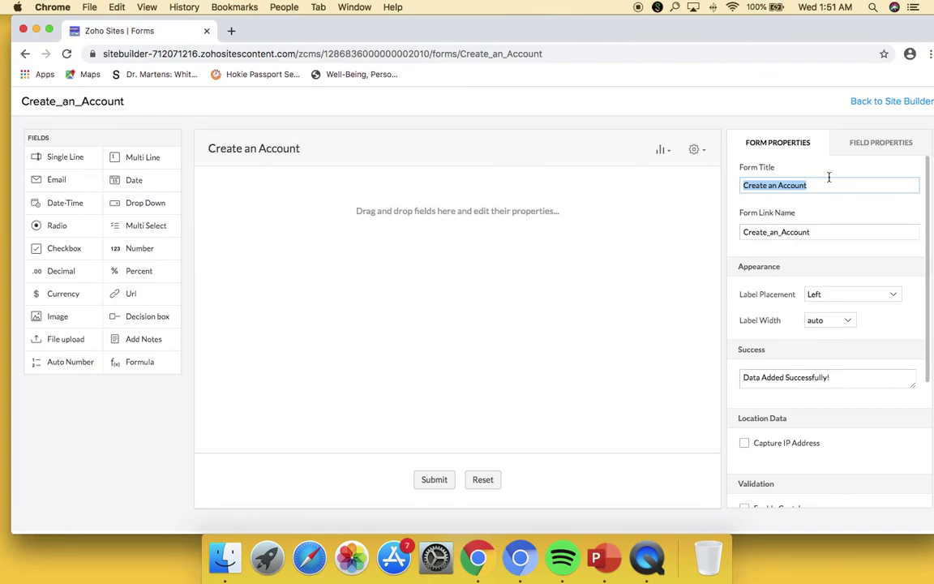
# - Add Single Line, Email, Multi Line, Number, Radio and Url fields, then view the Form Properties
pyautogui.click(815, 129)
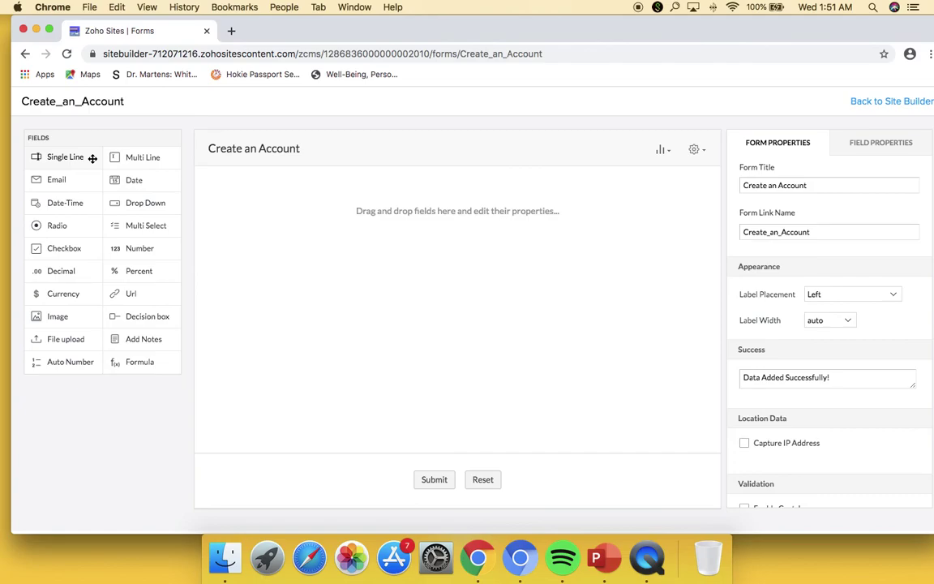
pyautogui.moveTo(93, 159); pyautogui.dragTo(297, 203)
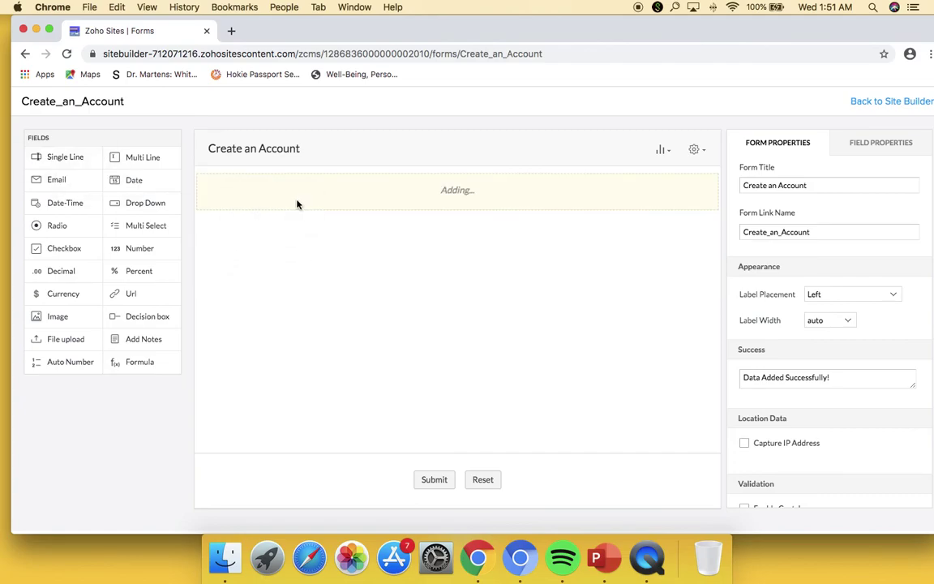
pyautogui.moveTo(56, 180); pyautogui.dragTo(231, 211)
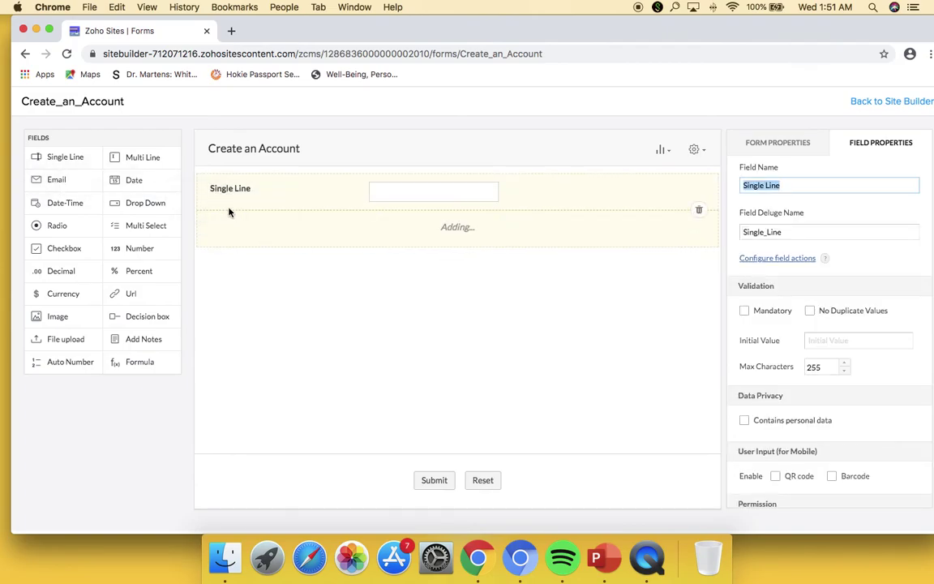
pyautogui.moveTo(162, 158); pyautogui.dragTo(277, 292)
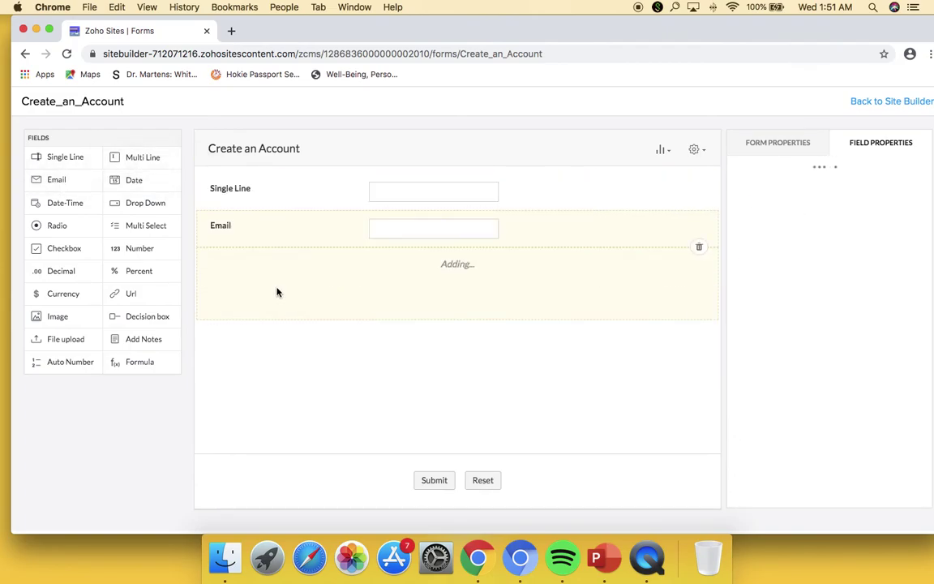
pyautogui.moveTo(168, 257); pyautogui.dragTo(253, 352)
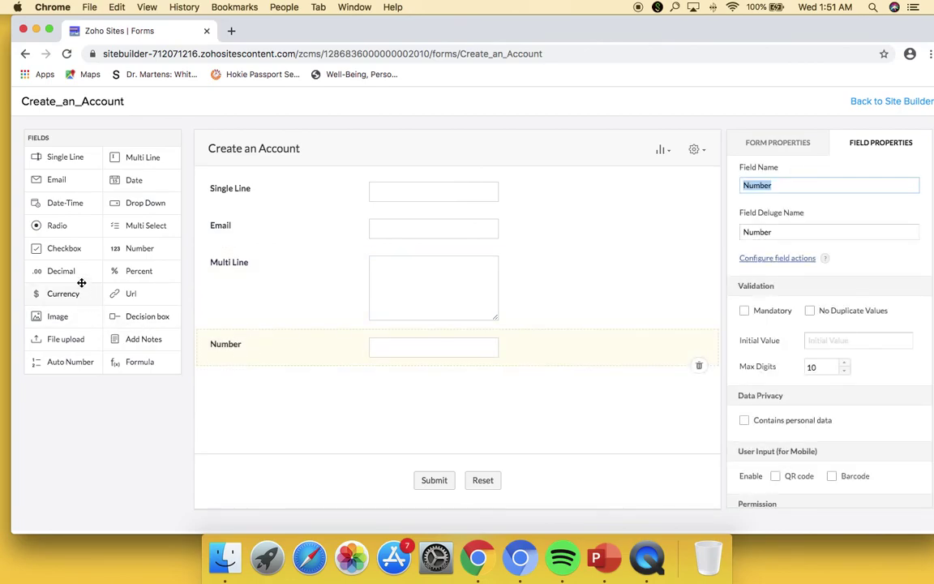
pyautogui.moveTo(65, 233); pyautogui.dragTo(258, 405)
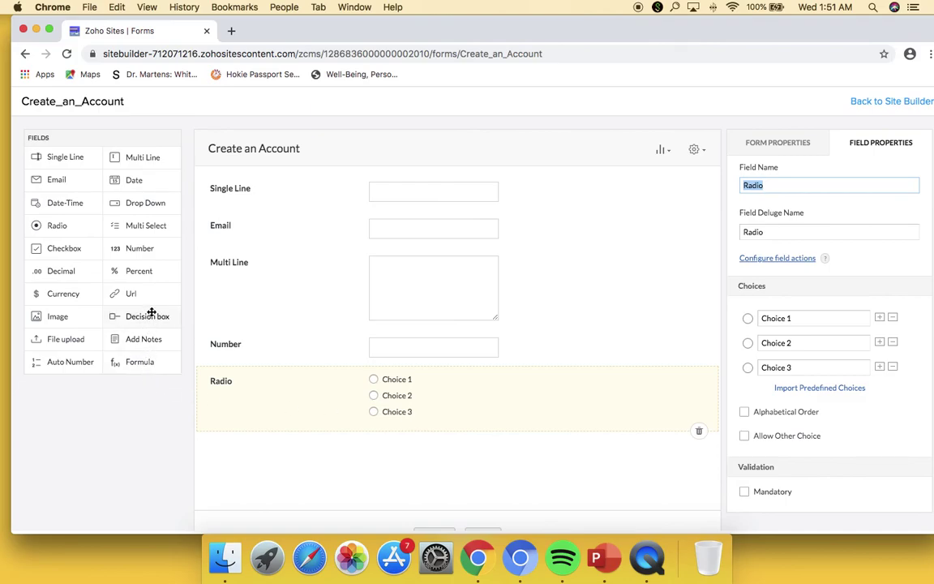
pyautogui.moveTo(150, 296); pyautogui.dragTo(268, 446)
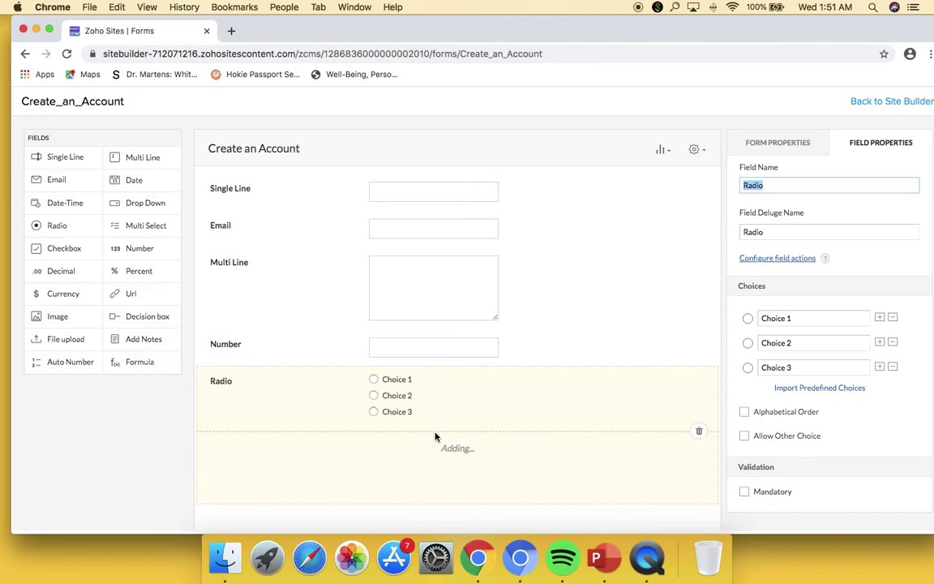
pyautogui.click(494, 381)
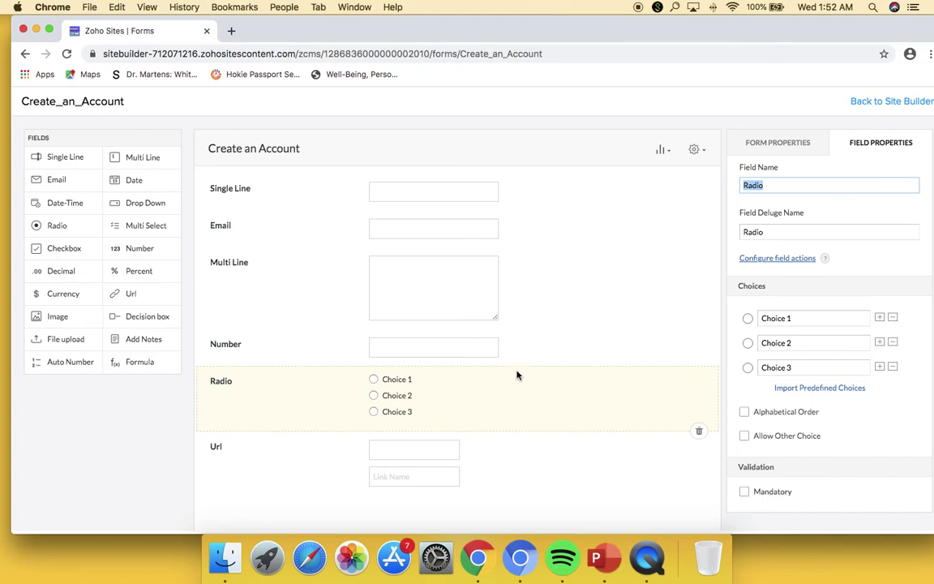
pyautogui.click(788, 148)
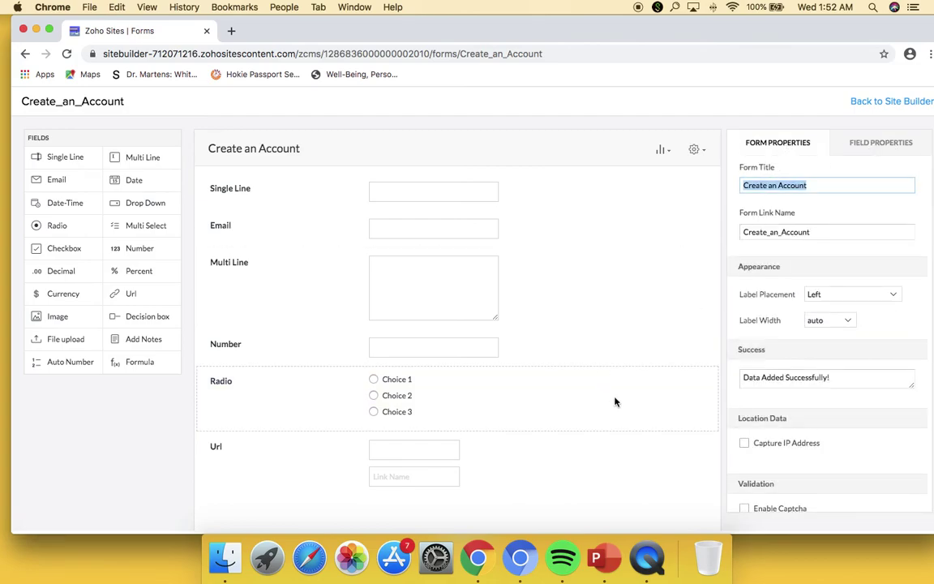
# - Rename the Radio field to 'Favorite Ice cream' with choices chocolate, strawberry and vanilla
pyautogui.click(616, 400)
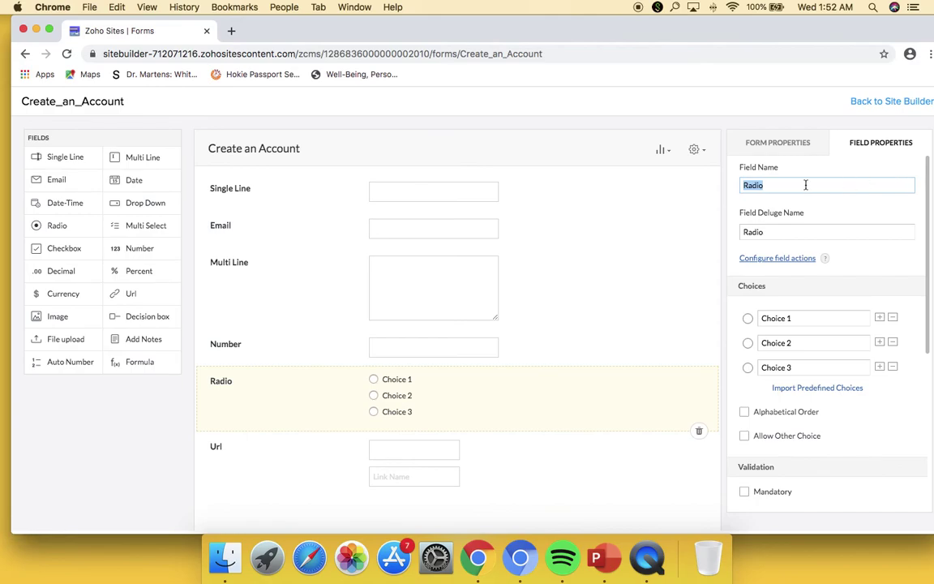
pyautogui.write('Favorite Ice cream')
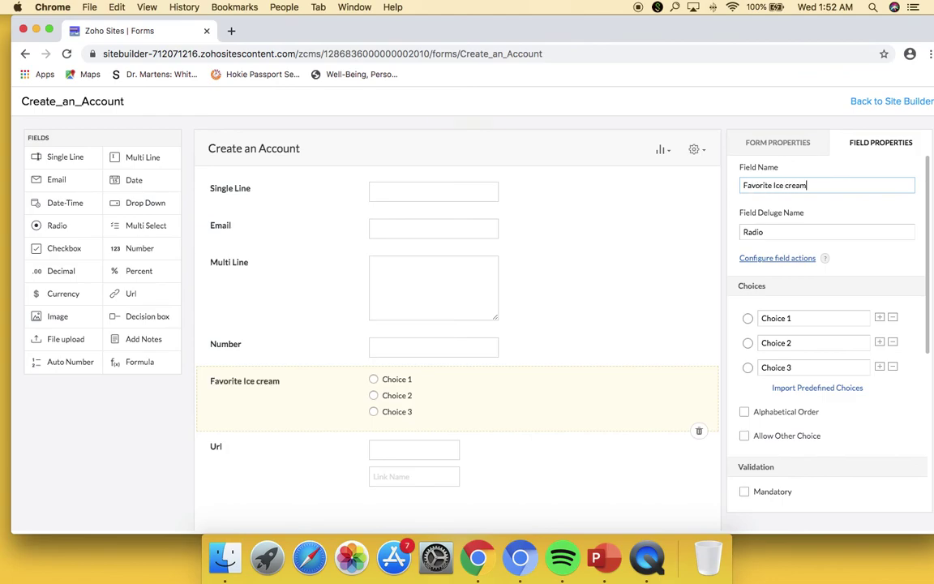
pyautogui.tripleClick(816, 318)
pyautogui.write('c')
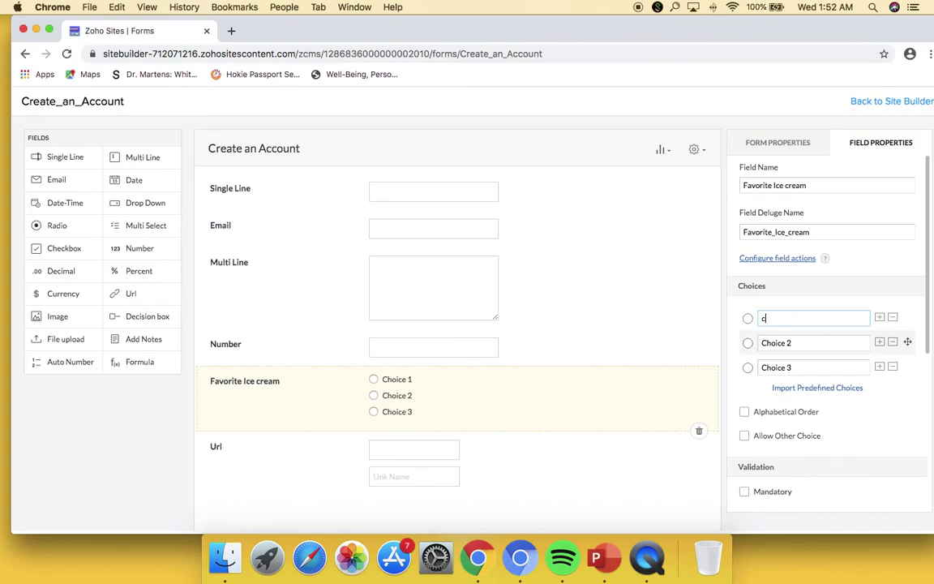
pyautogui.write('hocolate')
pyautogui.press('Tab')
pyautogui.write('str')
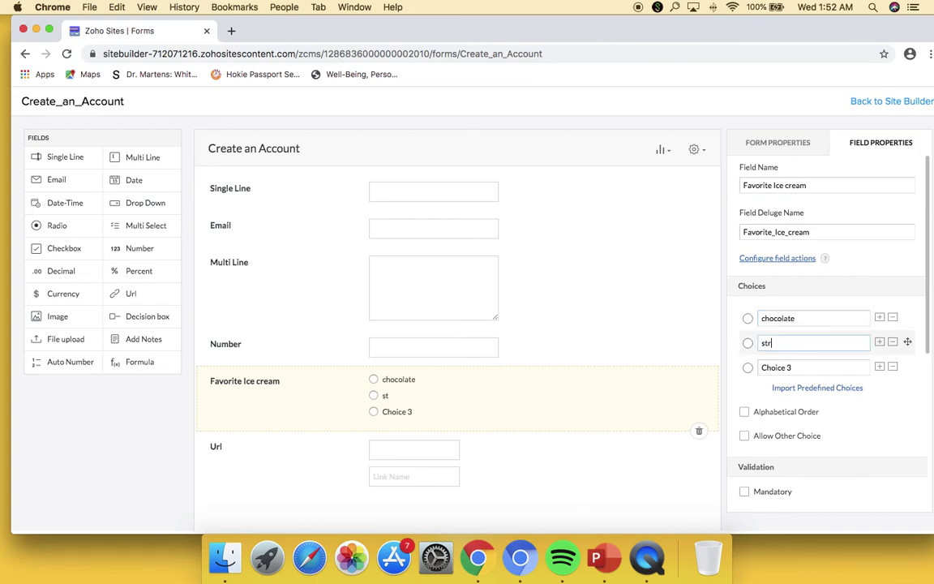
pyautogui.write('awberry')
pyautogui.press('Tab')
pyautogui.write('vanilla')
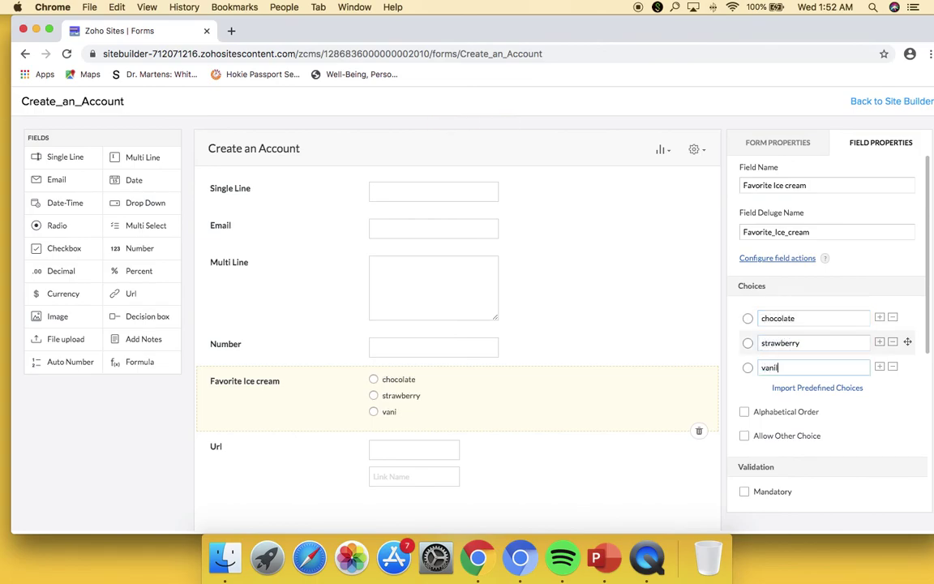
# - Add two empty choice rows, then remove vanilla and the empty rows
pyautogui.click(881, 369)
pyautogui.click(881, 369)
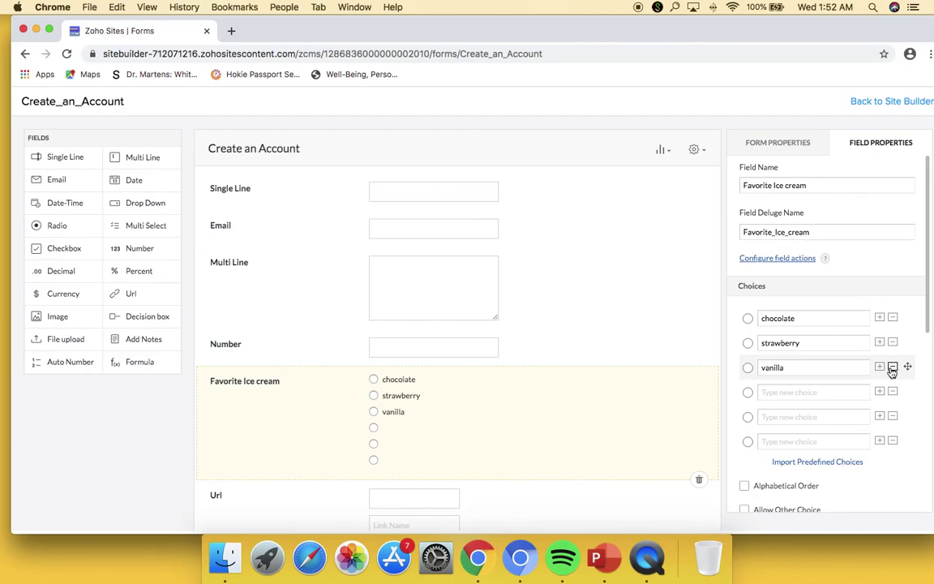
pyautogui.click(894, 369)
pyautogui.click(893, 369)
pyautogui.click(893, 369)
pyautogui.click(893, 367)
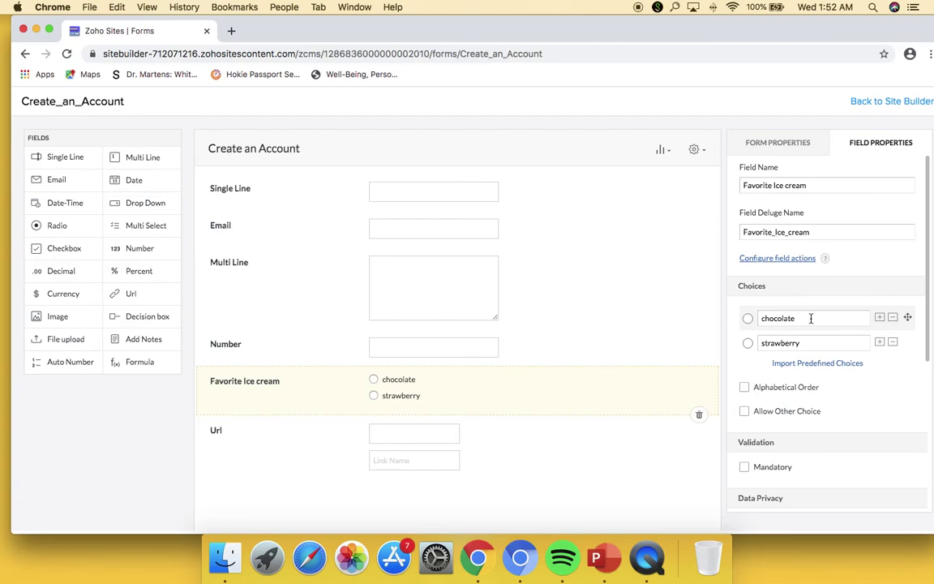
# - Change chocolate to 'zaf', toggle Alphabetical Order on and off, then delete zaf, leaving only strawberry
pyautogui.moveTo(812, 318); pyautogui.dragTo(737, 322)
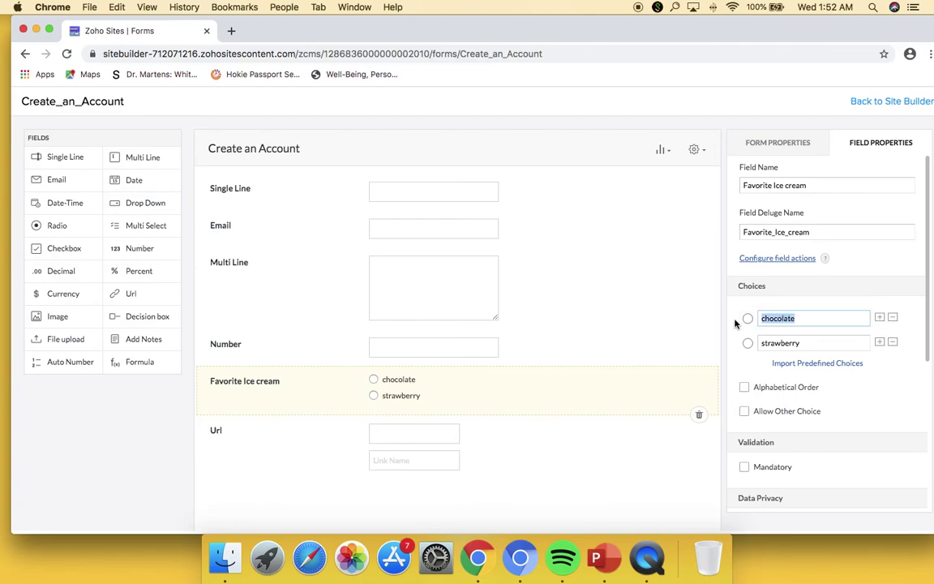
pyautogui.write('zaf')
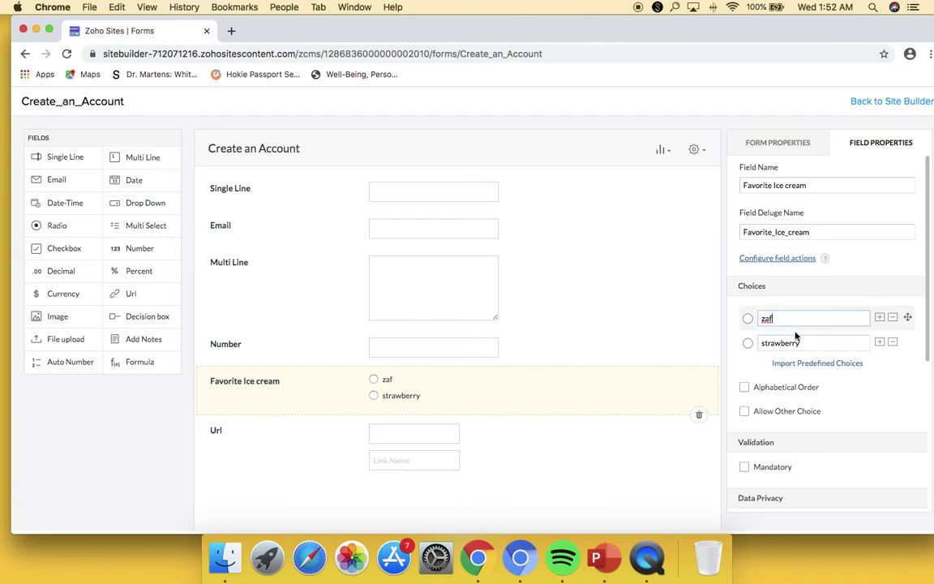
pyautogui.click(744, 388)
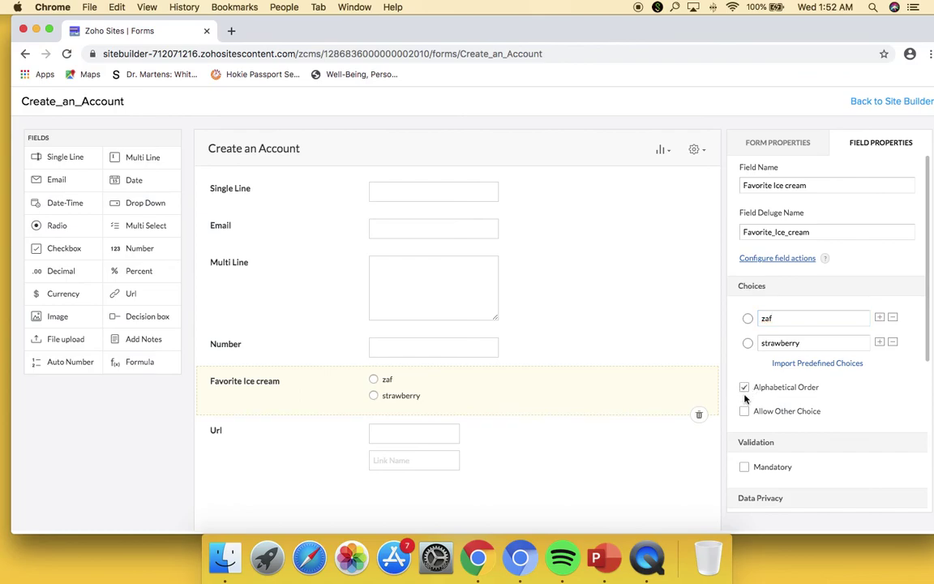
pyautogui.click(683, 442)
pyautogui.click(629, 389)
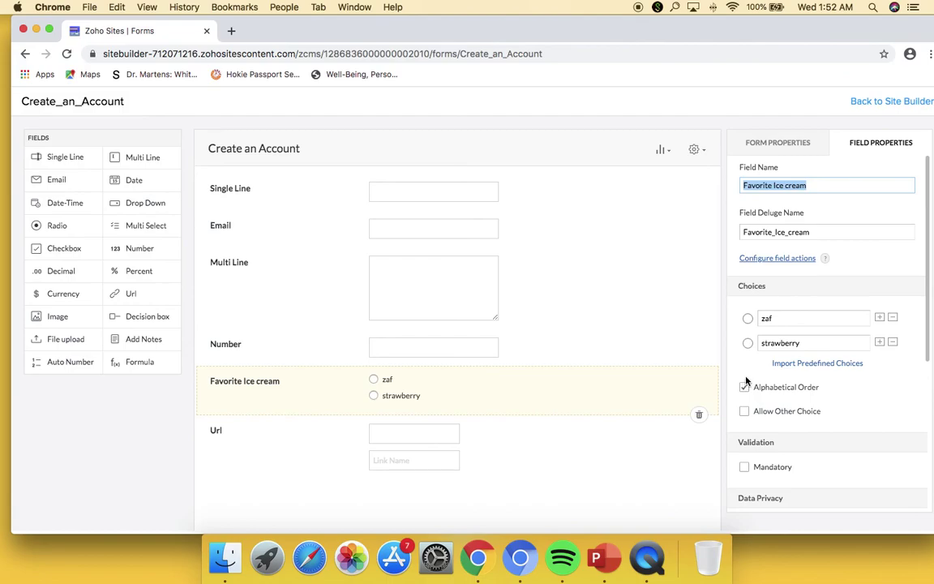
pyautogui.click(744, 388)
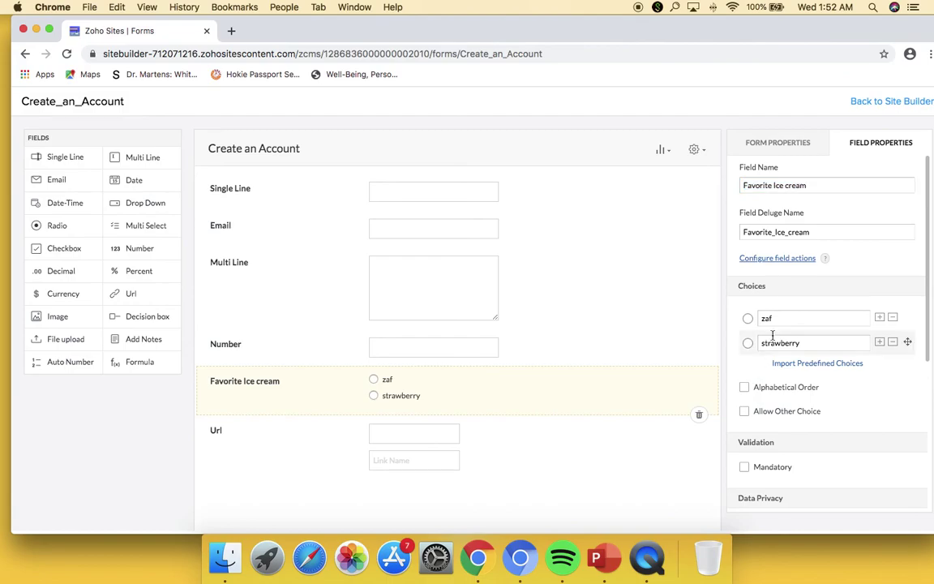
pyautogui.click(893, 317)
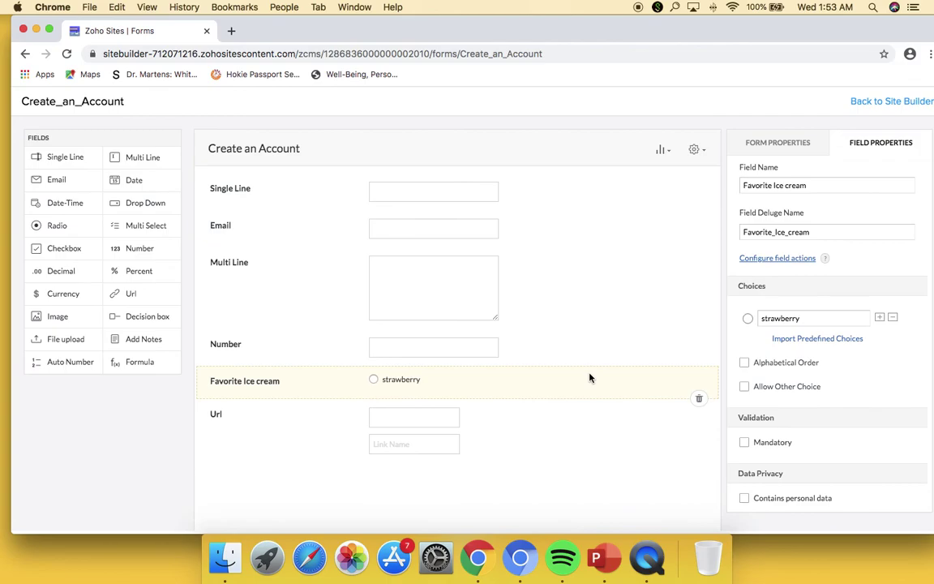
pyautogui.click(566, 395)
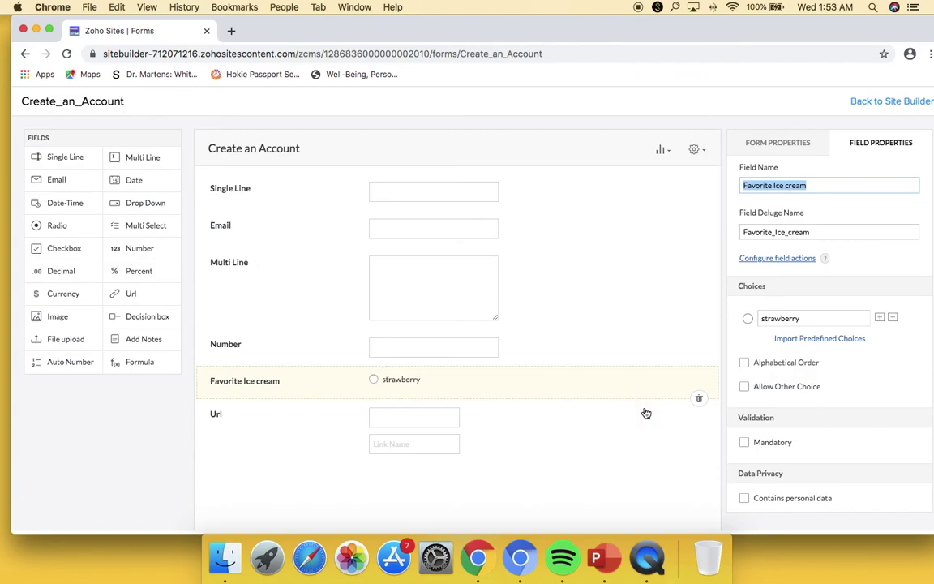
# - Move the Url field below Favorite Ice cream and request its deletion
pyautogui.click(699, 457)
pyautogui.rightClick(699, 458)
pyautogui.click(698, 469)
pyautogui.moveTo(699, 468); pyautogui.dragTo(688, 383)
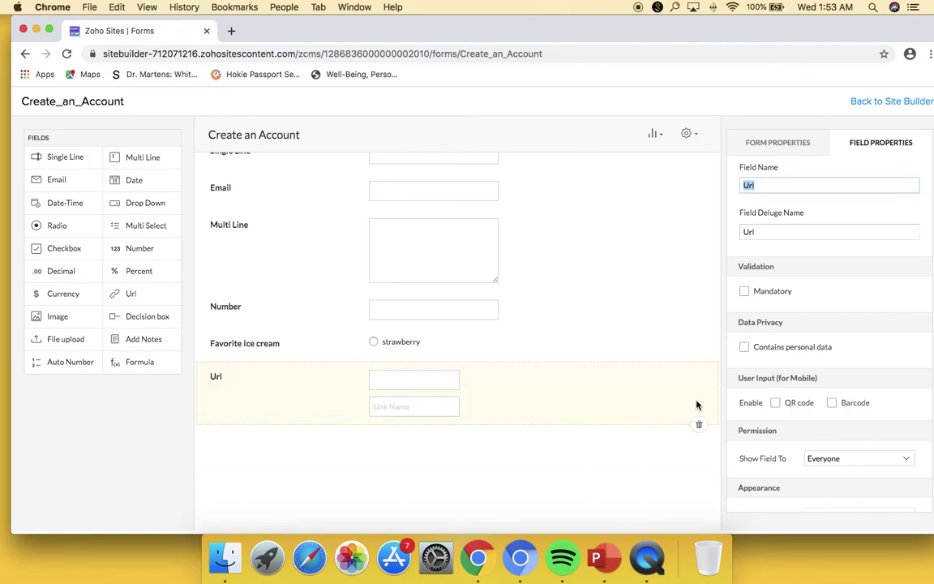
pyautogui.click(699, 424)
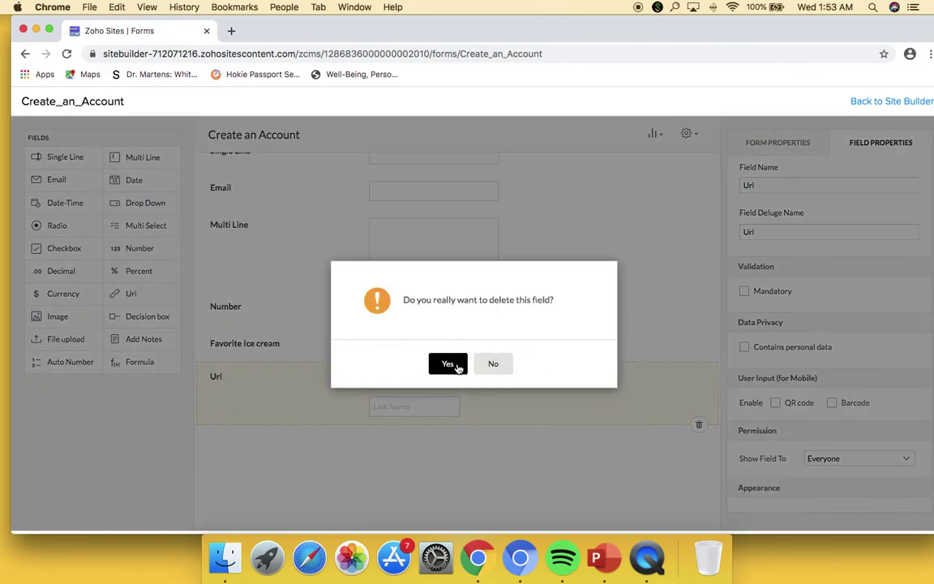
# - Confirm deletion of Url, then delete the Favorite Ice cream, Number and Multi Line fields
pyautogui.click(448, 364)
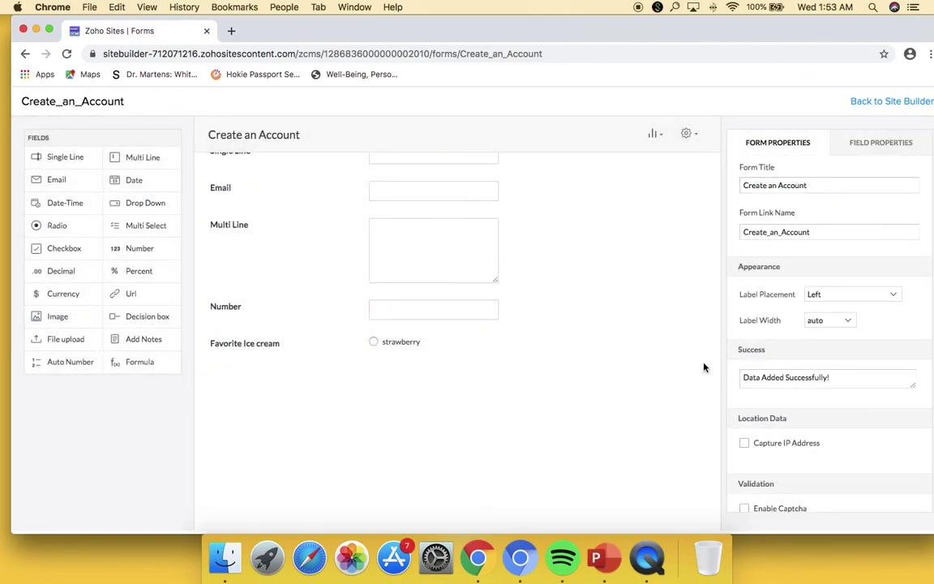
pyautogui.click(699, 363)
pyautogui.click(699, 361)
pyautogui.click(448, 363)
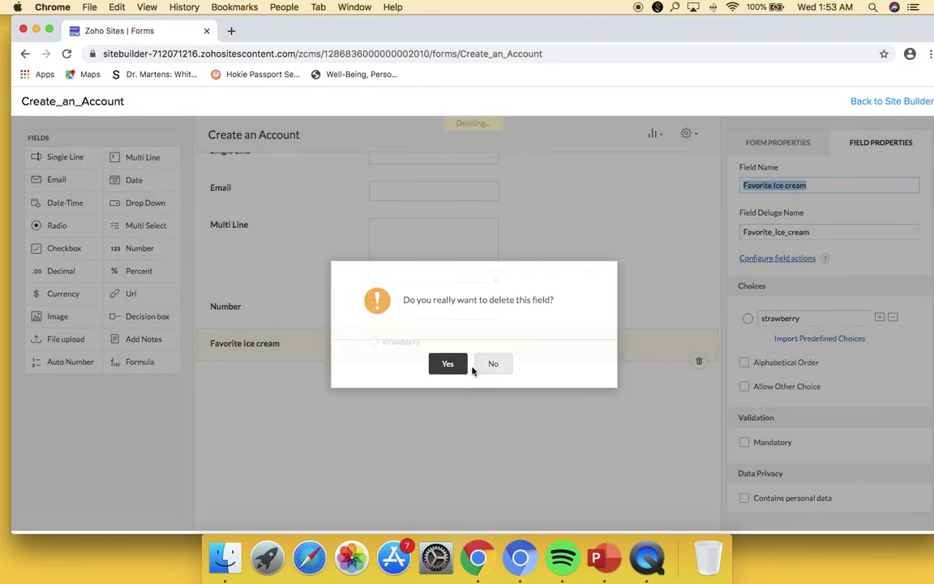
pyautogui.click(699, 328)
pyautogui.click(448, 362)
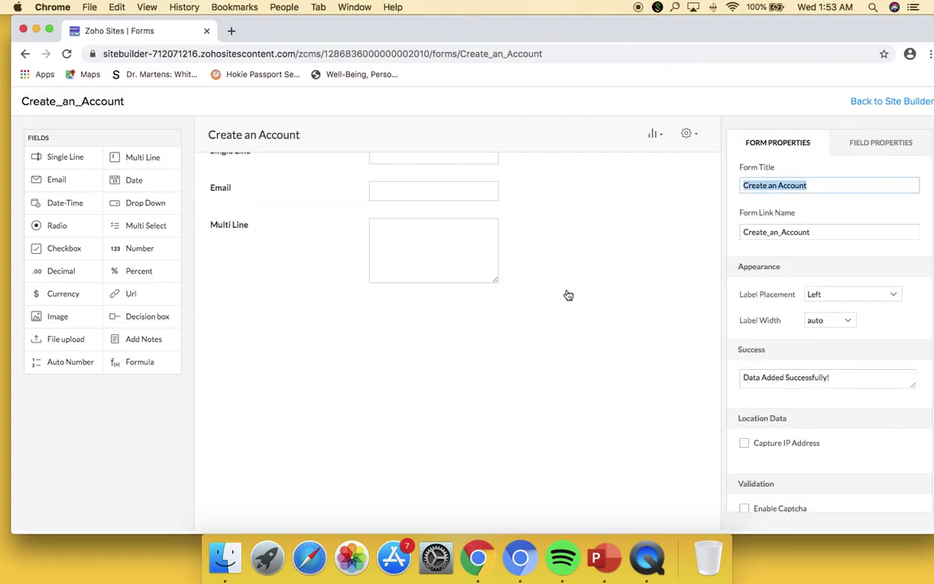
pyautogui.click(663, 315)
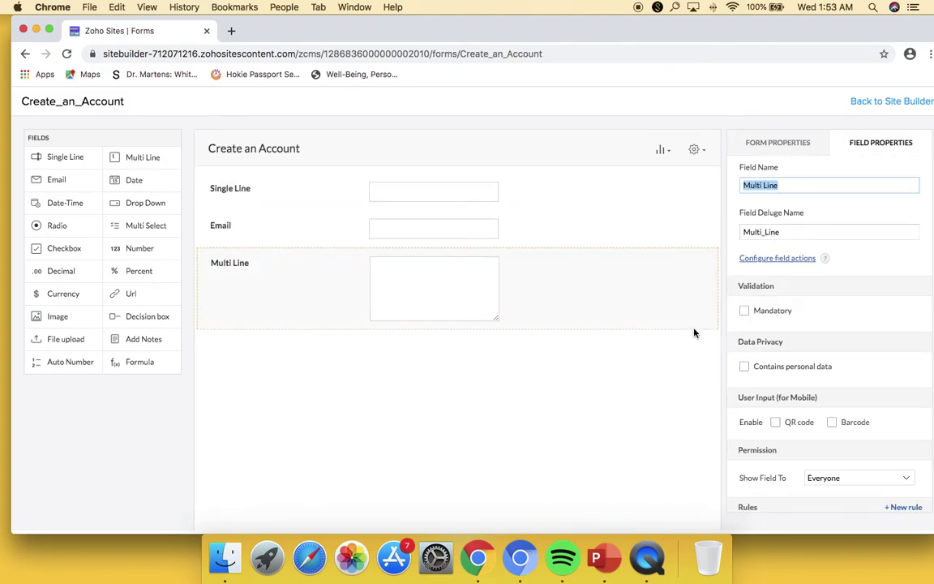
pyautogui.click(699, 328)
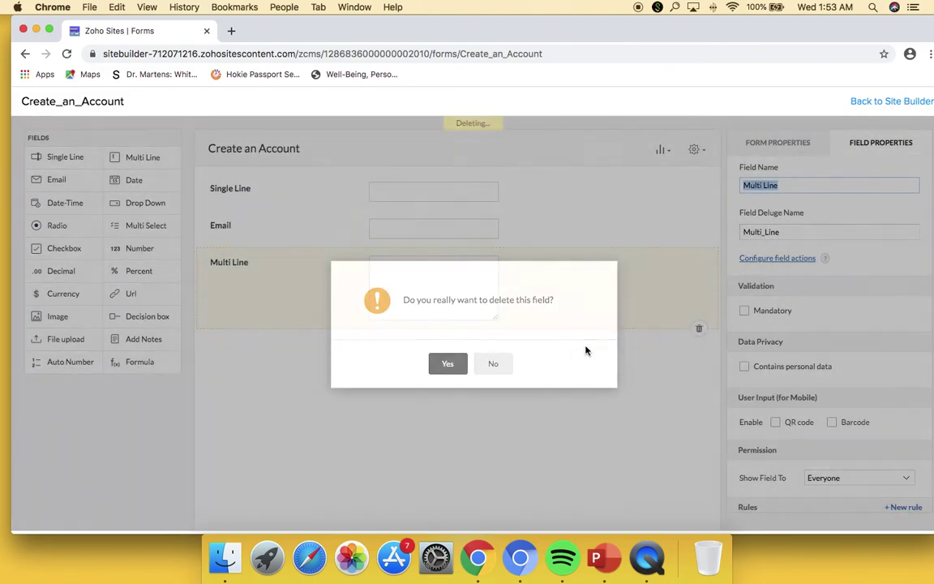
pyautogui.press('Return')
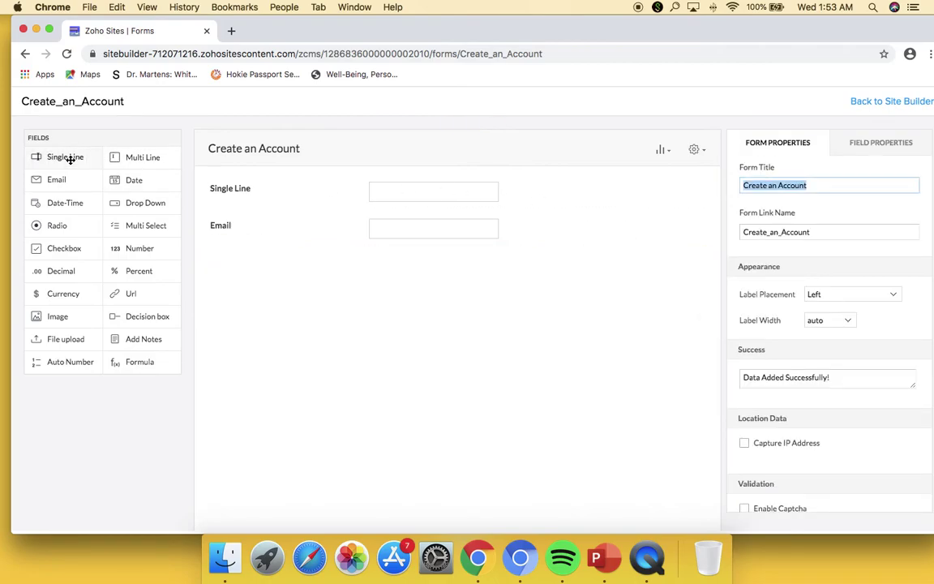
# - Add two Single Line fields, move Email to the top, and mark it Mandatory with No Duplicate Values
pyautogui.moveTo(70, 160); pyautogui.dragTo(235, 217)
pyautogui.moveTo(81, 165); pyautogui.dragTo(256, 252)
pyautogui.moveTo(256, 312); pyautogui.dragTo(252, 188)
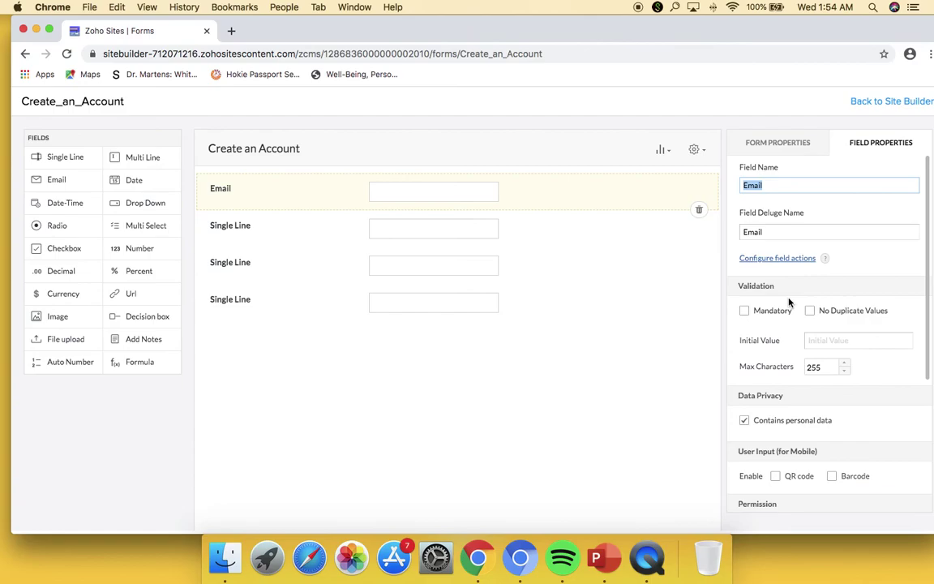
pyautogui.click(745, 310)
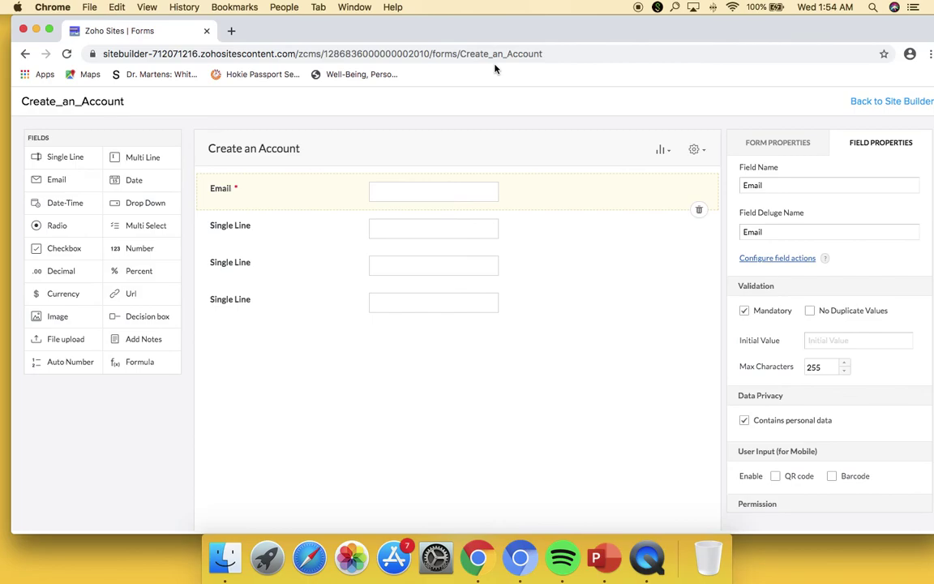
pyautogui.click(811, 314)
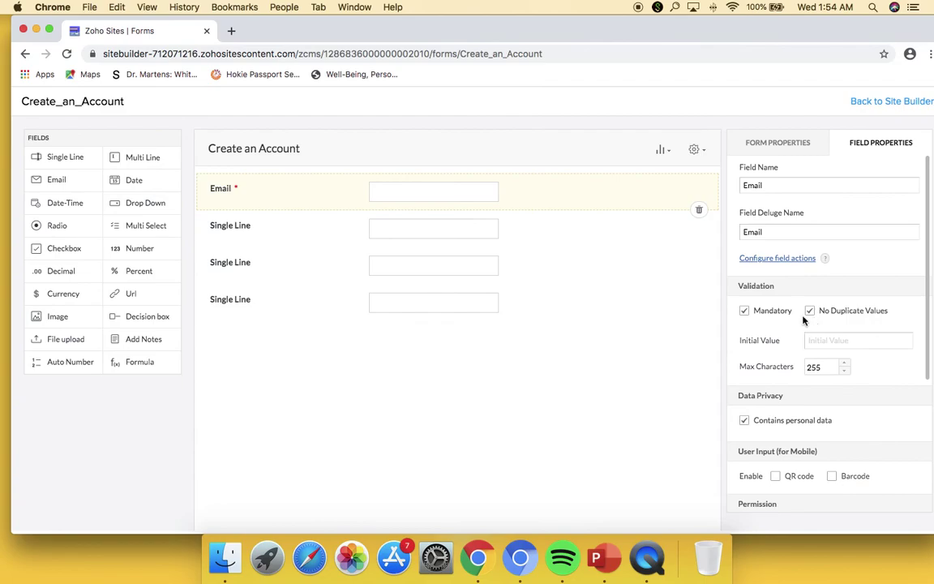
# - Name the first Single Line field 'Username', mandatory and rejecting duplicates
pyautogui.click(600, 236)
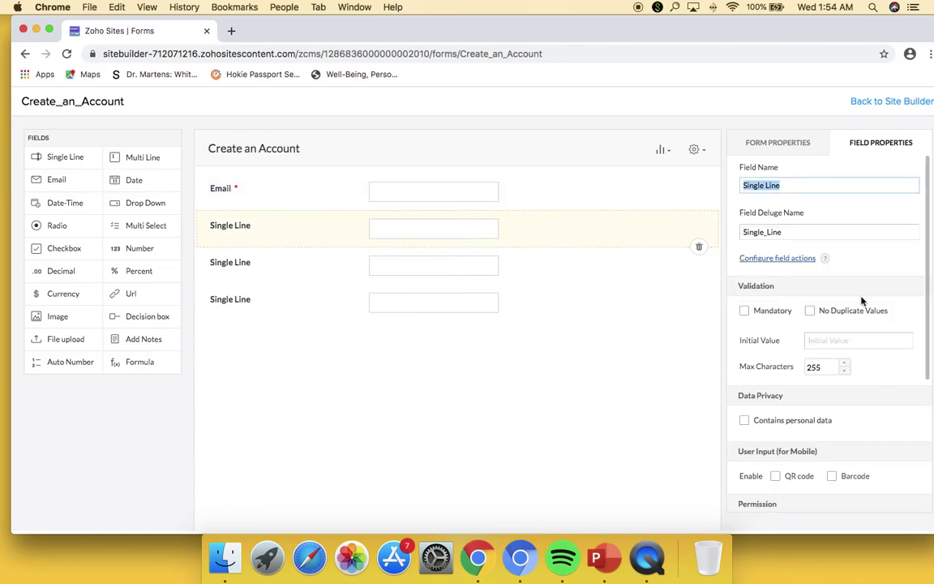
pyautogui.write('Username')
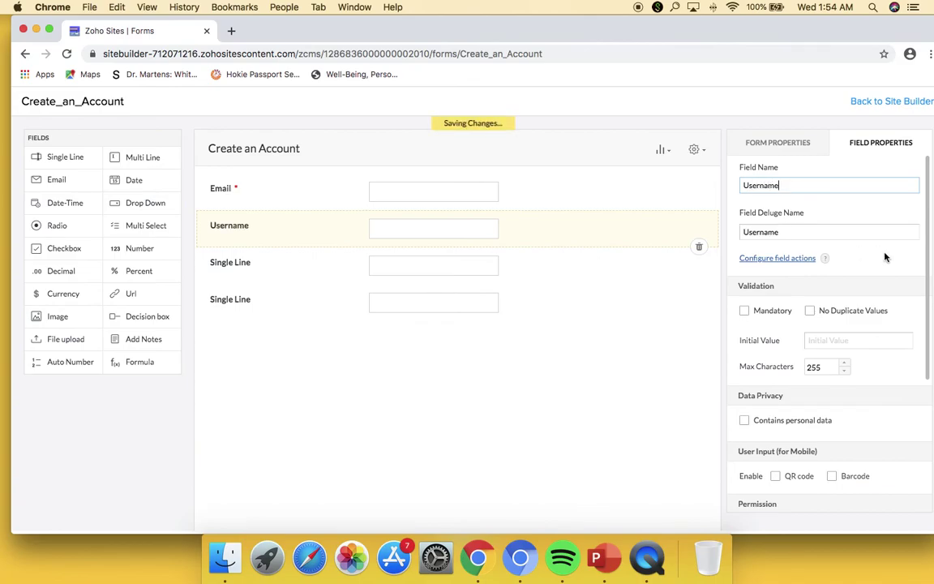
pyautogui.click(744, 311)
pyautogui.click(811, 310)
# - Name the other fields 'Password' and 'Confirm Password' and make both mandatory
pyautogui.click(317, 273)
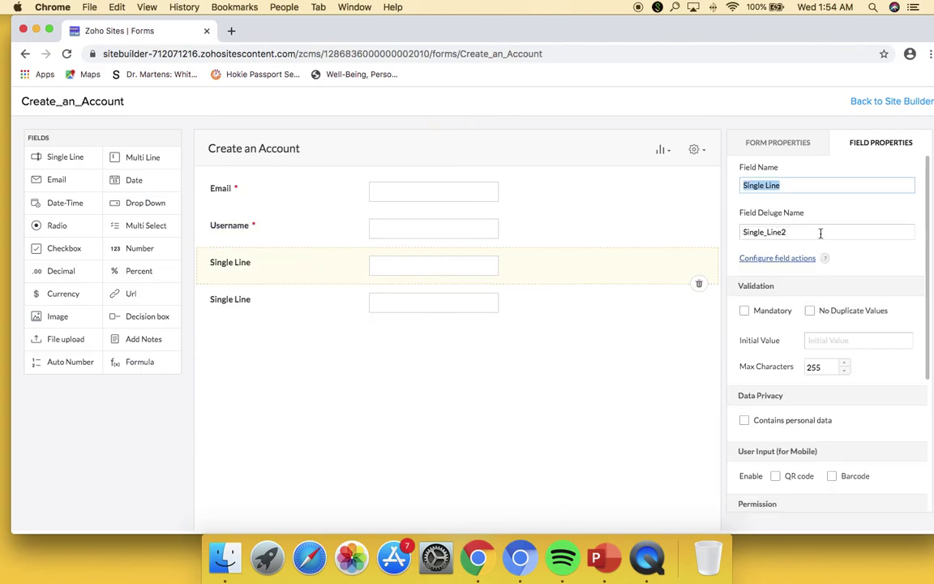
pyautogui.write('Password')
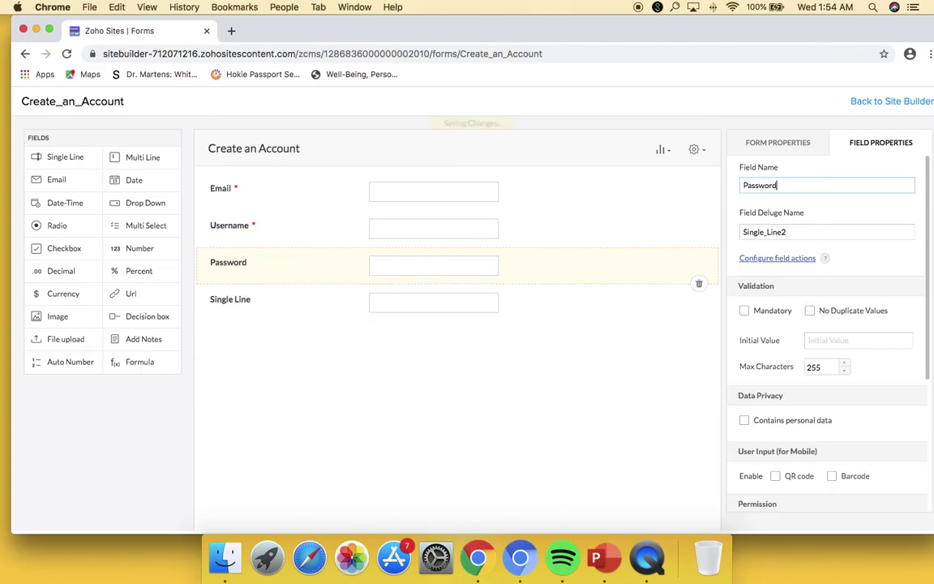
pyautogui.click(543, 300)
pyautogui.write('Confi')
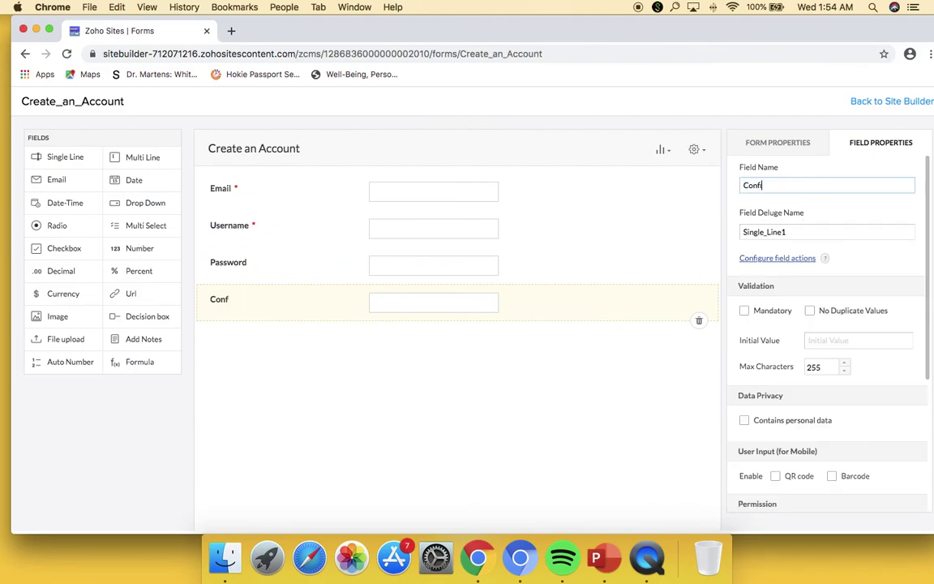
pyautogui.write('rm Password')
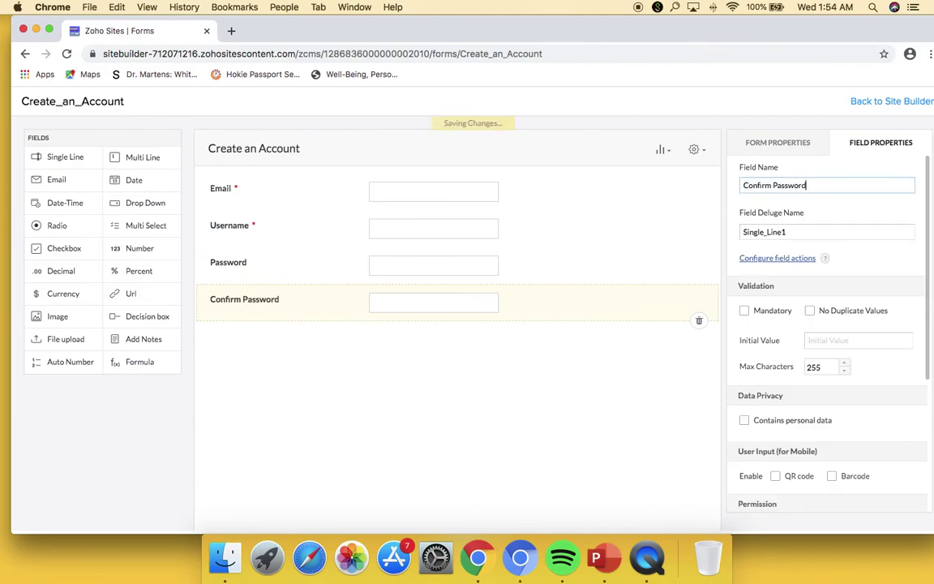
pyautogui.click(601, 279)
pyautogui.click(744, 310)
pyautogui.click(586, 314)
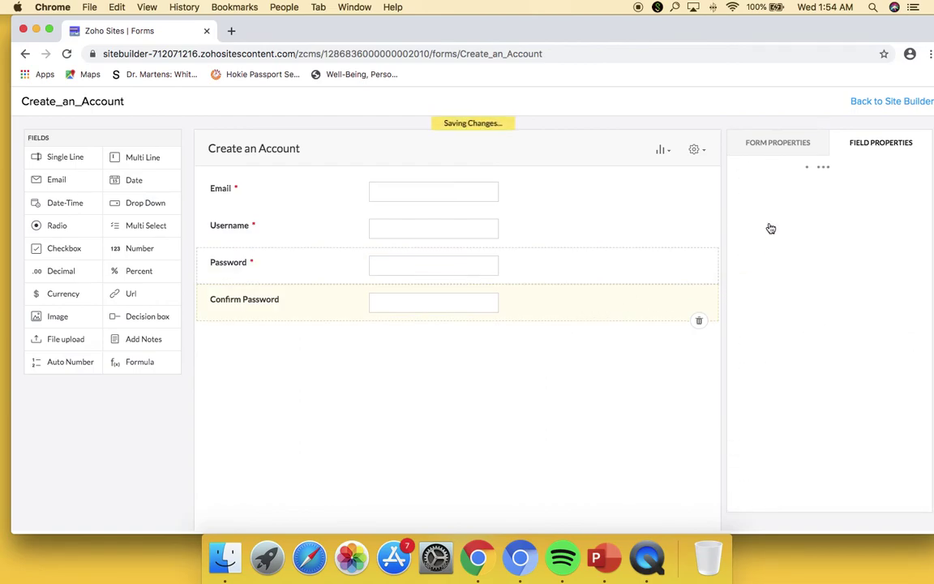
pyautogui.click(744, 311)
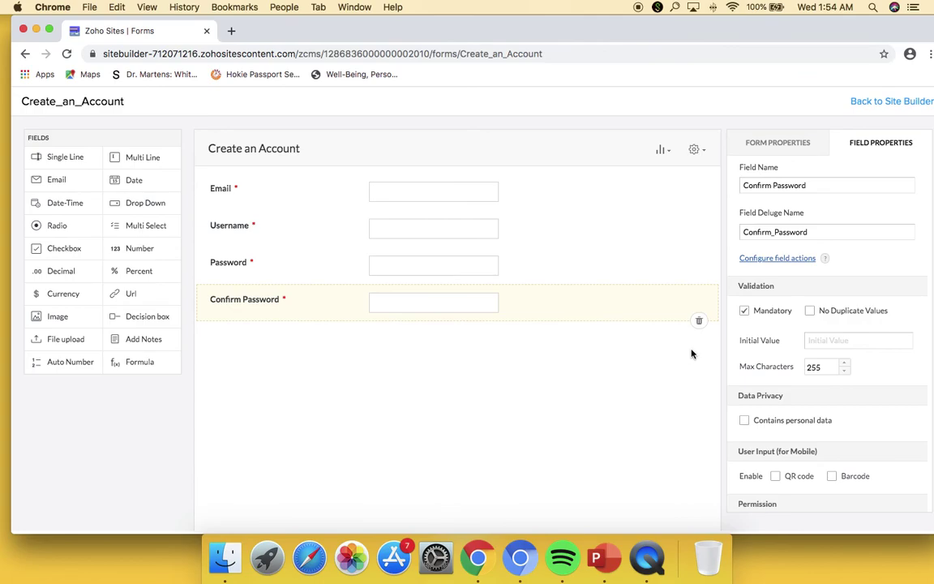
# - Back in the site editor, check the Create an Account form on About Us and preview the site
pyautogui.click(872, 101)
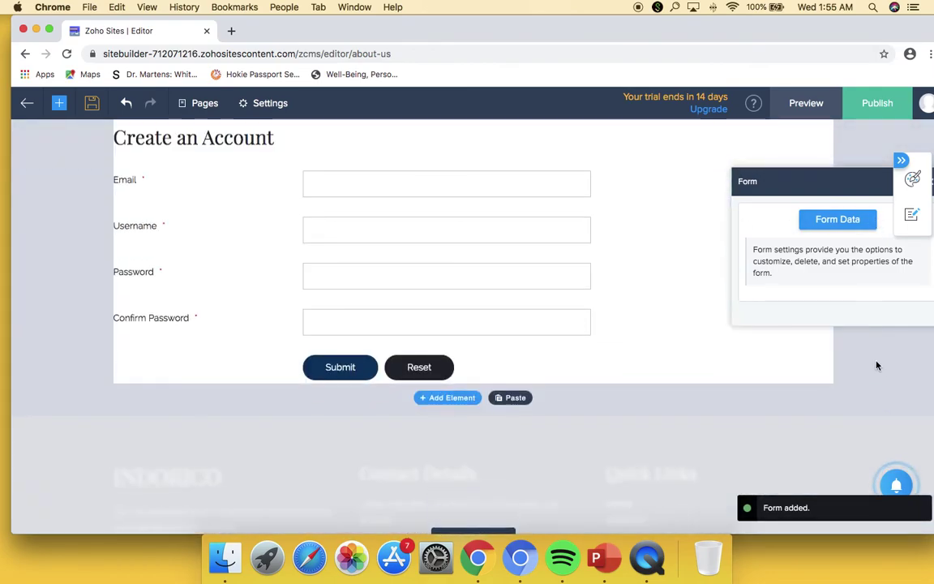
pyautogui.click(873, 362)
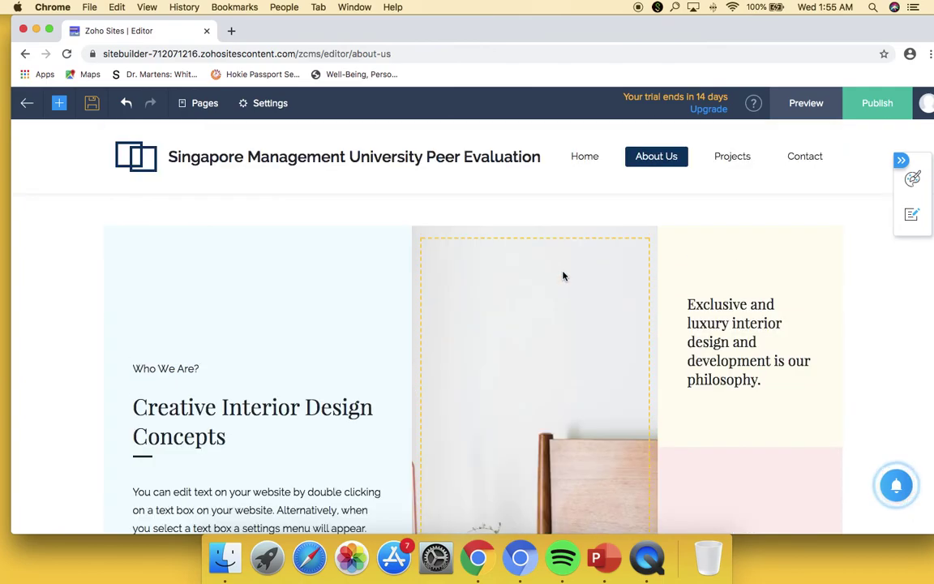
pyautogui.scroll(-10, 616, 284)
pyautogui.scroll(-15, 722, 356)
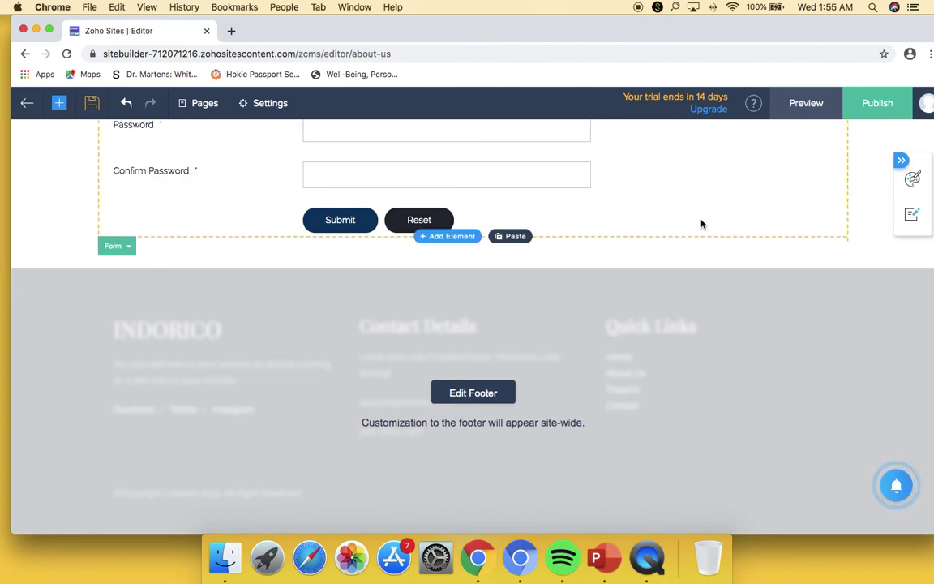
pyautogui.scroll(5, 663, 292)
pyautogui.scroll(-3, 515, 334)
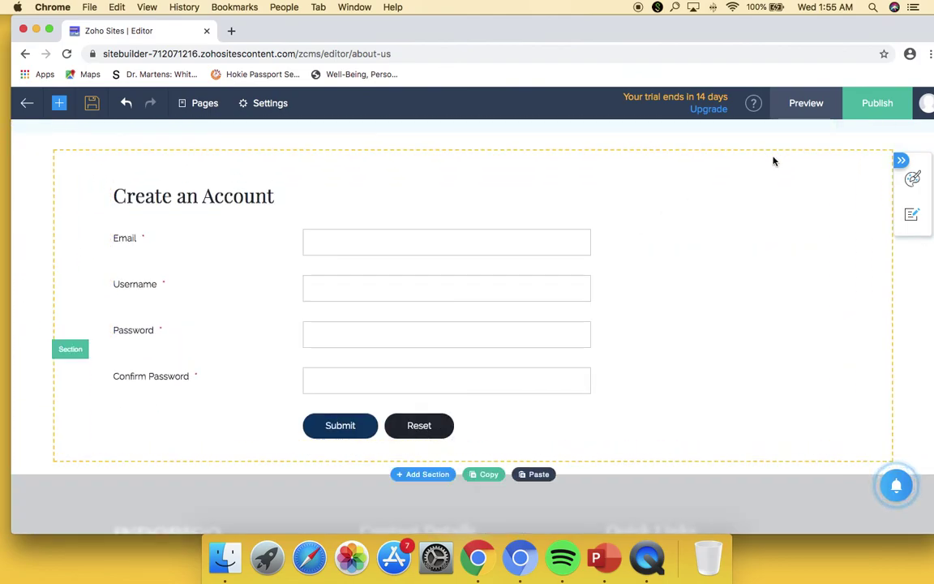
pyautogui.click(809, 106)
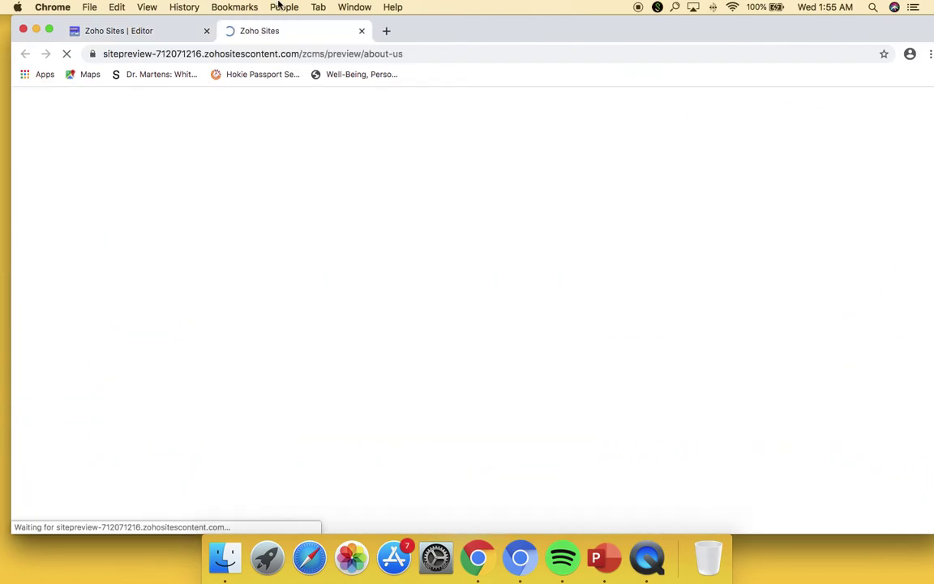
# - Fill the preview form with the saved email, username 'singapore' and a sample password, and submit
pyautogui.scroll(-15, 544, 377)
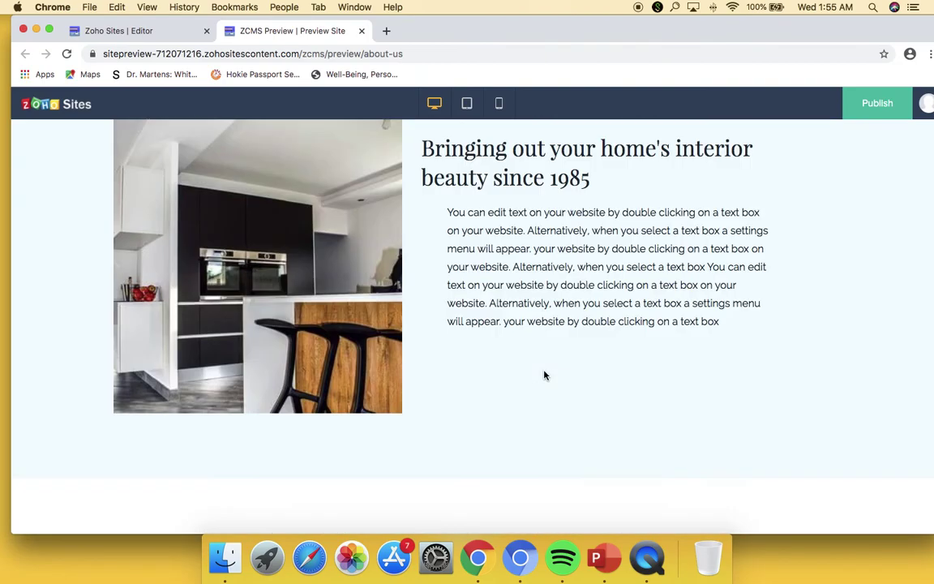
pyautogui.scroll(5, 555, 376)
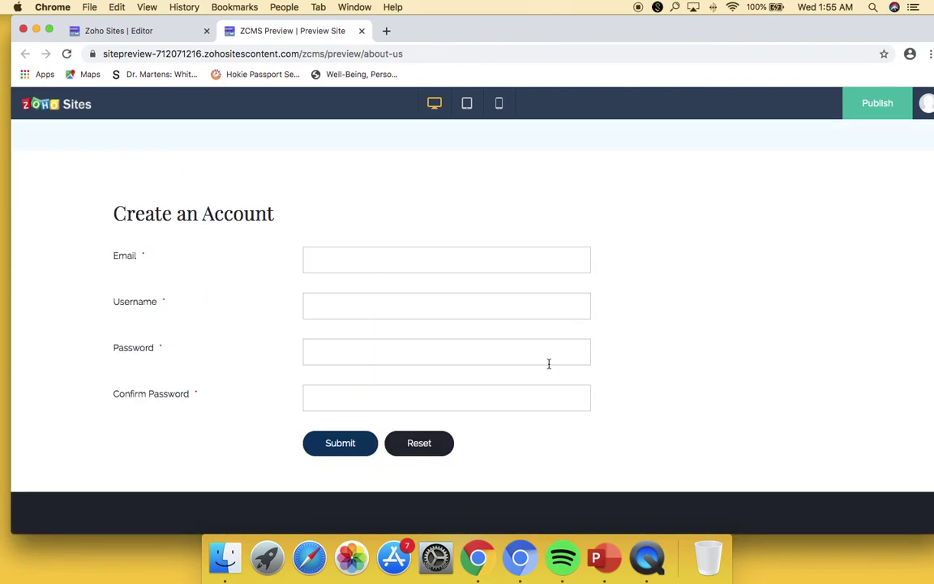
pyautogui.click(463, 262)
pyautogui.press('Down')
pyautogui.press('Return')
pyautogui.press('Tab')
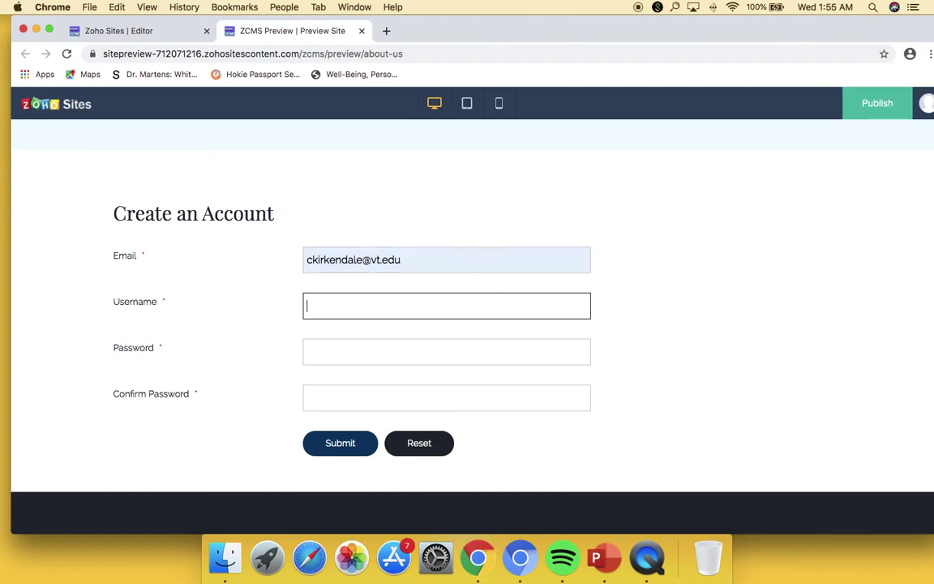
pyautogui.write('singapore')
pyautogui.press('Tab')
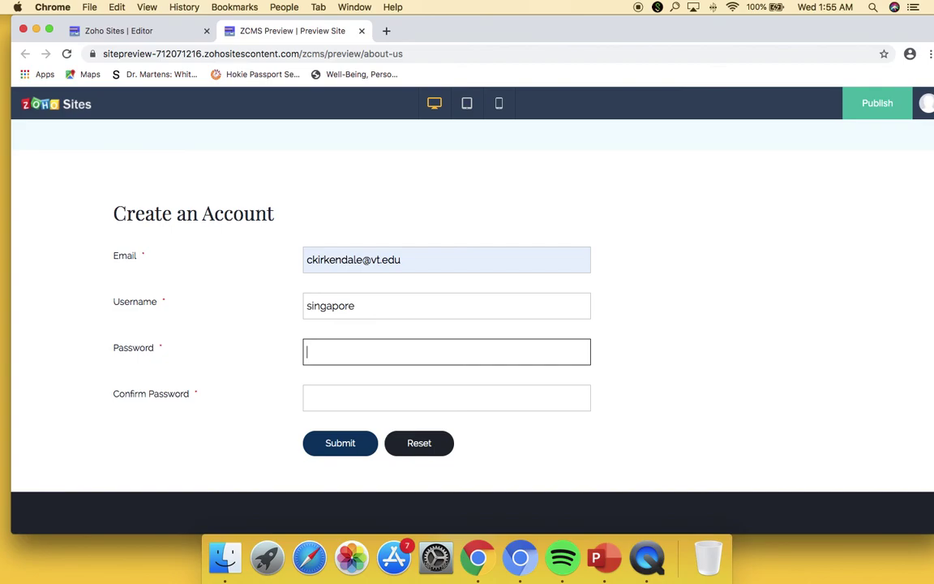
pyautogui.write('management')
pyautogui.press('Tab')
pyautogui.write('management')
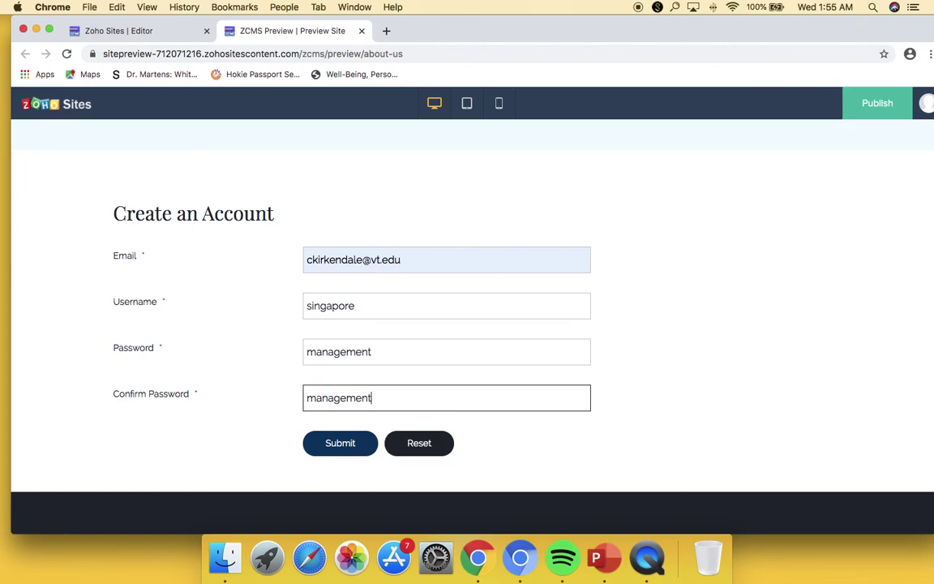
pyautogui.click(357, 448)
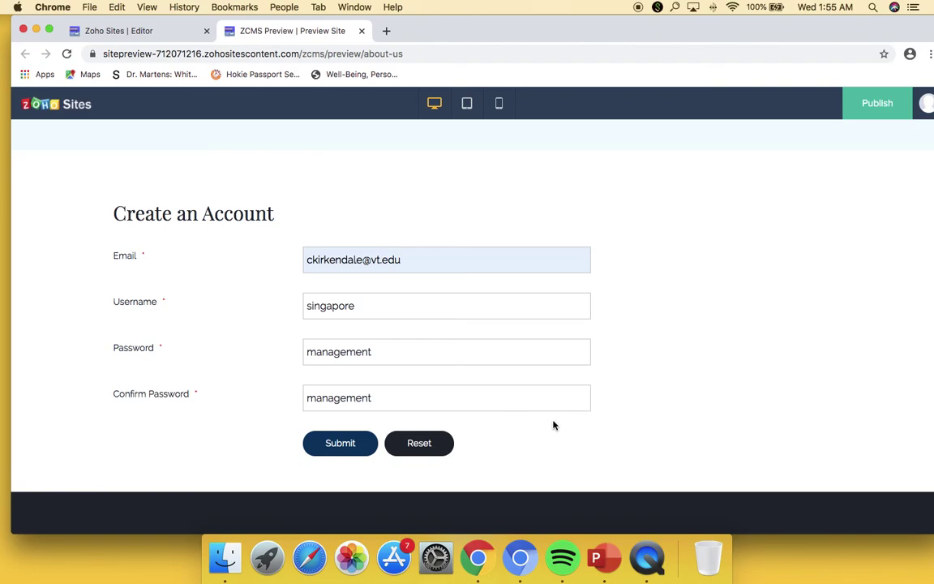
# - Reset the preview form to clear all entries
pyautogui.scroll(-5, 582, 337)
pyautogui.scroll(7, 587, 351)
pyautogui.scroll(-1, 503, 418)
pyautogui.click(428, 531)
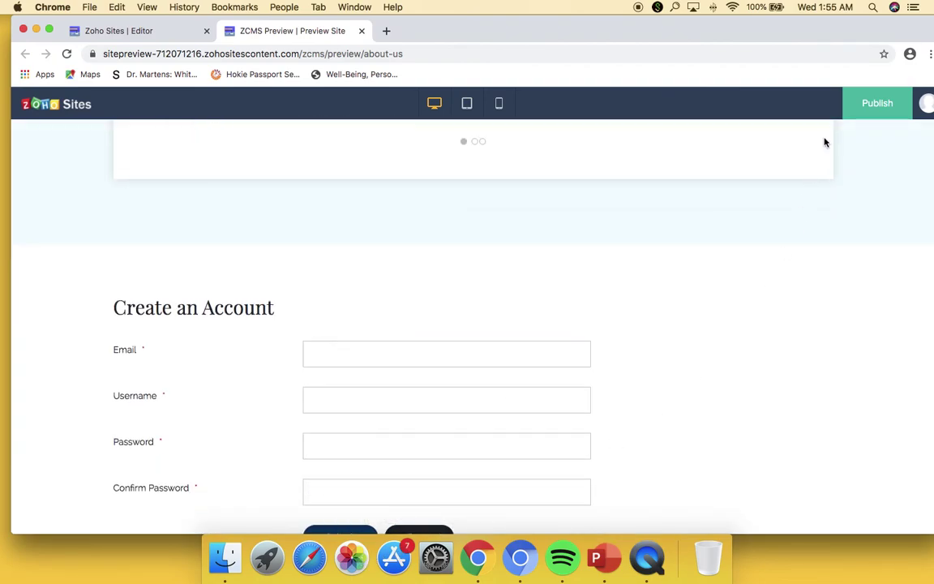
pyautogui.scroll(10, 859, 114)
# - Publish the site to smupeerevaluation.zohosites.com and open the live site
pyautogui.click(859, 118)
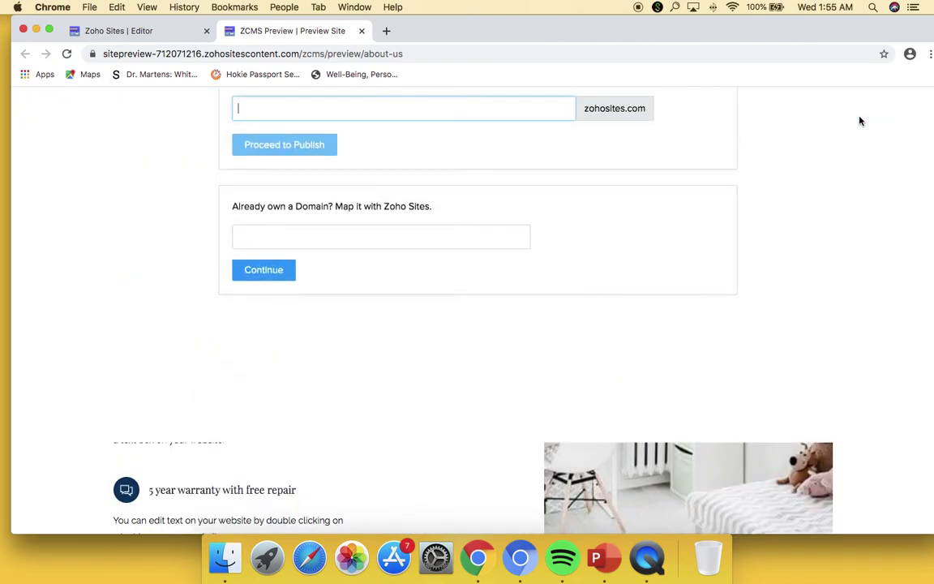
pyautogui.press('super+w')
pyautogui.click(860, 114)
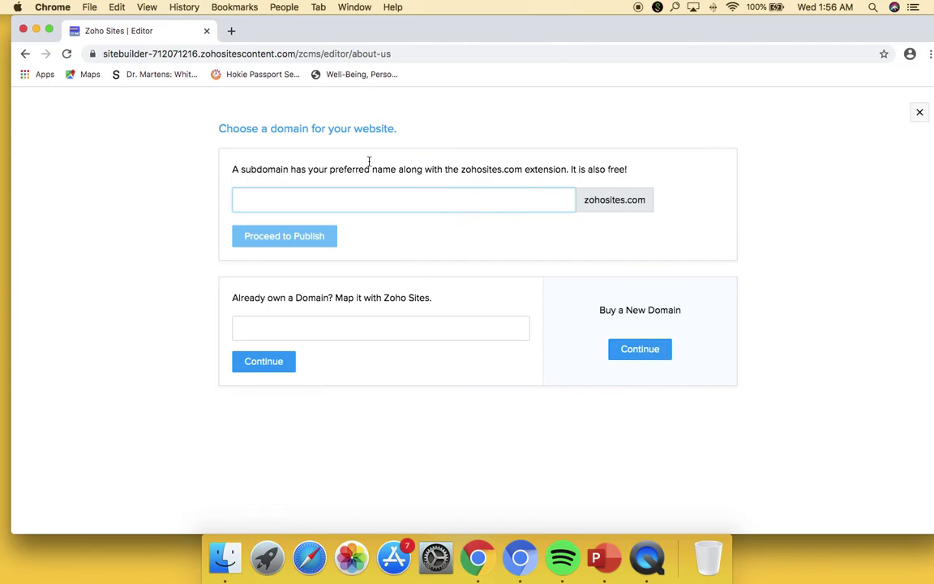
pyautogui.write('smu')
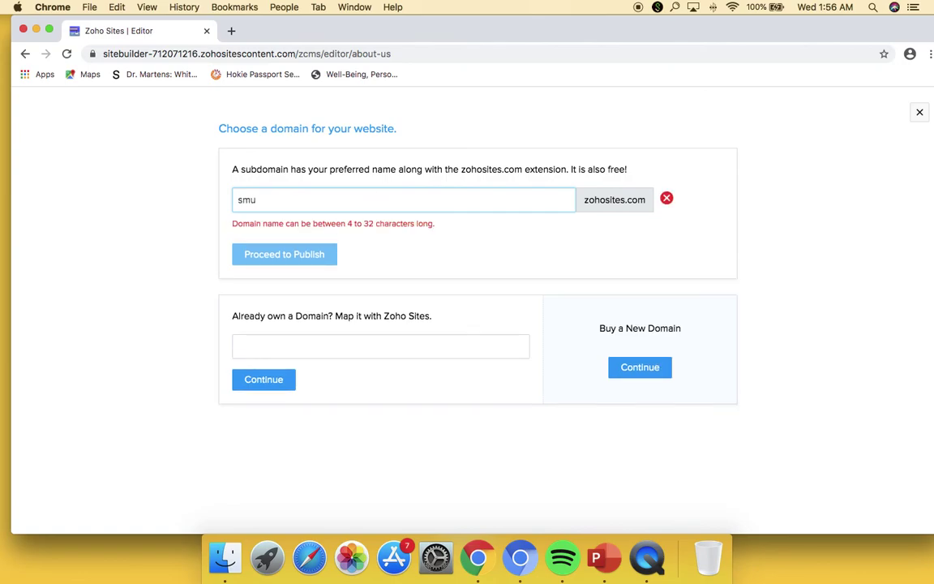
pyautogui.write('peereval')
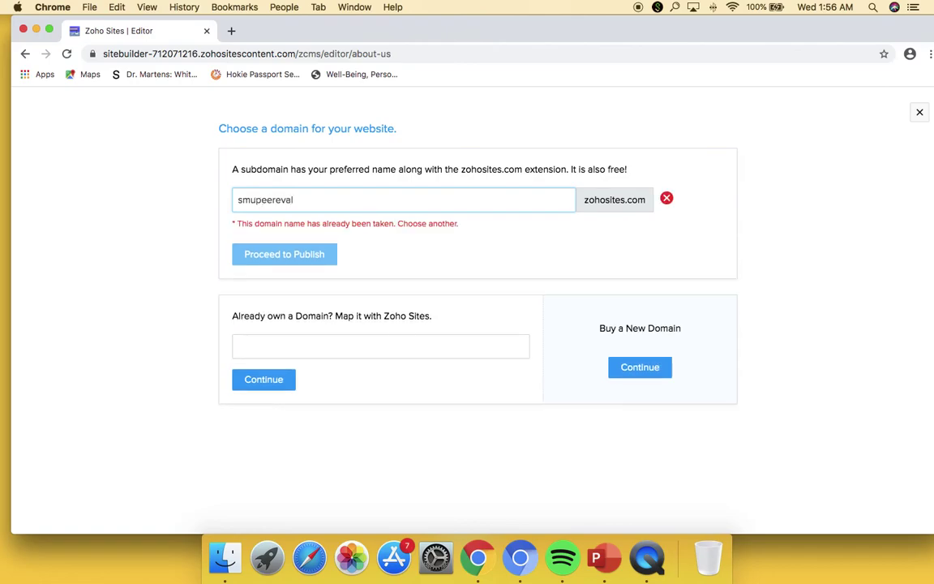
pyautogui.write('uation')
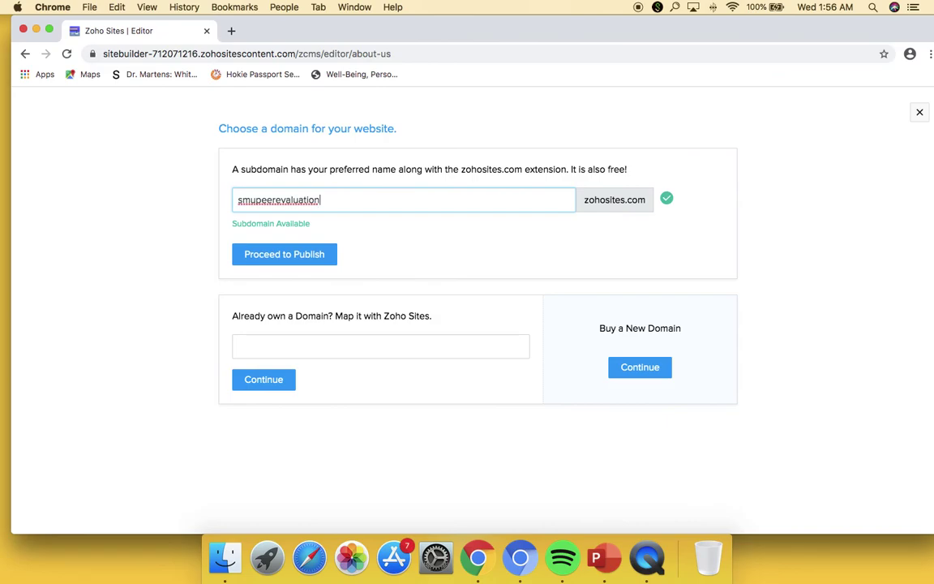
pyautogui.click(315, 257)
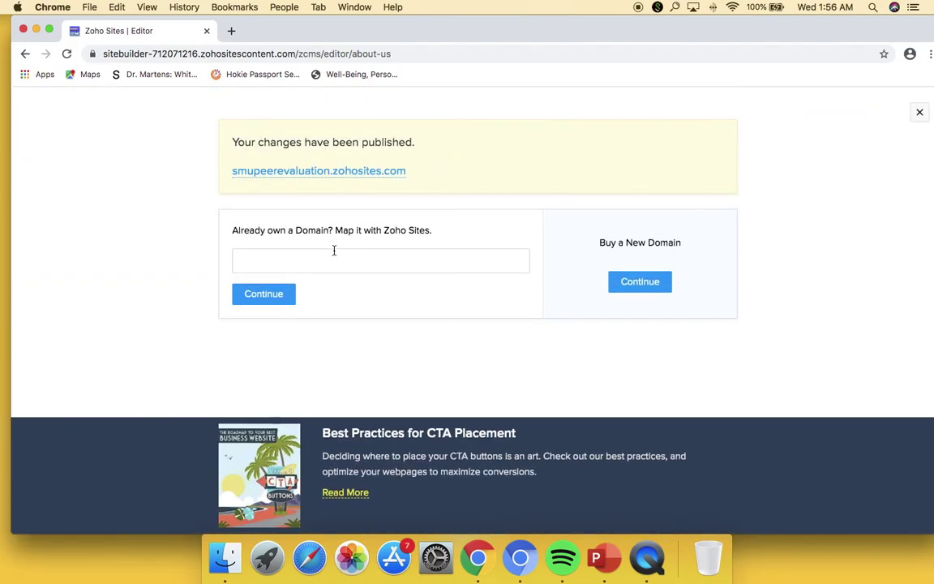
pyautogui.click(367, 173)
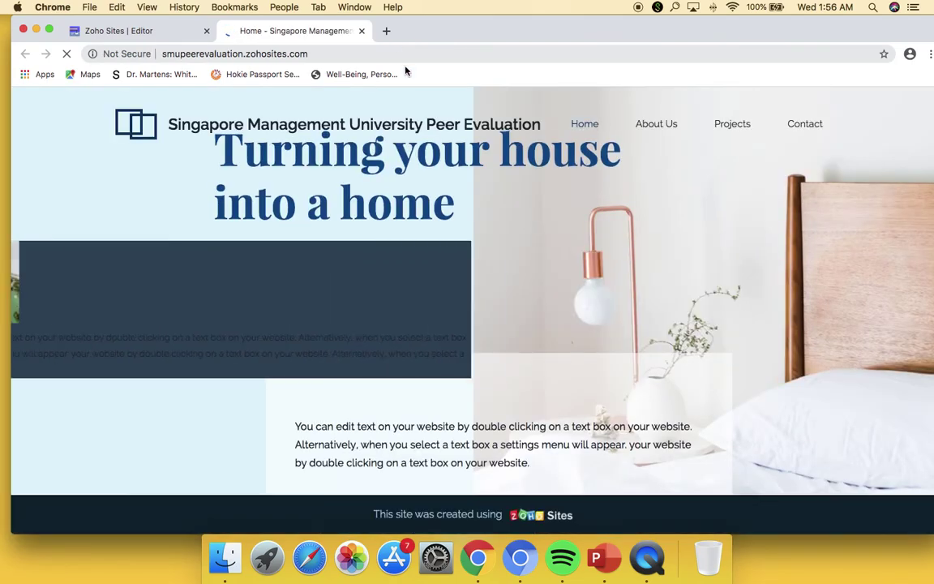
# - On the live About Us page, submit the form with the saved email, username 'singapore' and a sample password
pyautogui.click(658, 125)
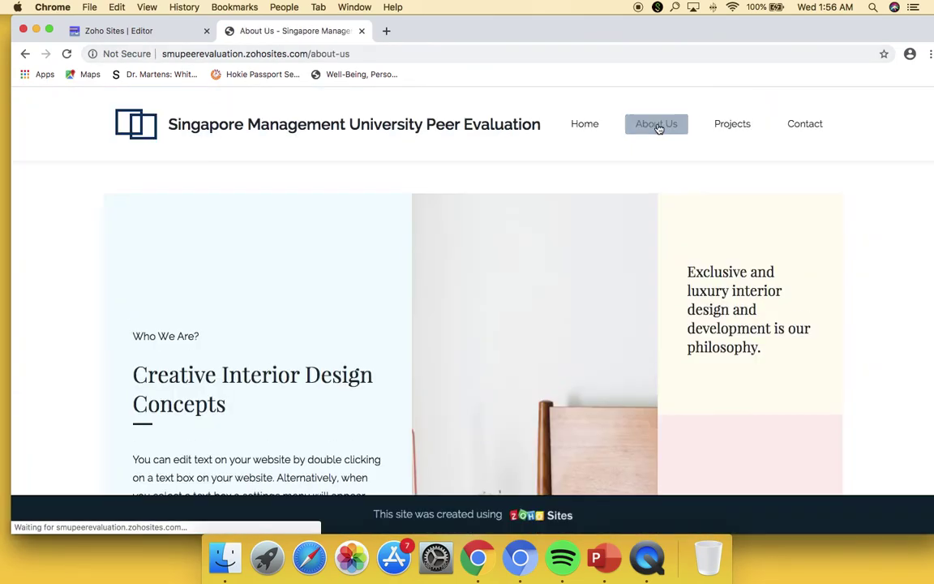
pyautogui.scroll(-20, 857, 181)
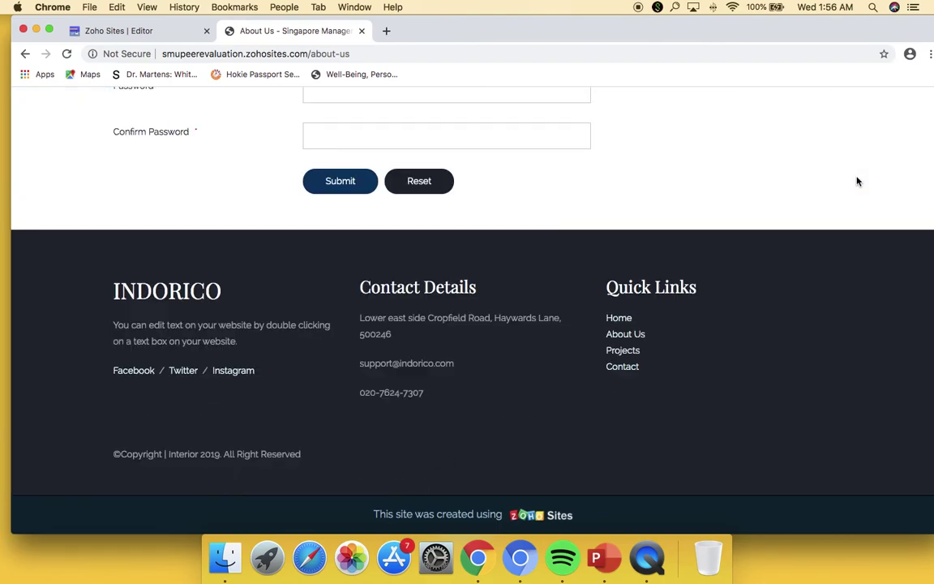
pyautogui.scroll(5, 461, 248)
pyautogui.click(431, 285)
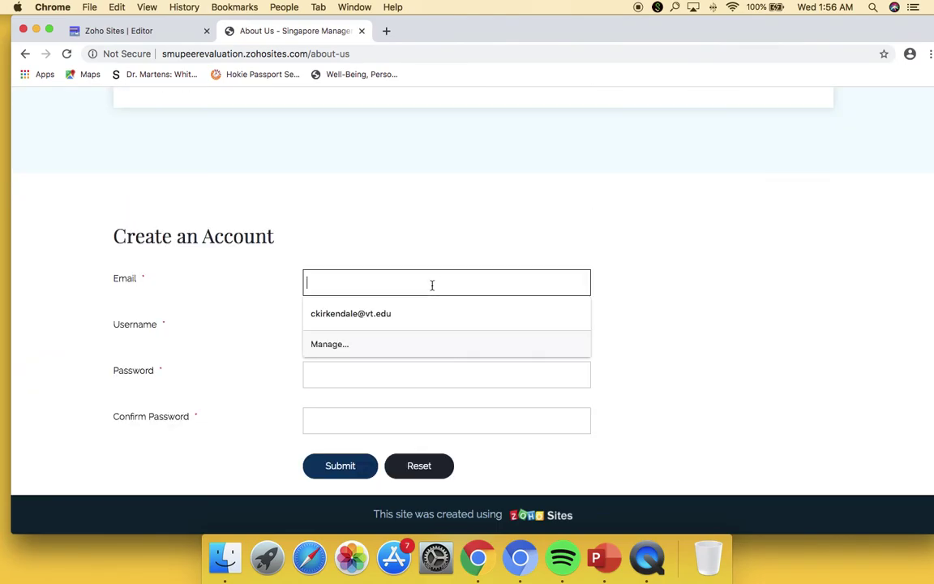
pyautogui.click(431, 314)
pyautogui.press('Tab')
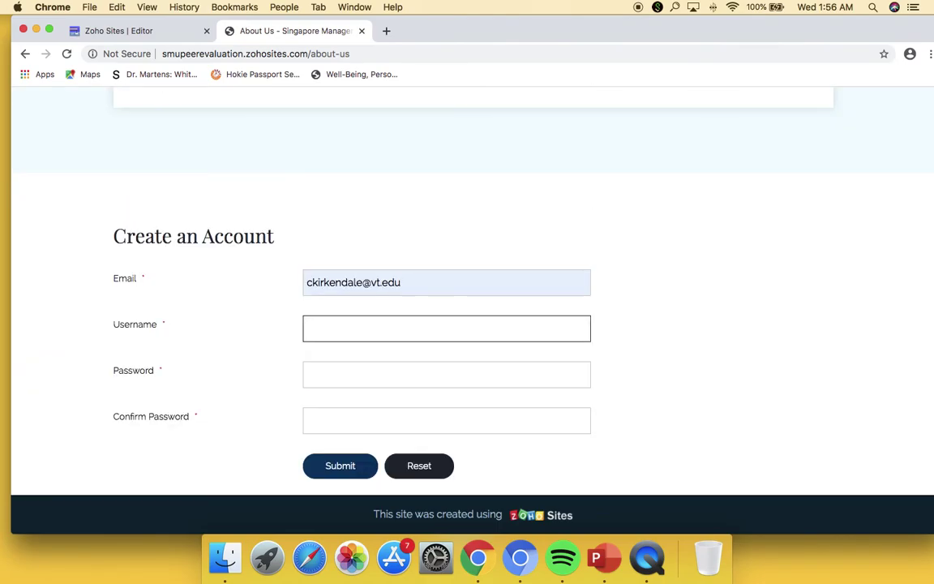
pyautogui.write('singapore')
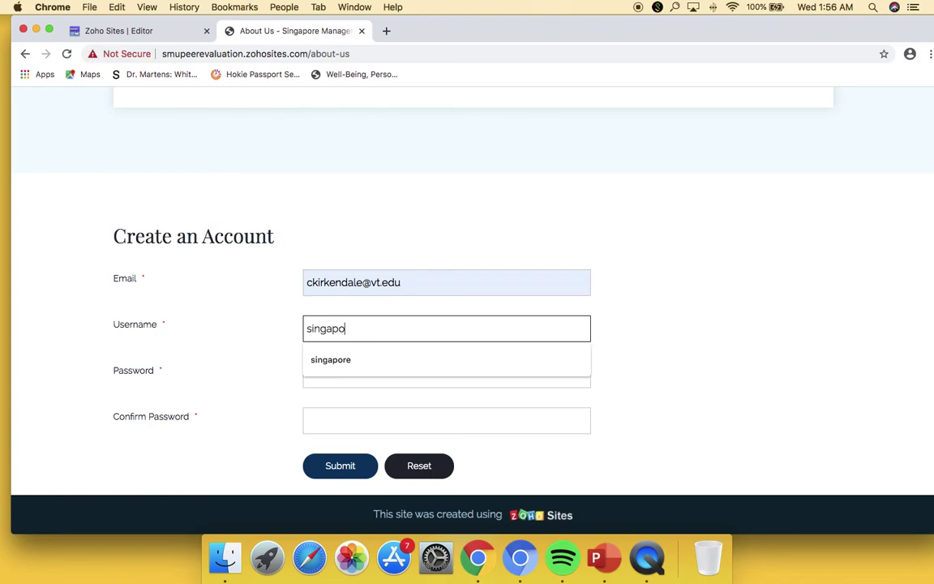
pyautogui.press('Tab')
pyautogui.write('management')
pyautogui.press('Tab')
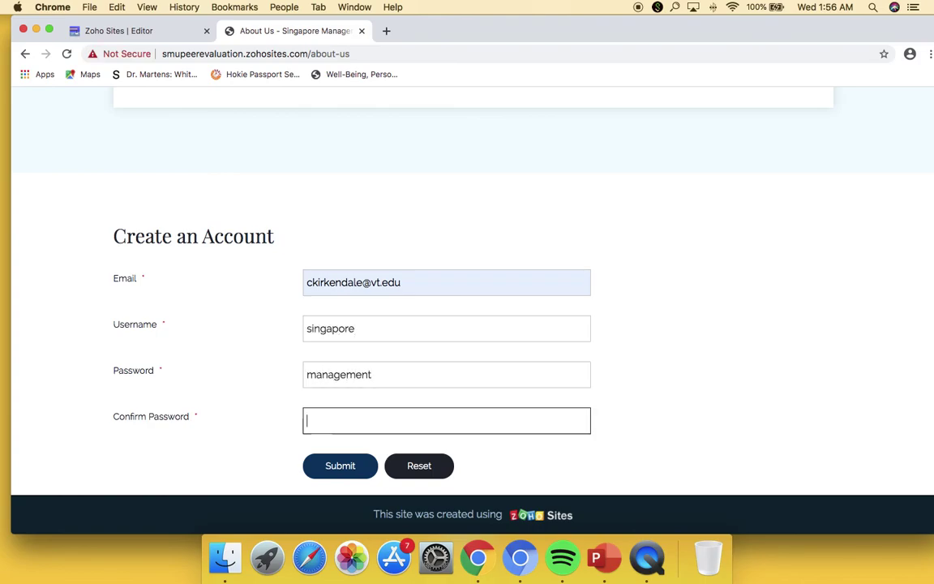
pyautogui.write('management')
pyautogui.press('Return')
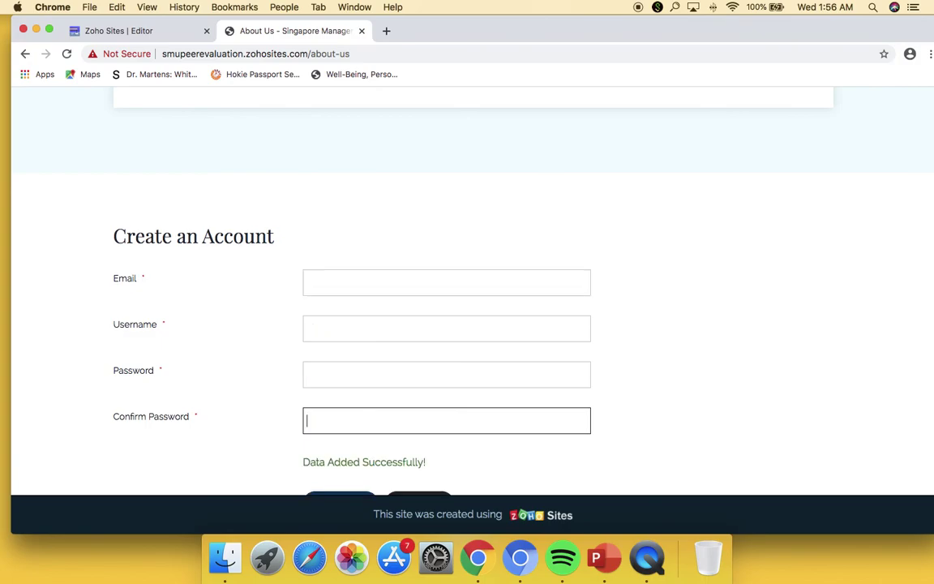
# - Check the 'Data Added Successfully!' message and close the live site tab
pyautogui.scroll(-3, 628, 325)
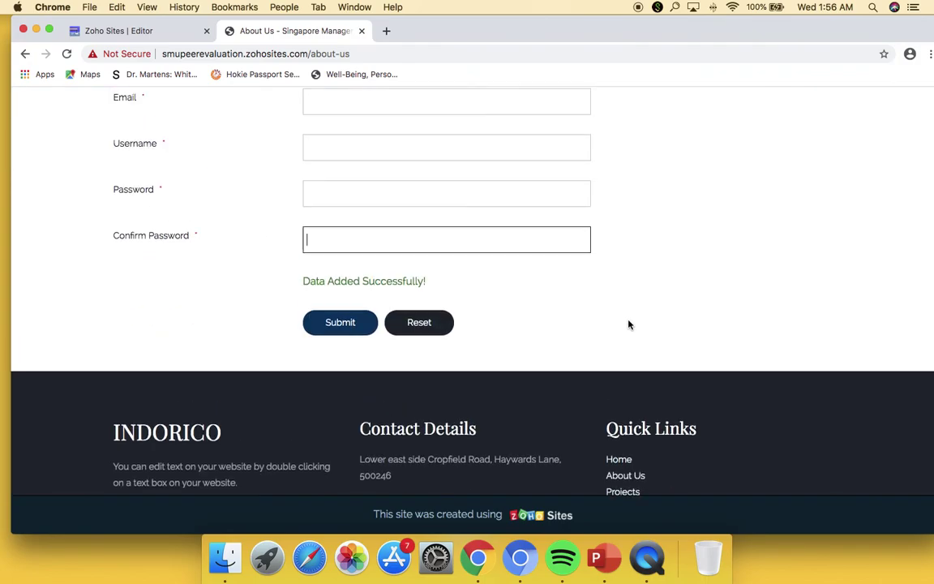
pyautogui.scroll(15, 635, 320)
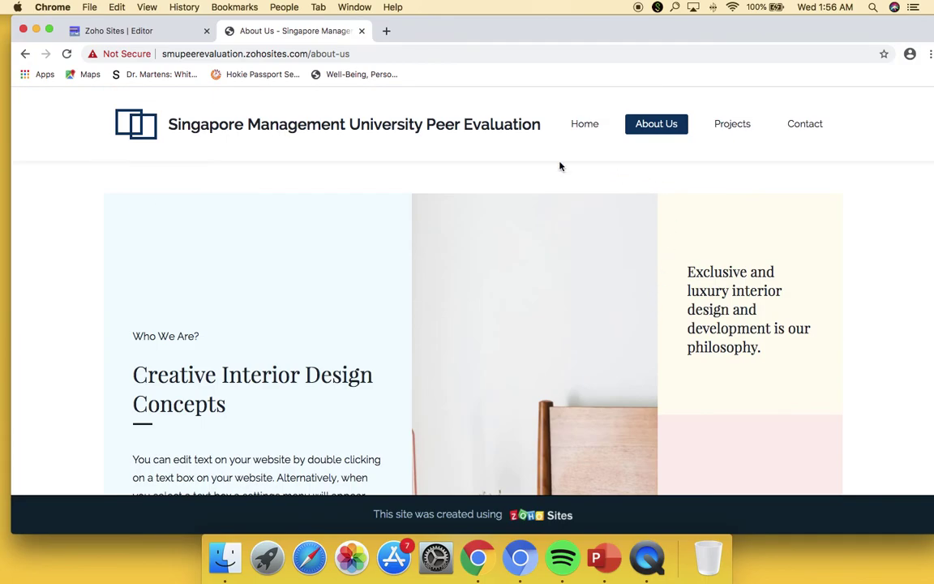
pyautogui.click(362, 31)
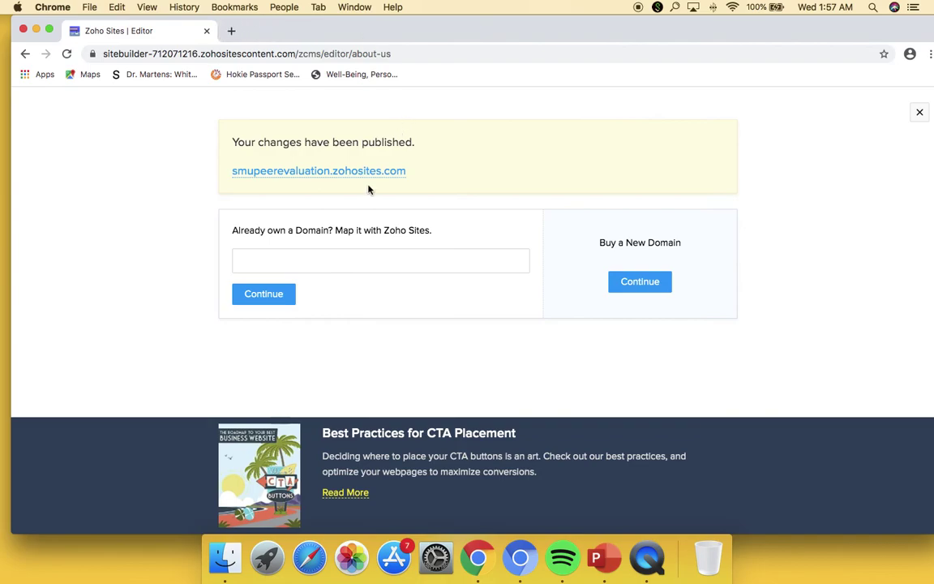
# - Dismiss the publish confirmation and select the Create an Account form on About Us
pyautogui.click(919, 113)
pyautogui.scroll(5, 582, 283)
pyautogui.scroll(-7, 583, 284)
pyautogui.scroll(2, 527, 301)
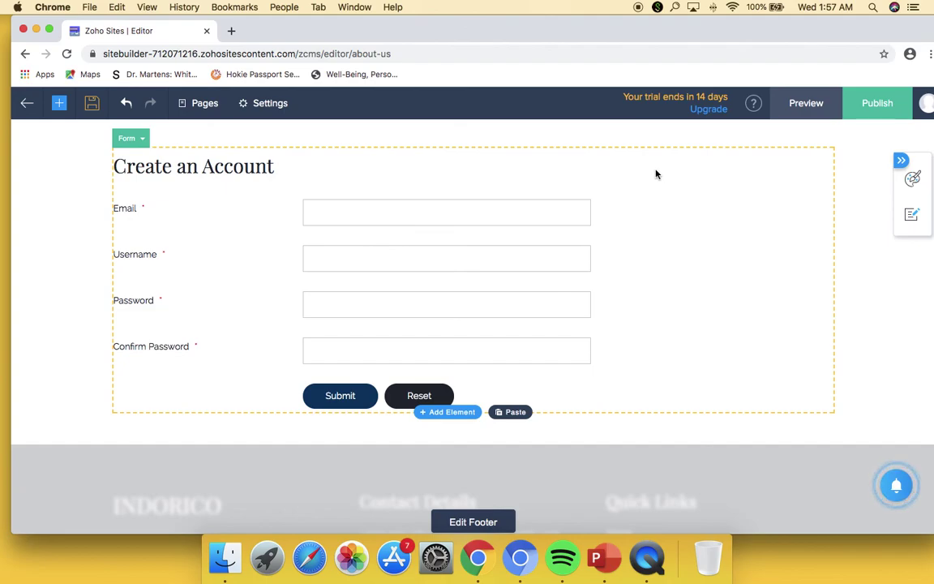
pyautogui.click(658, 173)
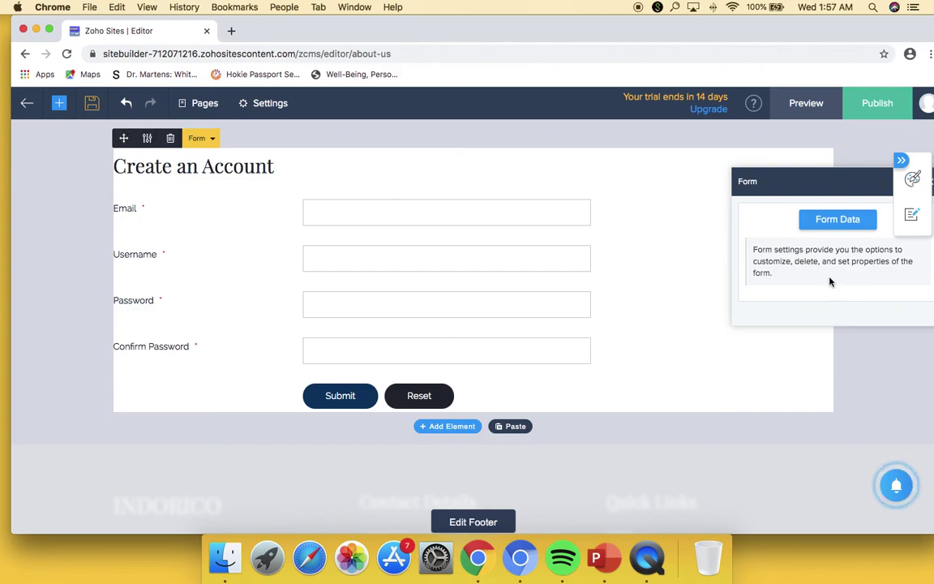
pyautogui.moveTo(769, 182); pyautogui.dragTo(732, 168)
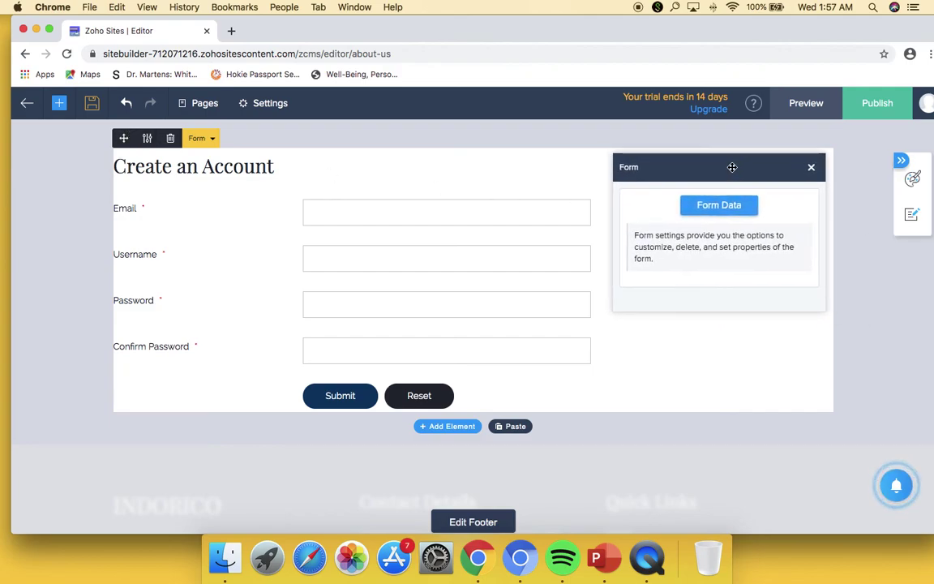
# - Review the form's stored entry, search filters and field editor, then return to the builder
pyautogui.click(739, 210)
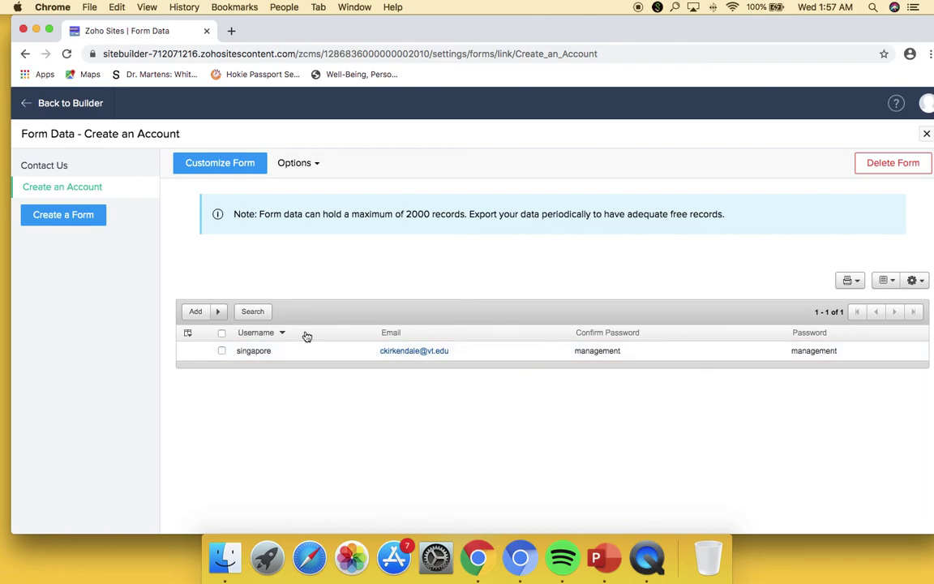
pyautogui.click(259, 314)
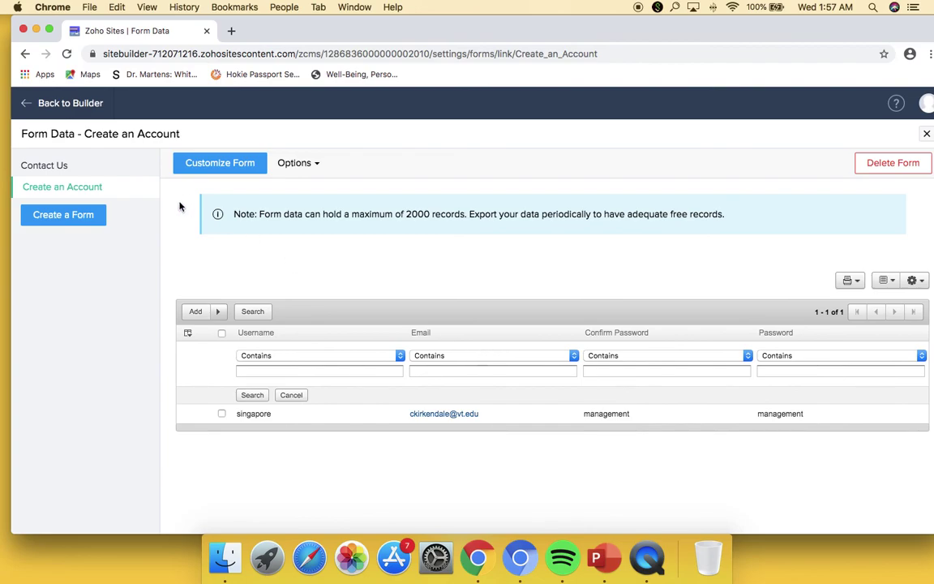
pyautogui.click(259, 164)
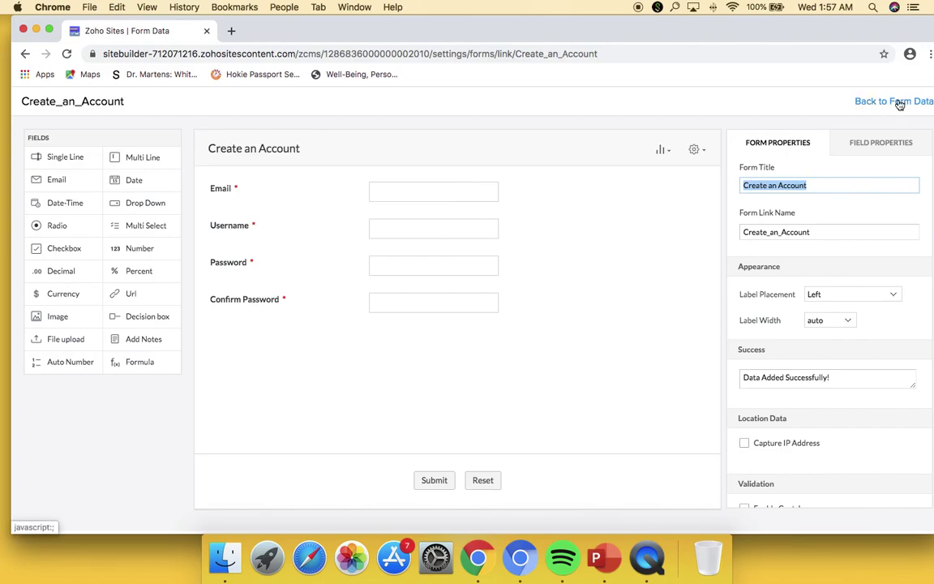
pyautogui.click(900, 105)
pyautogui.click(59, 101)
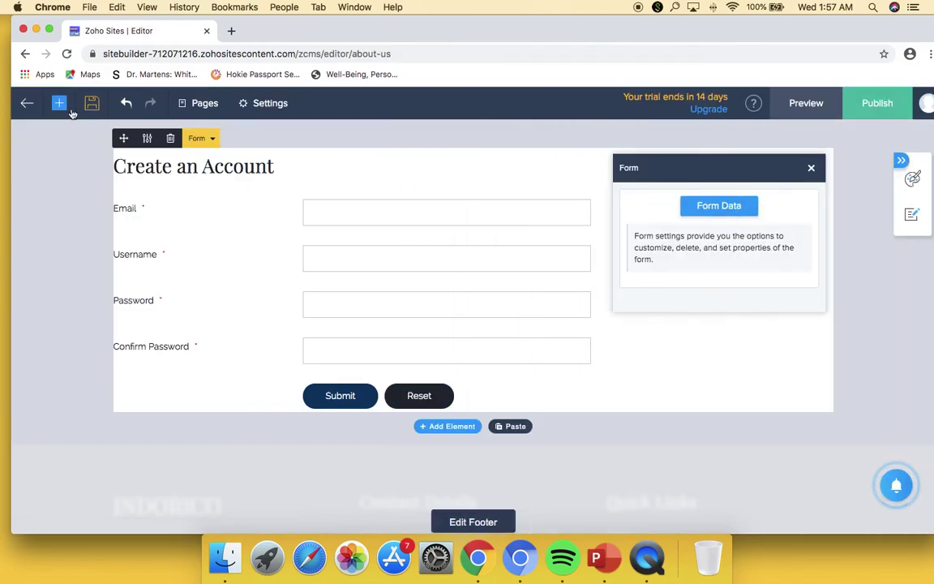
pyautogui.click(855, 263)
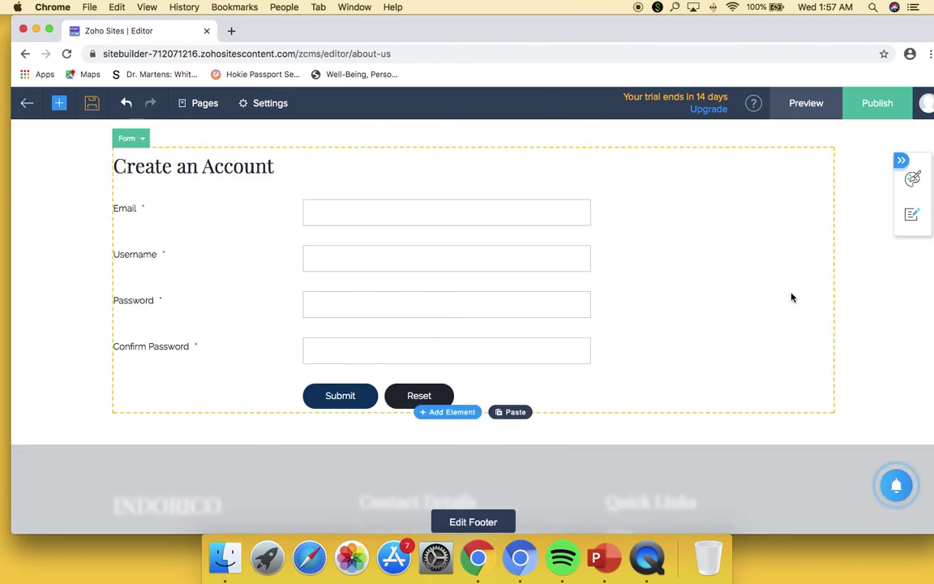
pyautogui.scroll(20, 796, 296)
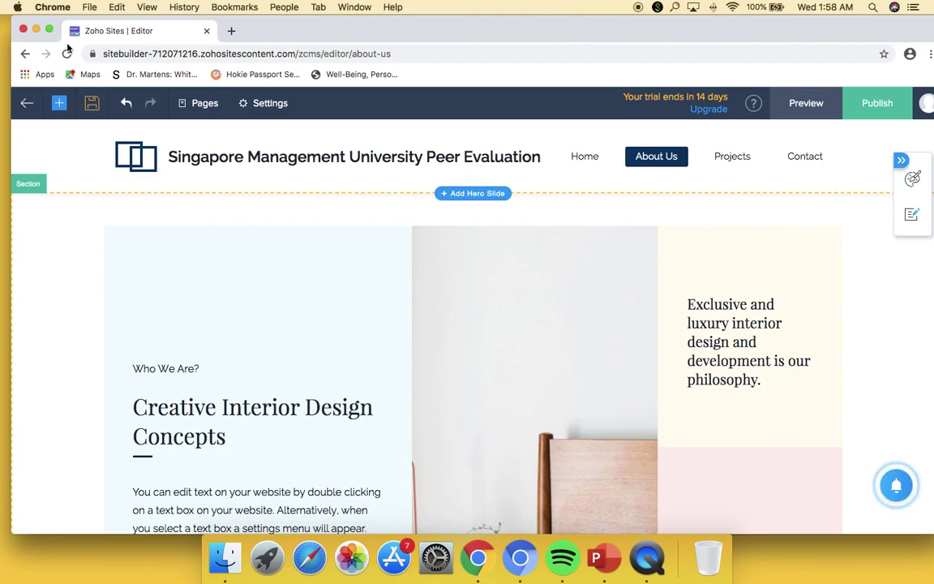
# - From My Sites, open the smupeereval.zohosites.com site in the editor
pyautogui.click(28, 109)
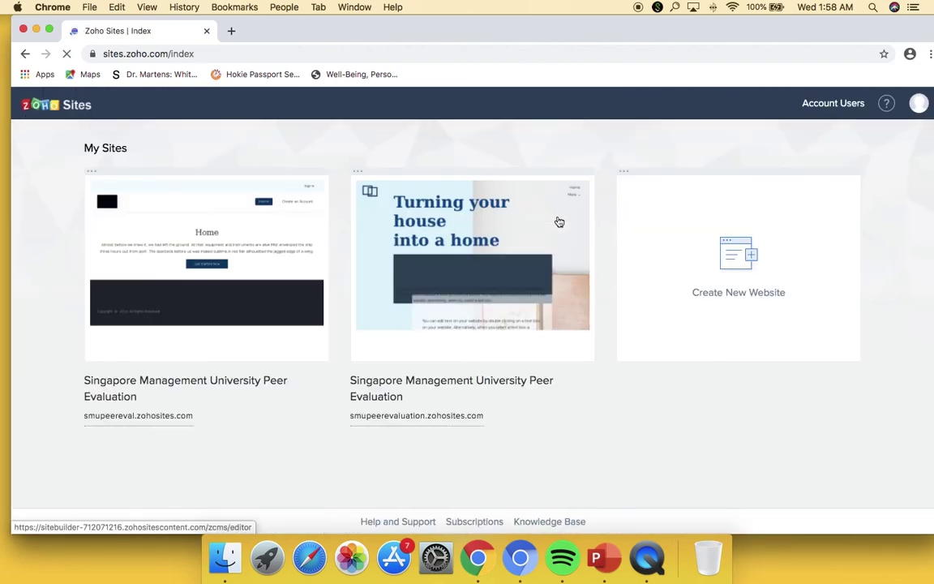
pyautogui.click(154, 219)
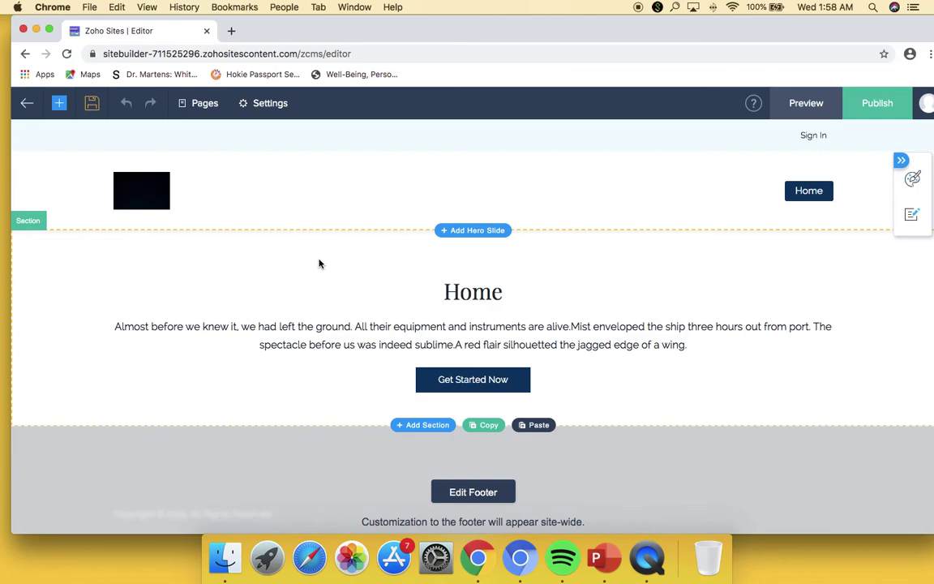
# - Delete the Home page's hero heading section and confirm the deletion
pyautogui.click(319, 263)
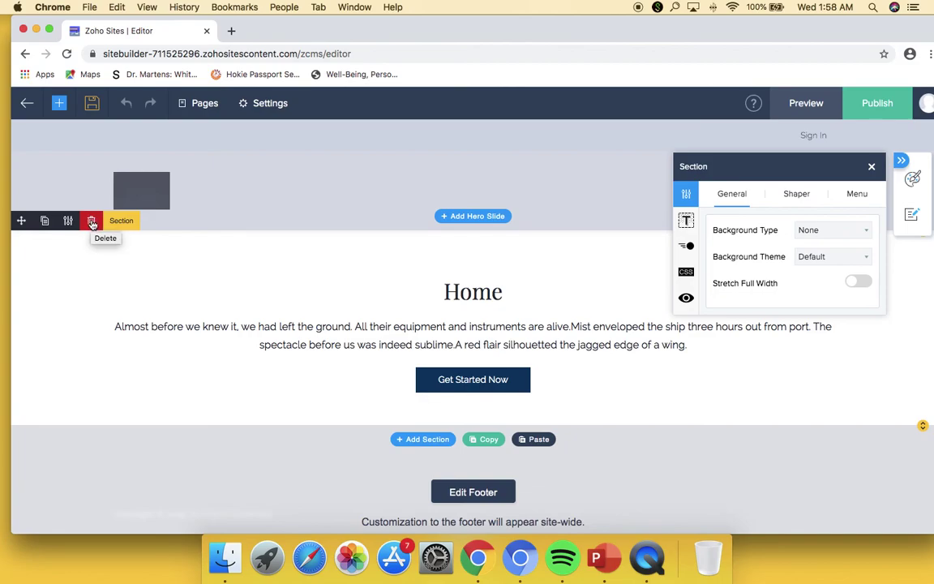
pyautogui.click(92, 225)
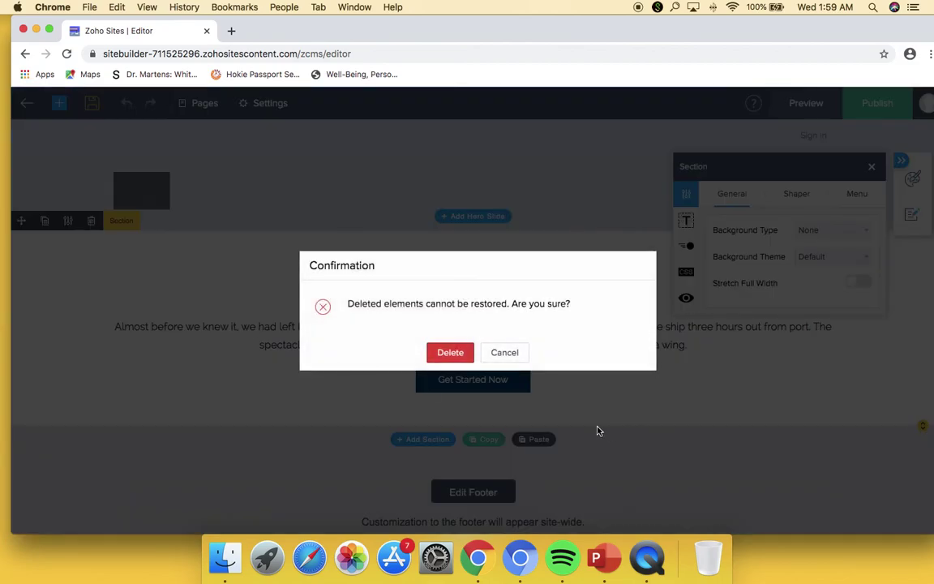
pyautogui.click(450, 354)
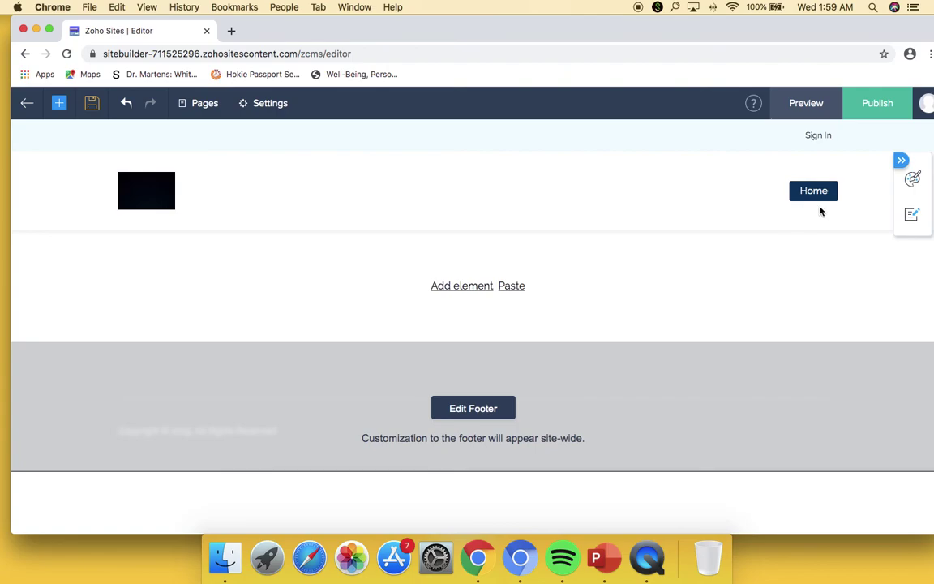
# - Add a new page named 'Create an Account'
pyautogui.click(202, 103)
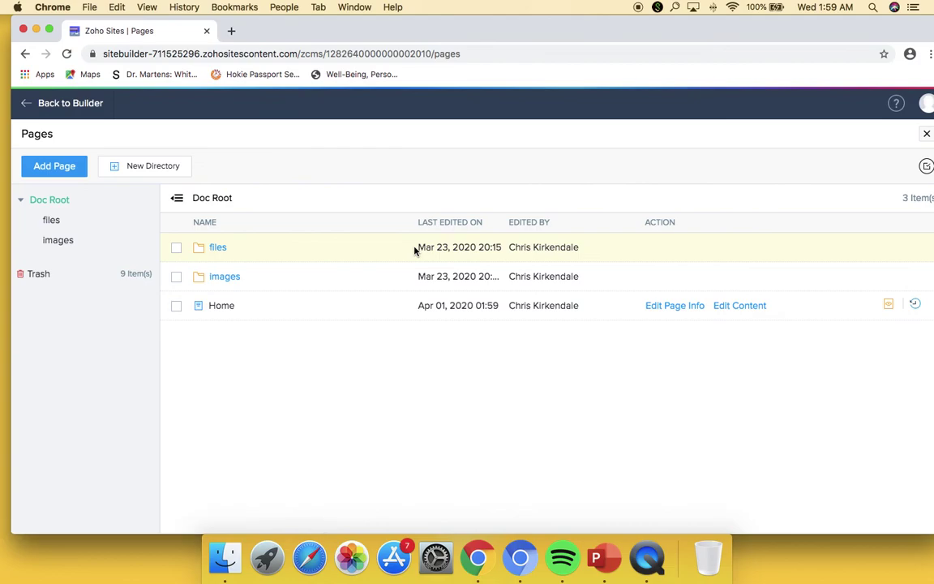
pyautogui.click(73, 162)
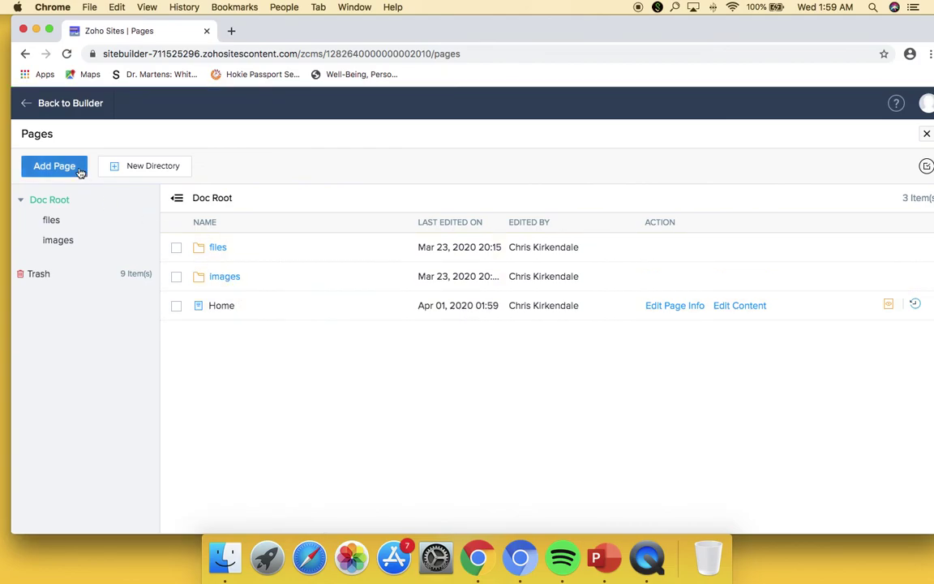
pyautogui.write('Create an Account')
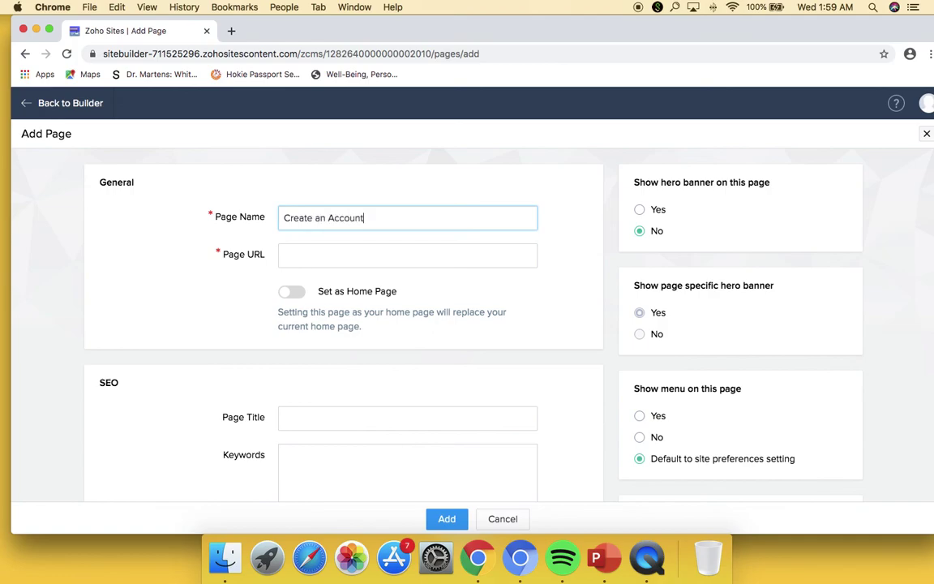
pyautogui.press('Return')
# - Add a second page named 'Peer Evaluation Form'
pyautogui.click(202, 110)
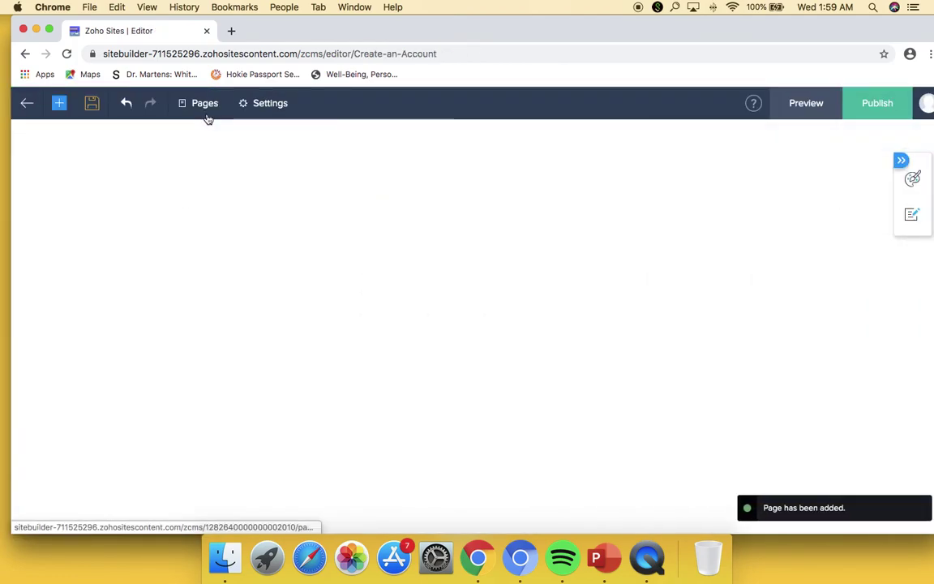
pyautogui.click(107, 165)
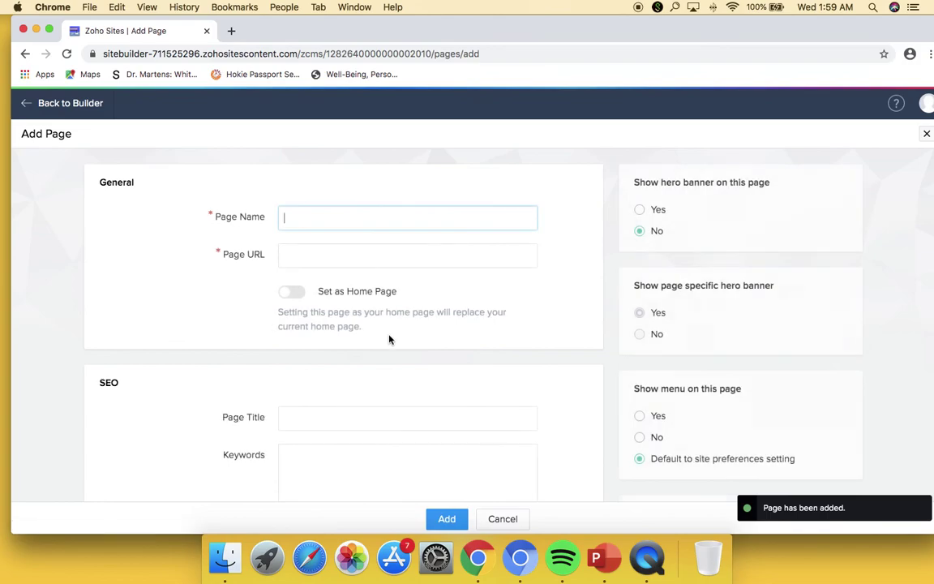
pyautogui.write('Peer E')
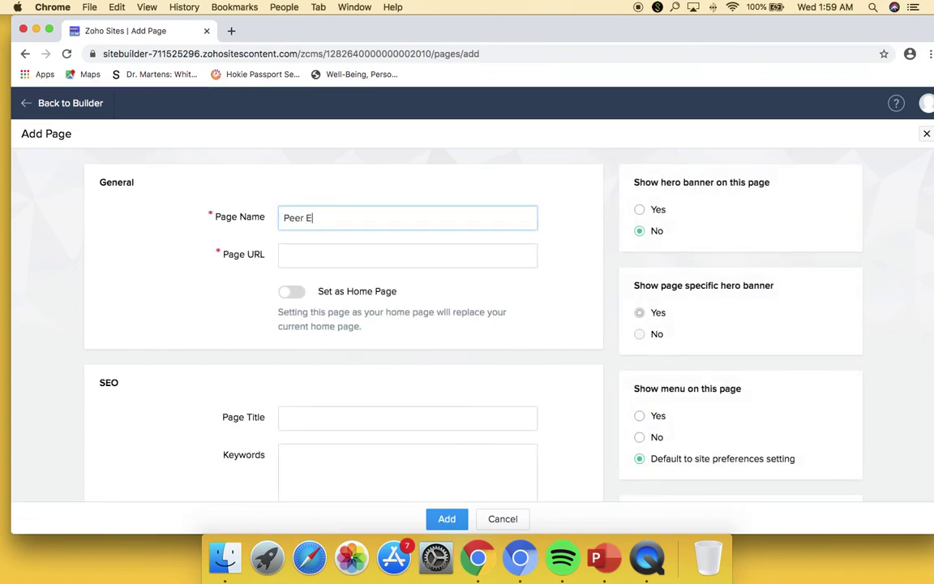
pyautogui.write('valuation Form')
pyautogui.press('Return')
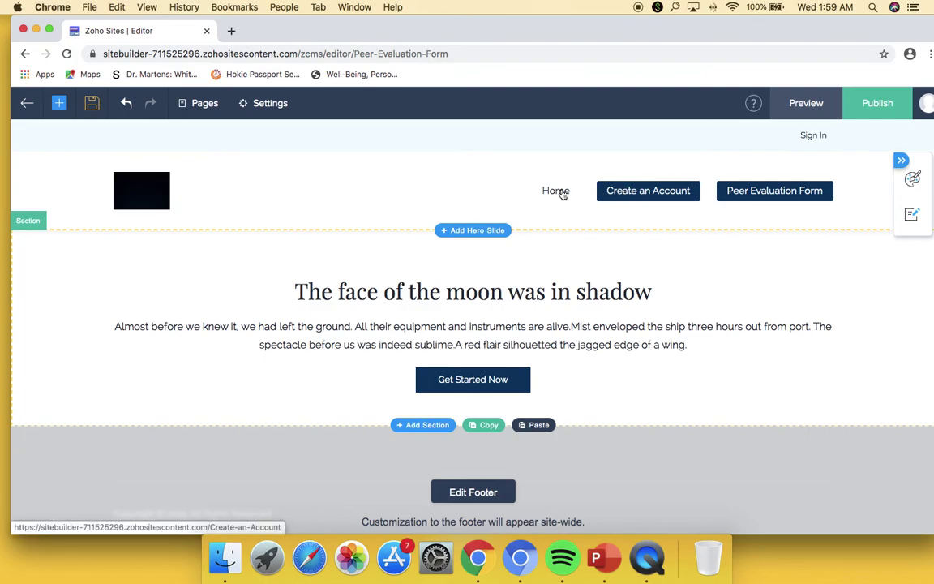
# - On the Create an Account page, delete the default content section
pyautogui.click(631, 191)
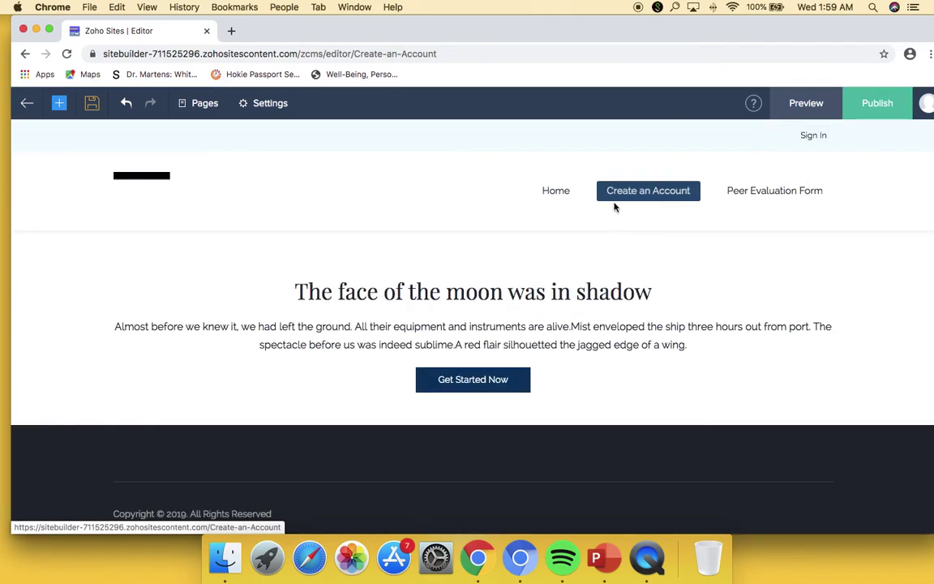
pyautogui.click(283, 265)
pyautogui.click(90, 221)
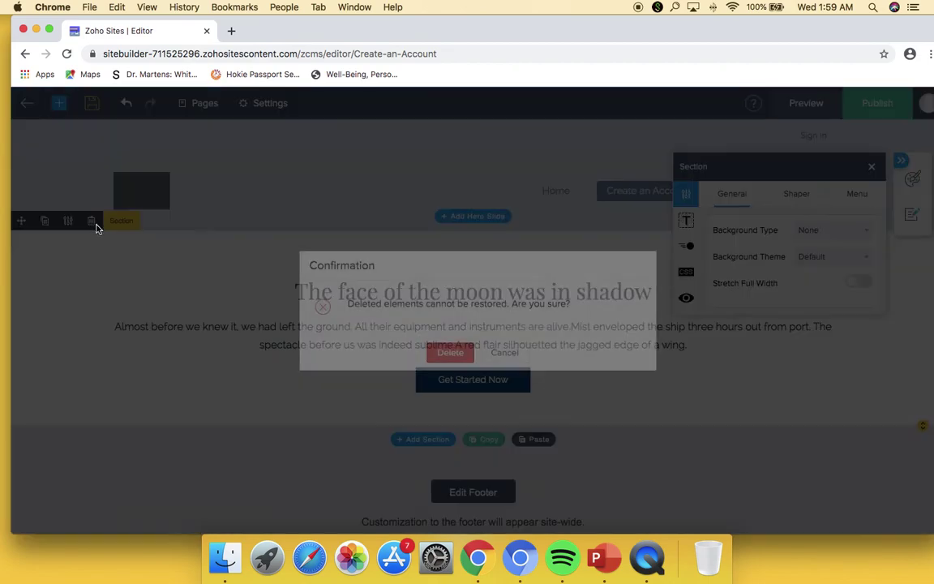
pyautogui.rightClick(442, 347)
pyautogui.click(447, 352)
pyautogui.click(450, 352)
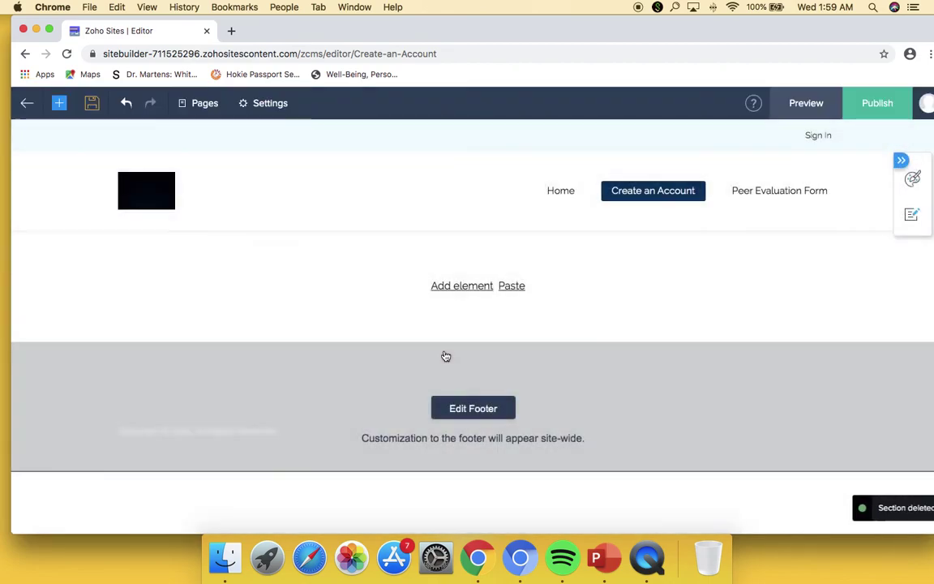
# - Place the Create an Account form on the emptied page, then return to Home
pyautogui.click(457, 289)
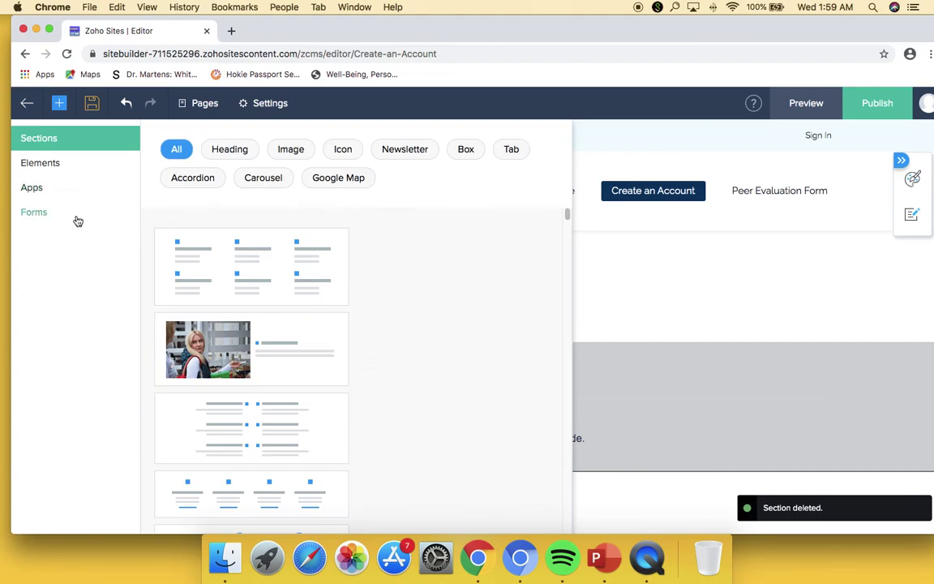
pyautogui.click(78, 219)
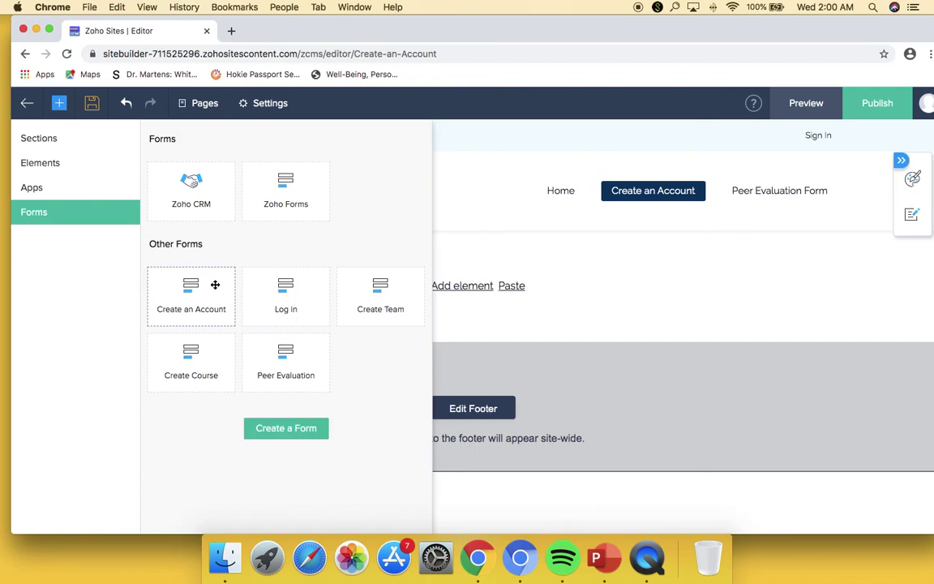
pyautogui.moveTo(218, 288); pyautogui.dragTo(507, 306)
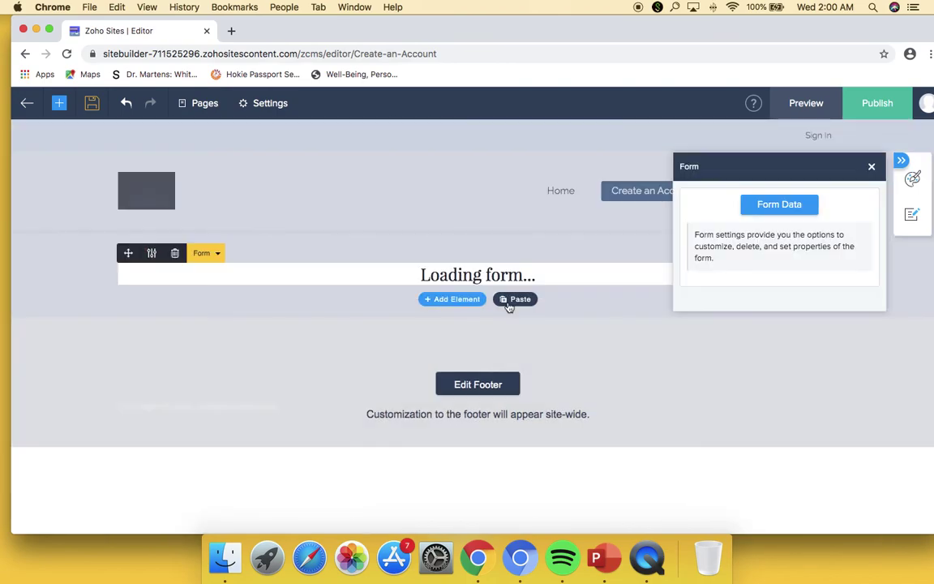
pyautogui.click(872, 167)
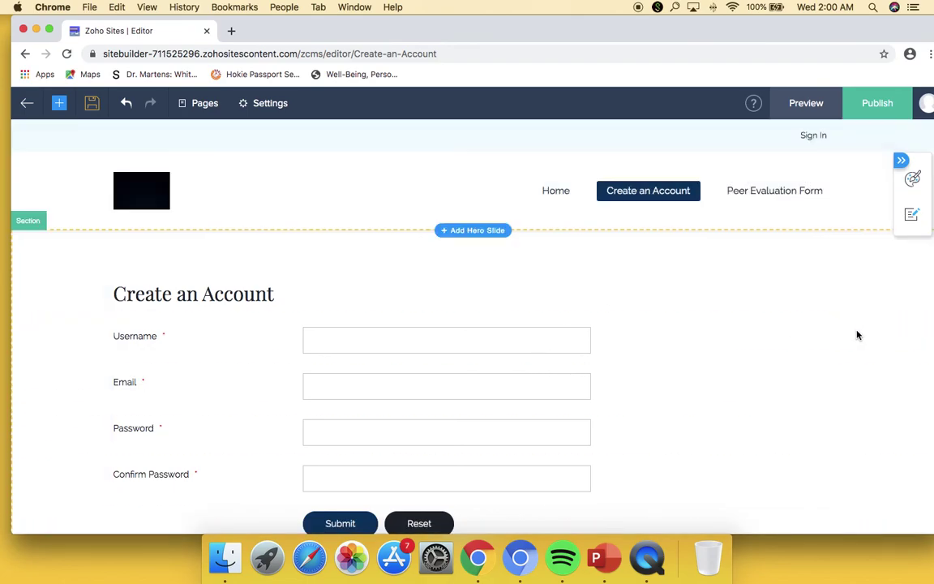
pyautogui.scroll(-1, 566, 323)
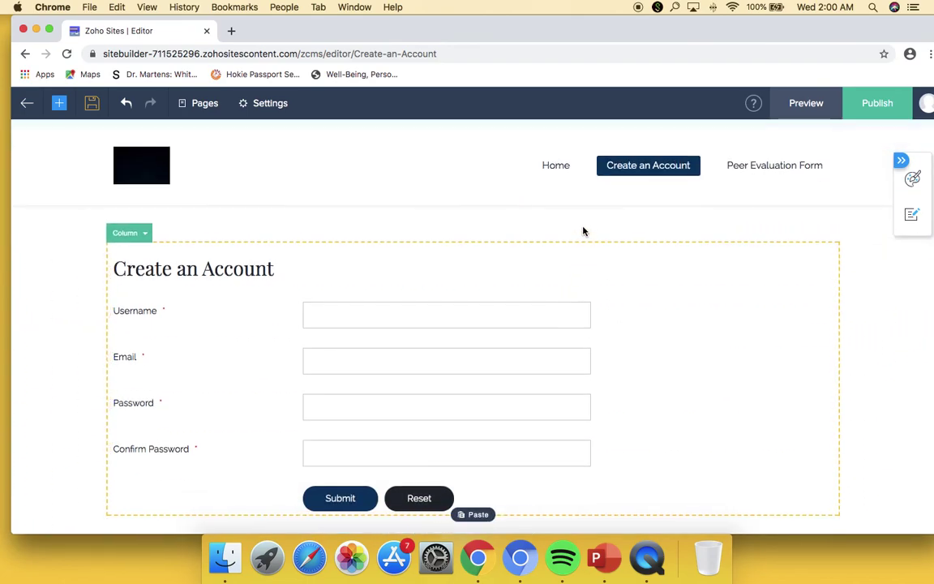
pyautogui.click(564, 168)
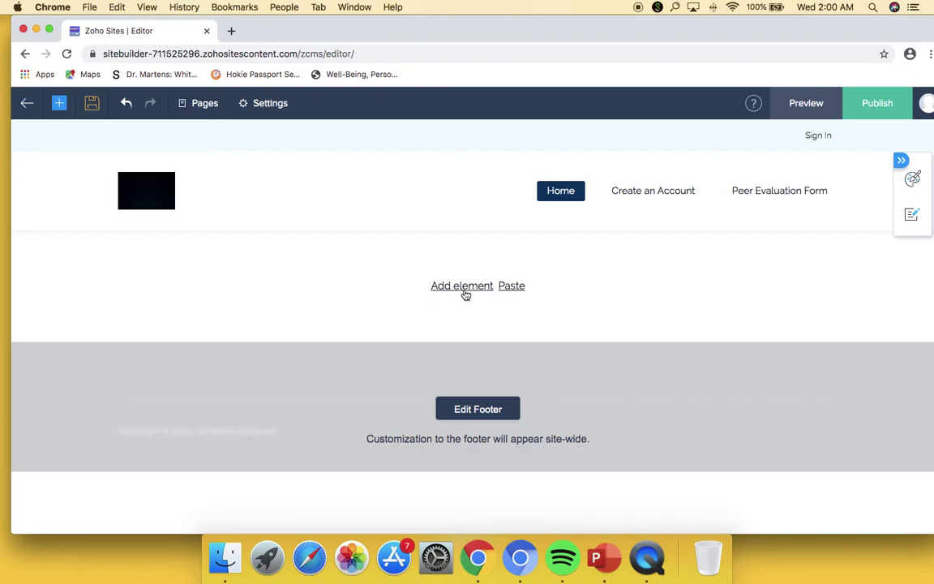
# - Add a button element to the empty Home page area
pyautogui.click(465, 296)
pyautogui.click(41, 163)
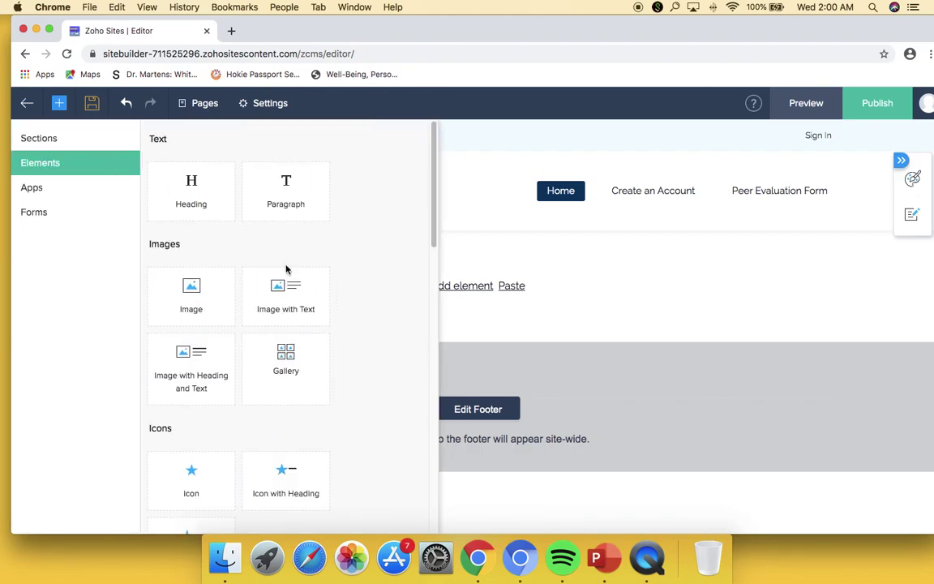
pyautogui.scroll(-5, 289, 368)
pyautogui.moveTo(209, 362); pyautogui.dragTo(470, 290)
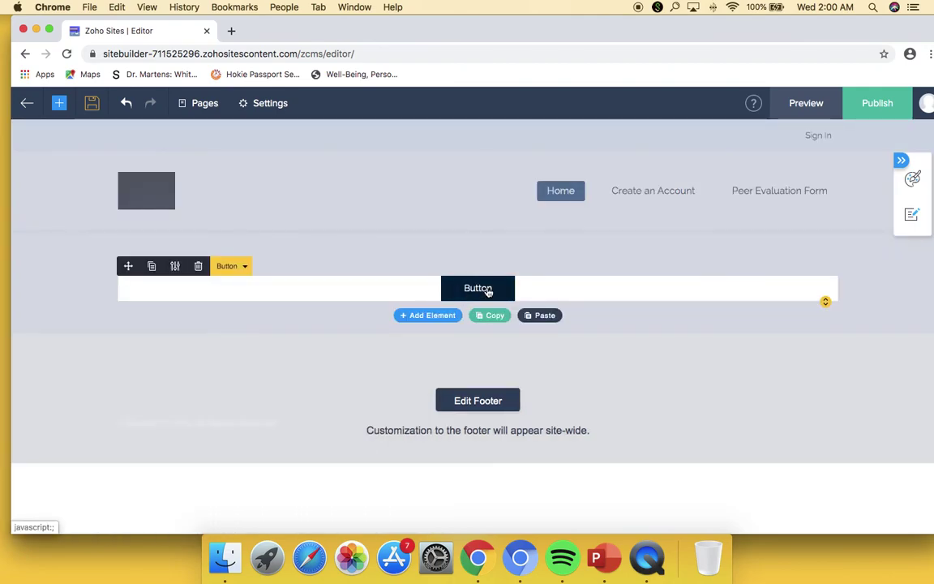
# - Relabel the button 'Need to create an Account?'
pyautogui.click(175, 268)
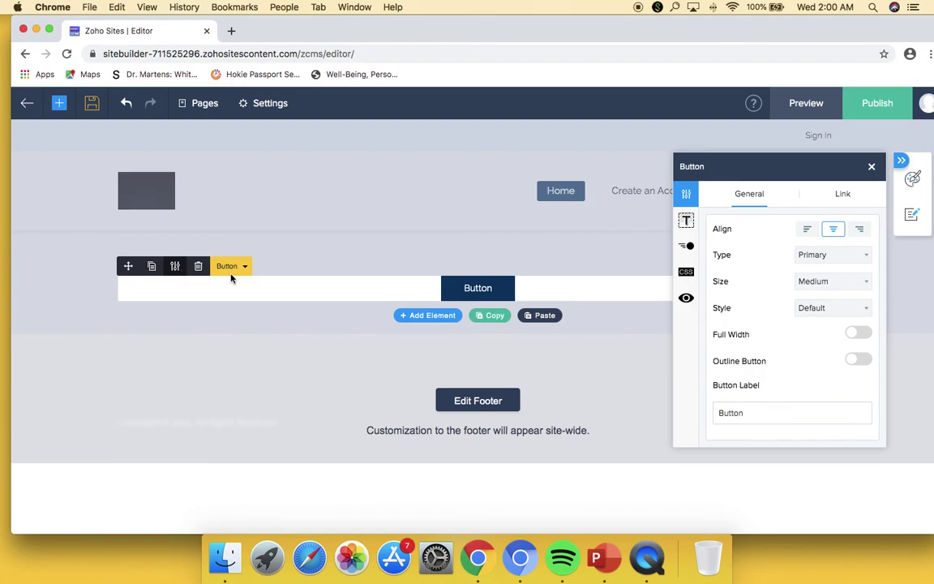
pyautogui.doubleClick(784, 423)
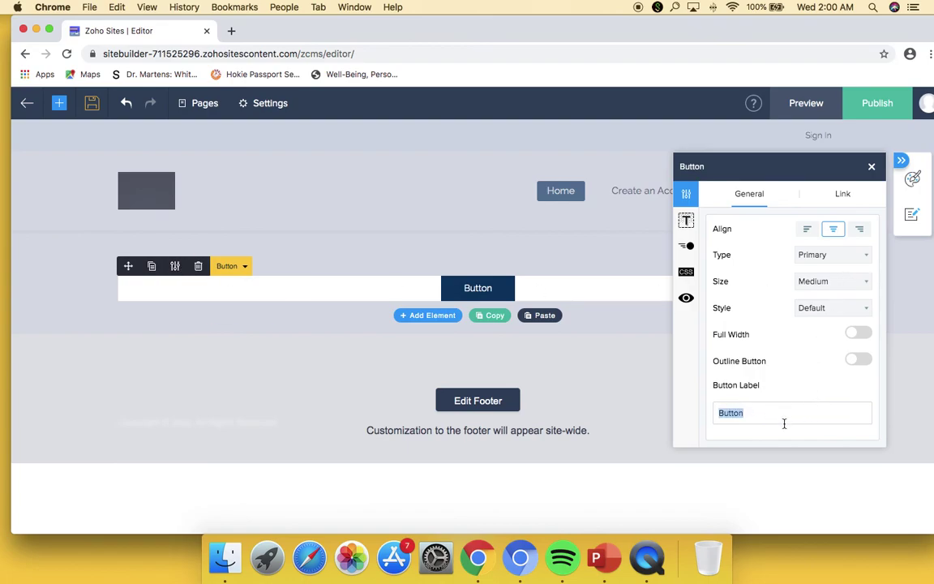
pyautogui.write('Ne')
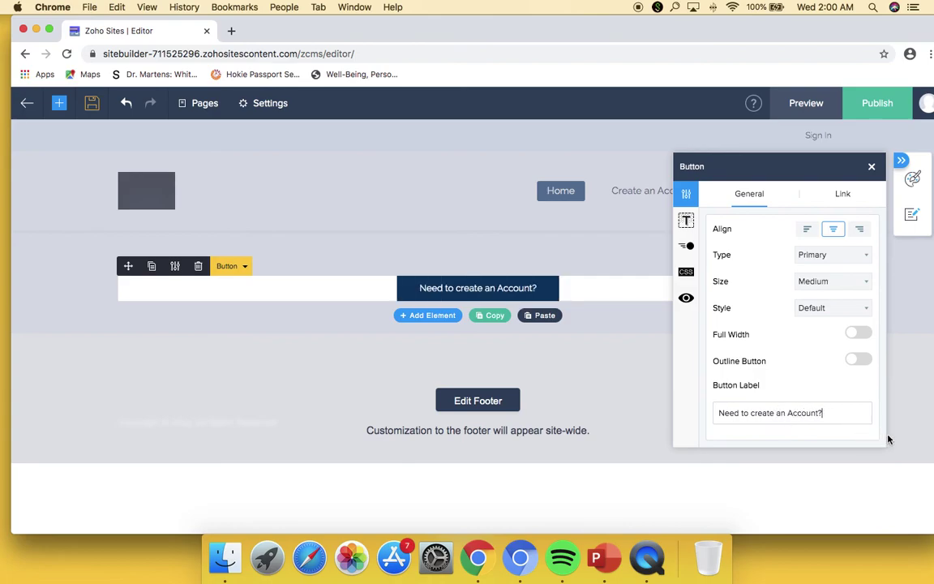
pyautogui.click(842, 196)
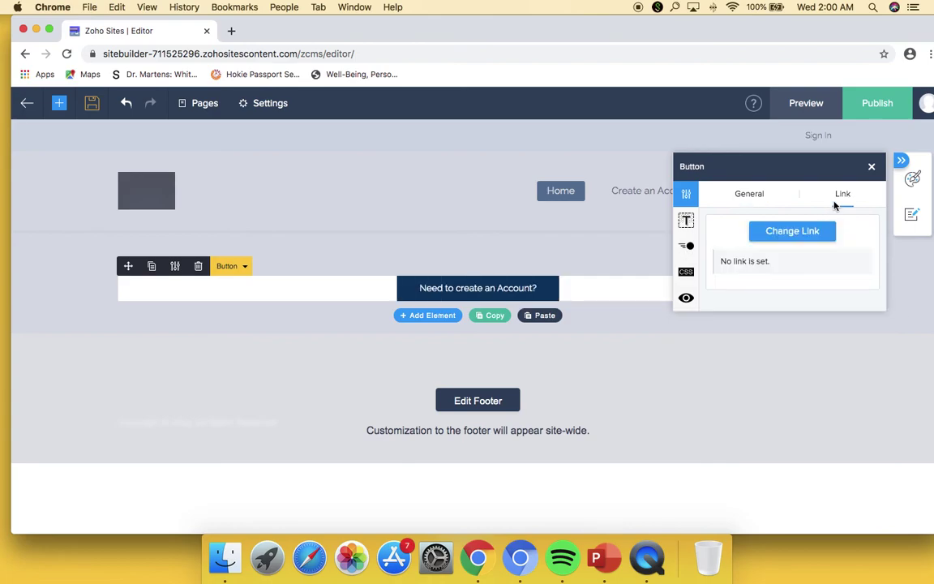
# - Link the button to the Create an Account page (/Create-an-Account) and save
pyautogui.click(799, 234)
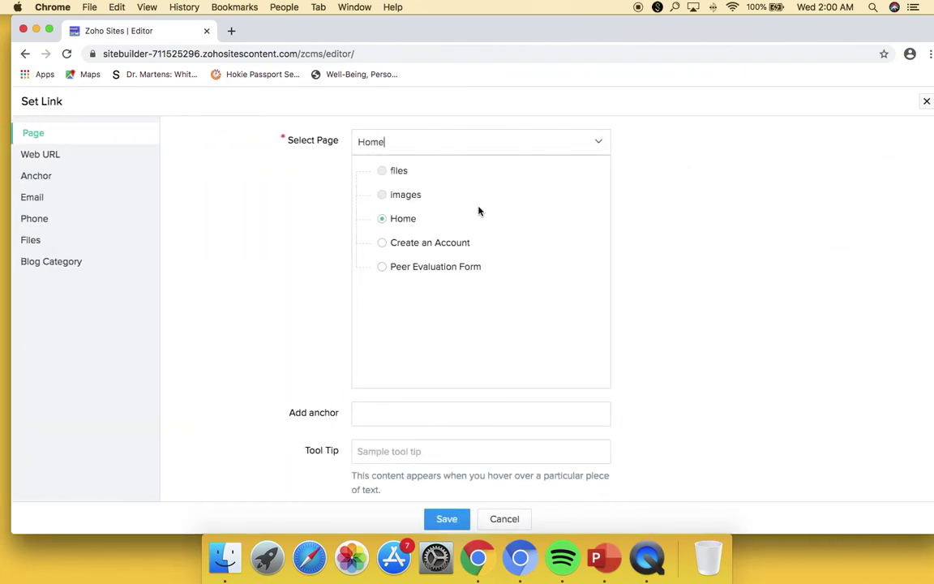
pyautogui.click(449, 243)
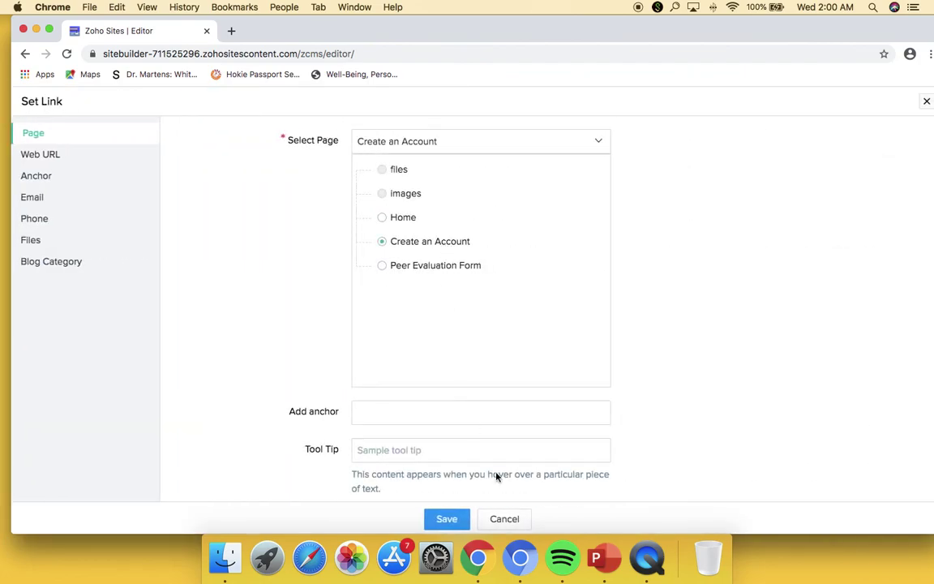
pyautogui.click(446, 519)
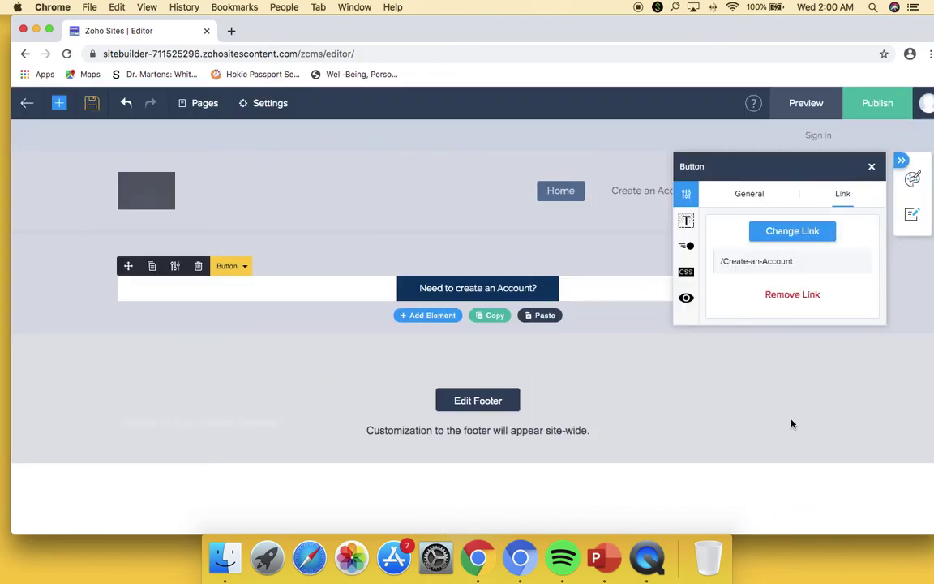
# - Set the button's size to Large and its style to Rounded Corner
pyautogui.click(748, 194)
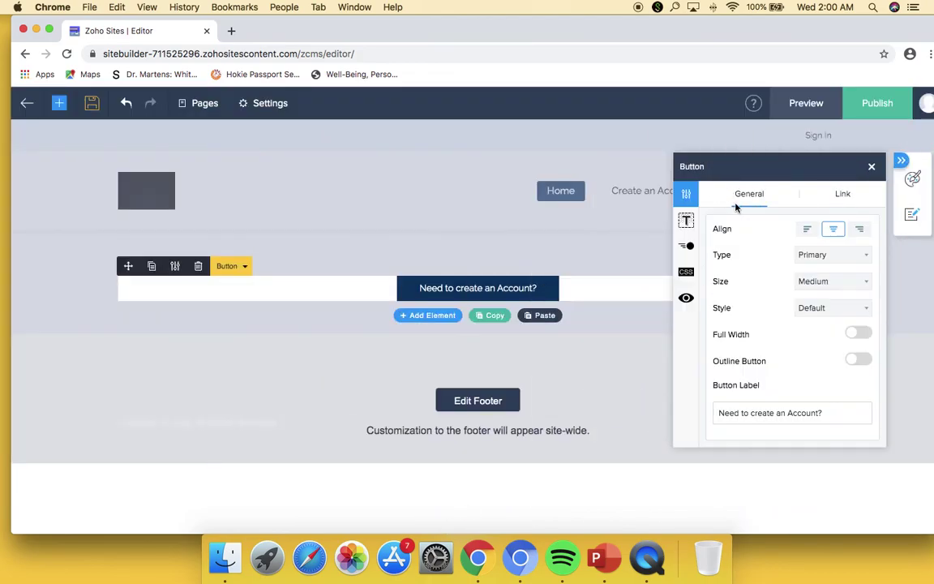
pyautogui.click(861, 281)
pyautogui.click(844, 293)
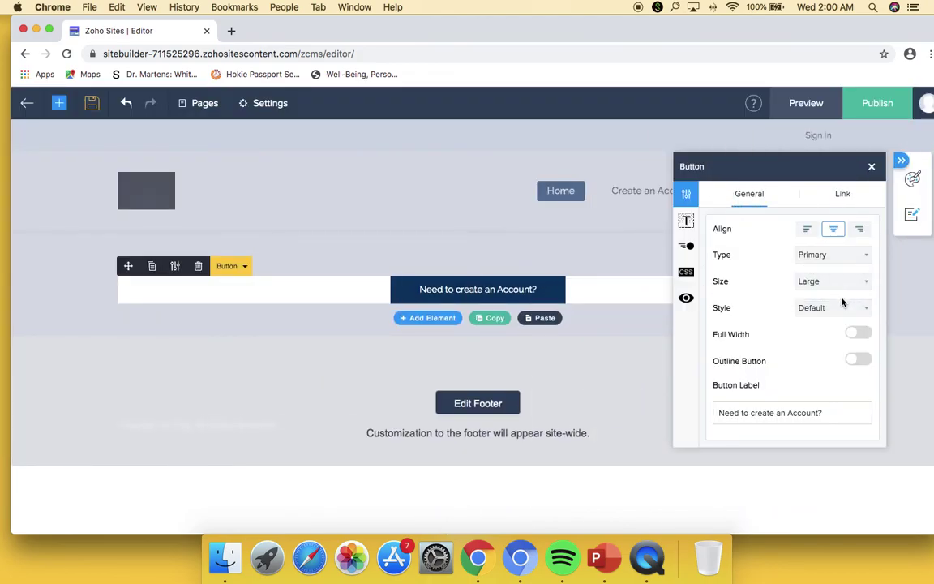
pyautogui.click(844, 308)
pyautogui.click(834, 319)
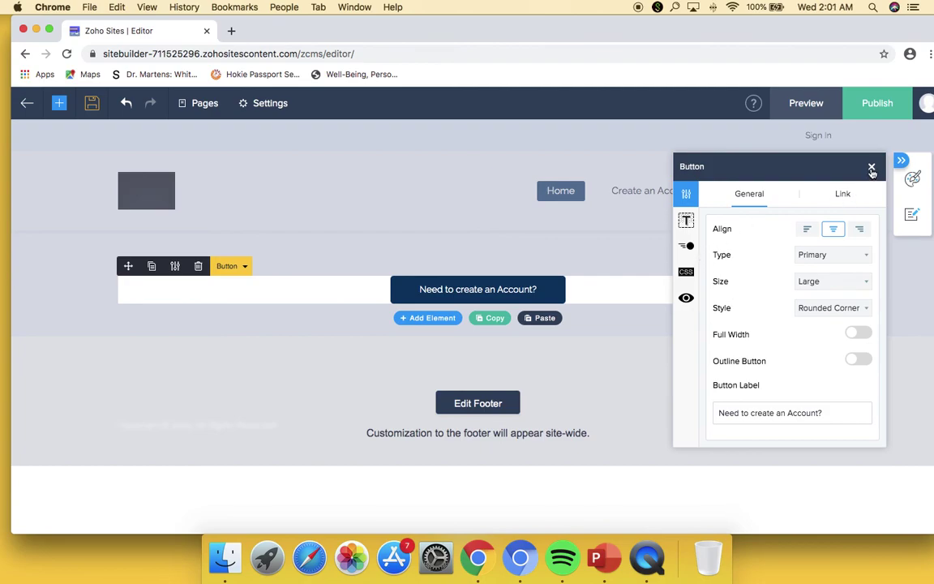
# - Give the button a Slide Up entrance animation lasting 1.5s
pyautogui.click(686, 245)
pyautogui.click(844, 204)
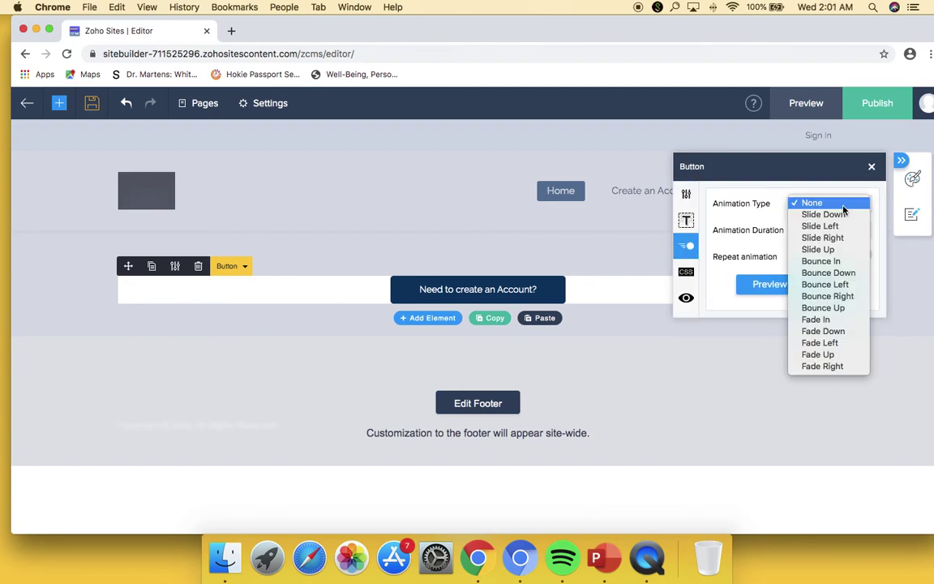
pyautogui.click(836, 249)
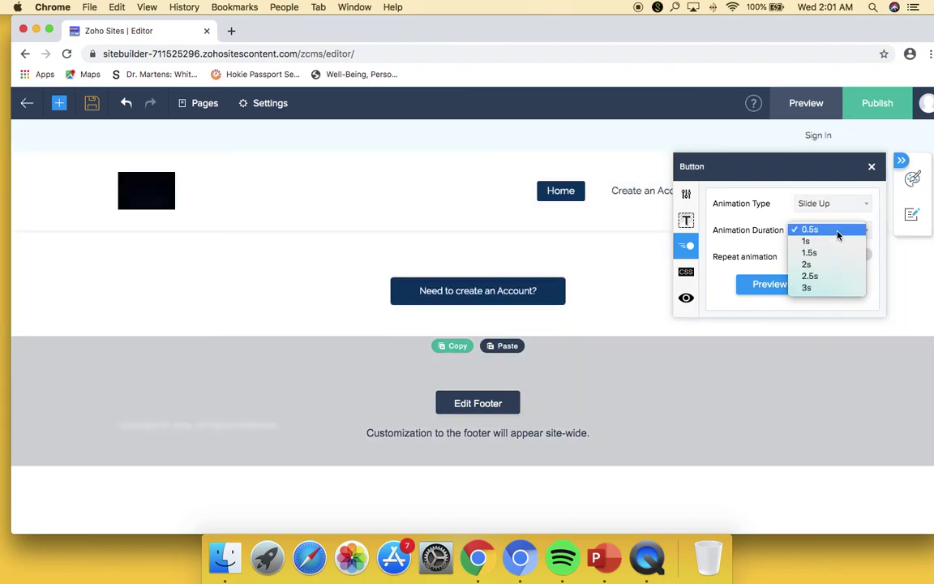
pyautogui.click(838, 234)
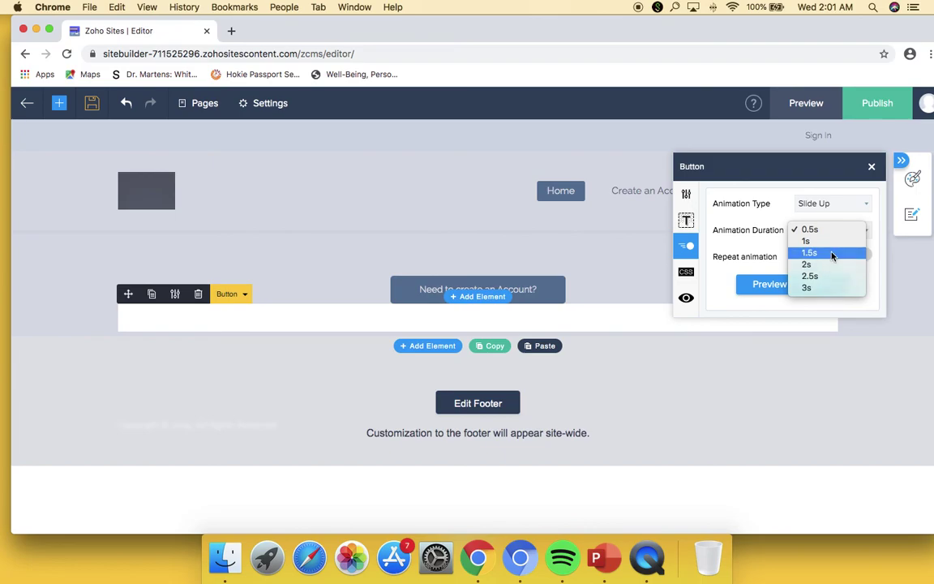
pyautogui.click(819, 253)
pyautogui.click(872, 168)
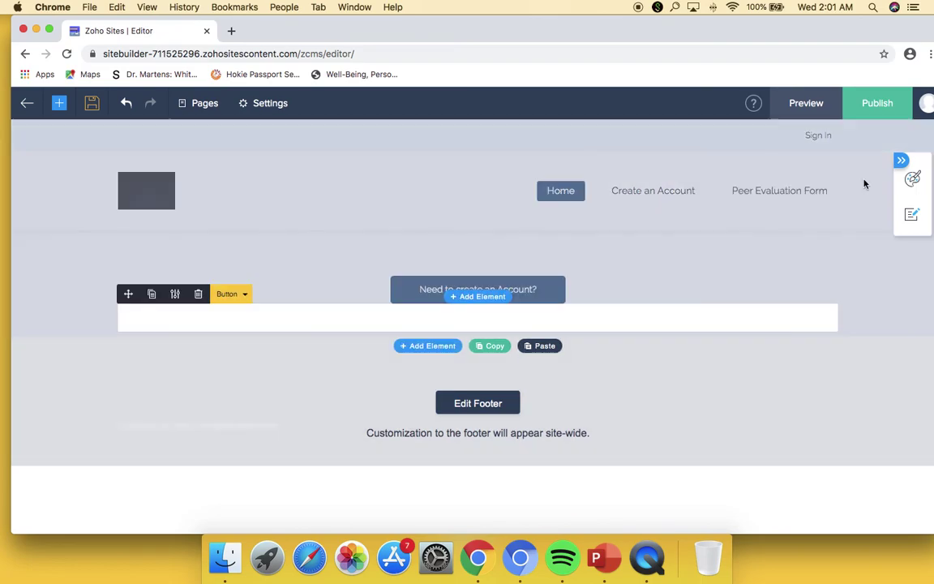
# - Deselect the button and select the section that contains it
pyautogui.click(645, 341)
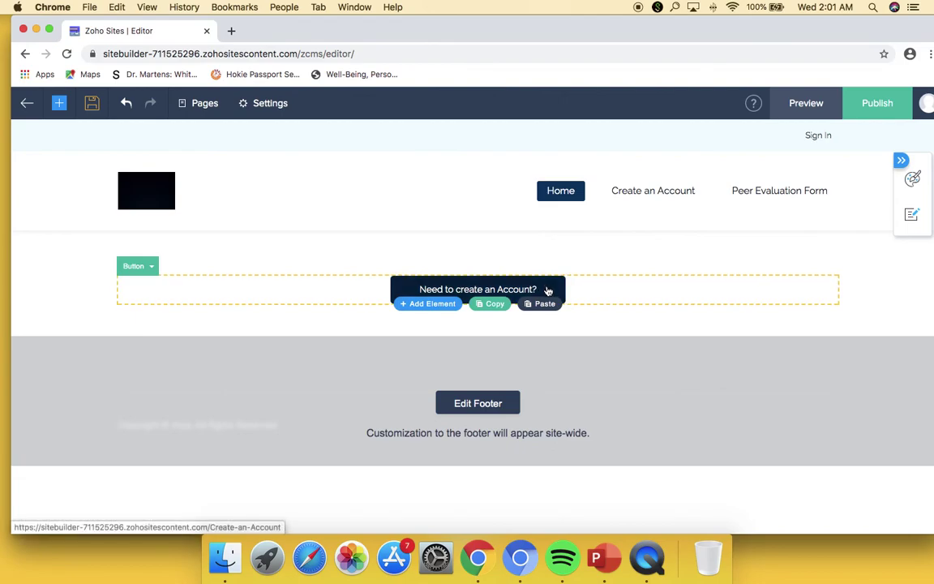
pyautogui.click(489, 245)
pyautogui.click(698, 347)
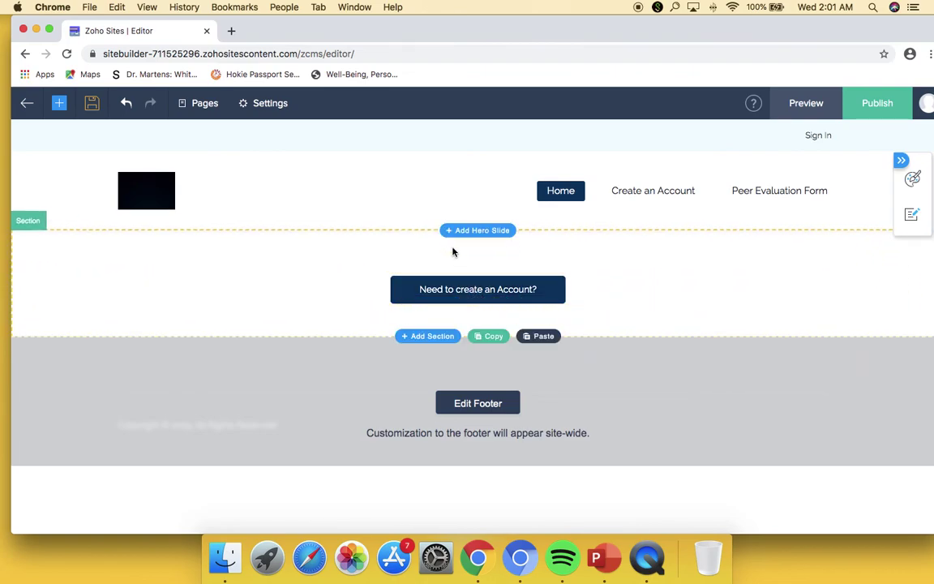
pyautogui.click(59, 104)
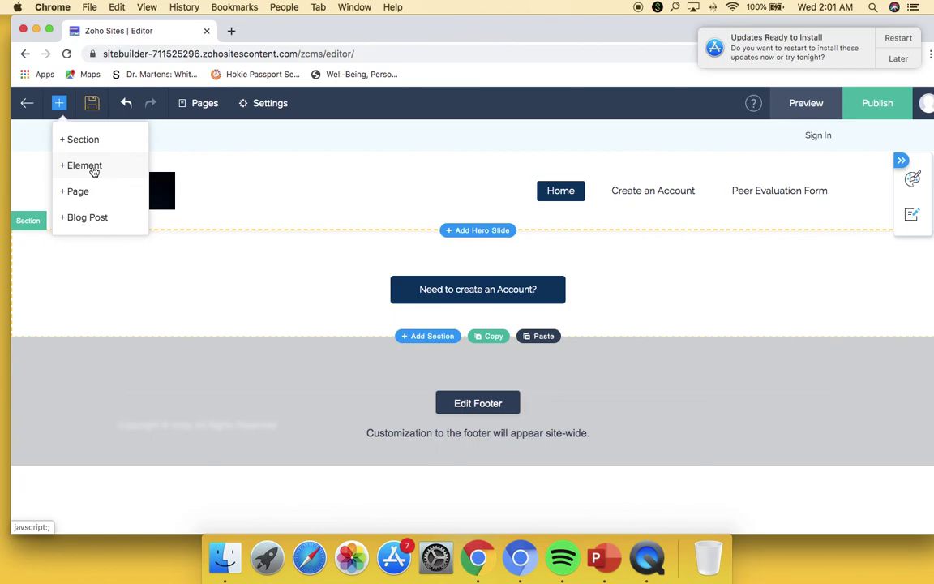
# - Create a custom blank form from scratch named 'Log in'
pyautogui.click(94, 167)
pyautogui.click(71, 212)
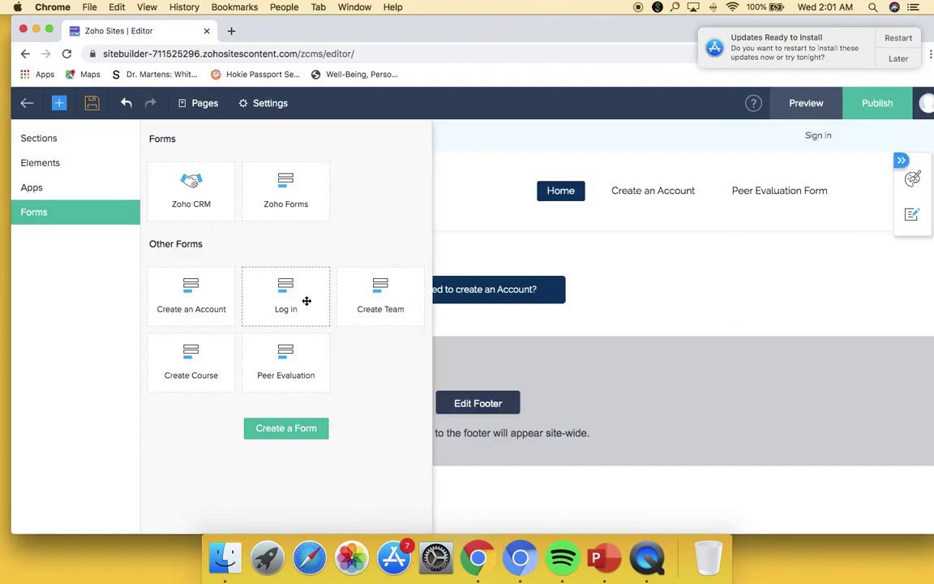
pyautogui.click(891, 59)
pyautogui.click(323, 259)
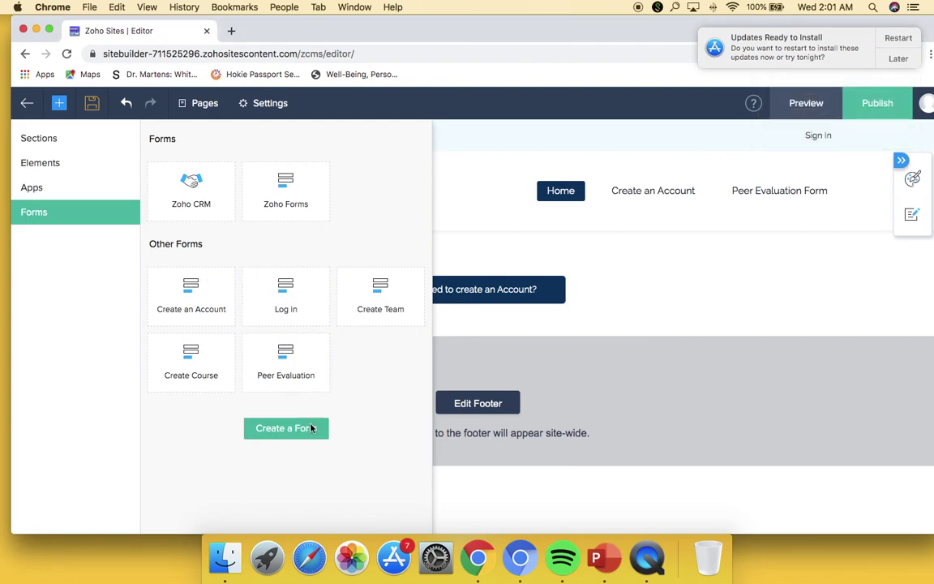
pyautogui.click(305, 432)
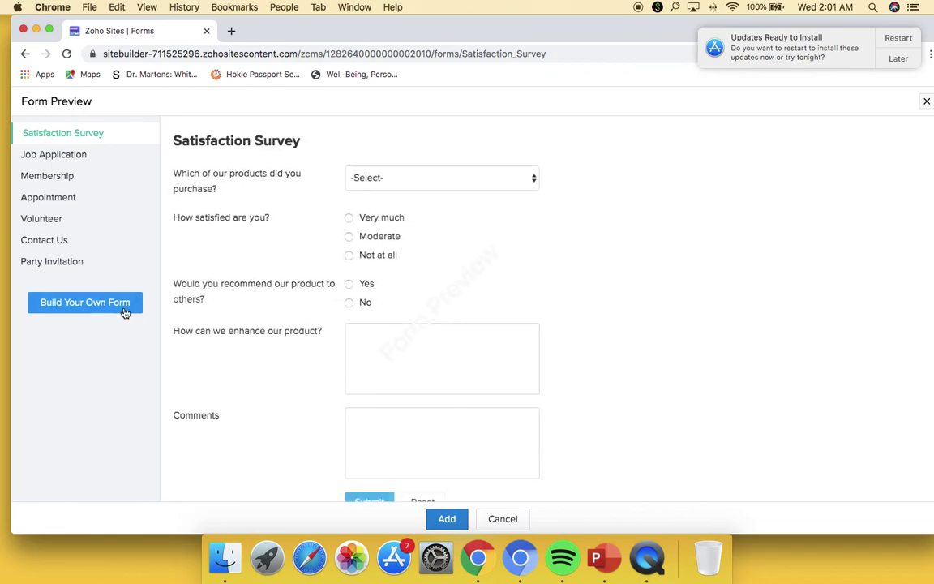
pyautogui.click(122, 303)
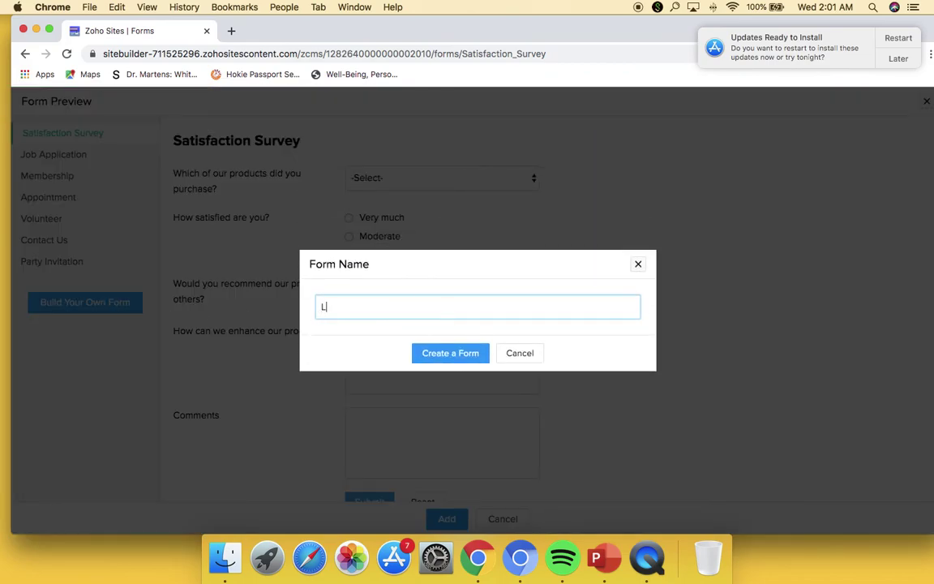
pyautogui.press('Return')
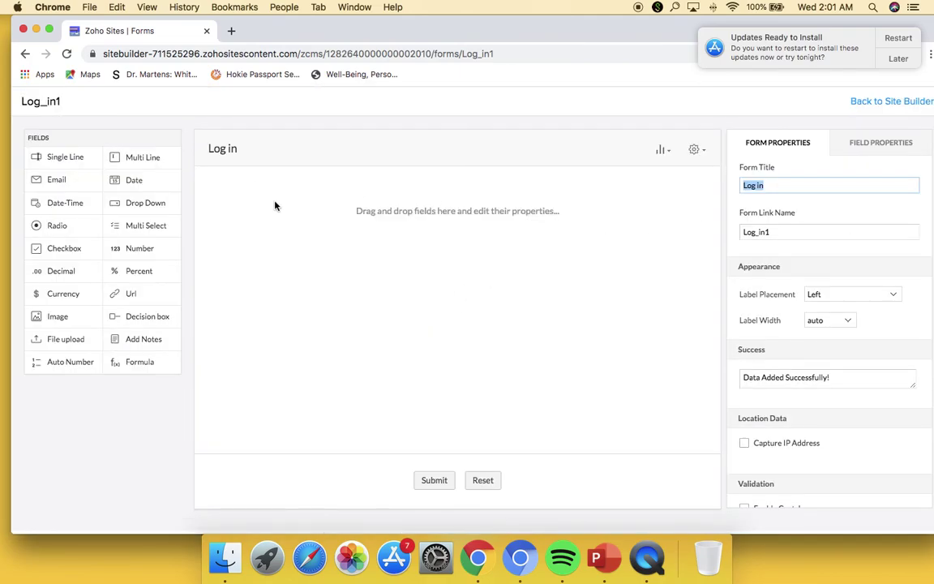
# - Add two single-line fields named Username and Password to the Log in form
pyautogui.moveTo(69, 163); pyautogui.dragTo(340, 230)
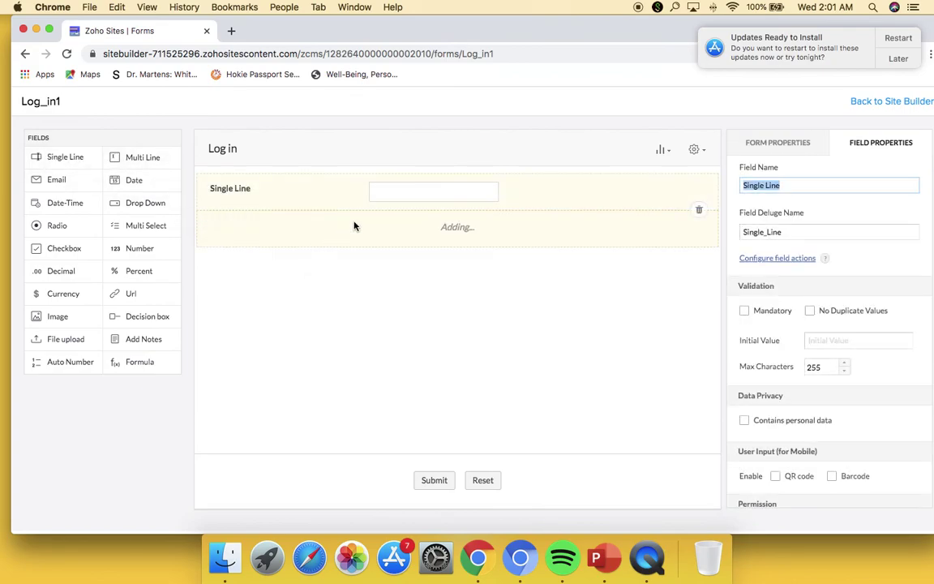
pyautogui.write('Usernames')
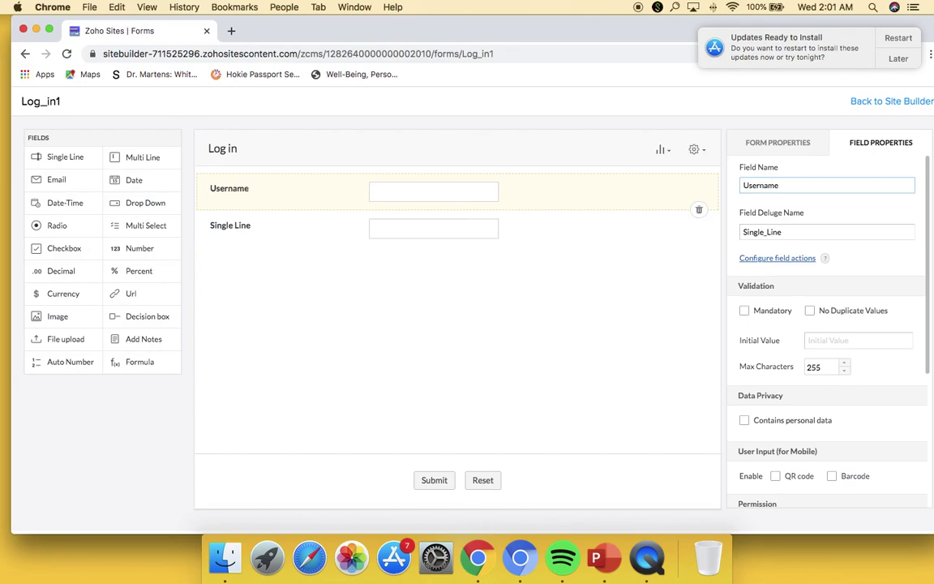
pyautogui.click(538, 215)
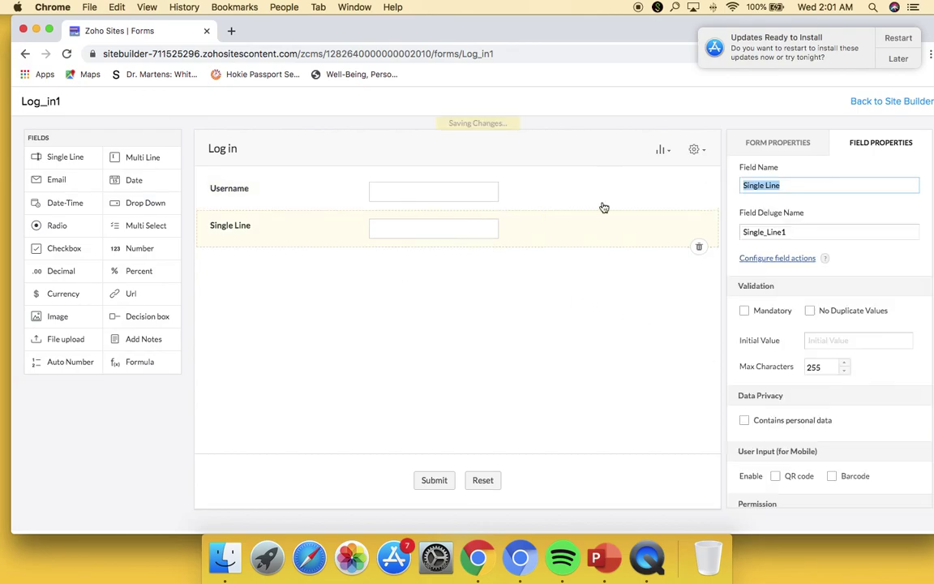
pyautogui.write('Pass')
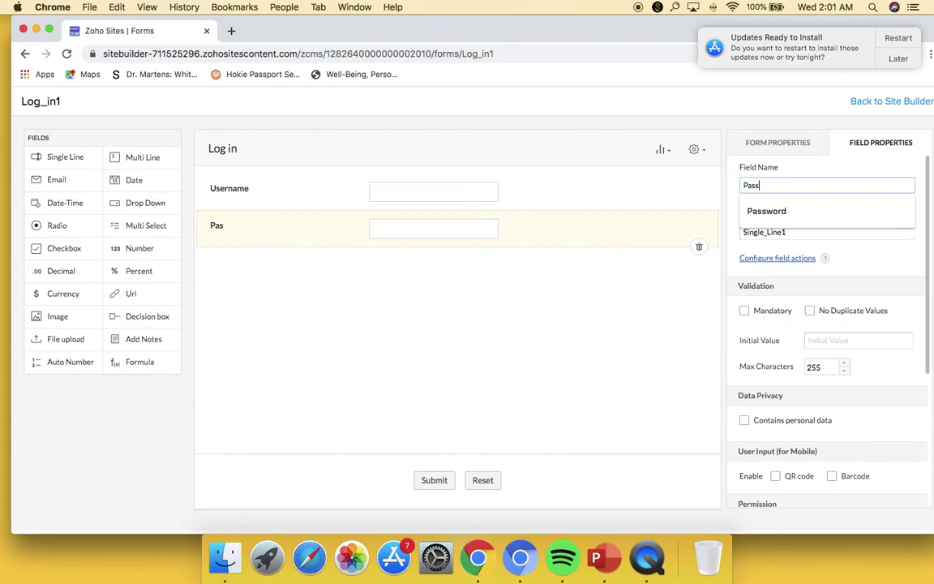
pyautogui.write('word')
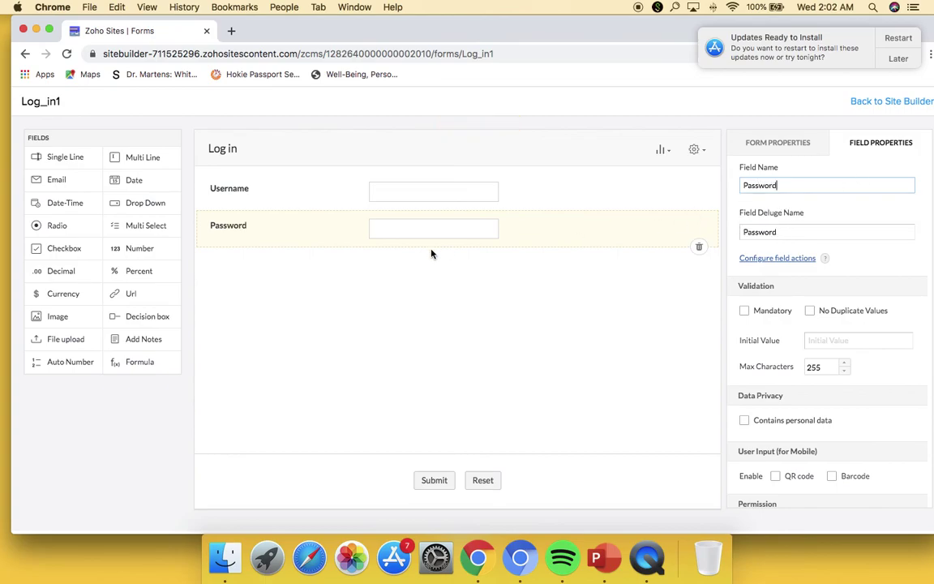
# - Make Username and Password mandatory and place the form on the Home page
pyautogui.click(324, 206)
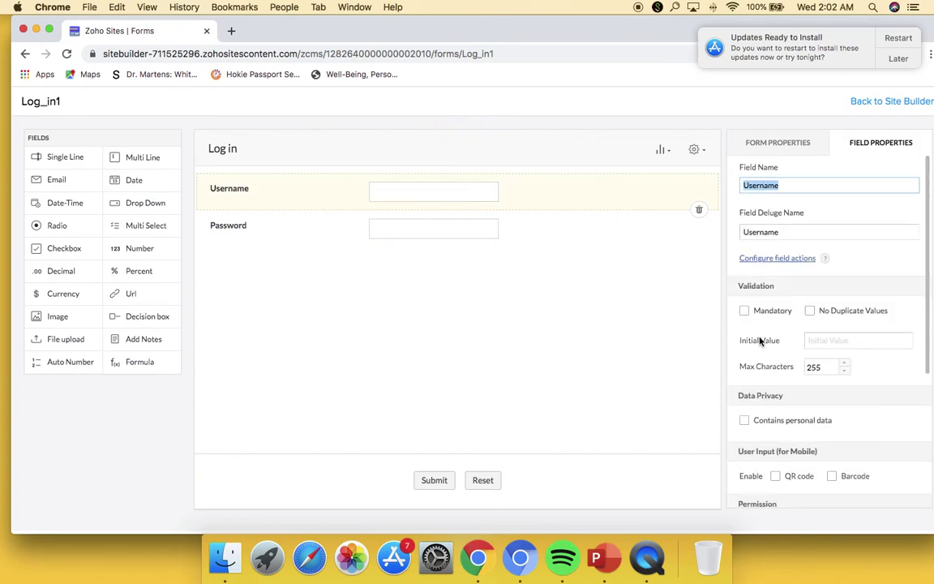
pyautogui.click(743, 311)
pyautogui.click(585, 237)
pyautogui.click(744, 311)
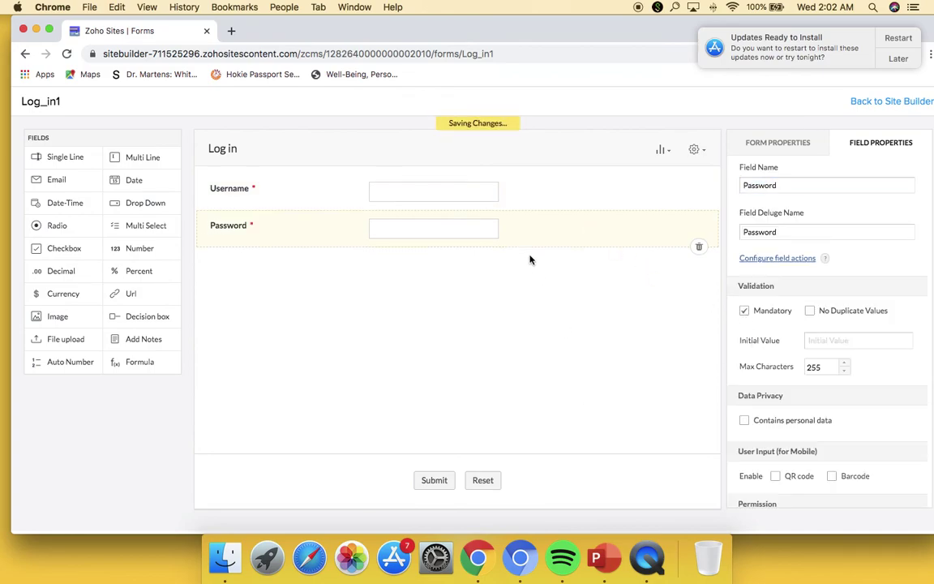
pyautogui.click(892, 102)
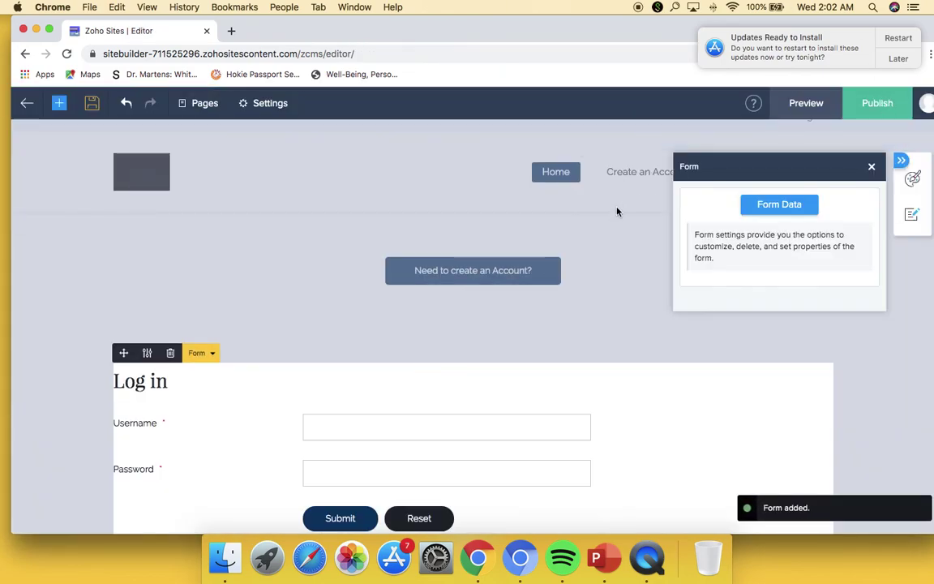
# - Move the 'Need to create an Account?' button below the Log in form
pyautogui.click(598, 319)
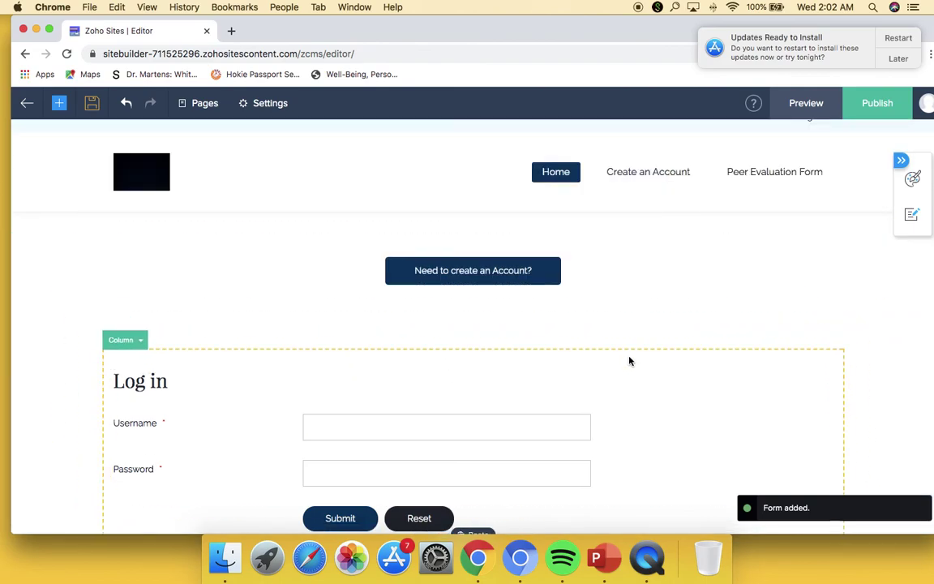
pyautogui.scroll(-2, 619, 344)
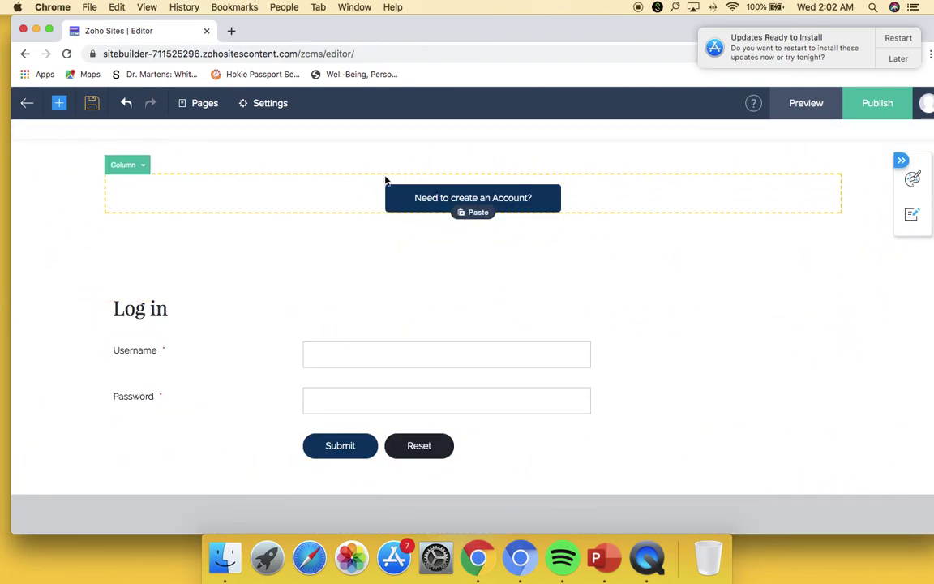
pyautogui.click(469, 197)
pyautogui.moveTo(127, 175); pyautogui.dragTo(179, 522)
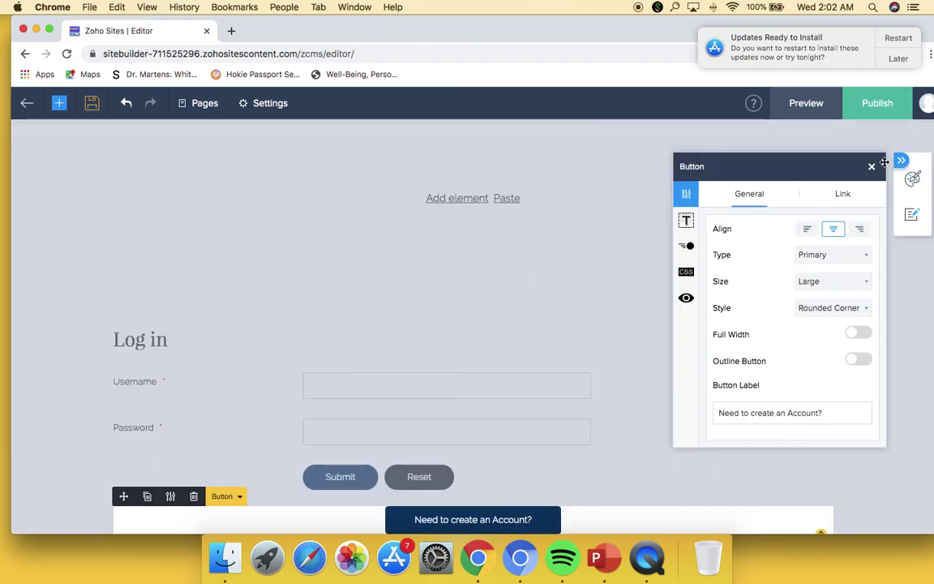
pyautogui.click(873, 170)
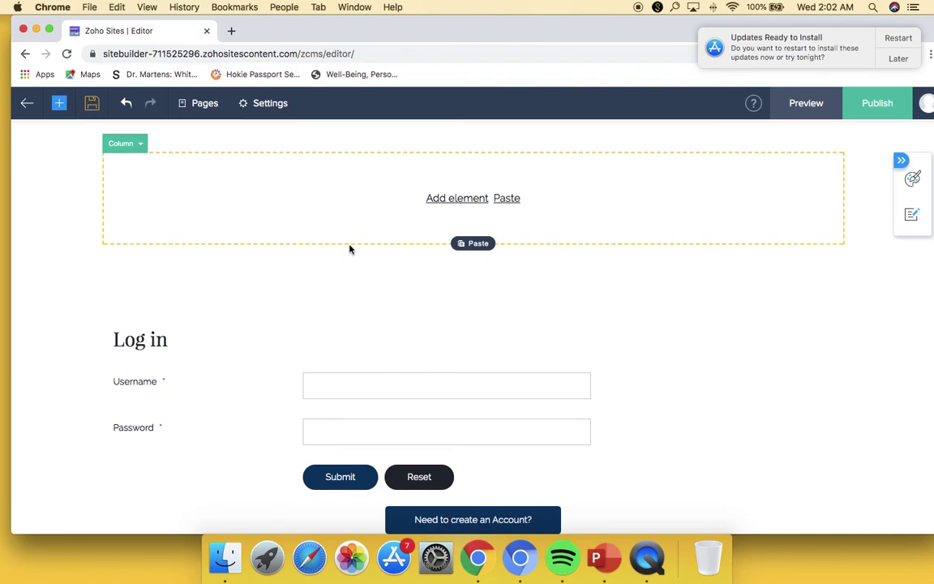
# - Delete the empty section above the Log in form
pyautogui.scroll(-1, 226, 305)
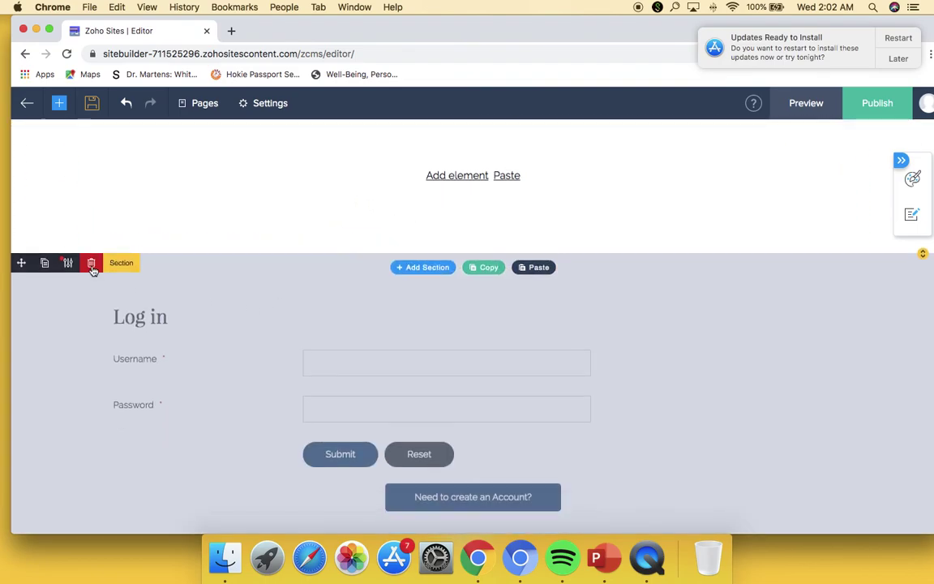
pyautogui.click(92, 264)
pyautogui.click(456, 354)
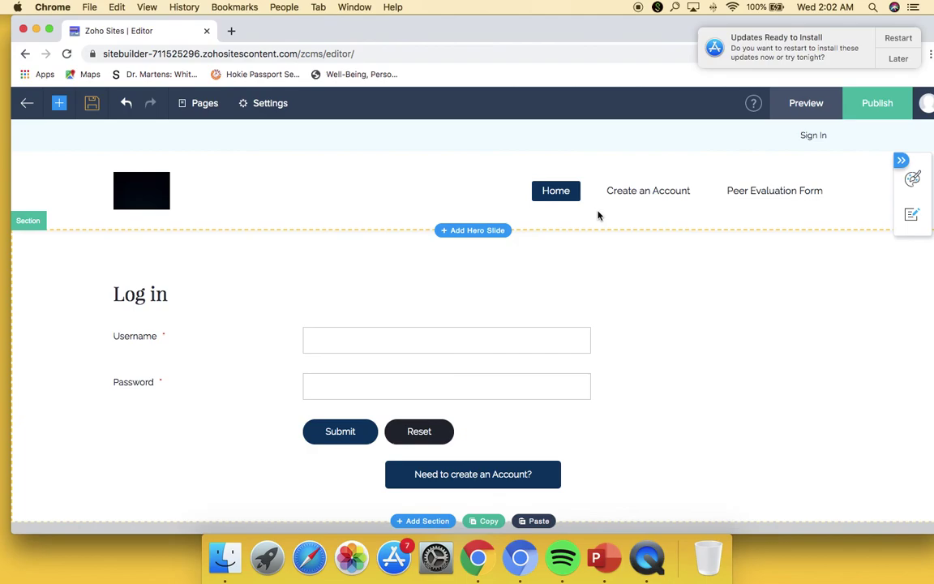
# - Delete the Peer Evaluation Form page's existing section and start adding a new element
pyautogui.click(898, 59)
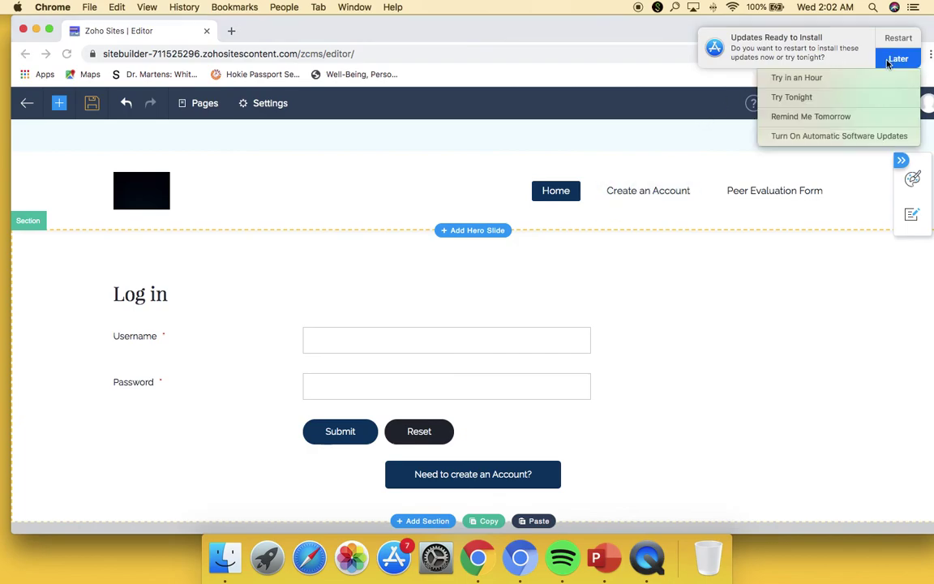
pyautogui.click(767, 272)
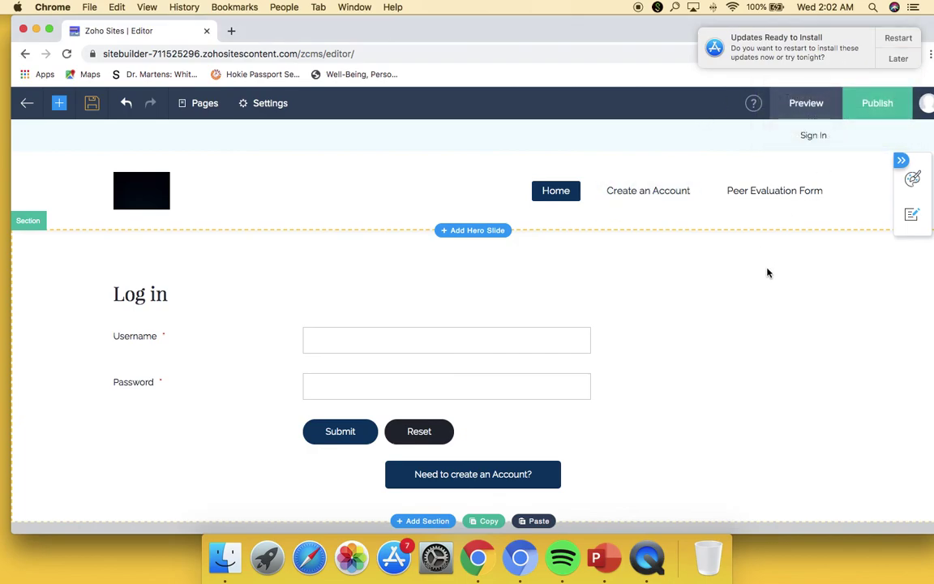
pyautogui.click(764, 194)
pyautogui.click(261, 412)
pyautogui.press('Delete')
pyautogui.click(459, 353)
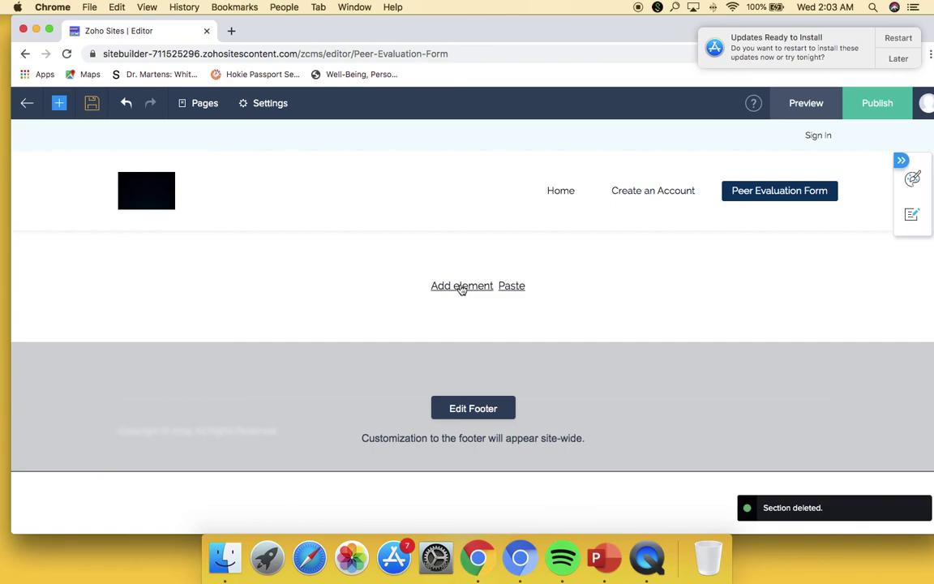
pyautogui.click(460, 286)
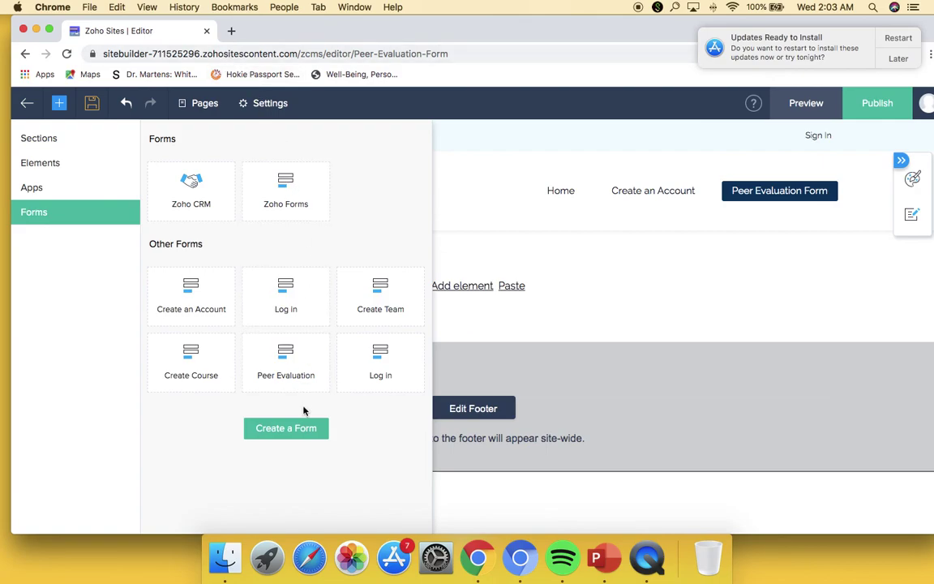
# - Build a blank form from scratch named peer_eval and open it in the form builder
pyautogui.click(304, 428)
pyautogui.click(121, 301)
pyautogui.write('peer_eval')
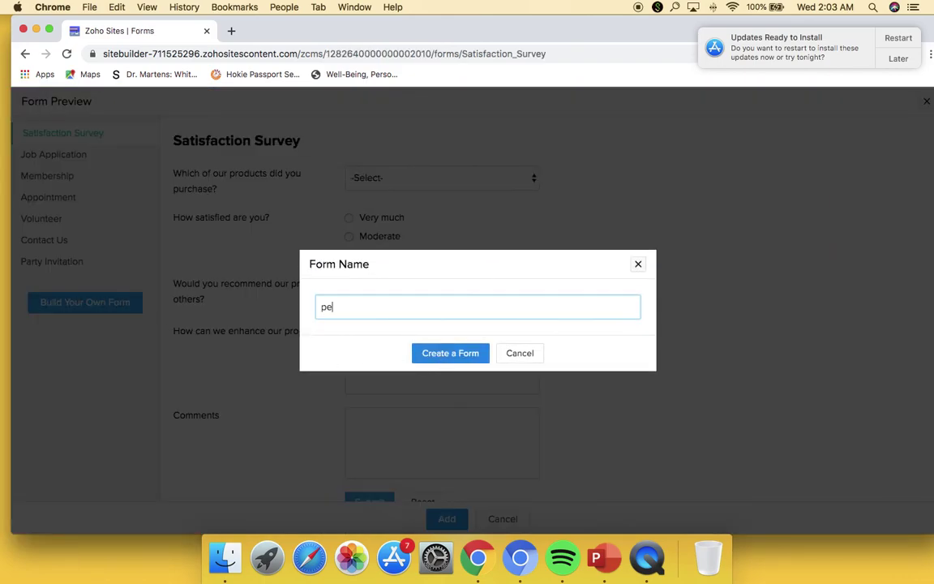
pyautogui.click(443, 355)
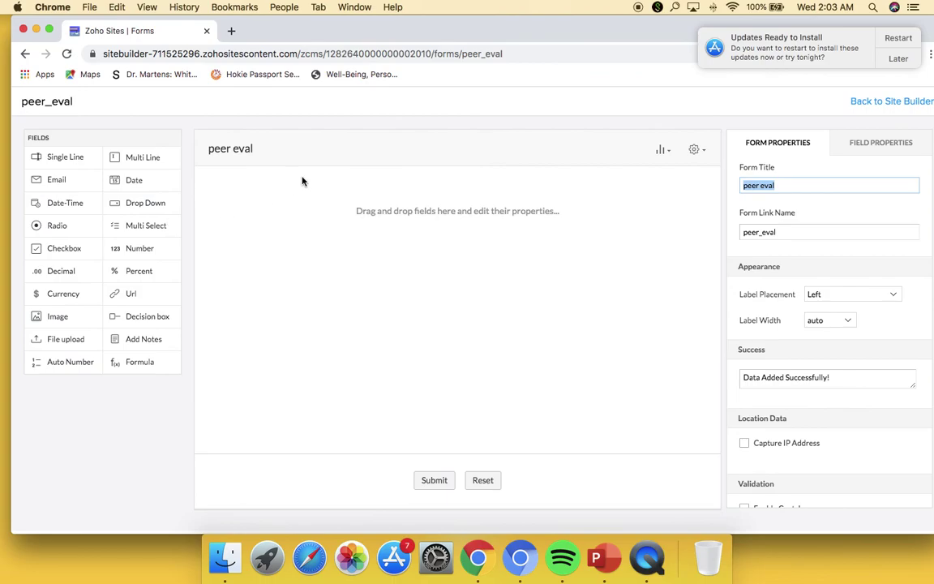
# - Search Google for 'zoho forms' in a new tab, enter the Zoho Forms app, and defer the update notice until tomorrow
pyautogui.click(233, 30)
pyautogui.write('zoho forms')
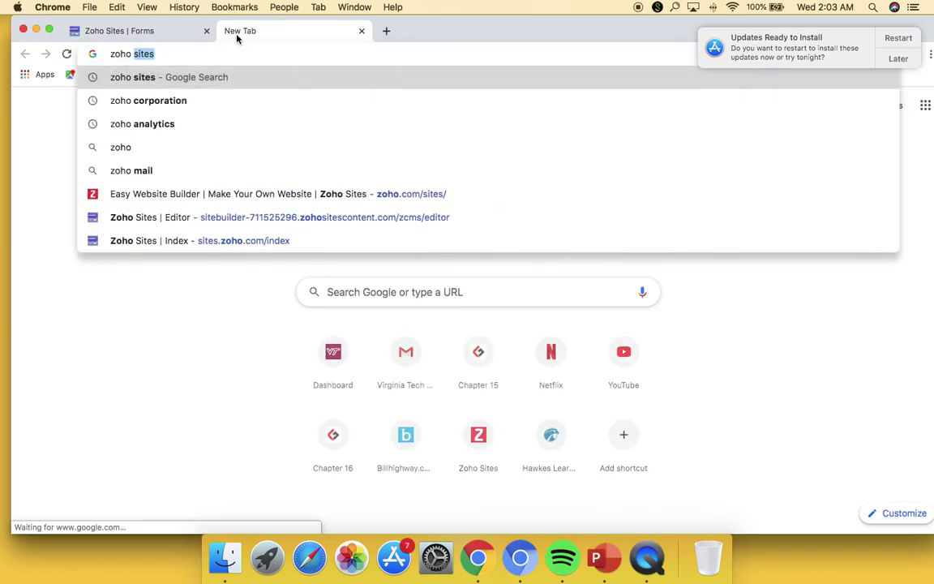
pyautogui.press('Return')
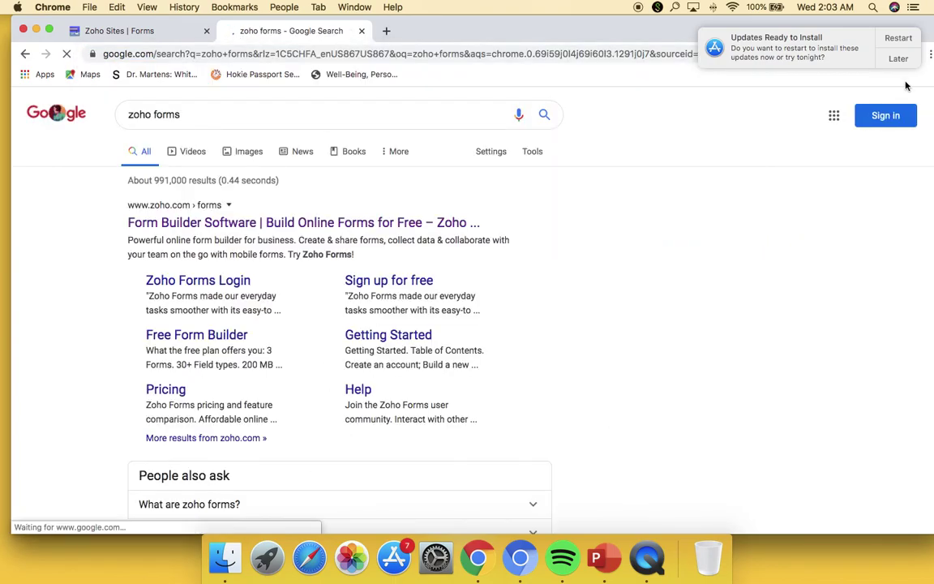
pyautogui.click(285, 224)
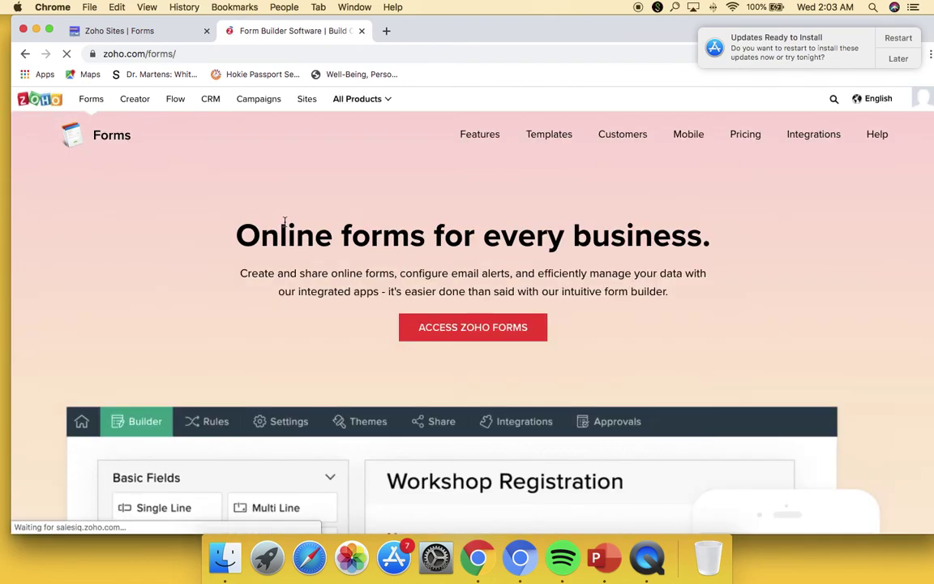
pyautogui.click(519, 331)
pyautogui.click(898, 59)
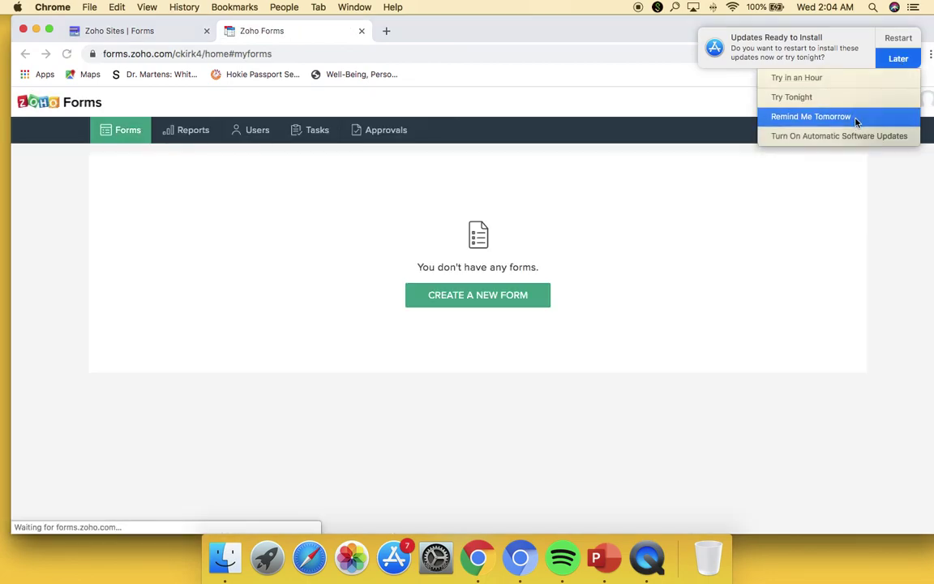
pyautogui.click(857, 118)
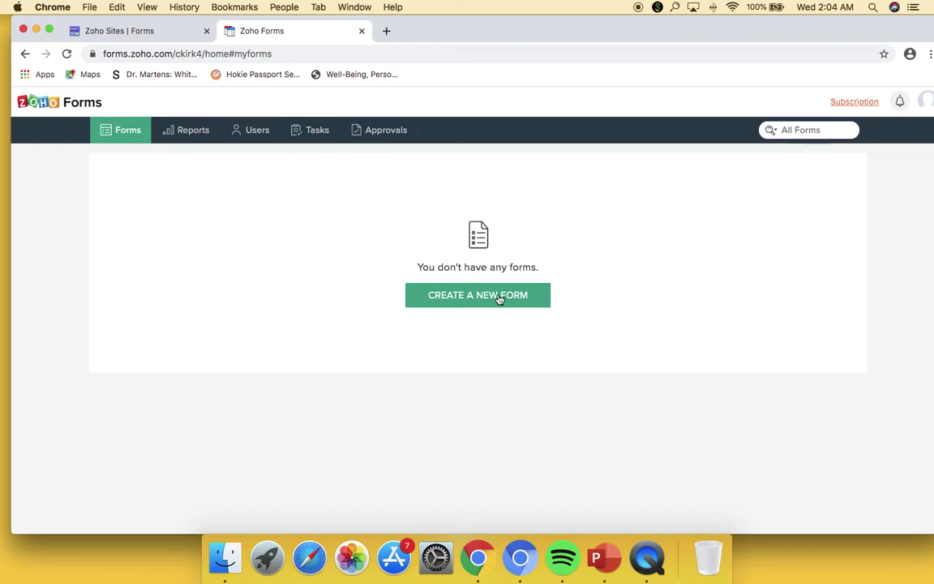
# - Create a form named 'Peer Evaluation' described as 'This will be uhe peer evaluation to use in the demonstration.'
pyautogui.click(545, 302)
pyautogui.write('P')
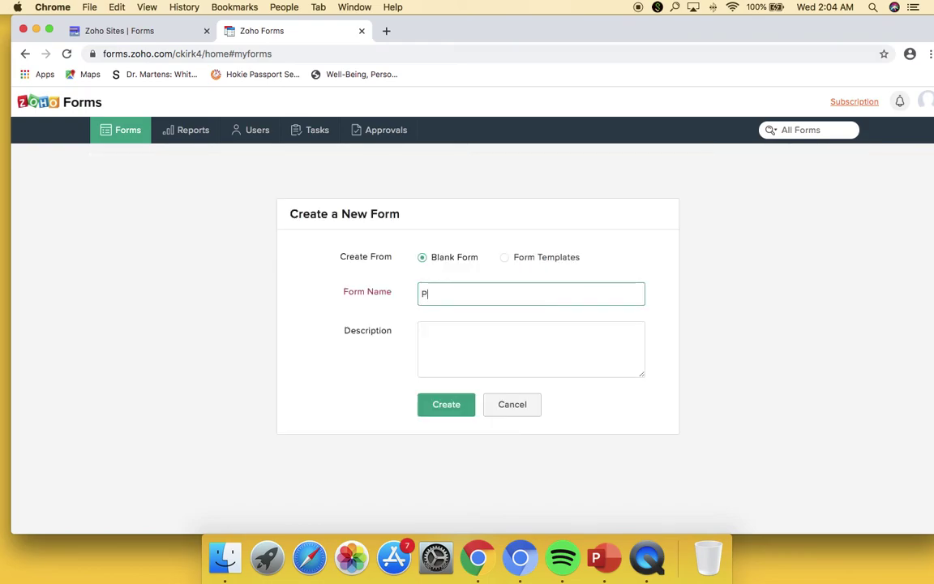
pyautogui.write('eer Evaluation')
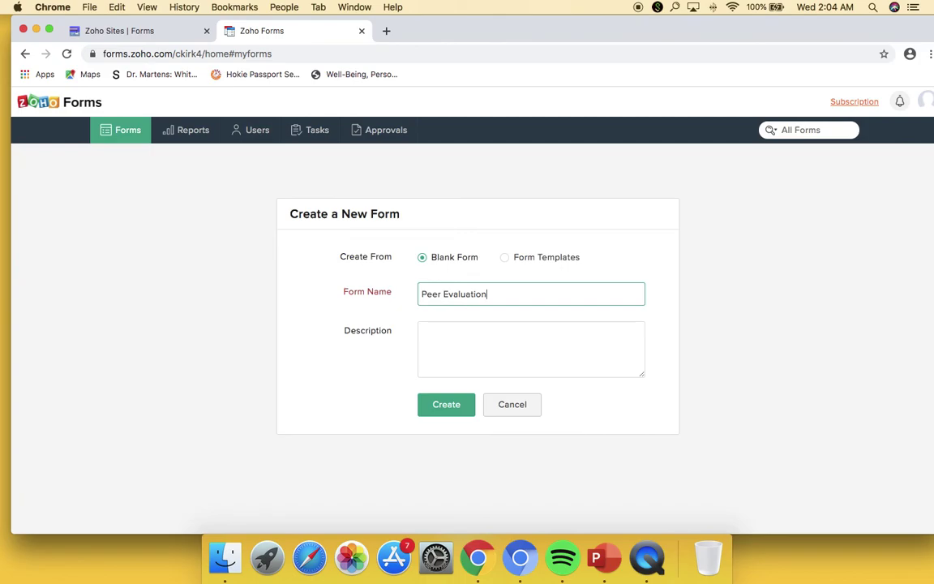
pyautogui.click(492, 337)
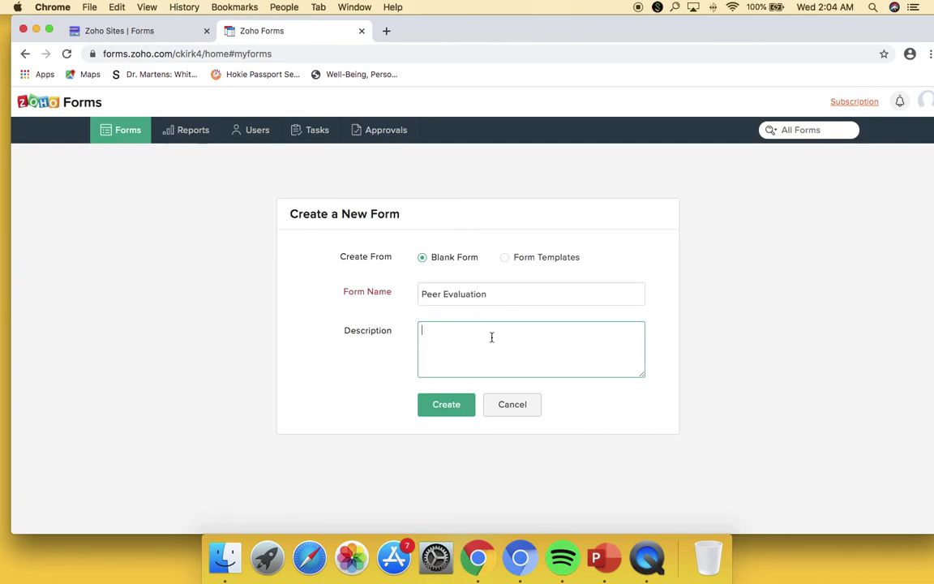
pyautogui.write('This will be uhe peer evaluation to use in')
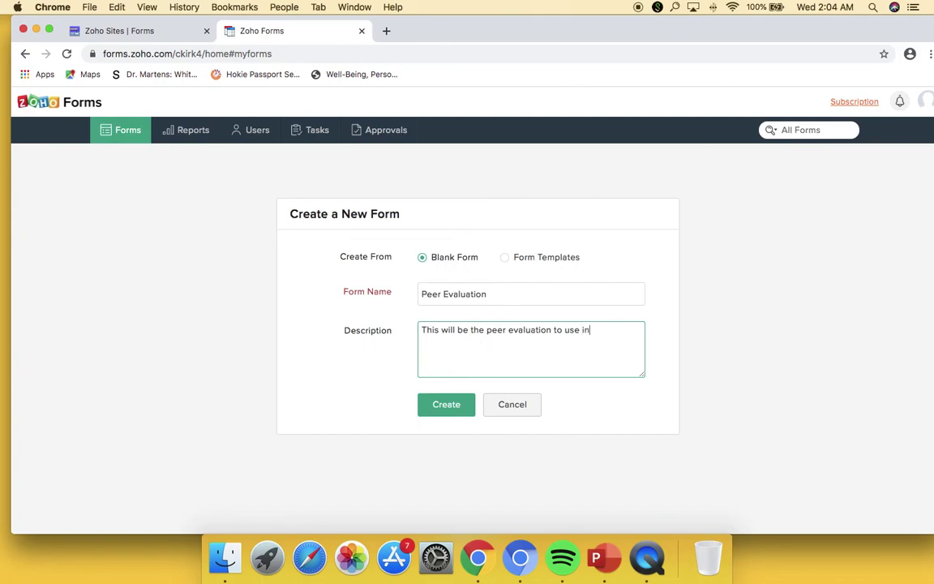
pyautogui.write(' the demonstration.')
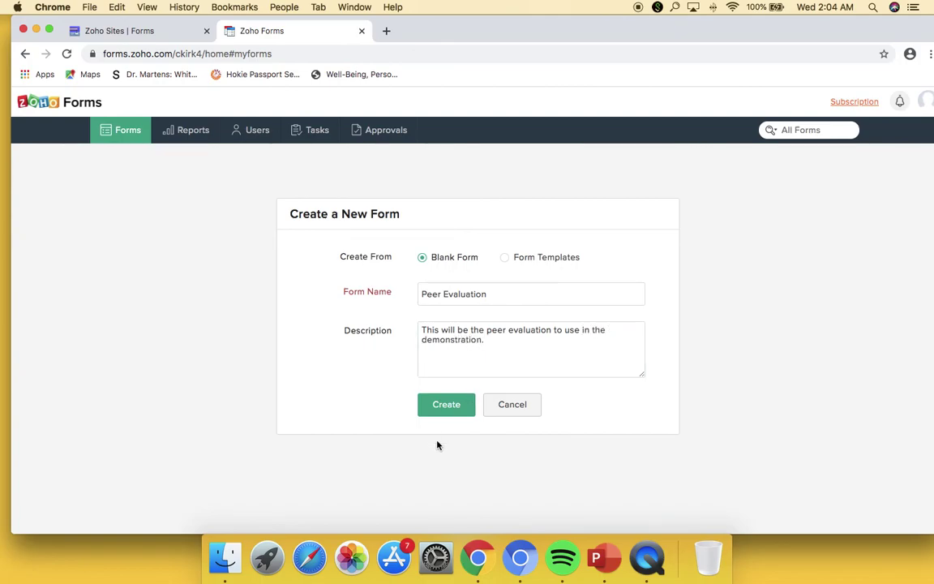
pyautogui.click(461, 407)
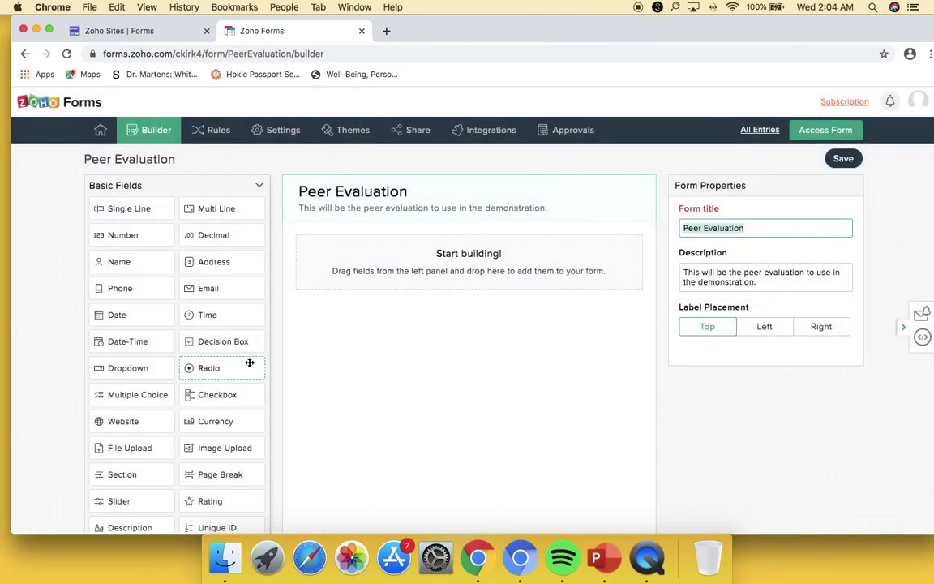
pyautogui.scroll(-1, 383, 356)
pyautogui.scroll(-1, 386, 352)
pyautogui.scroll(-1, 384, 355)
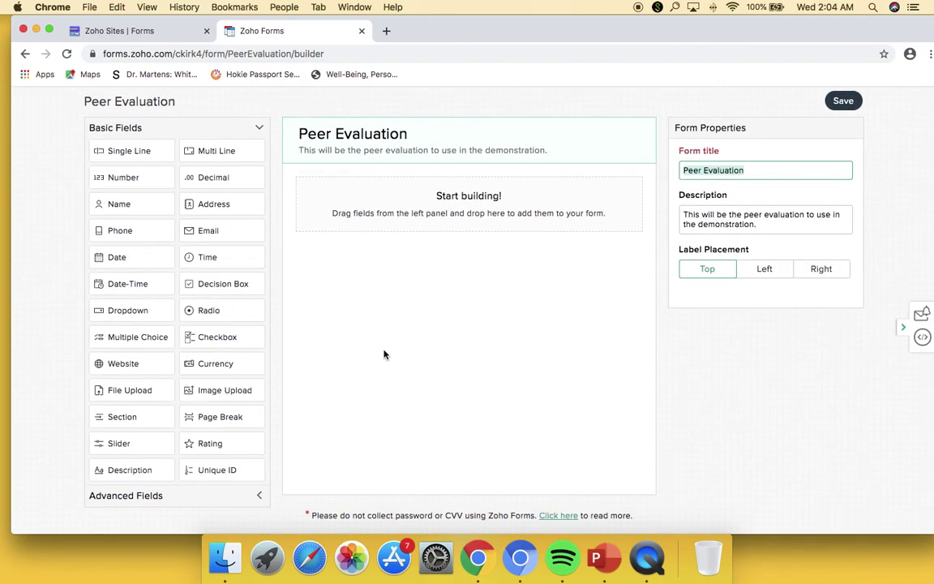
pyautogui.click(260, 497)
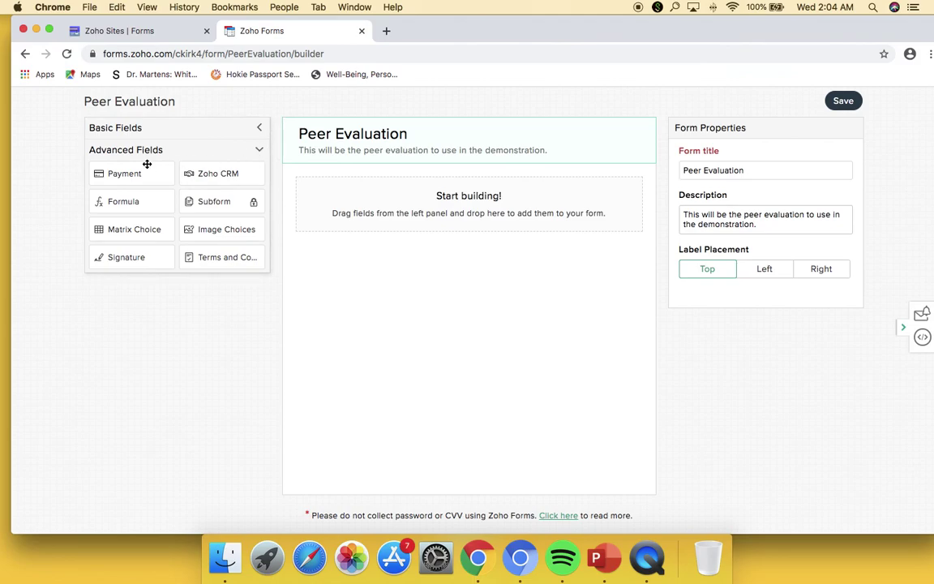
pyautogui.click(229, 130)
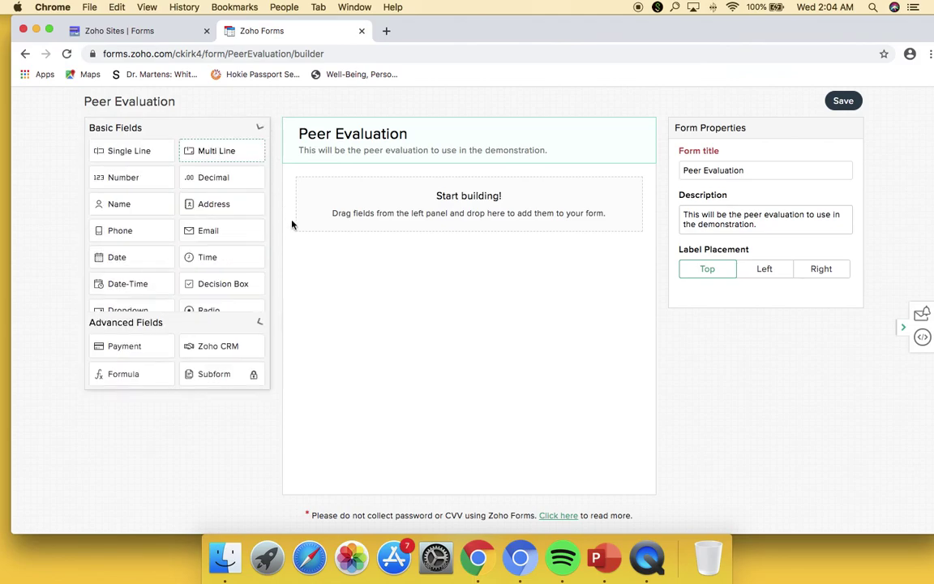
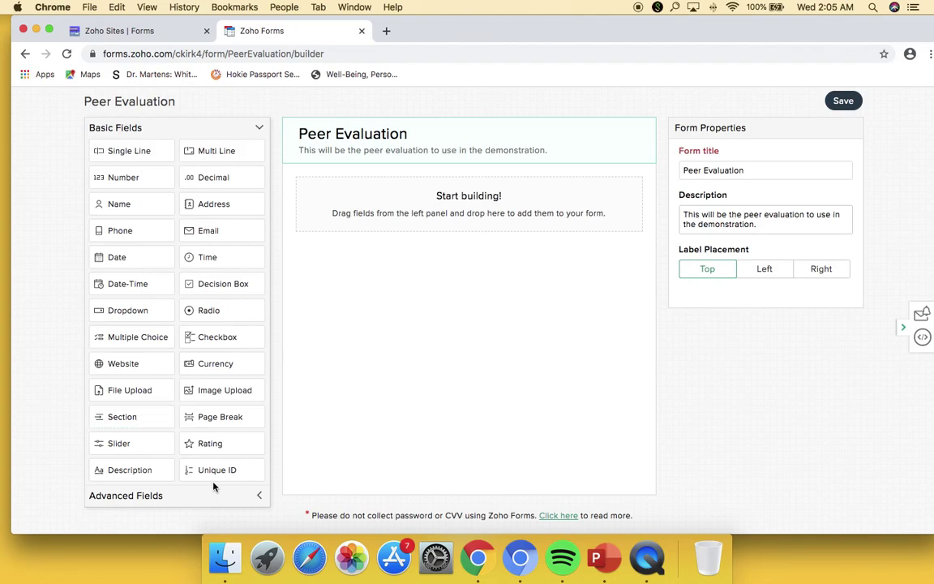
# - Add a 'Student Info' section, then a Date-Time field and a Single Line field below it
pyautogui.moveTo(145, 417); pyautogui.dragTo(381, 197)
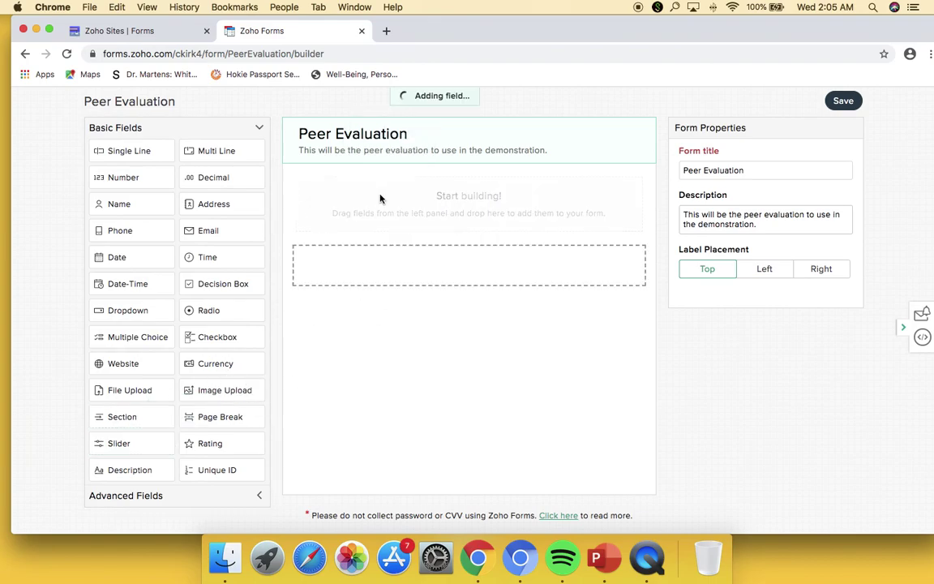
pyautogui.write('Student Info')
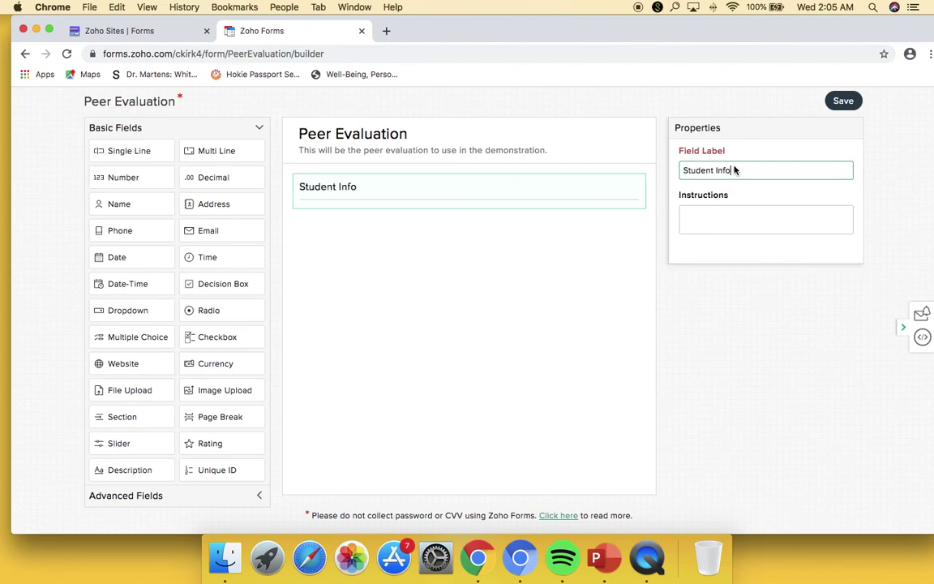
pyautogui.click(562, 249)
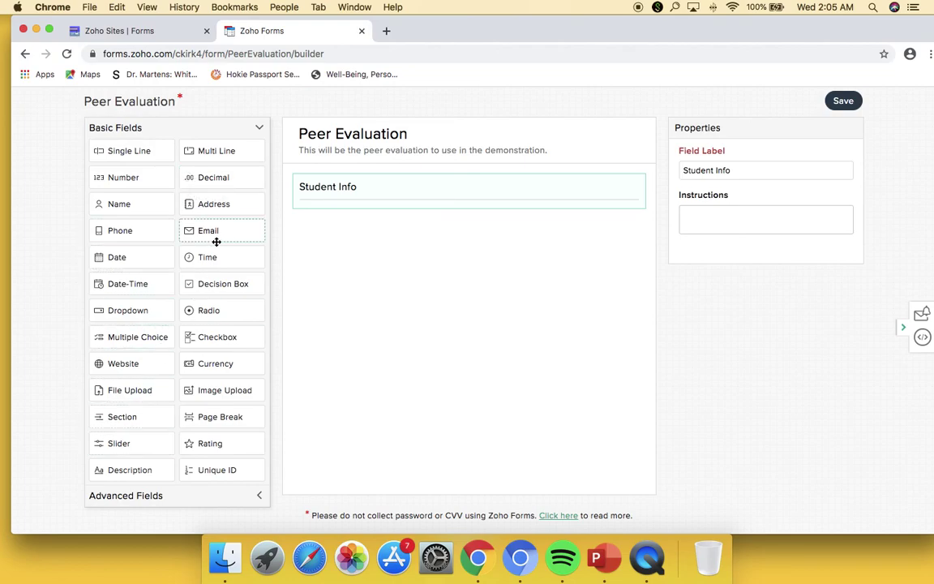
pyautogui.moveTo(140, 286); pyautogui.dragTo(344, 246)
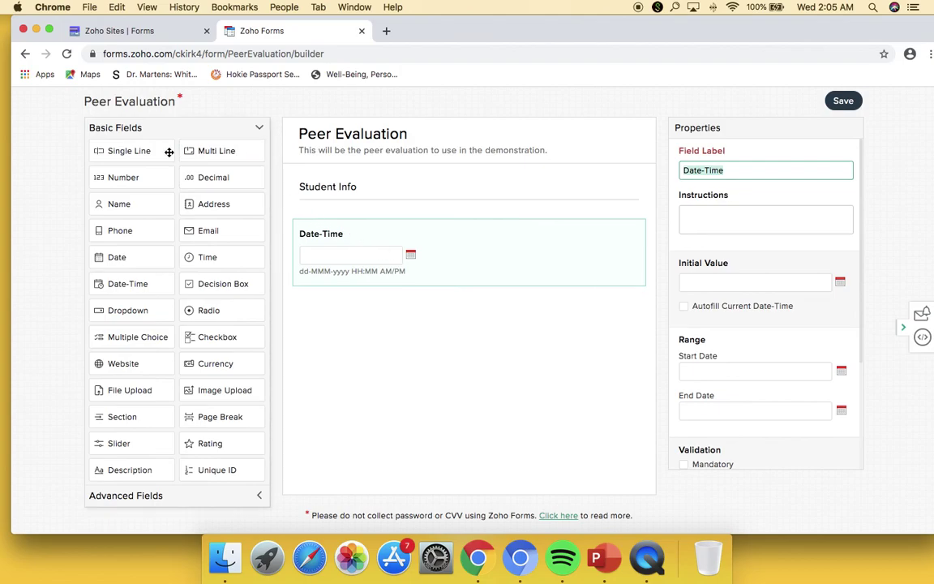
pyautogui.moveTo(134, 151); pyautogui.dragTo(358, 315)
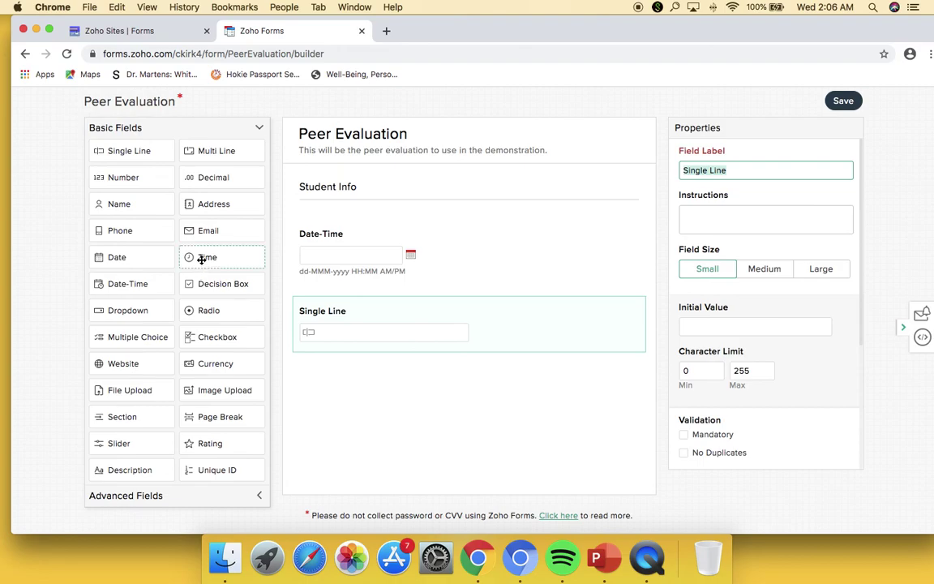
# - Add a second Single Line field and label the fields Today's Date, Peer Name and Group ID
pyautogui.moveTo(170, 152); pyautogui.dragTo(348, 378)
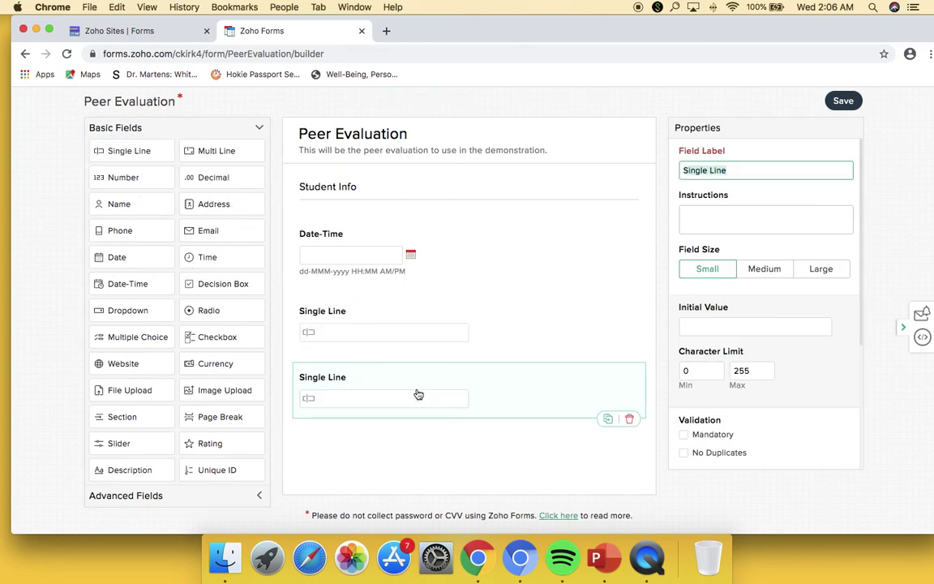
pyautogui.click(442, 248)
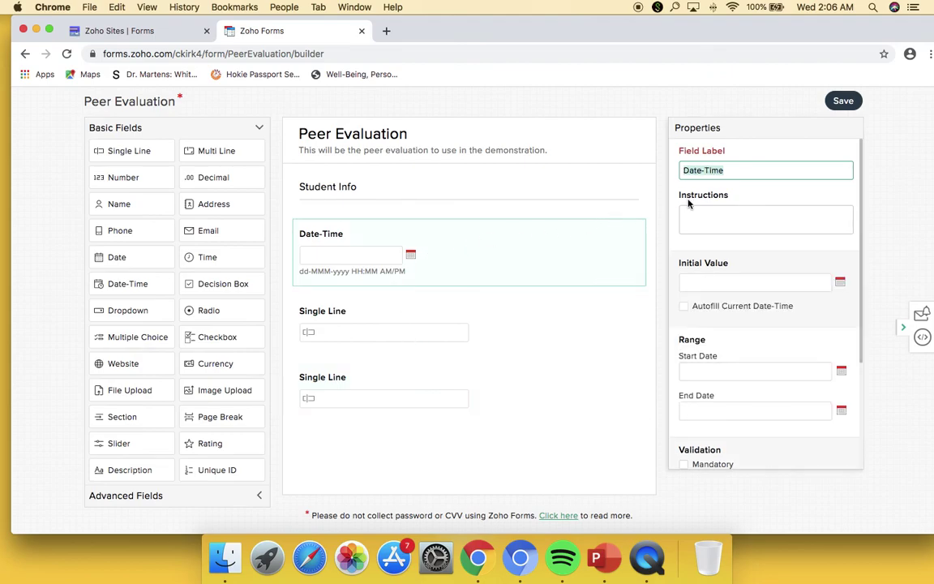
pyautogui.write("Today's D")
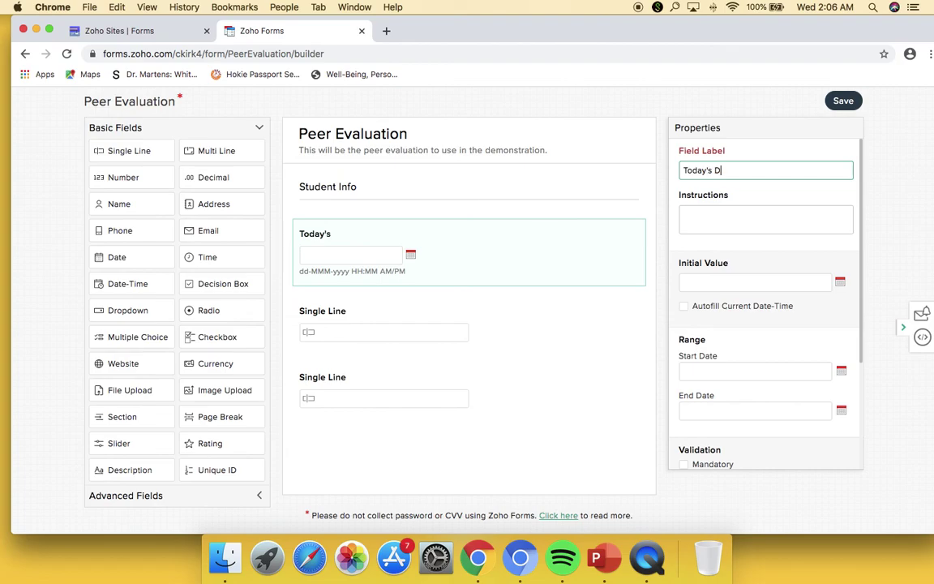
pyautogui.write('ate')
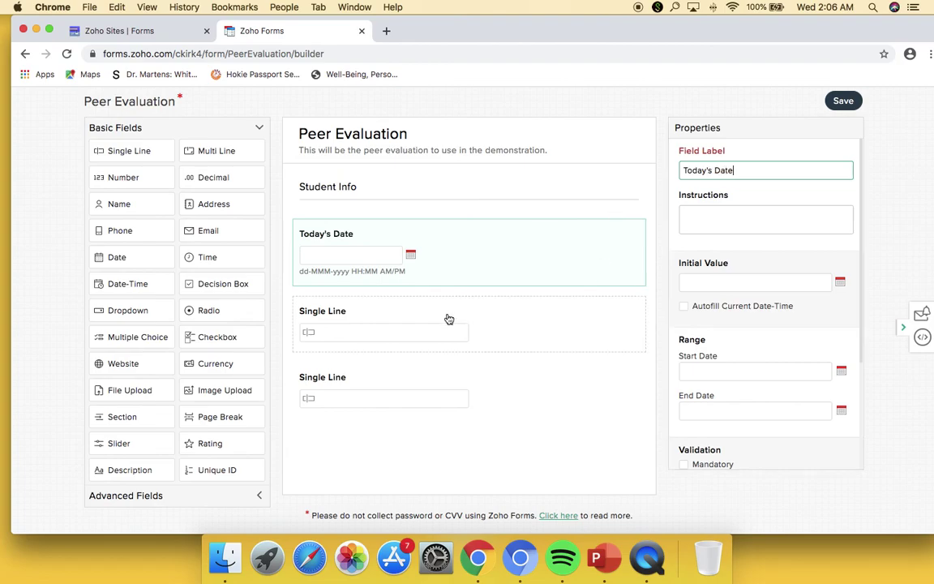
pyautogui.click(449, 317)
pyautogui.write('Peer Name:')
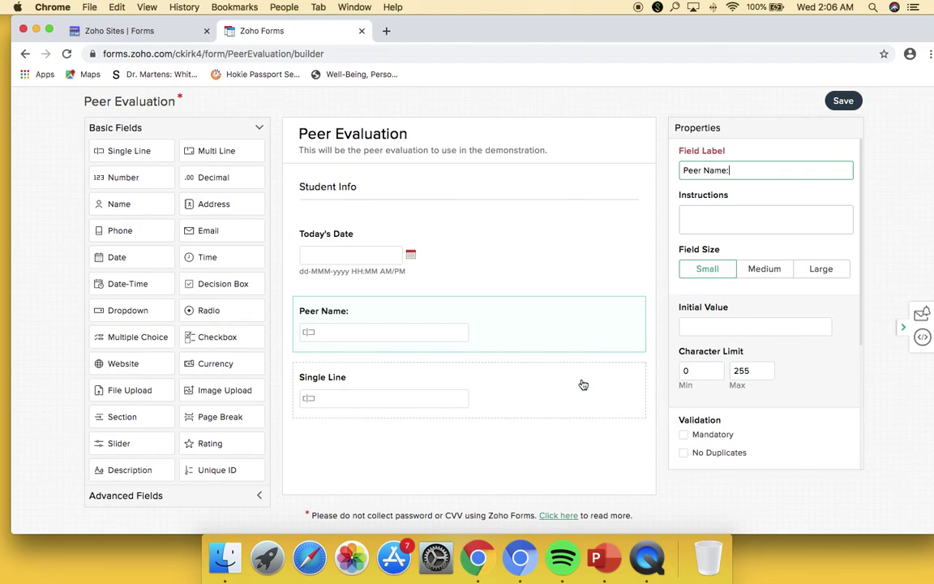
pyautogui.click(584, 383)
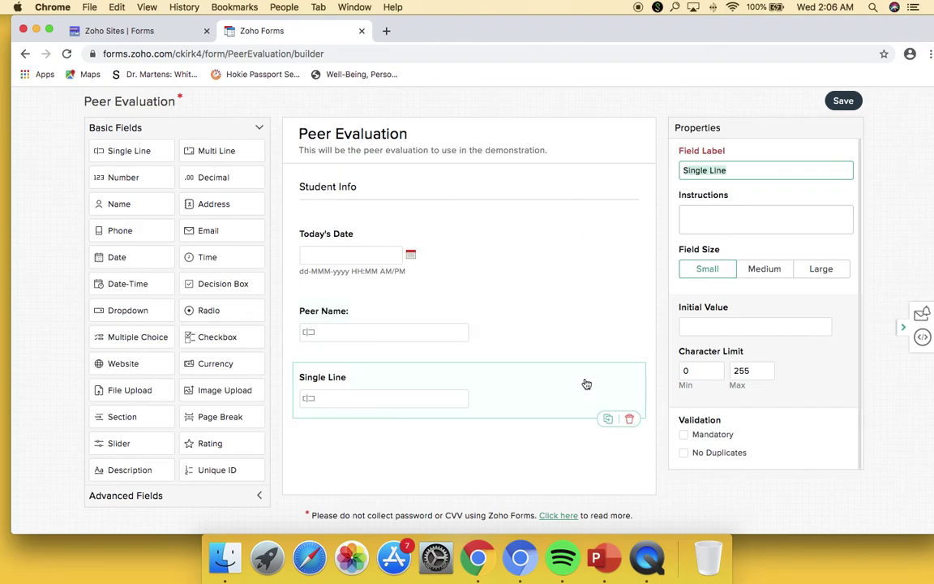
pyautogui.write('Group ID')
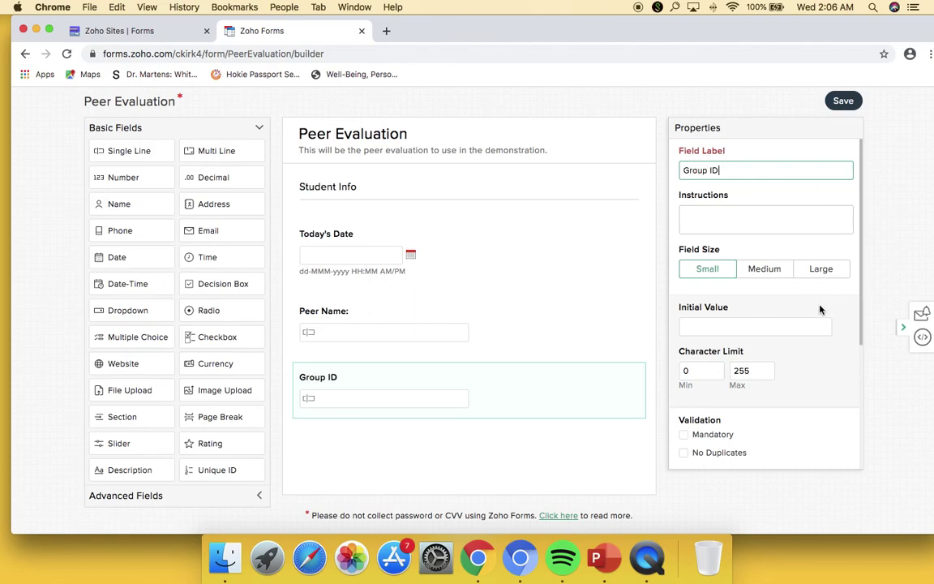
# - Mark Group ID, Peer Name and Today's Date as mandatory fields
pyautogui.scroll(-2, 824, 313)
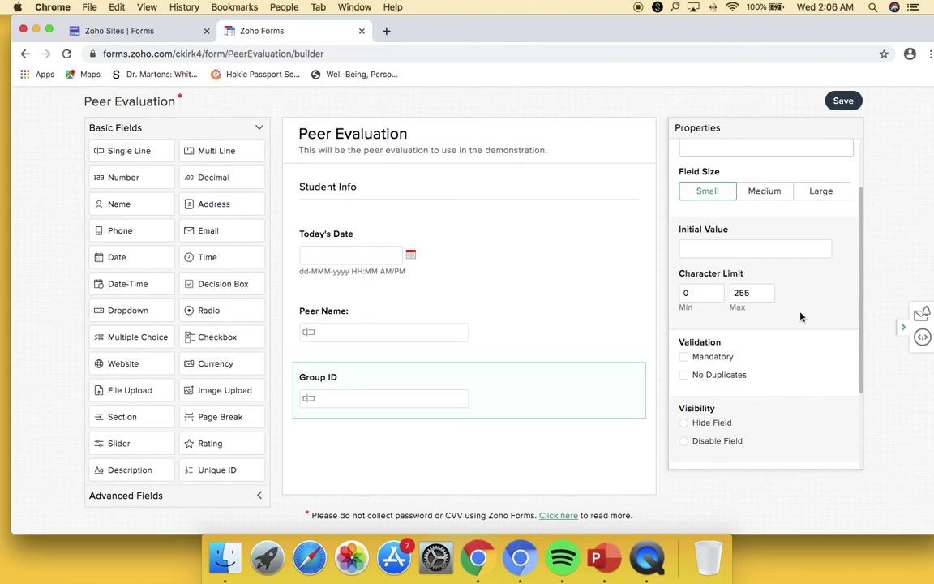
pyautogui.click(688, 361)
pyautogui.click(560, 329)
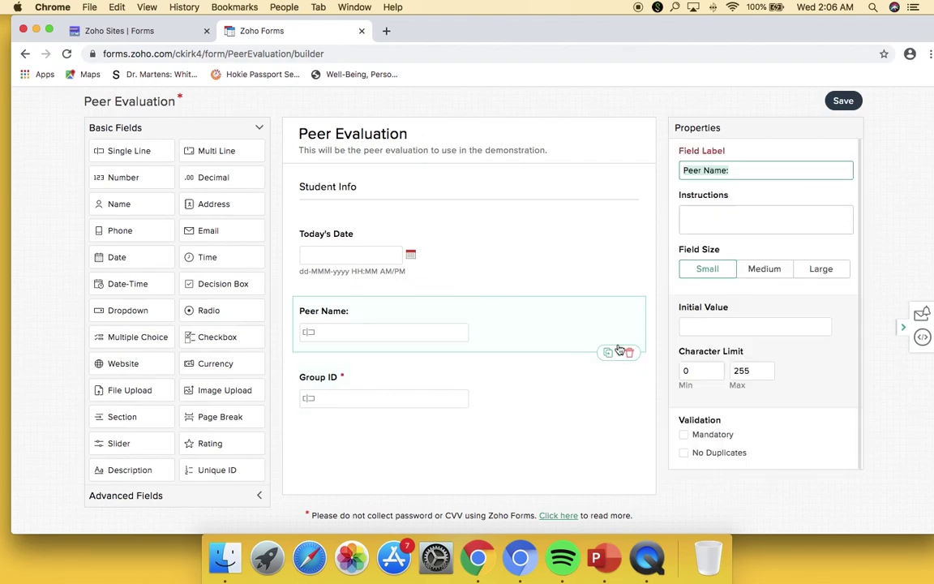
pyautogui.click(689, 434)
pyautogui.click(523, 239)
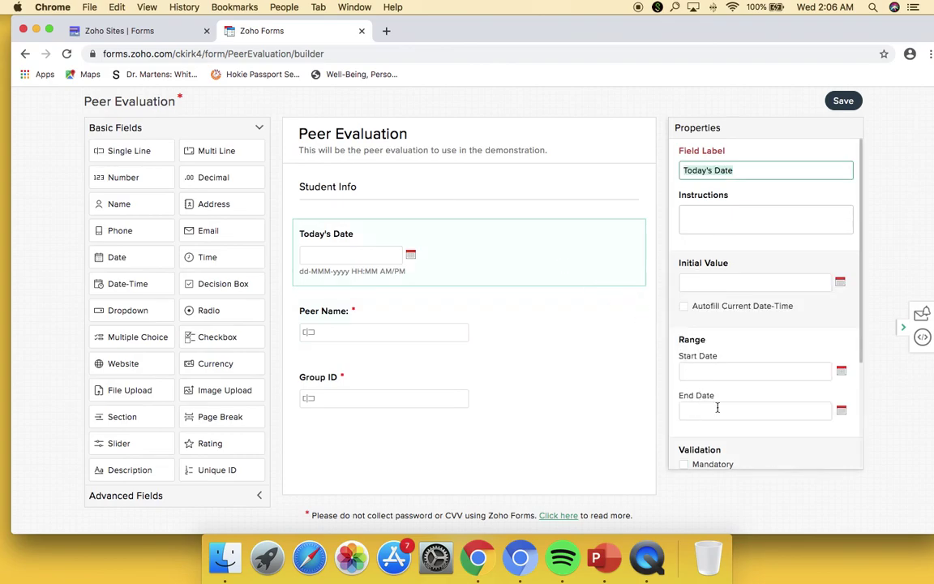
pyautogui.scroll(-3, 717, 408)
pyautogui.click(684, 405)
pyautogui.scroll(-1, 527, 383)
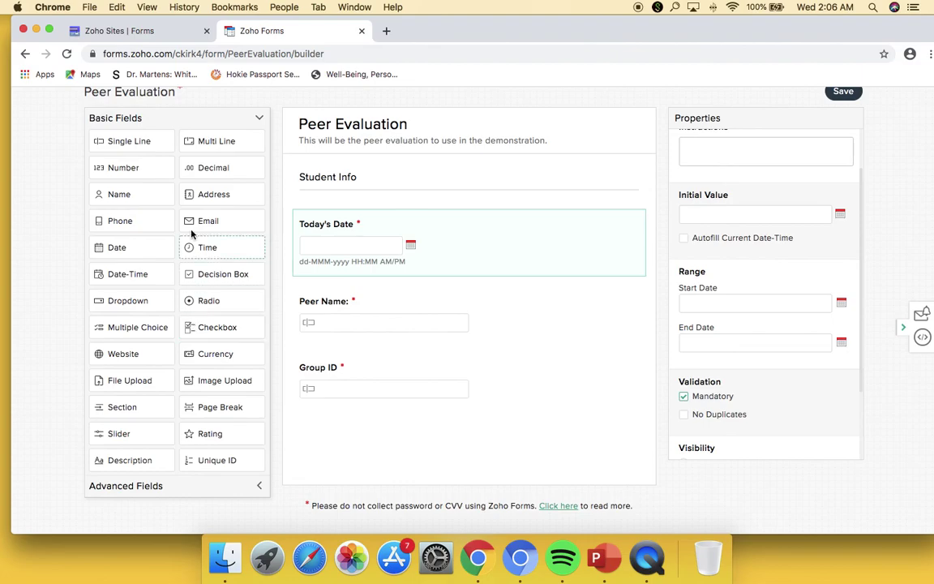
# - Add a 'Contributes to Team Project' section below Group ID with three Dropdown fields under it
pyautogui.moveTo(129, 408); pyautogui.dragTo(377, 459)
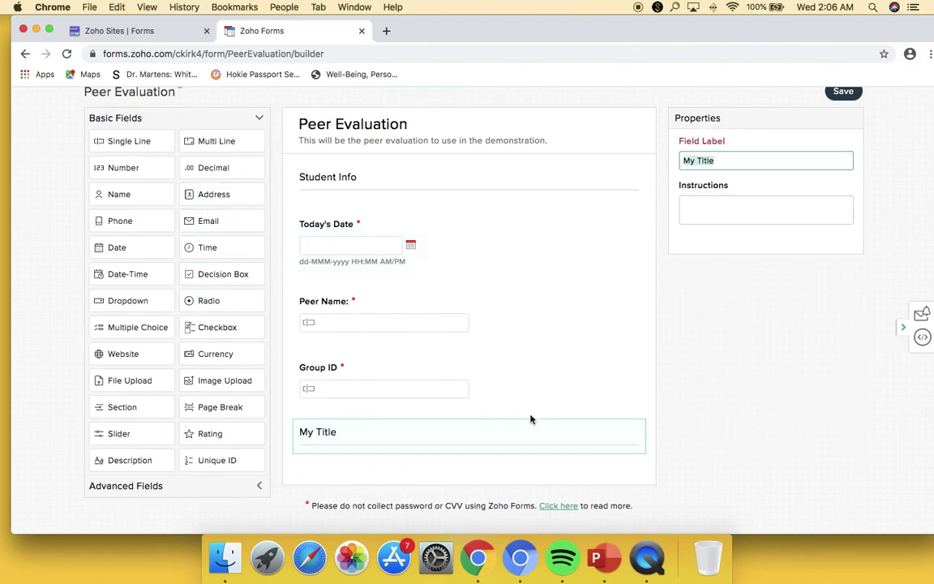
pyautogui.write('Contributes to ')
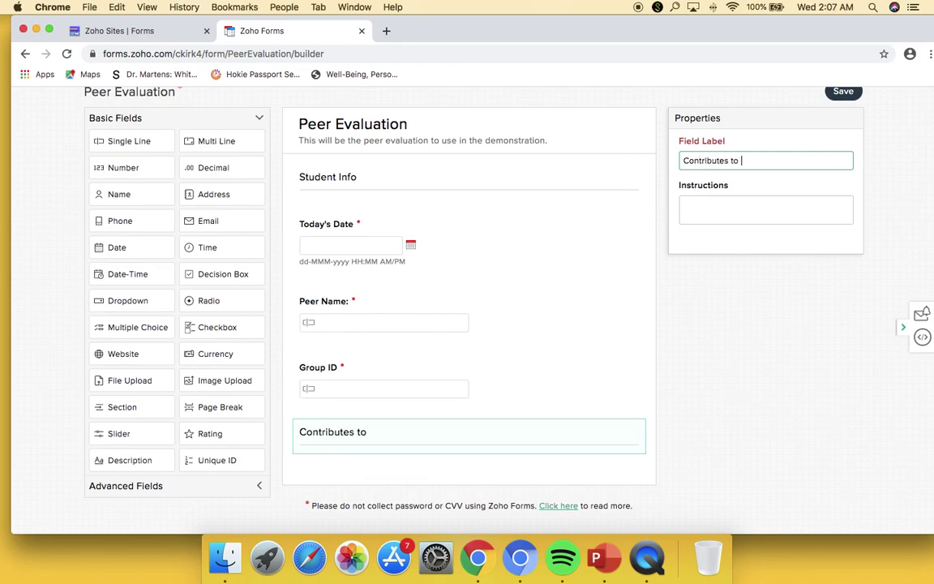
pyautogui.write('Team Project')
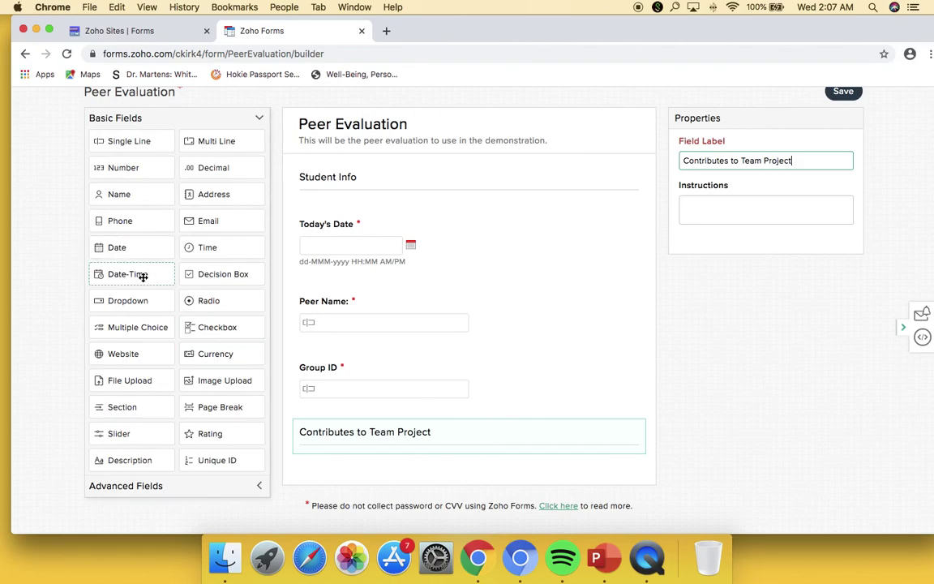
pyautogui.moveTo(136, 300); pyautogui.dragTo(352, 469)
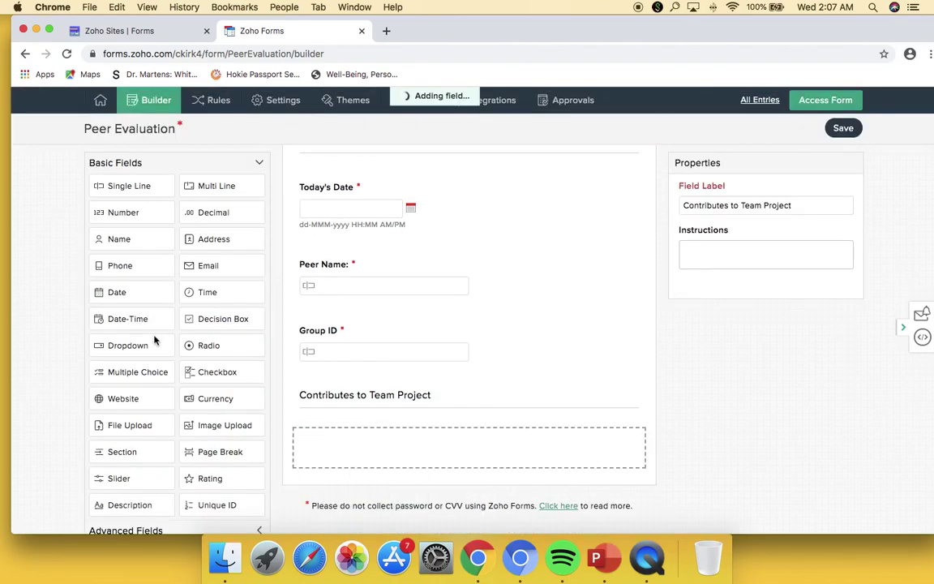
pyautogui.moveTo(140, 344); pyautogui.dragTo(357, 450)
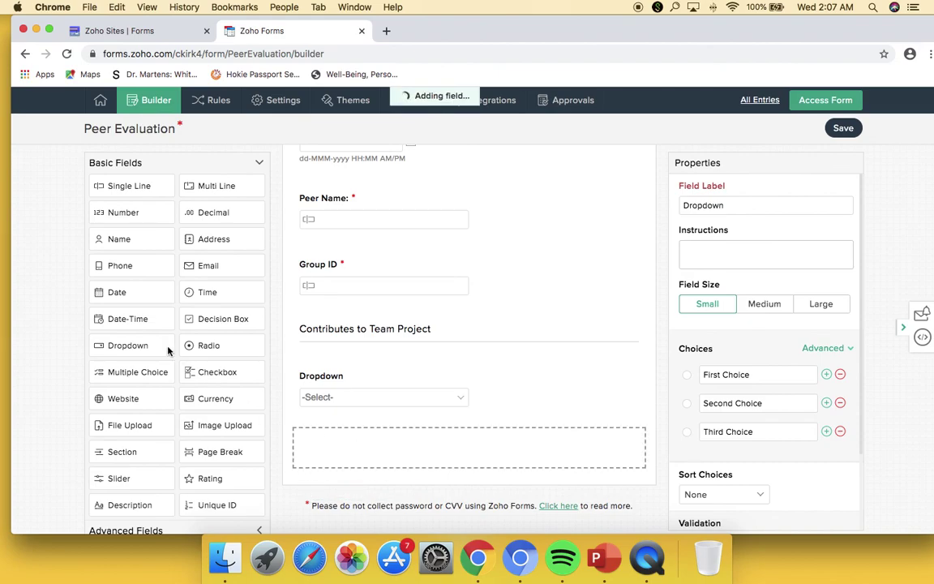
pyautogui.moveTo(129, 347); pyautogui.dragTo(348, 464)
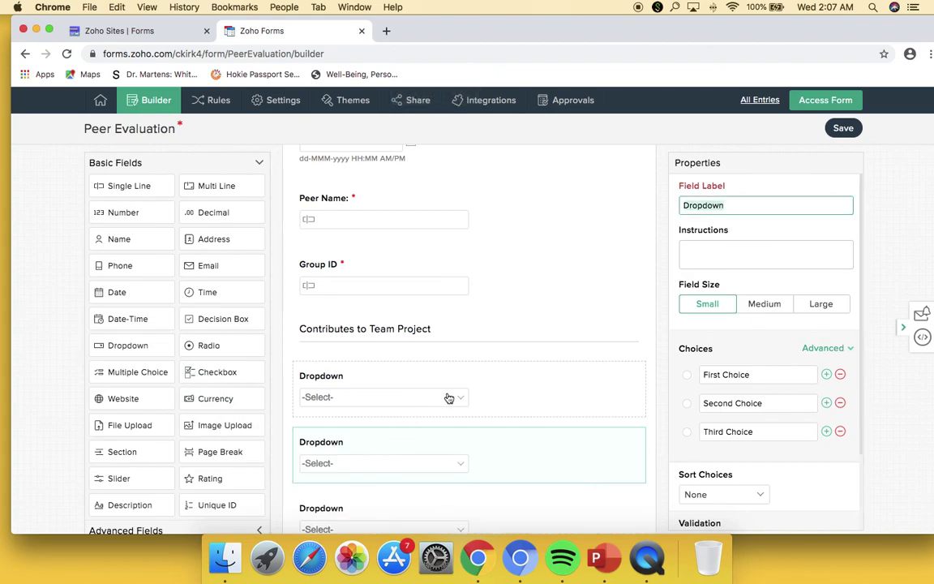
pyautogui.click(512, 385)
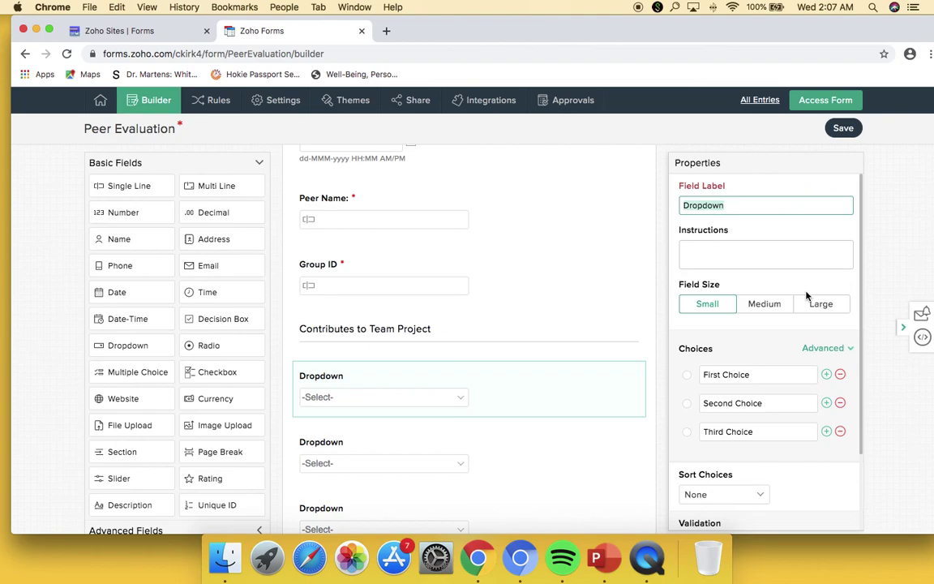
# - Label the first dropdown 'Communicates actively and constructively'
pyautogui.write('C')
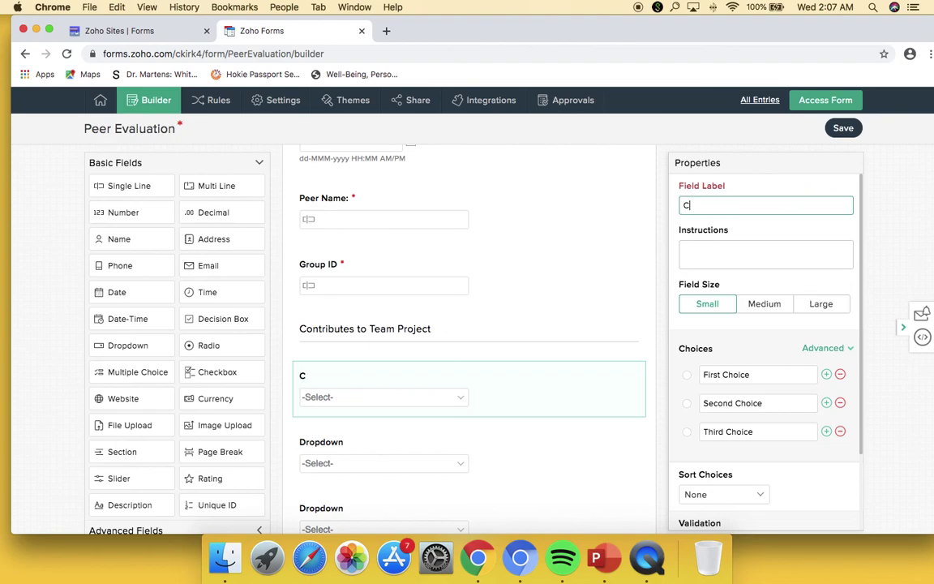
pyautogui.write('ommunicate')
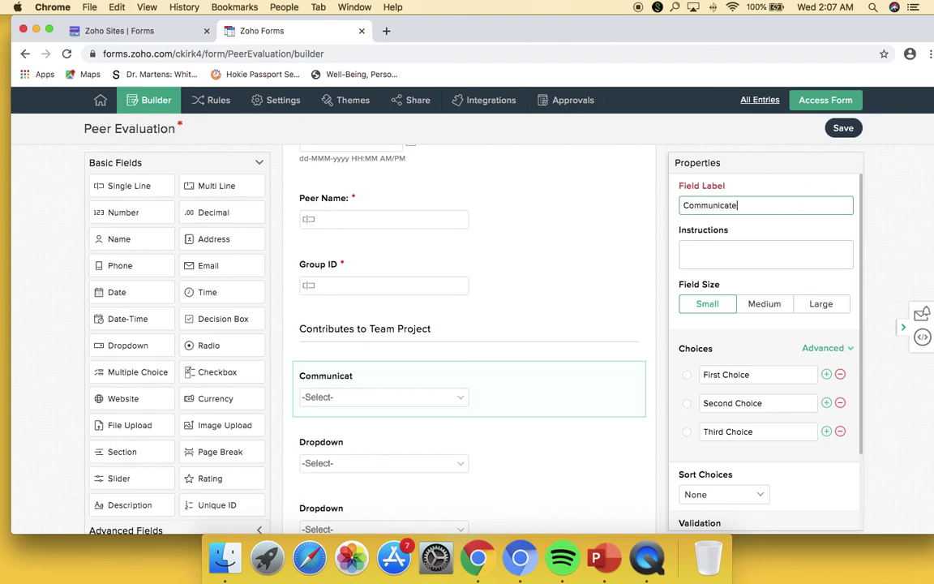
pyautogui.write('s actively and co')
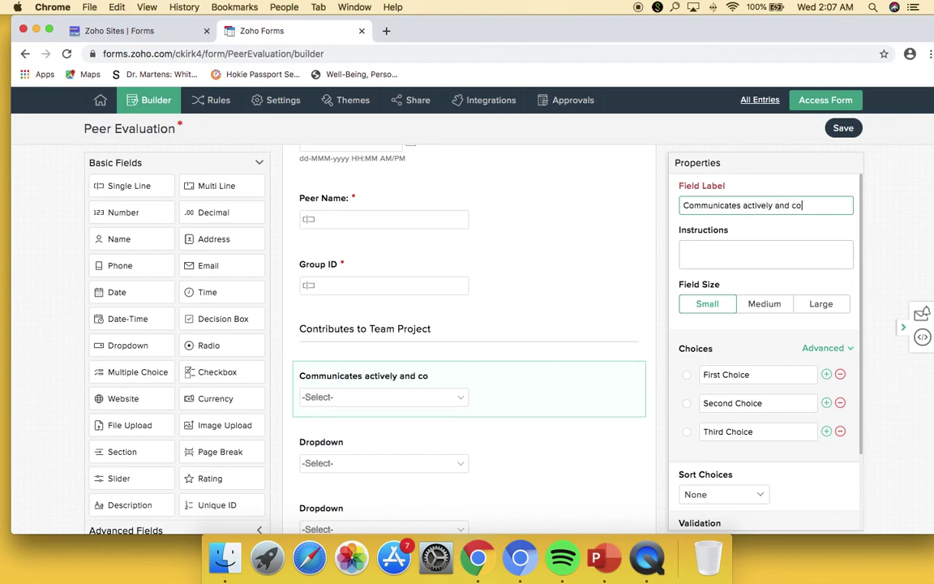
pyautogui.write('nstructively')
pyautogui.click(823, 348)
pyautogui.click(741, 373)
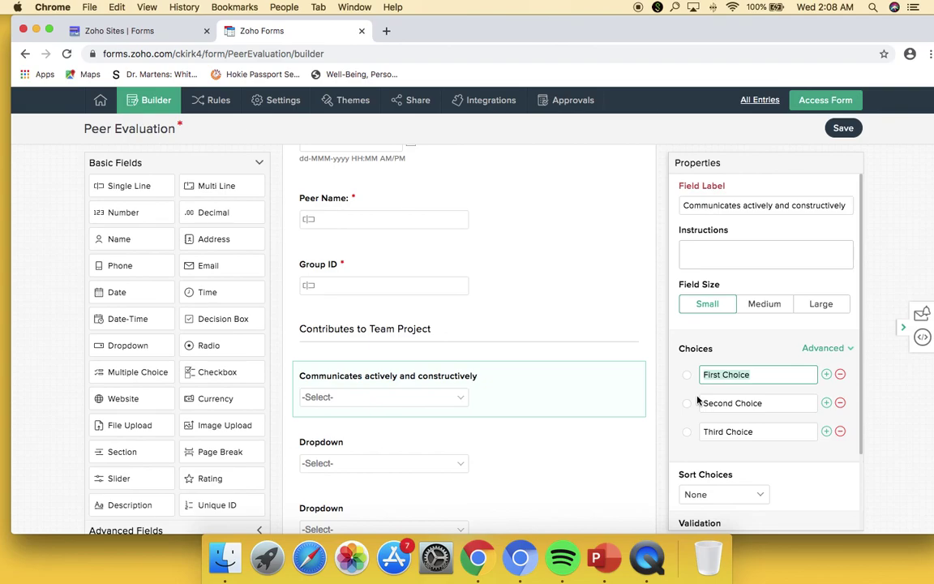
# - Set its answer choices to 1, 2, 3, 4 and 5, adding rows as needed
pyautogui.write('1')
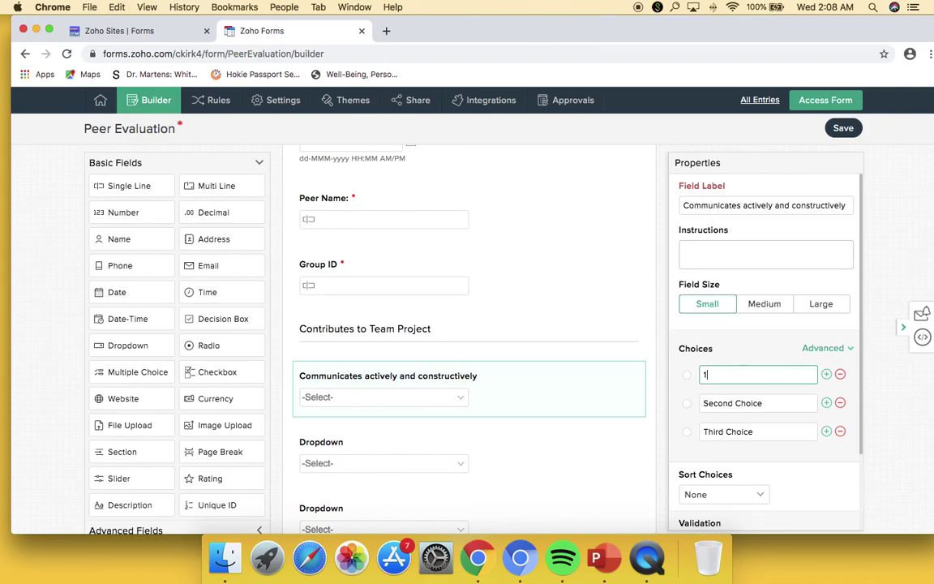
pyautogui.press('Tab')
pyautogui.write('2')
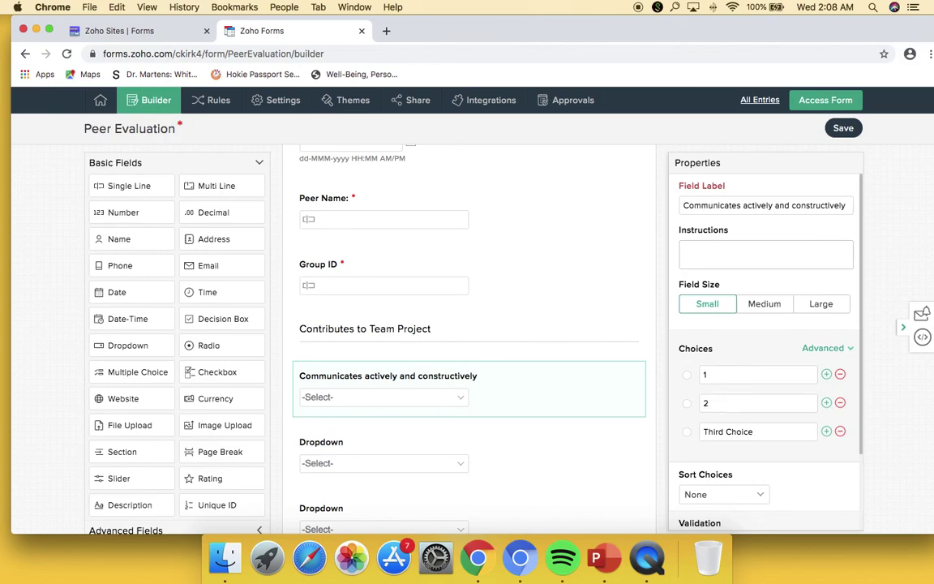
pyautogui.press('Tab')
pyautogui.write('3')
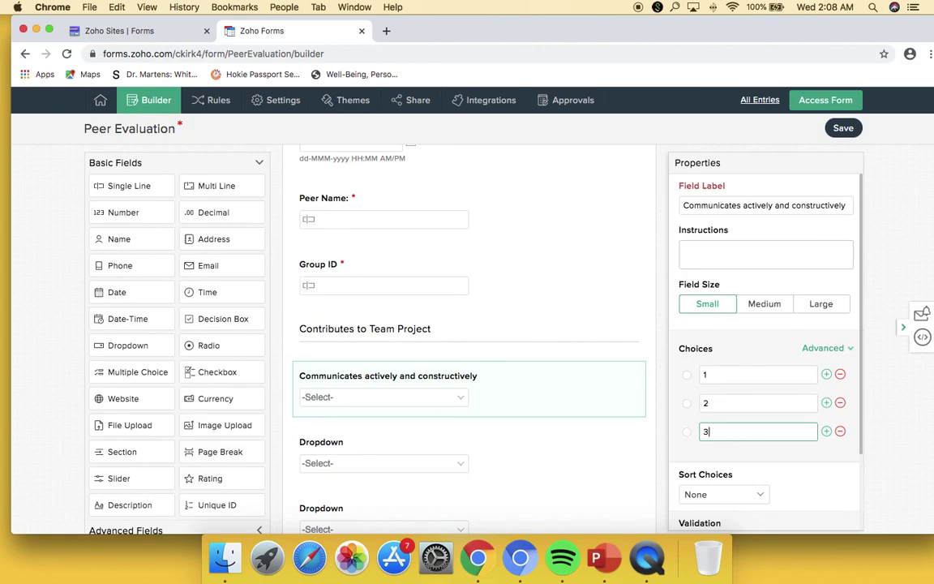
pyautogui.click(827, 403)
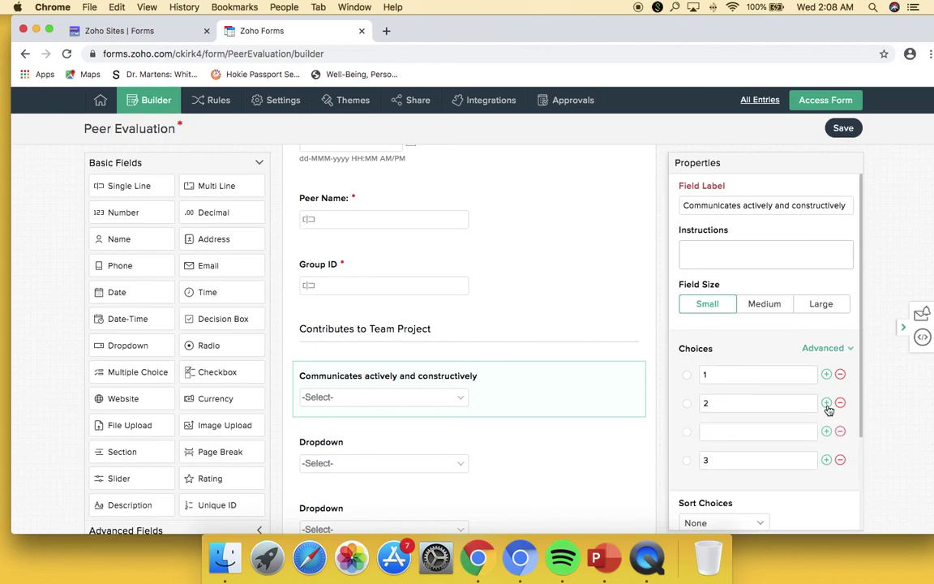
pyautogui.click(827, 403)
pyautogui.write('3')
pyautogui.press('Tab')
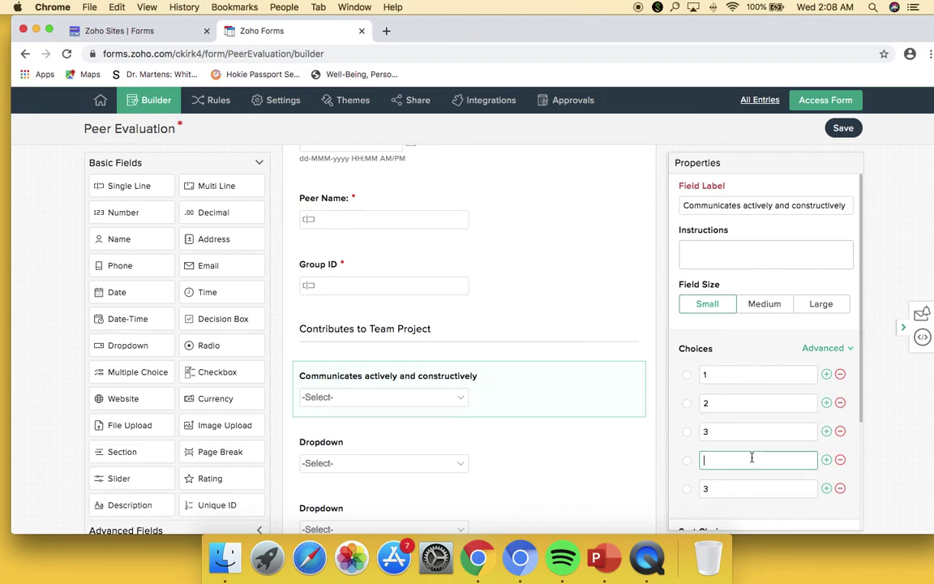
pyautogui.write('4')
pyautogui.press('Tab')
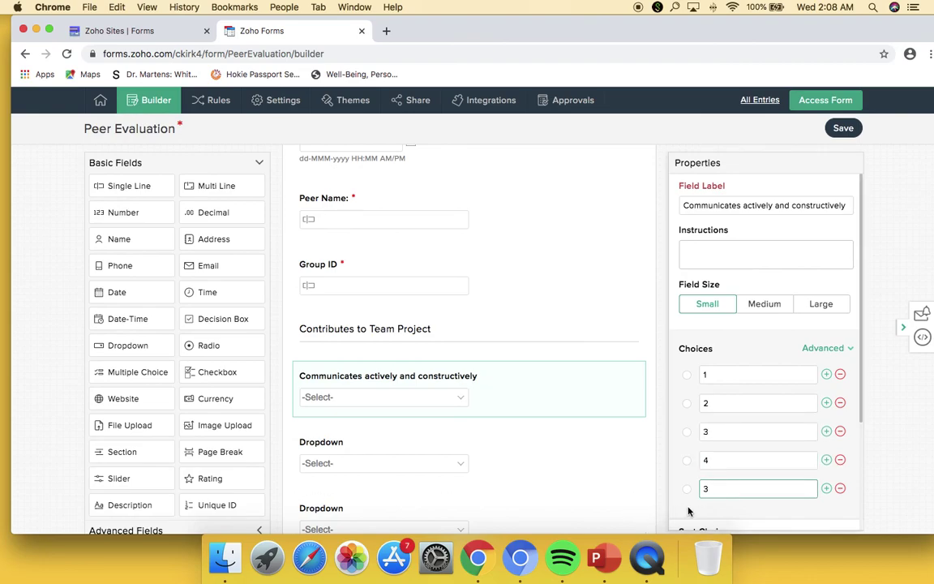
pyautogui.press('BackSpace')
pyautogui.write('5')
pyautogui.click(527, 438)
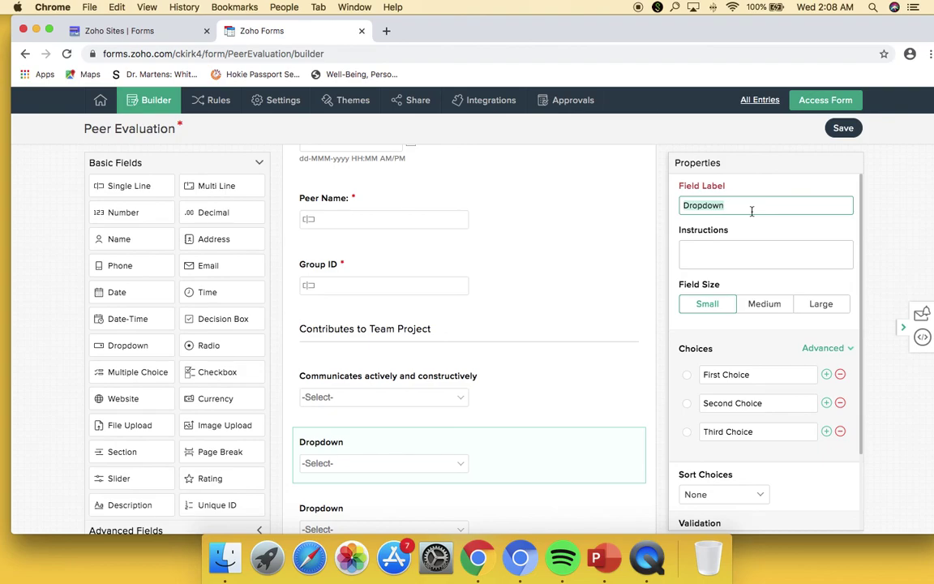
# - Relabel the second dropdown 'Encourages all perspective be considered and acknowledges contributions' and add two choice rows
pyautogui.write('E')
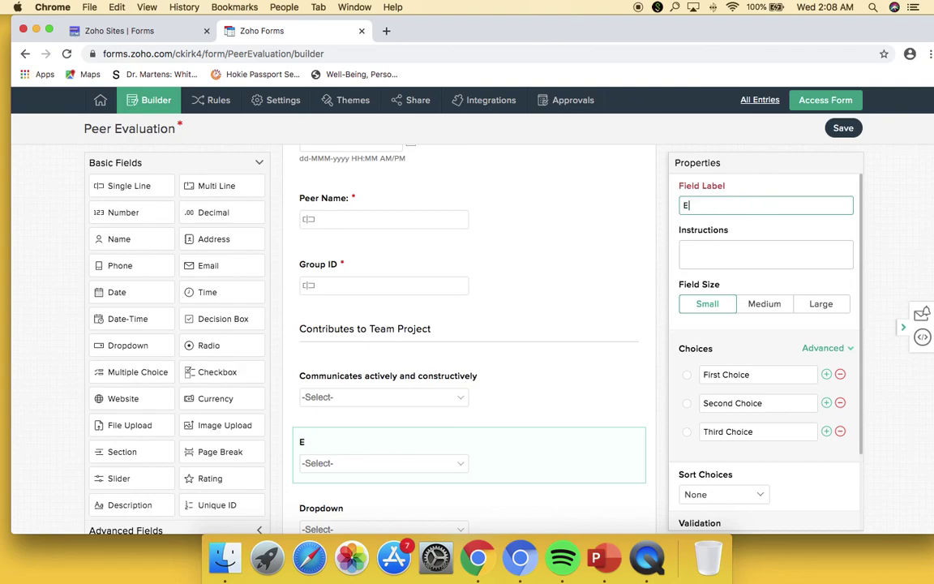
pyautogui.write('ncourages all ')
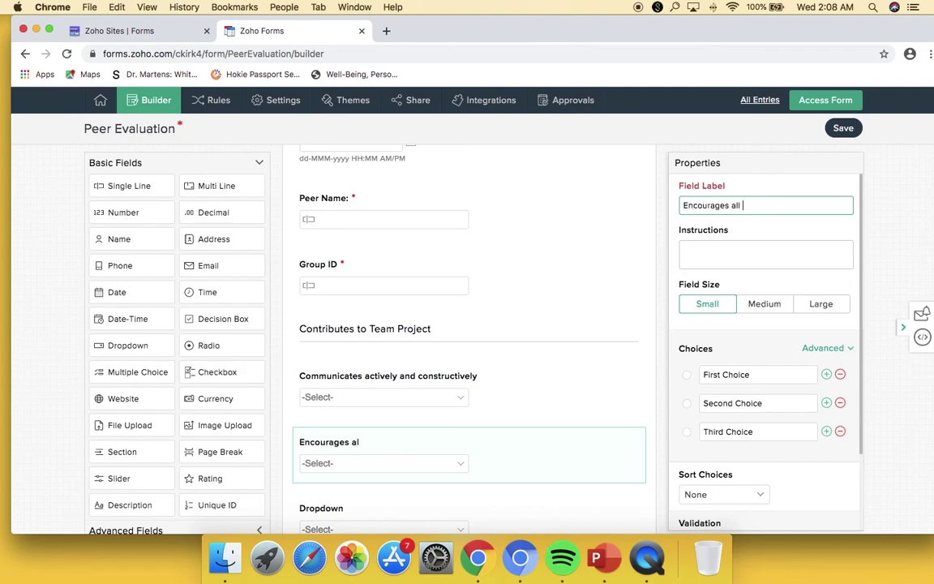
pyautogui.write('perspective')
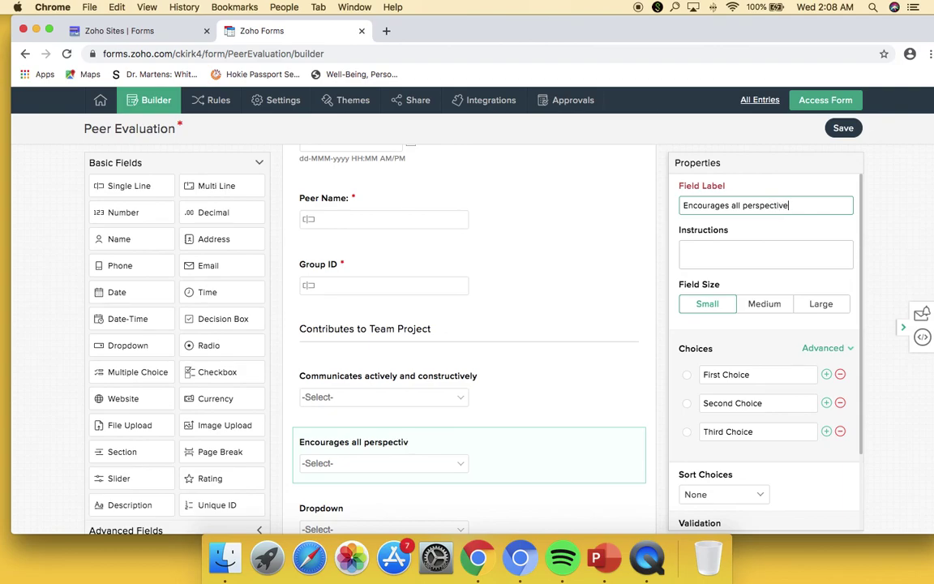
pyautogui.write(' be considered and ')
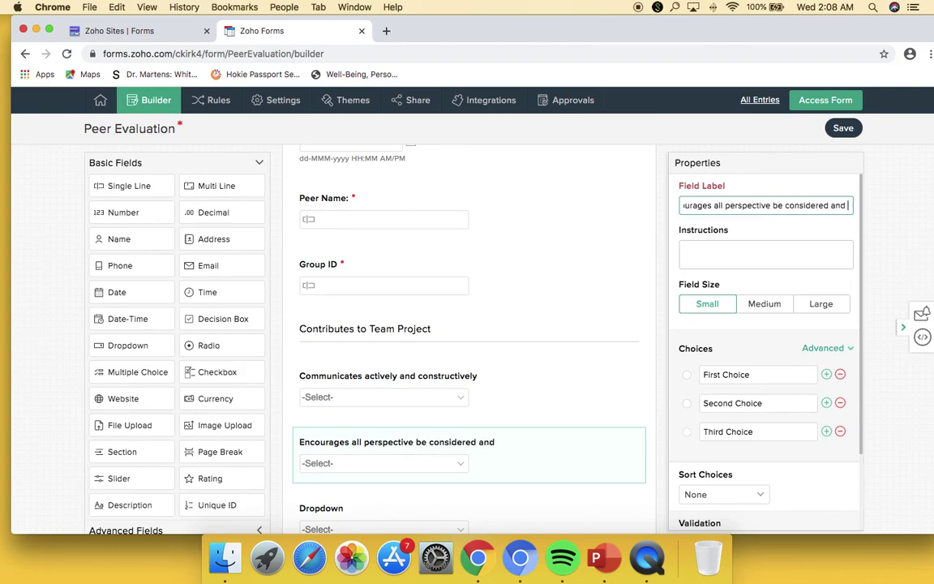
pyautogui.write('acknowle')
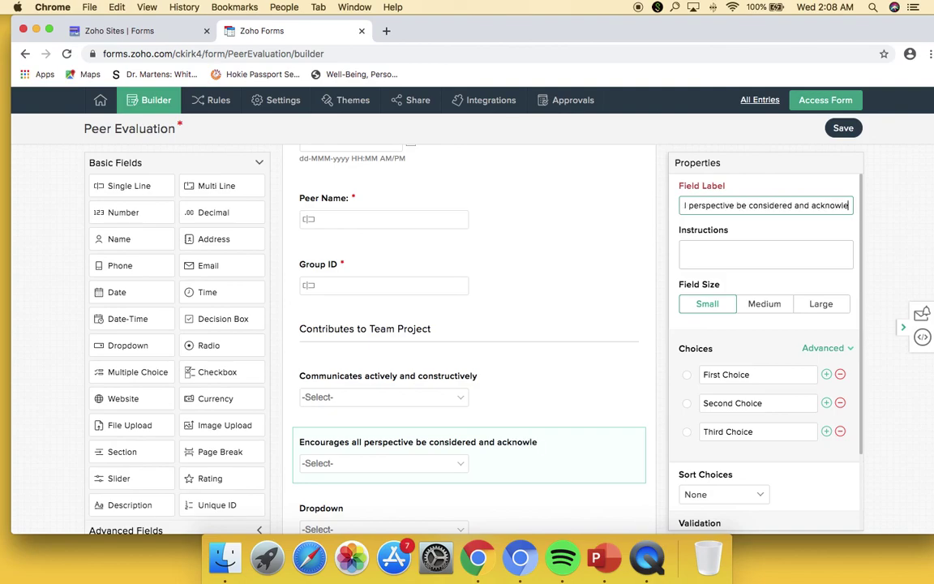
pyautogui.write('dges contributions')
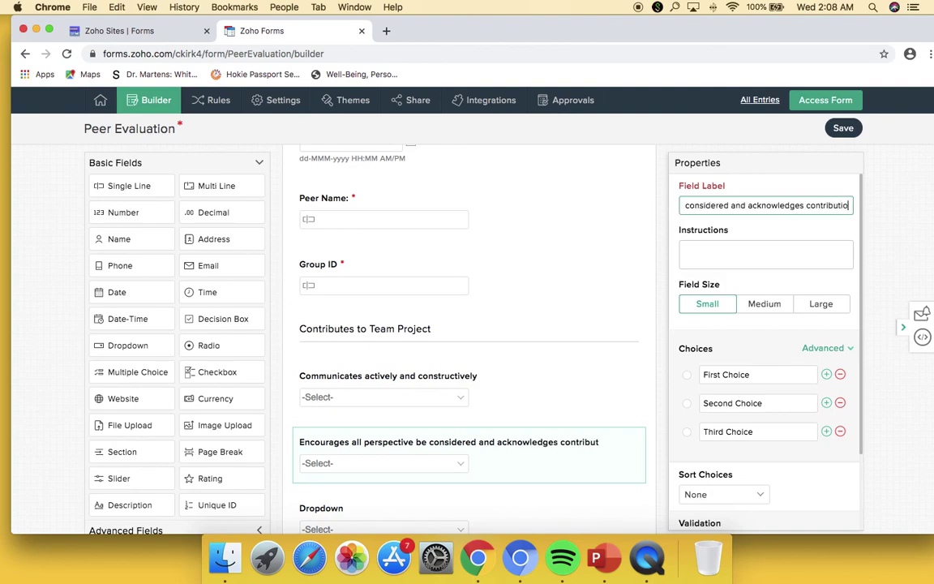
pyautogui.click(826, 403)
pyautogui.click(827, 402)
# - Set that dropdown's answer choices to 1, 2, 3, 4 and 5
pyautogui.click(720, 374)
pyautogui.press('super+a')
pyautogui.write('12')
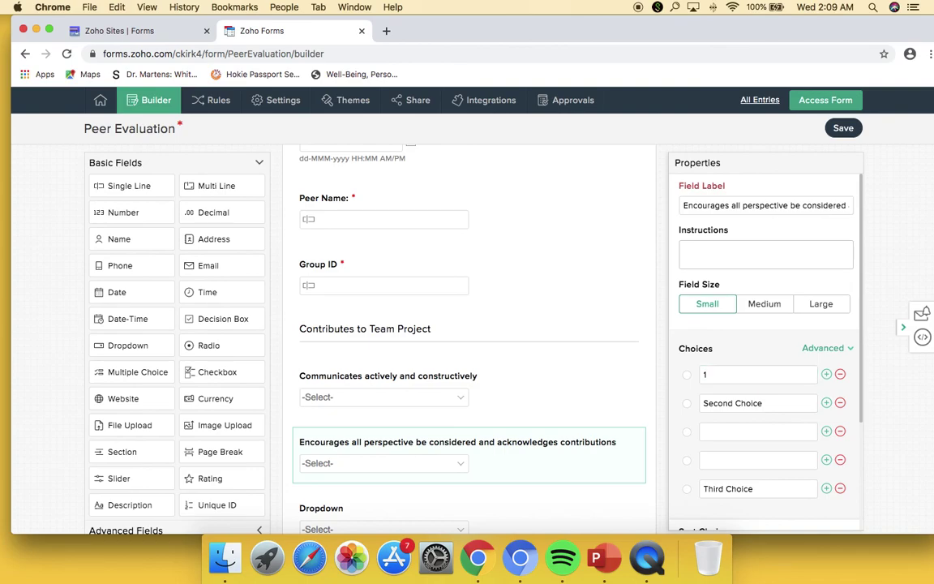
pyautogui.press('Tab')
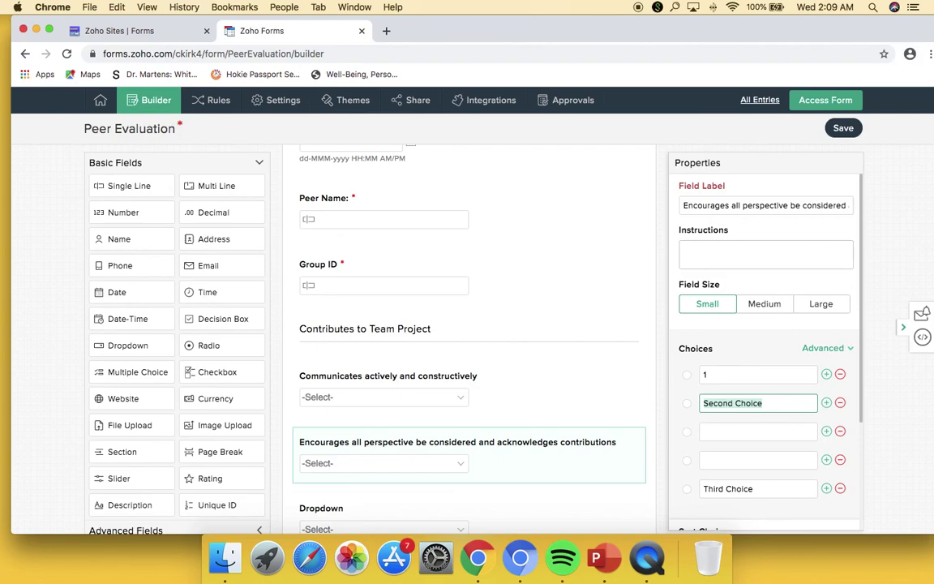
pyautogui.write('2')
pyautogui.press('Tab')
pyautogui.write('3')
pyautogui.press('Tab')
pyautogui.write('4')
pyautogui.press('Tab')
pyautogui.write('5')
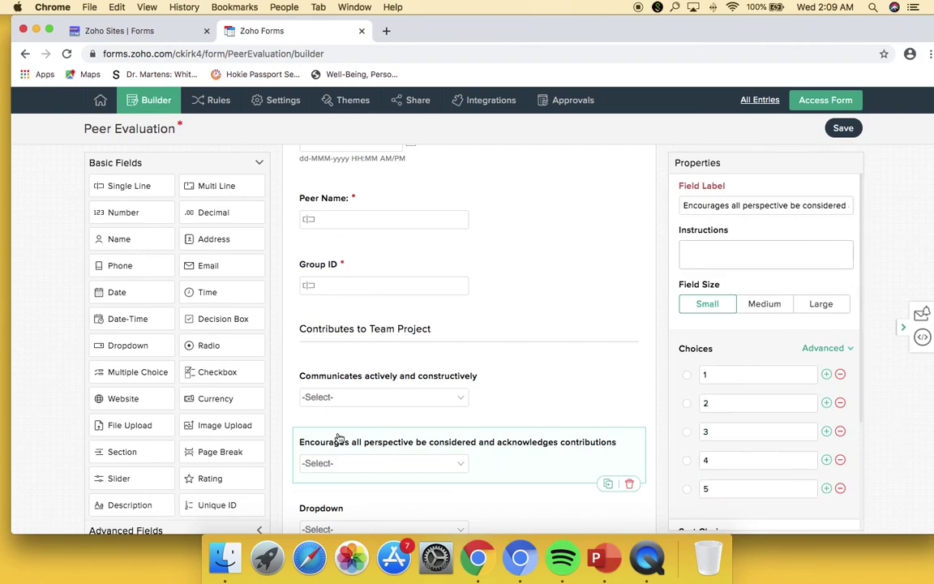
# - Drag the dropdown questions to reorder them within the section
pyautogui.scroll(1, 344, 438)
pyautogui.moveTo(378, 476); pyautogui.dragTo(416, 423)
pyautogui.scroll(1, 455, 465)
pyautogui.scroll(-1, 432, 400)
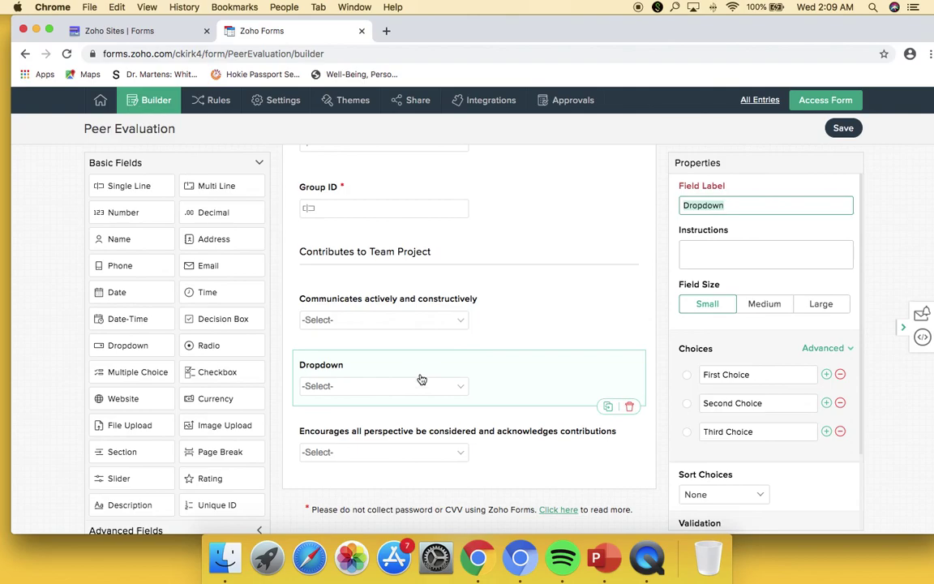
pyautogui.scroll(1, 410, 361)
pyautogui.moveTo(411, 361); pyautogui.dragTo(419, 491)
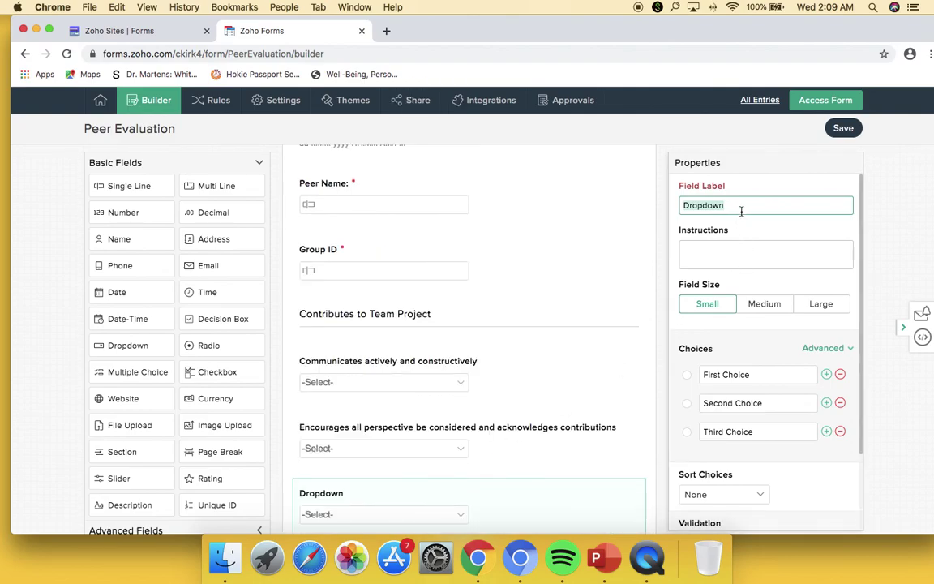
# - Label the next dropdown 'Constructively builds on contributions of others and integrates own work with work of others'
pyautogui.write('Constr')
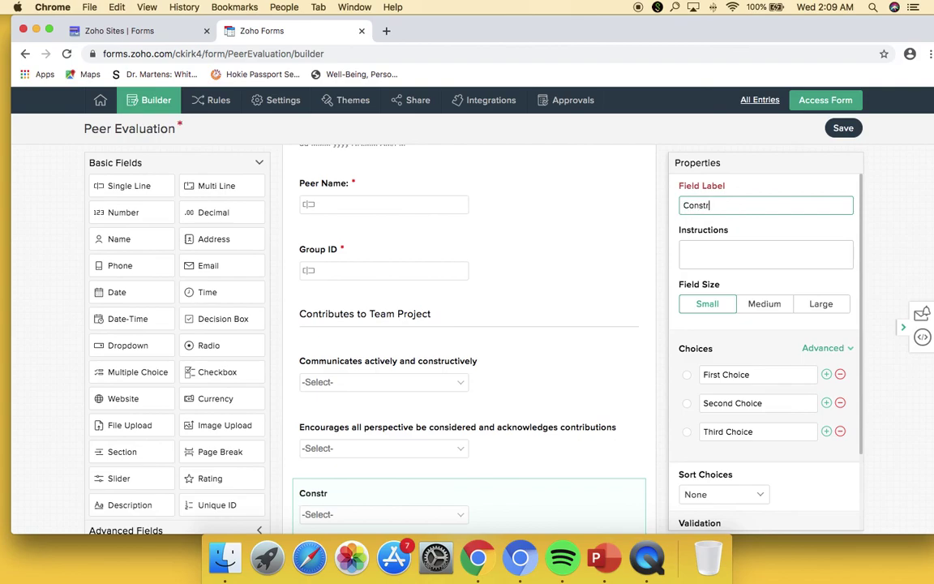
pyautogui.write('uctively builds on cont')
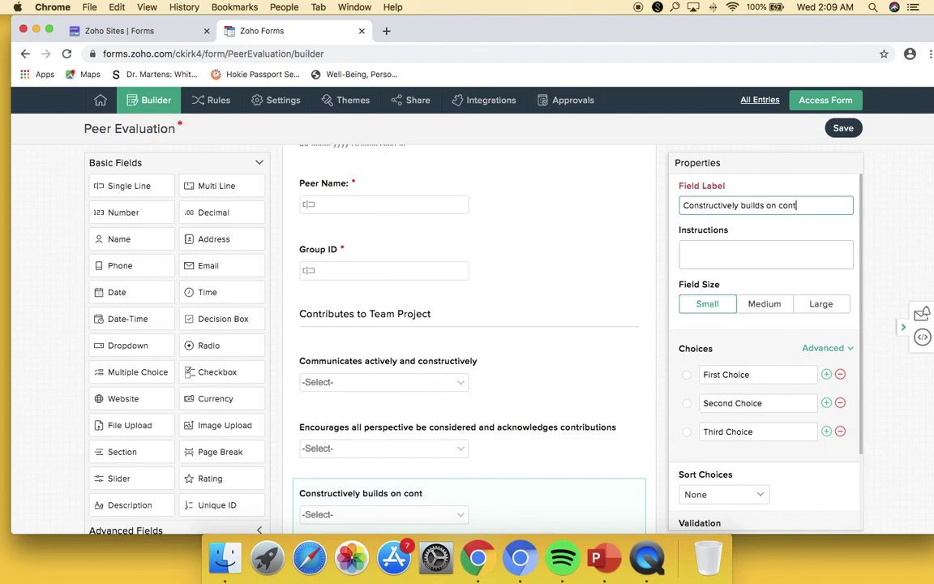
pyautogui.write('ributions of others')
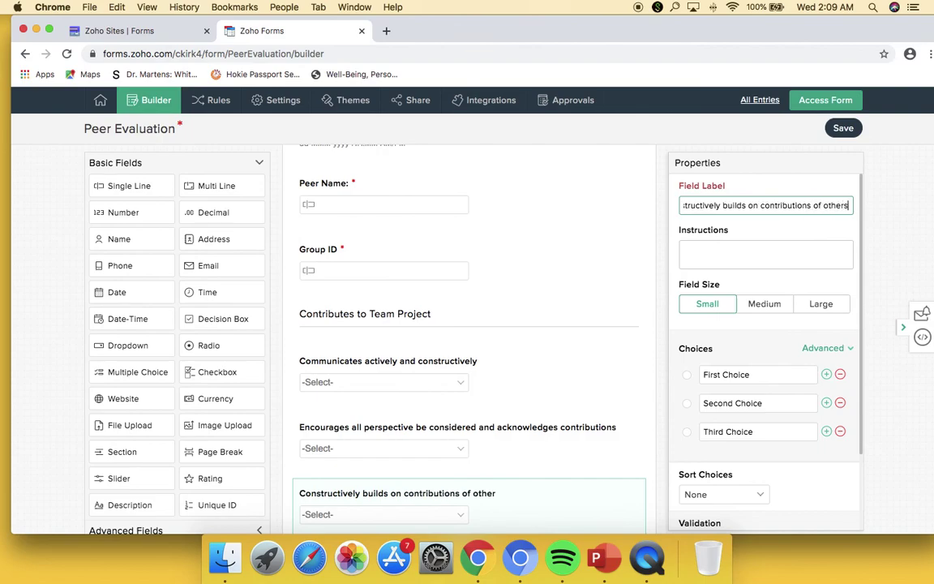
pyautogui.write(' and integrates own')
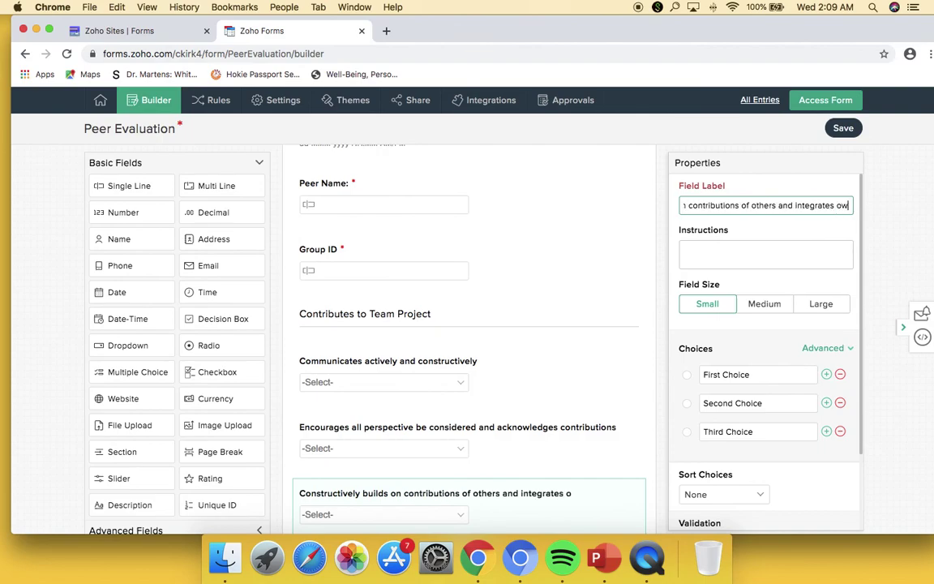
pyautogui.press('BackSpace')
pyautogui.press('BackSpace')
pyautogui.press('BackSpace')
pyautogui.press('BackSpace')
pyautogui.press('BackSpace')
pyautogui.press('BackSpace')
pyautogui.press('BackSpace')
pyautogui.press('BackSpace')
pyautogui.press('BackSpace')
pyautogui.press('BackSpace')
pyautogui.press('BackSpace')
pyautogui.press('BackSpace')
pyautogui.press('BackSpace')
pyautogui.press('BackSpace')
pyautogui.press('BackSpace')
pyautogui.press('BackSpace')
pyautogui.press('BackSpace')
pyautogui.press('BackSpace')
pyautogui.press('BackSpace')
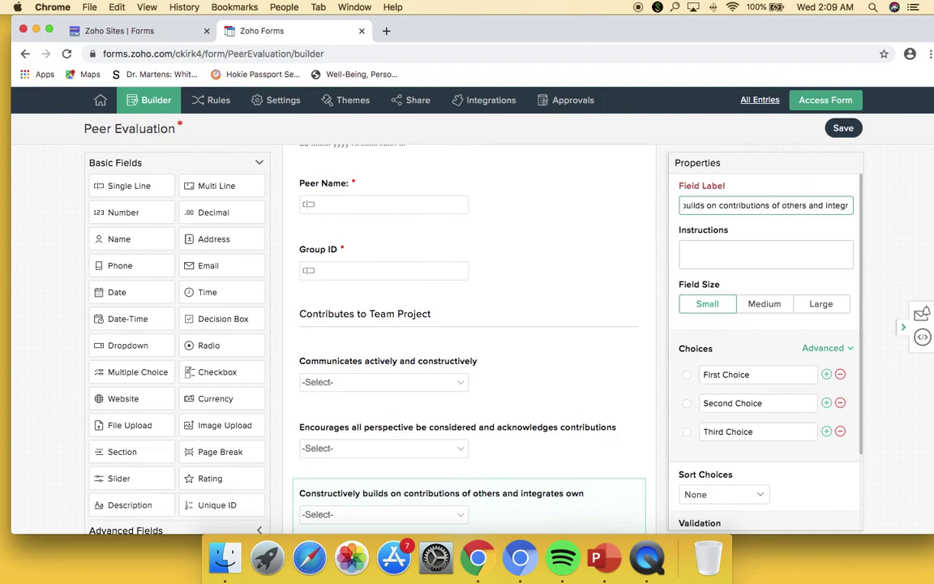
pyautogui.press('BackSpace')
pyautogui.press('BackSpace')
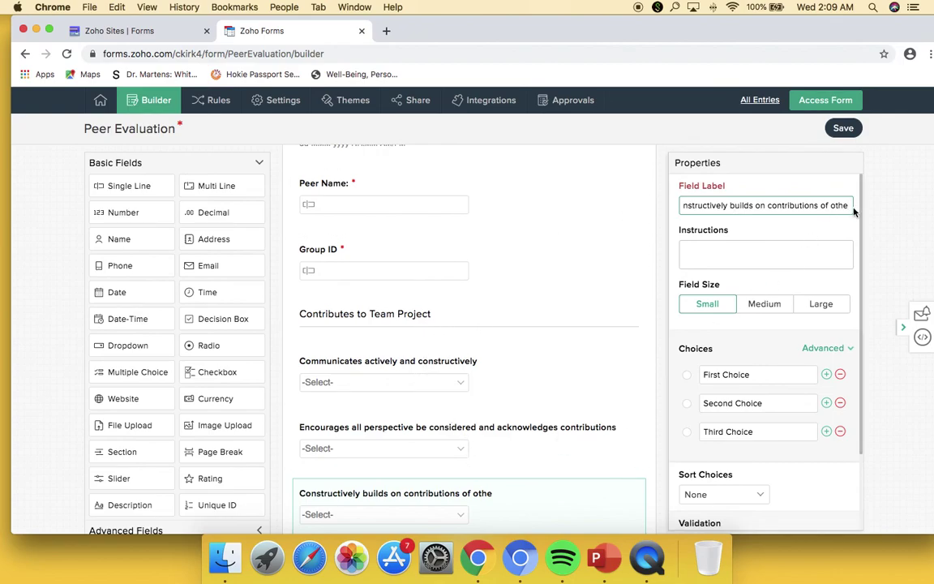
pyautogui.write('rs and integrates own work with')
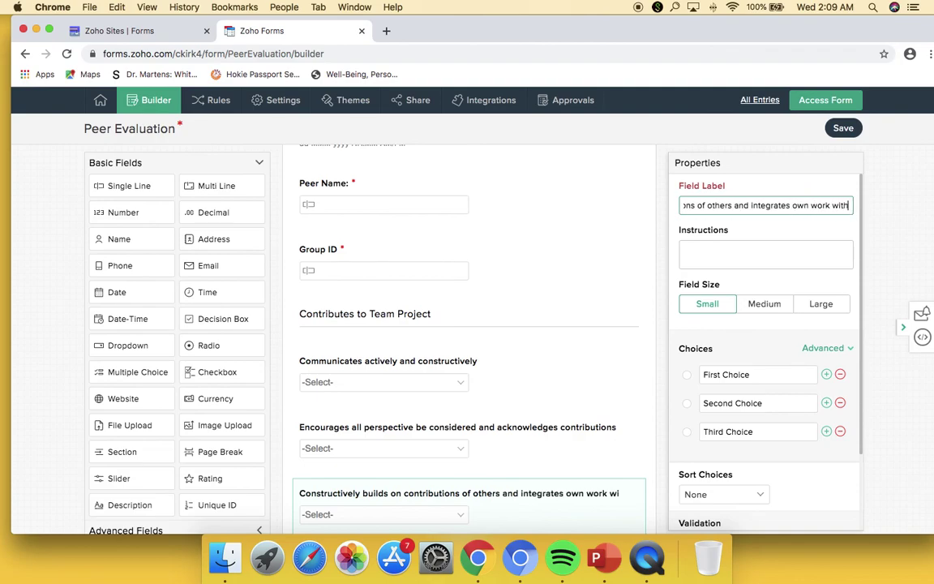
pyautogui.write(' work of others')
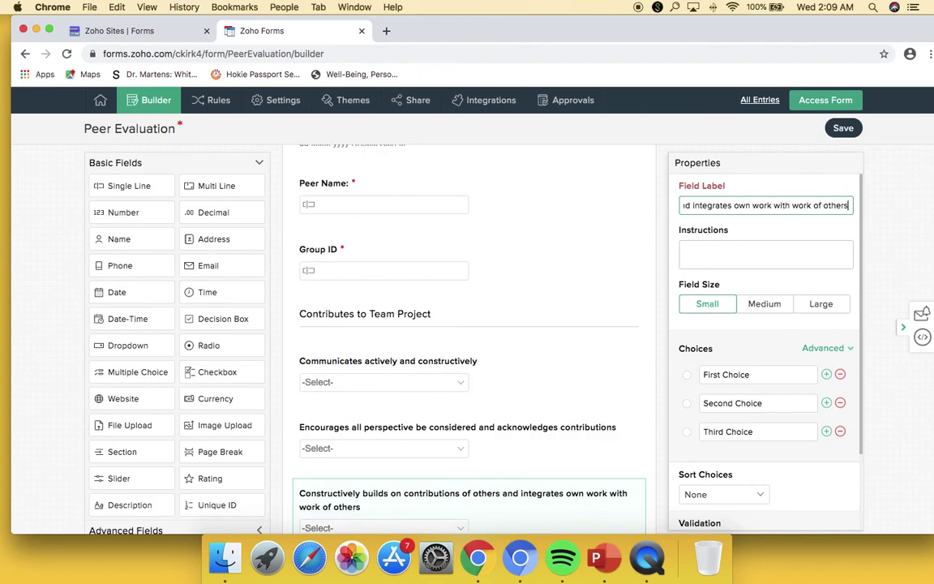
# - Give that dropdown the answer choices 1, 2, 3, 4 and 5
pyautogui.click(782, 374)
pyautogui.click(826, 375)
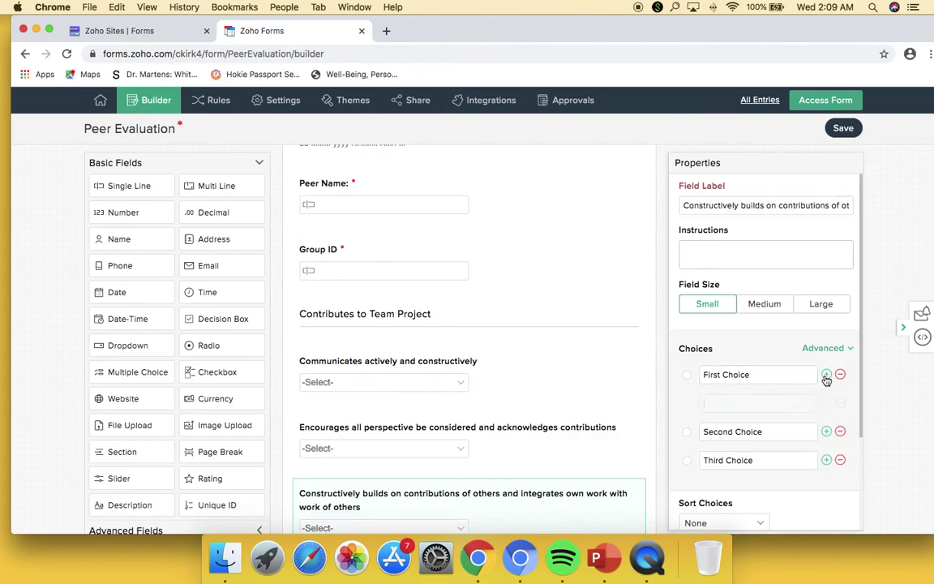
pyautogui.click(827, 375)
pyautogui.write('1')
pyautogui.press('Tab')
pyautogui.write('2')
pyautogui.press('Tab')
pyautogui.write('3')
pyautogui.press('Tab')
pyautogui.write('4')
pyautogui.press('Tab')
pyautogui.write('5')
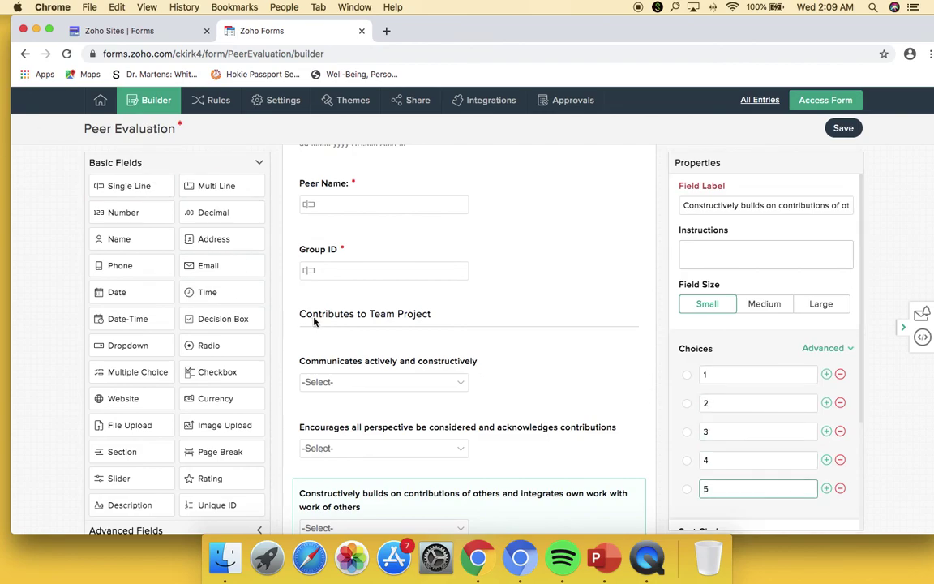
pyautogui.click(380, 314)
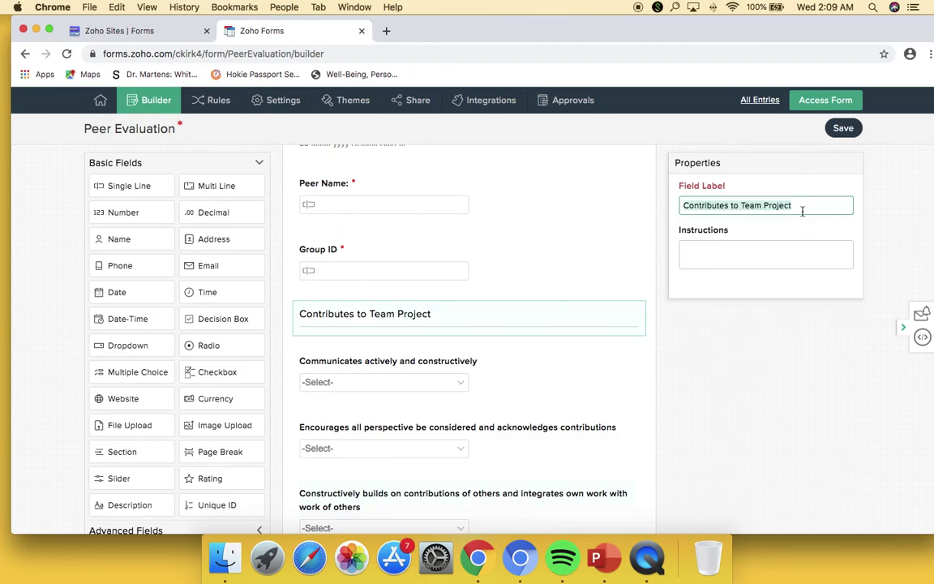
# - Rename the selected section heading to 'Facilitates Contributions of other'
pyautogui.press('super+a')
pyautogui.write('Facilitates Contribution')
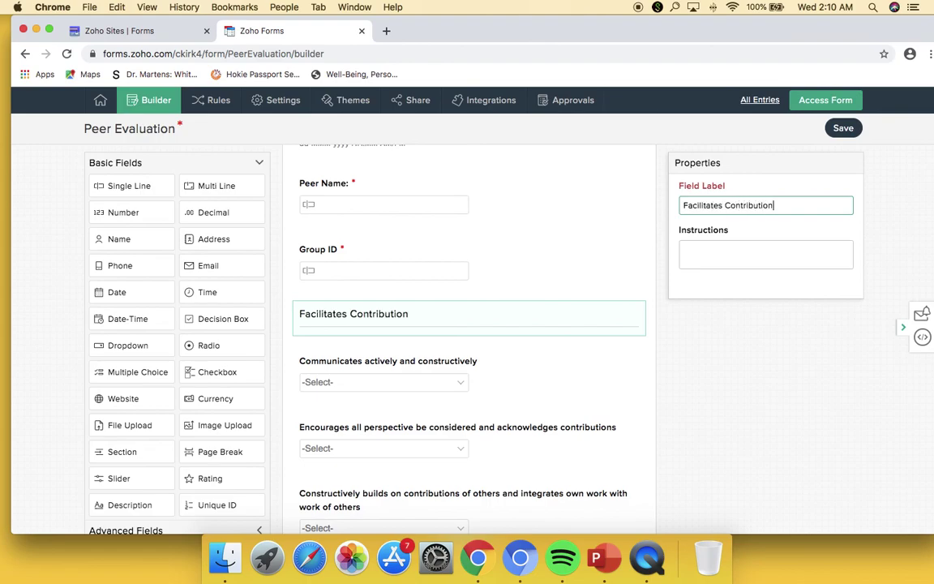
pyautogui.write('s of others')
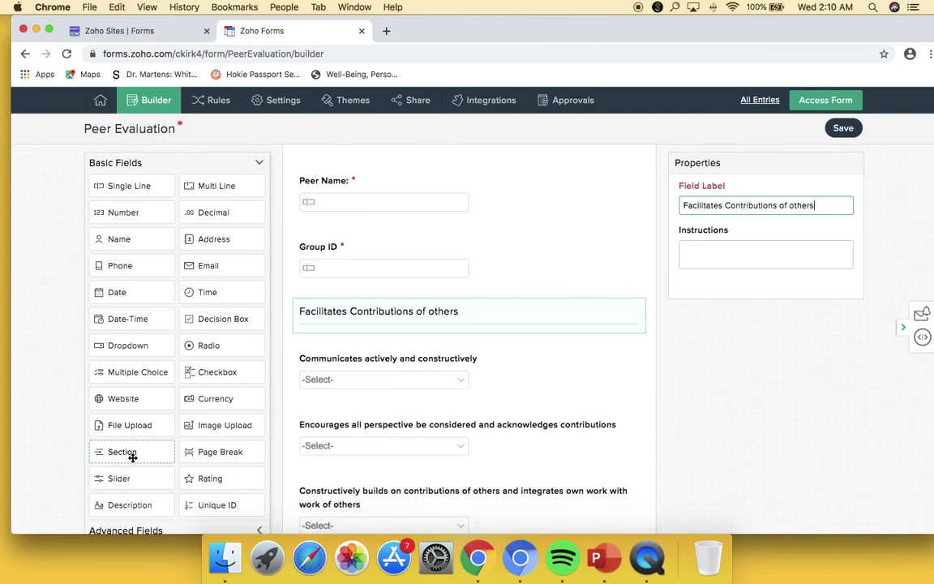
pyautogui.scroll(3, 503, 454)
pyautogui.scroll(-4, 544, 451)
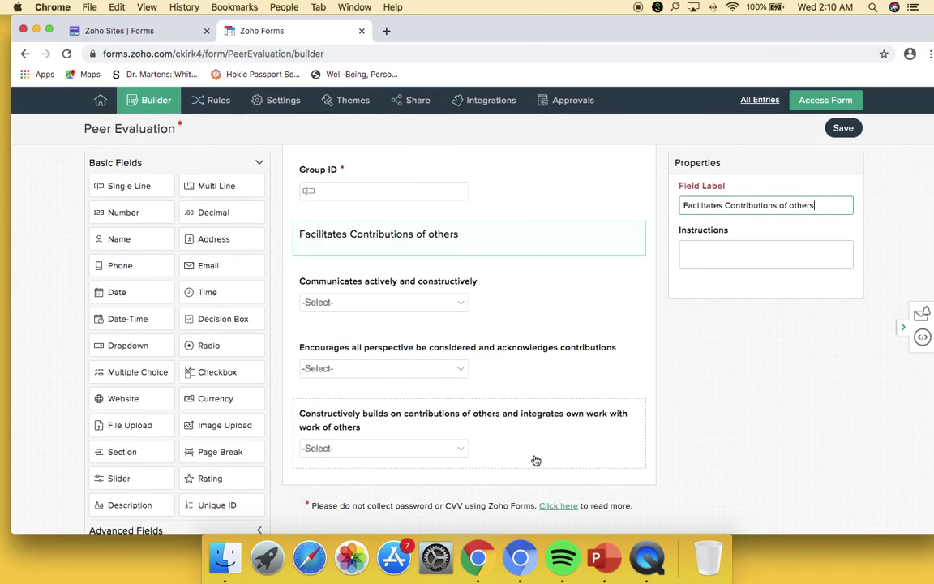
# - Add a new 'Contributes to Team Project' section with two Dropdown fields beneath it
pyautogui.moveTo(110, 456); pyautogui.dragTo(349, 221)
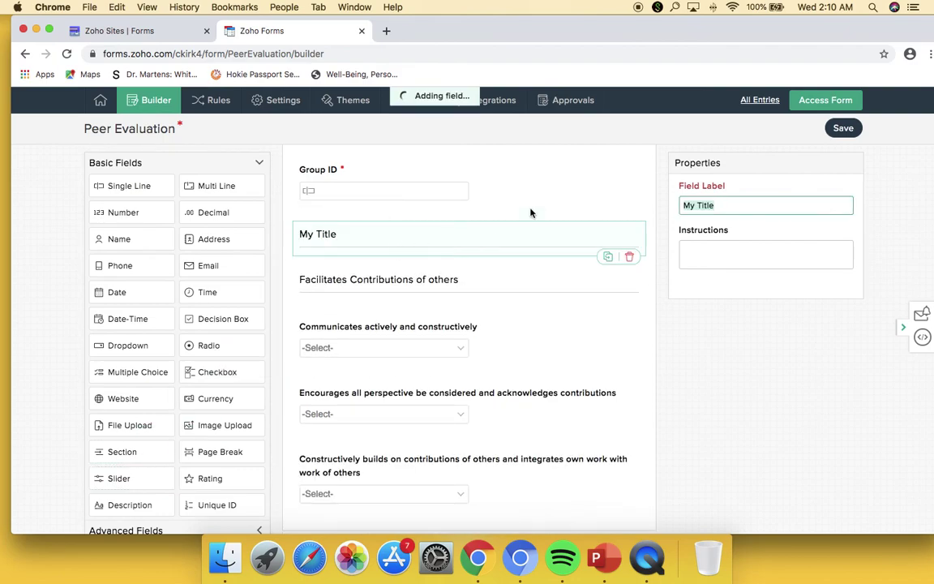
pyautogui.write('Contributes to Team Project')
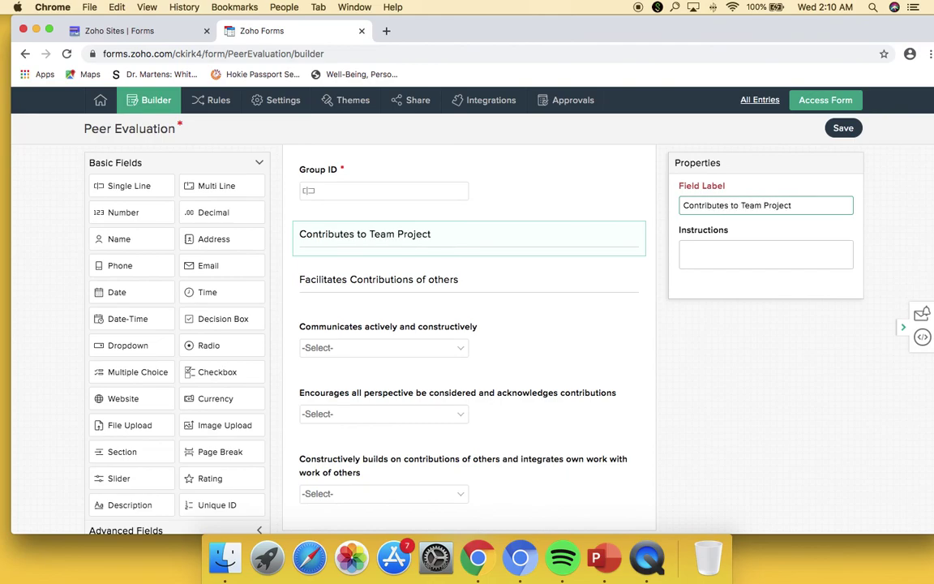
pyautogui.moveTo(134, 347); pyautogui.dragTo(365, 336)
pyautogui.moveTo(138, 346); pyautogui.dragTo(363, 371)
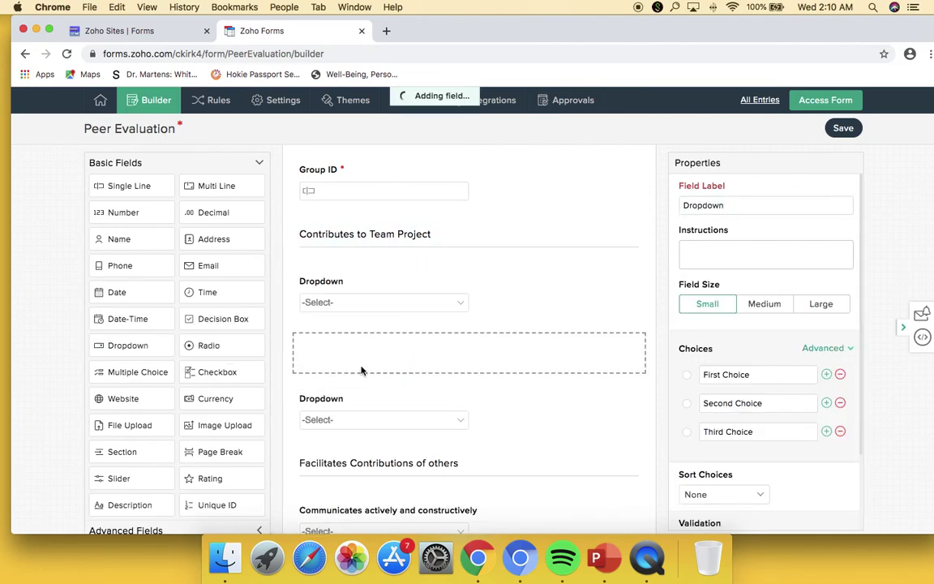
# - Label the first dropdown 'Participates actively and accepts a fair share of the group work' with choices 1–5
pyautogui.click(394, 279)
pyautogui.write('Participates ')
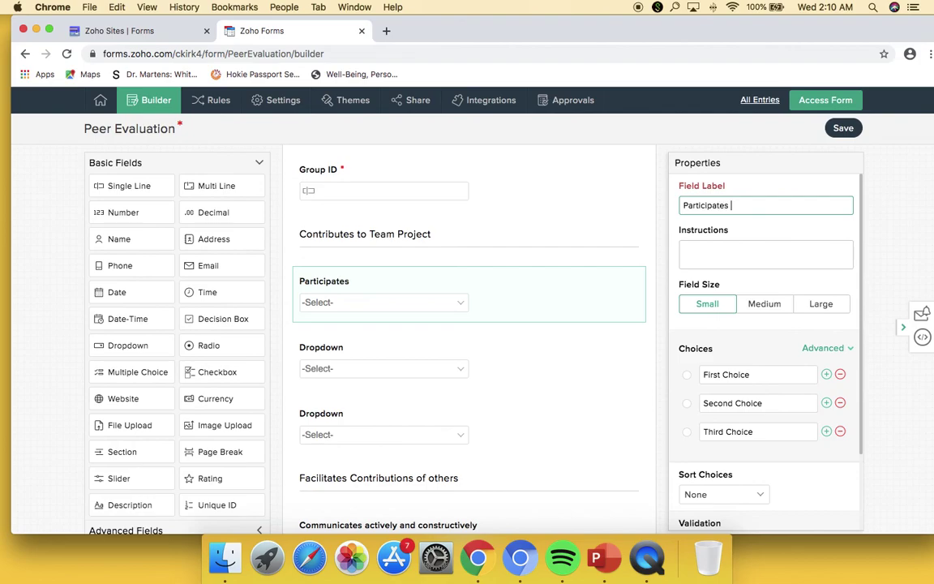
pyautogui.write('actively and accepts a fair share of the group work')
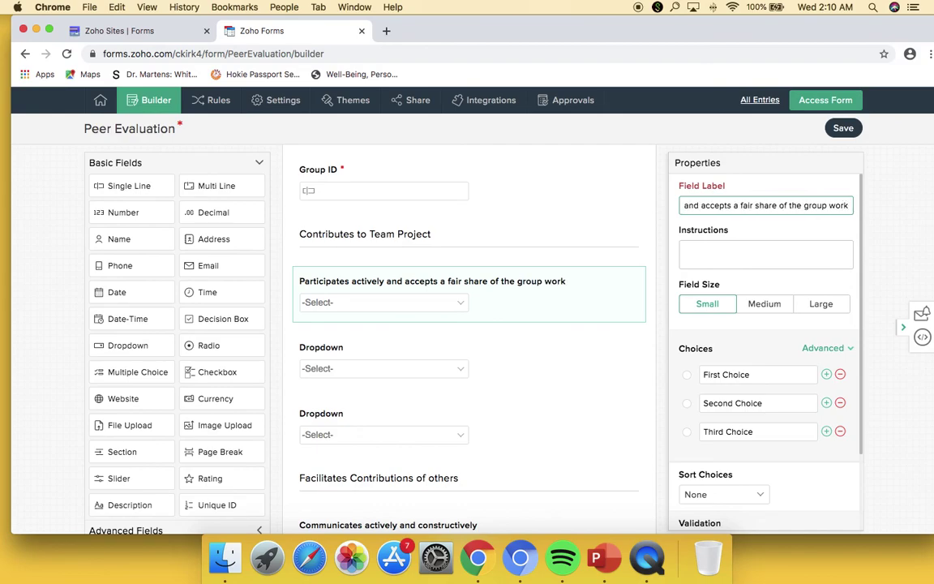
pyautogui.click(828, 375)
pyautogui.click(827, 375)
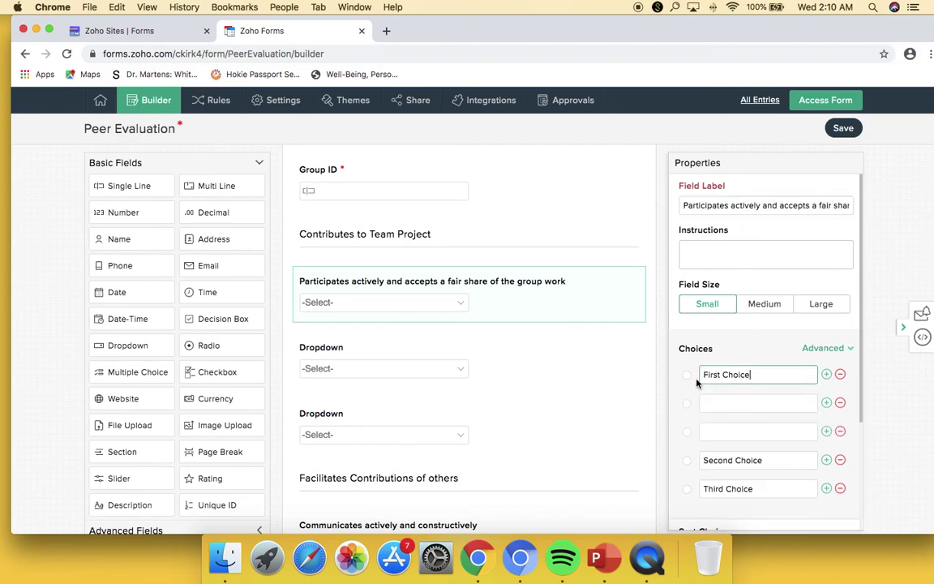
pyautogui.moveTo(752, 376); pyautogui.dragTo(700, 386)
pyautogui.write('1')
pyautogui.press('Tab')
pyautogui.write('2')
pyautogui.press('Tab')
pyautogui.write('3')
pyautogui.press('Tab')
pyautogui.write('4')
pyautogui.press('Tab')
pyautogui.write('5')
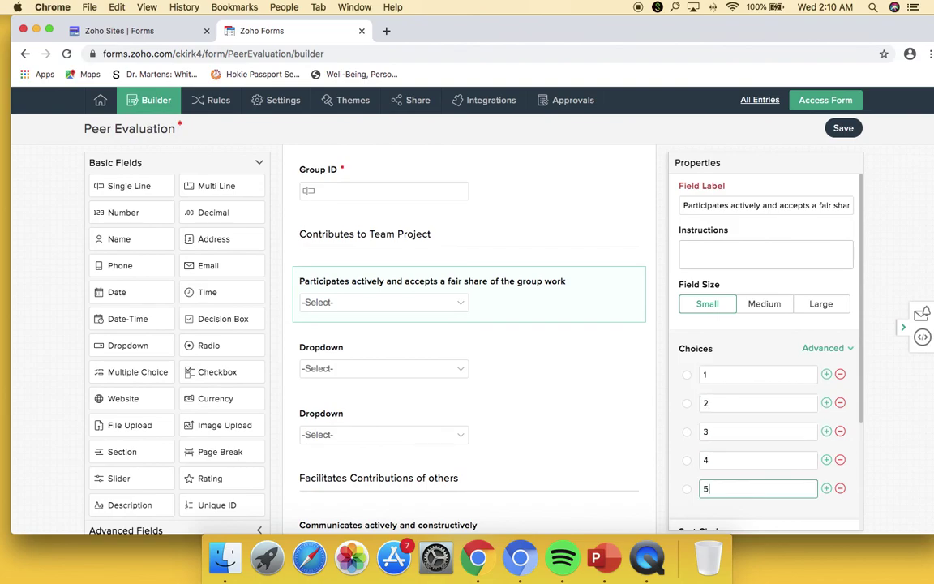
# - Label the second dropdown 'Works skillfully on assigned tasks and completes them on time' with choices 1–5
pyautogui.click(609, 340)
pyautogui.doubleClick(765, 210)
pyautogui.write('Works skillfully on')
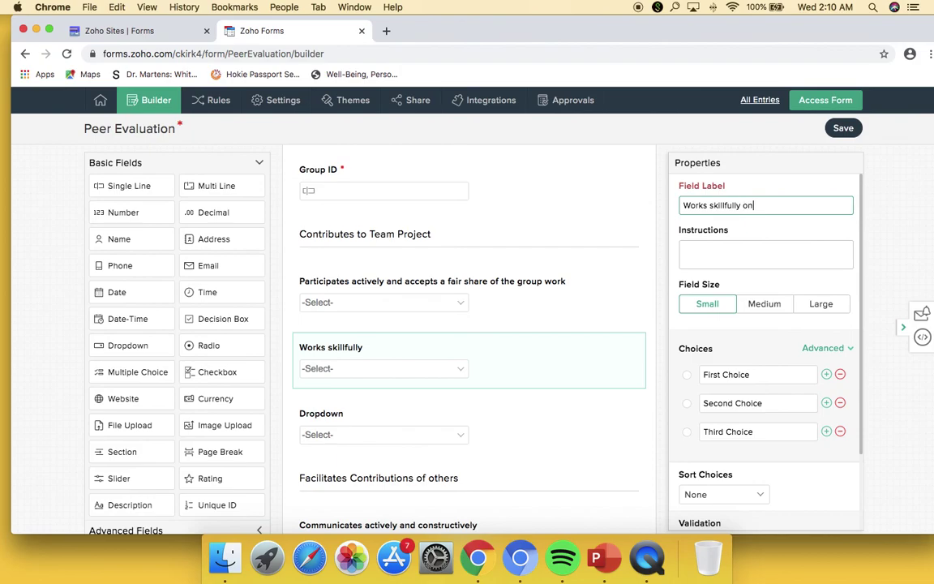
pyautogui.write(' assigned tasks and complete')
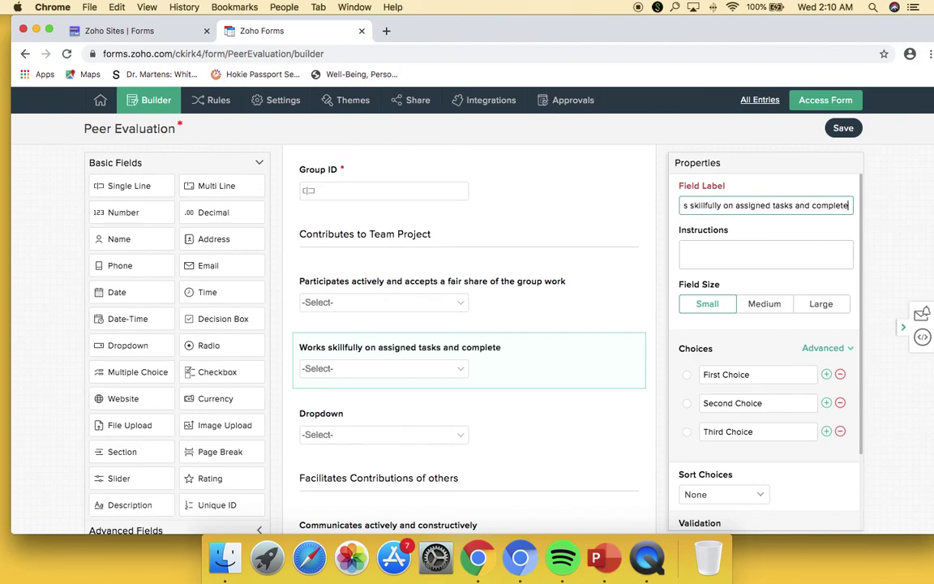
pyautogui.write('s them on time')
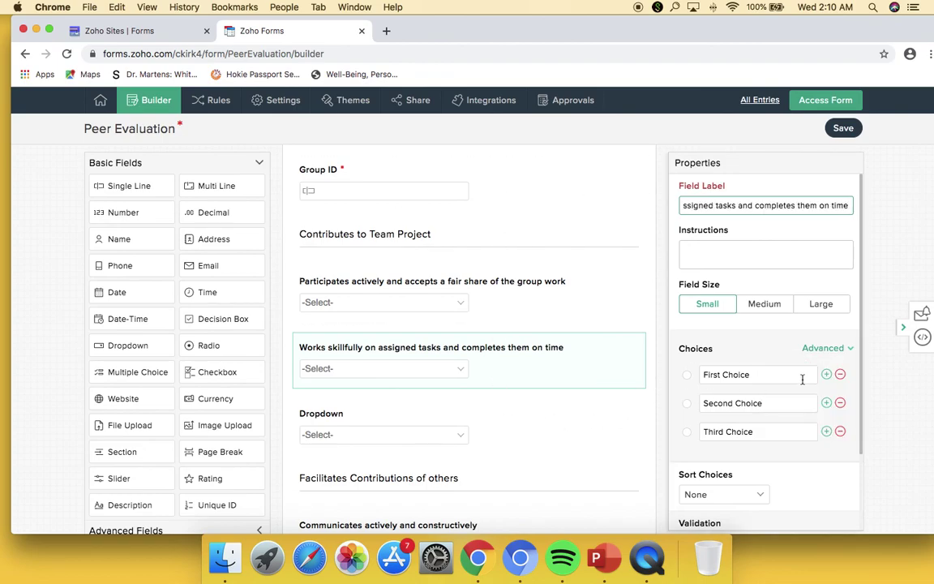
pyautogui.click(827, 374)
pyautogui.click(828, 374)
pyautogui.moveTo(778, 375); pyautogui.dragTo(672, 379)
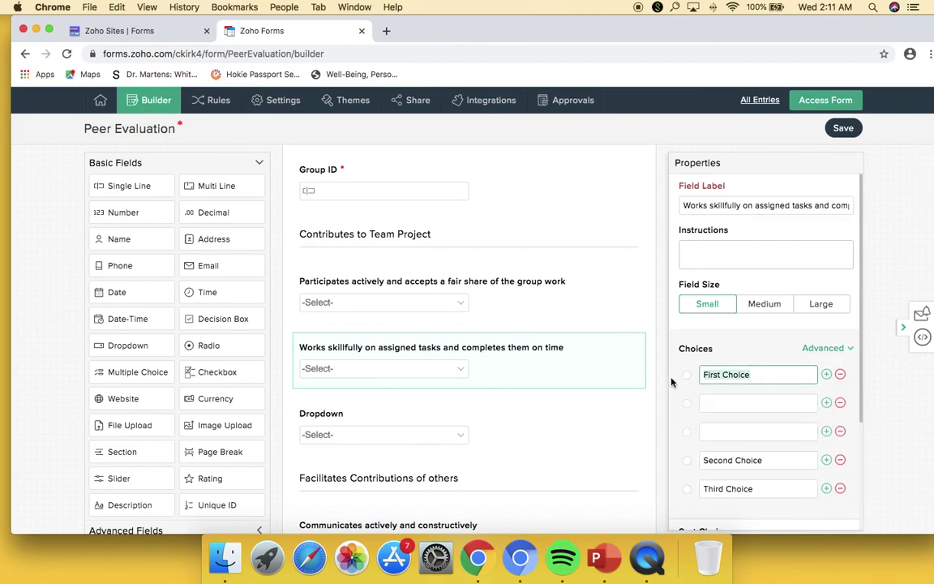
pyautogui.write('1')
pyautogui.press('Tab')
pyautogui.write('2')
pyautogui.press('Tab')
pyautogui.write('3')
pyautogui.press('Tab')
pyautogui.write('4')
pyautogui.press('Tab')
pyautogui.write('5')
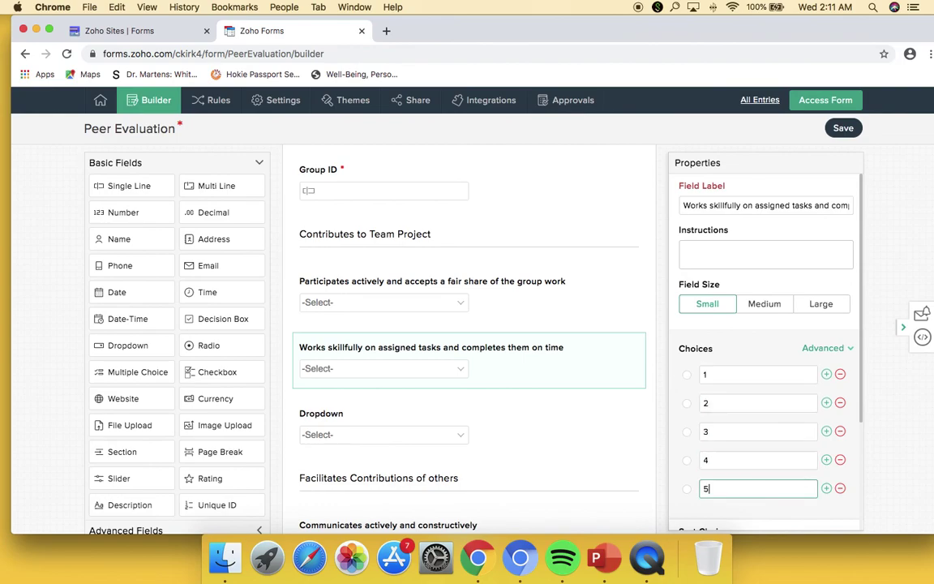
pyautogui.click(530, 423)
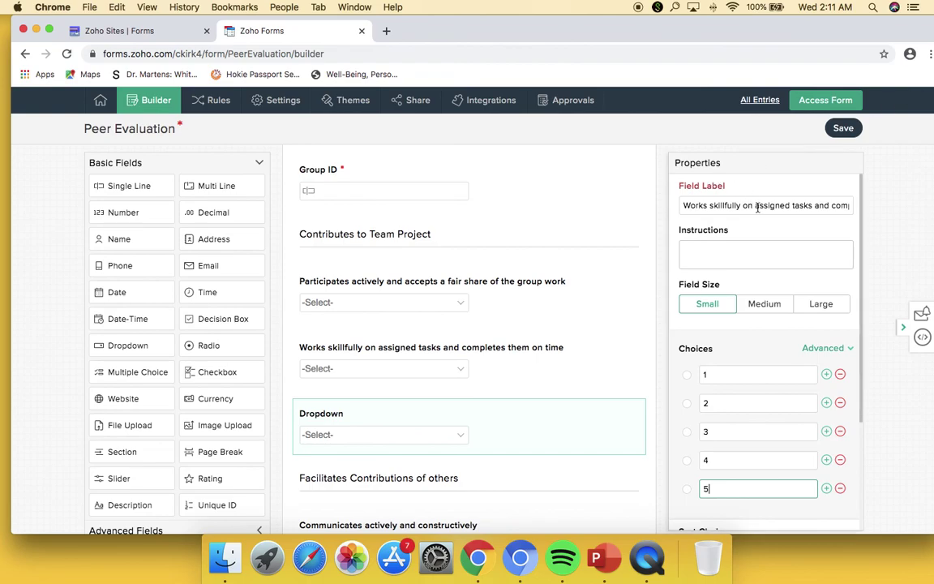
# - Type 'Gives timely, constructive feedback to team members in the appropriate format' as the third dropdown's label
pyautogui.click(391, 423)
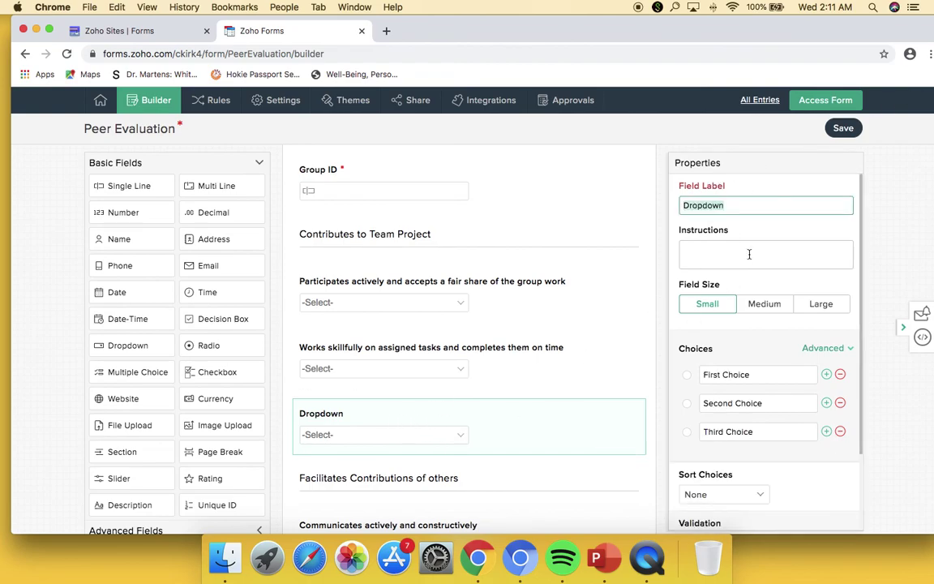
pyautogui.write('Gives timely, constructiv')
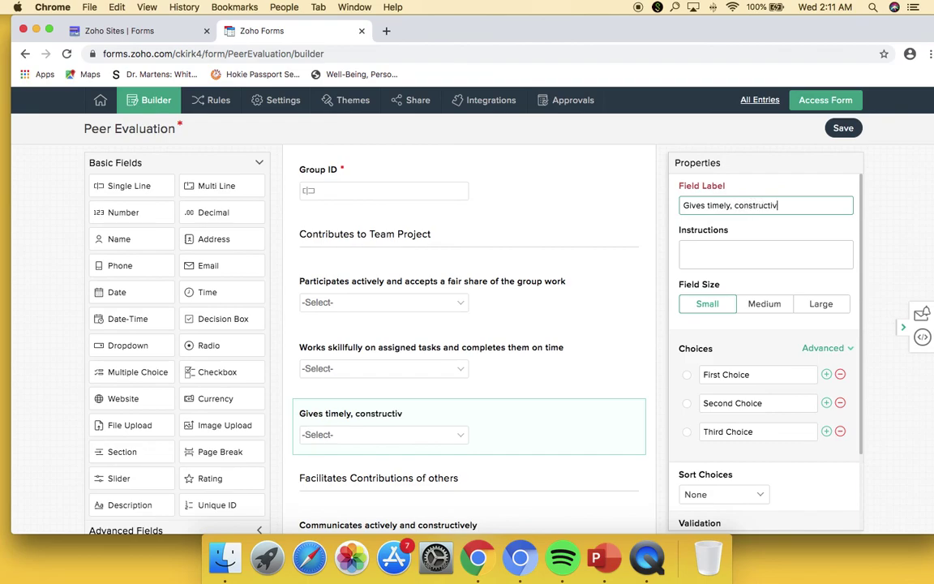
pyautogui.write('e feedback to team')
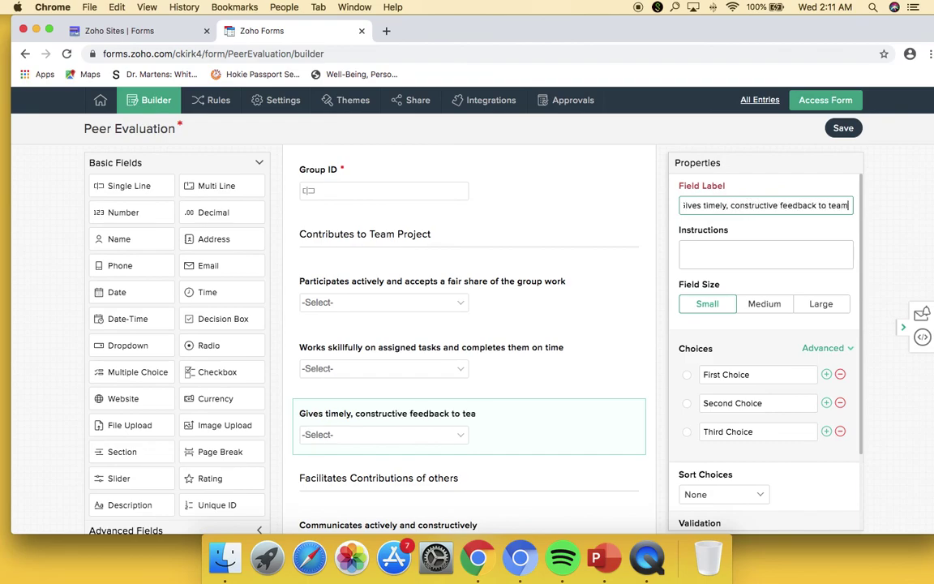
pyautogui.write(' members in the')
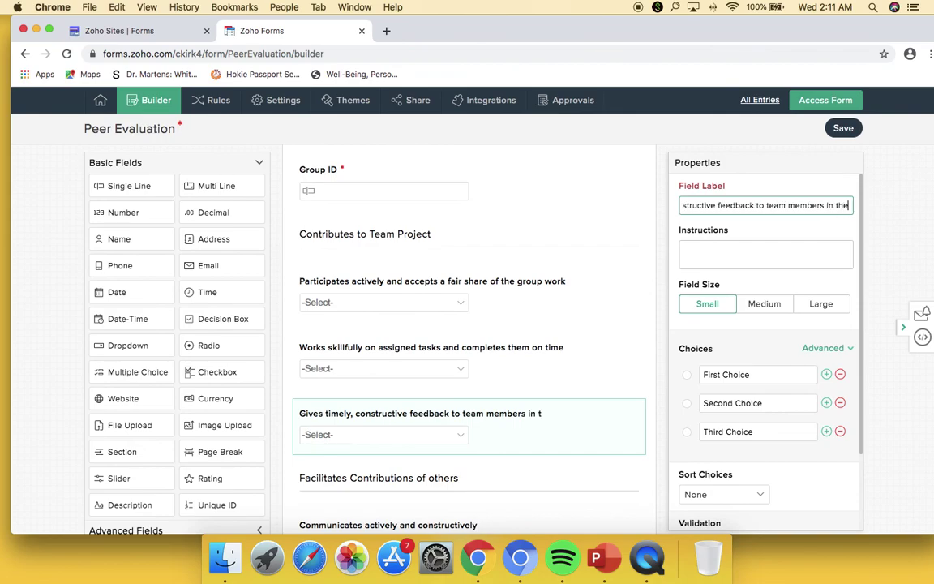
pyautogui.write(' appropriate format')
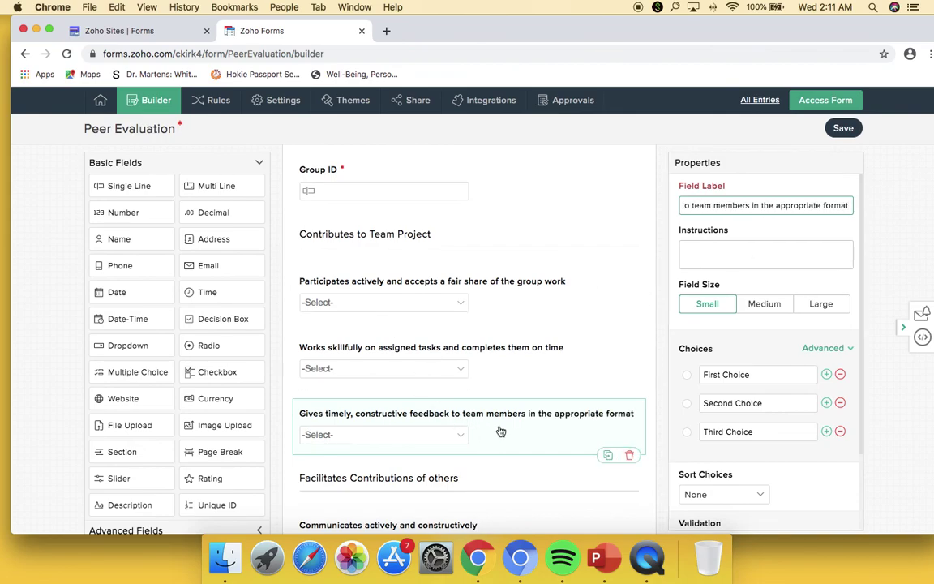
pyautogui.scroll(-5, 501, 430)
pyautogui.scroll(-2, 502, 443)
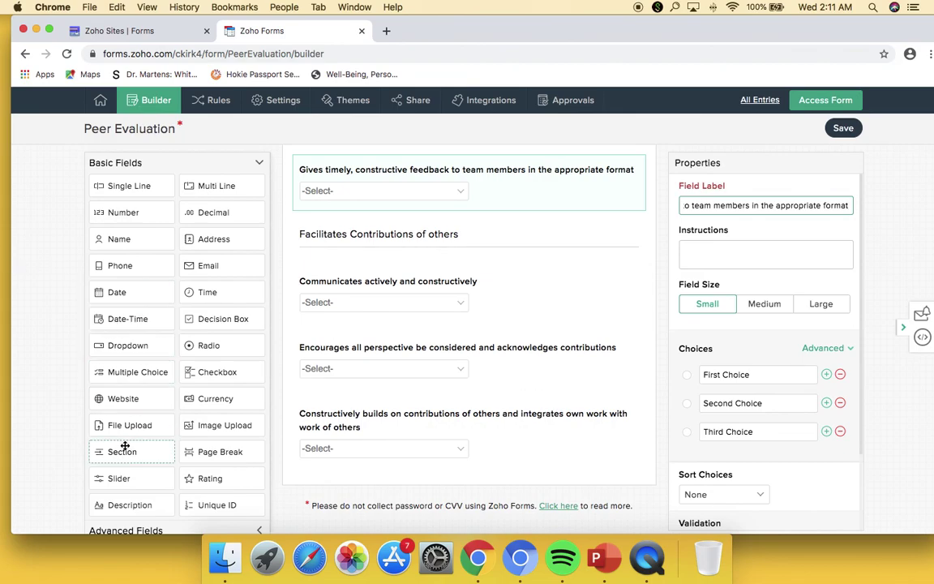
# - Append a 'Planning and Management' section with three Dropdown fields at the end of the form
pyautogui.moveTo(124, 452); pyautogui.dragTo(371, 499)
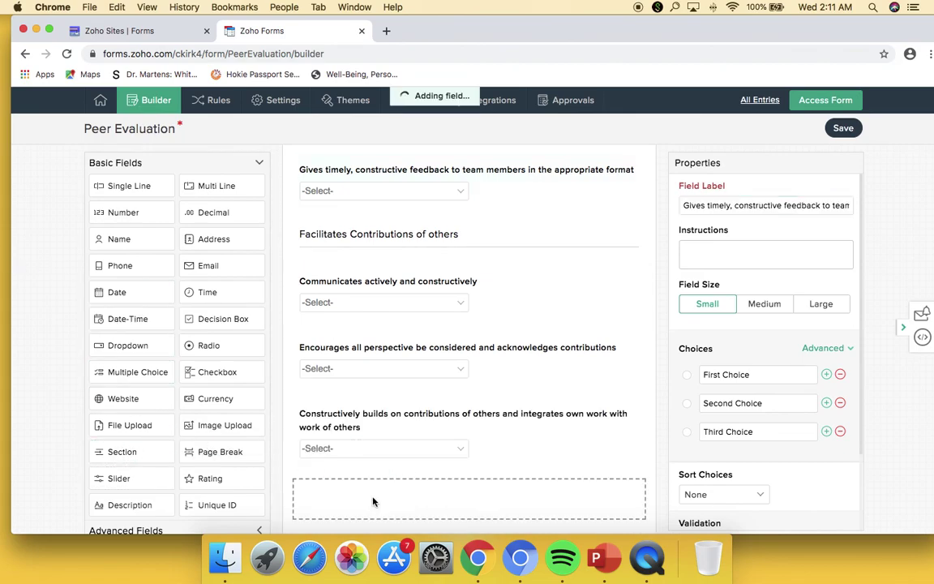
pyautogui.write('Plan')
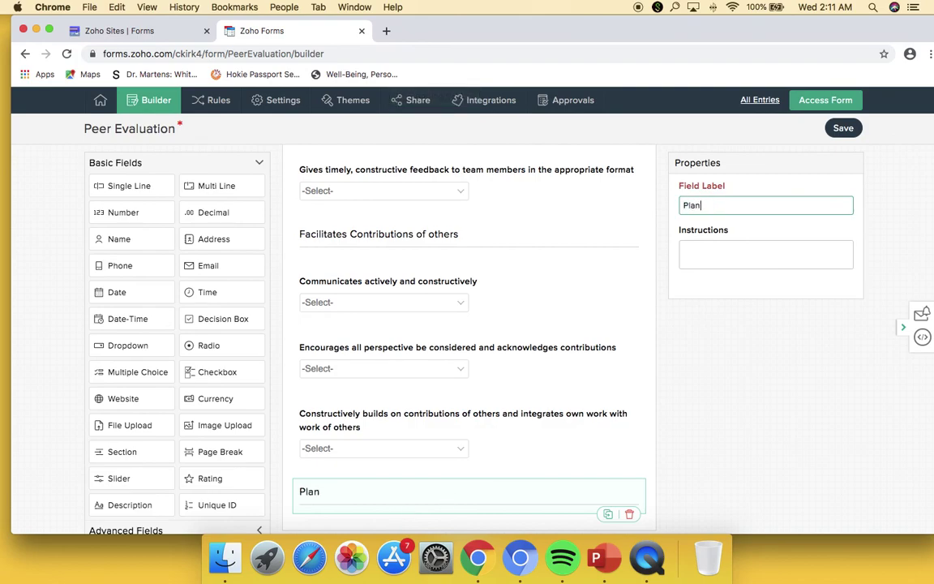
pyautogui.write('ning and Management')
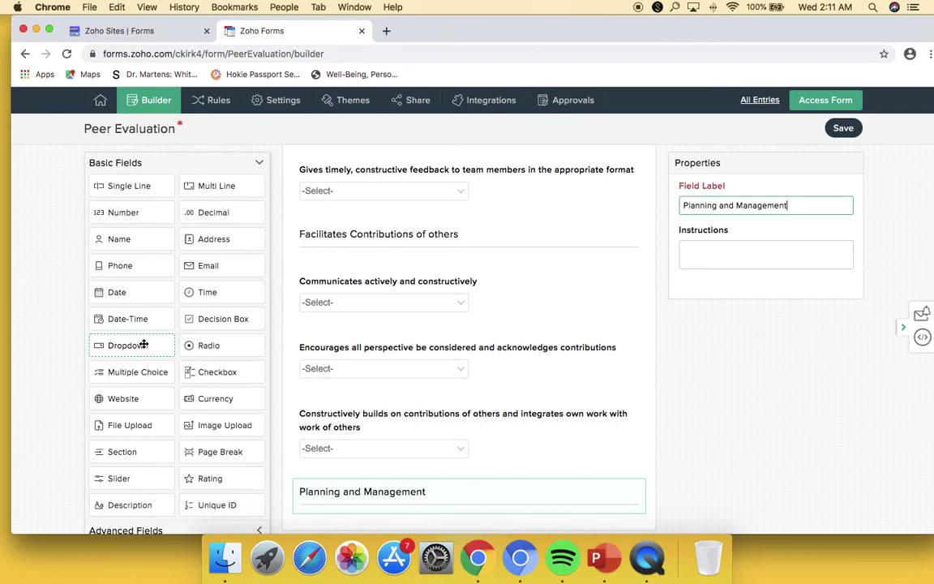
pyautogui.moveTo(141, 347); pyautogui.dragTo(382, 443)
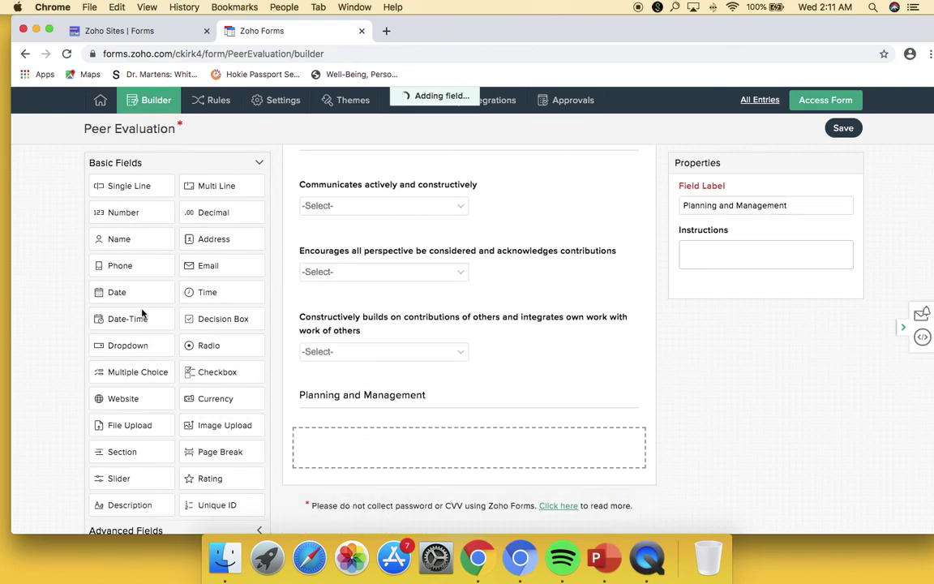
pyautogui.moveTo(137, 348); pyautogui.dragTo(325, 486)
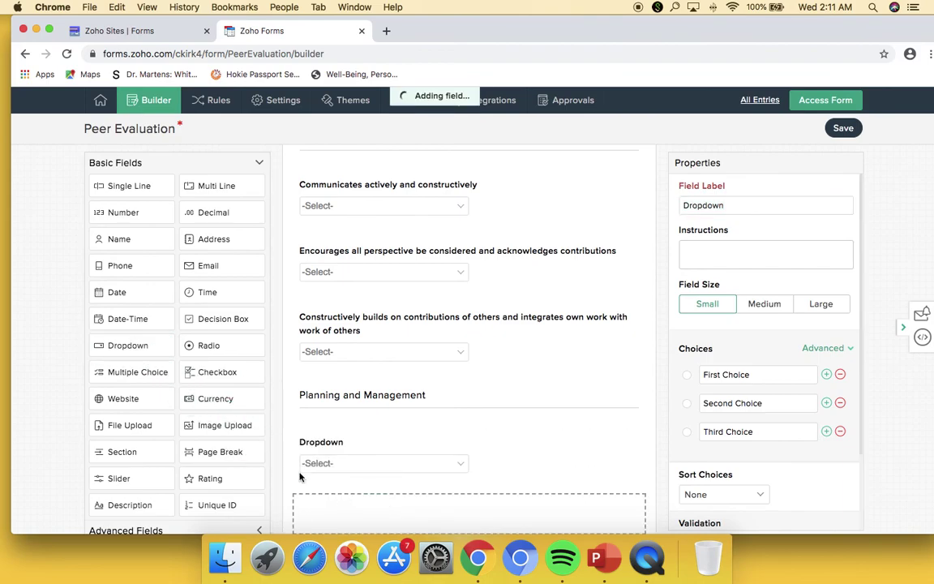
pyautogui.moveTo(130, 347); pyautogui.dragTo(341, 451)
# - Relabel the first two Planning and Management dropdowns 'Takes on an appropriate role in group (e.g. leader, note taker)' and 'Clarifies goals and plans the project'
pyautogui.click(324, 309)
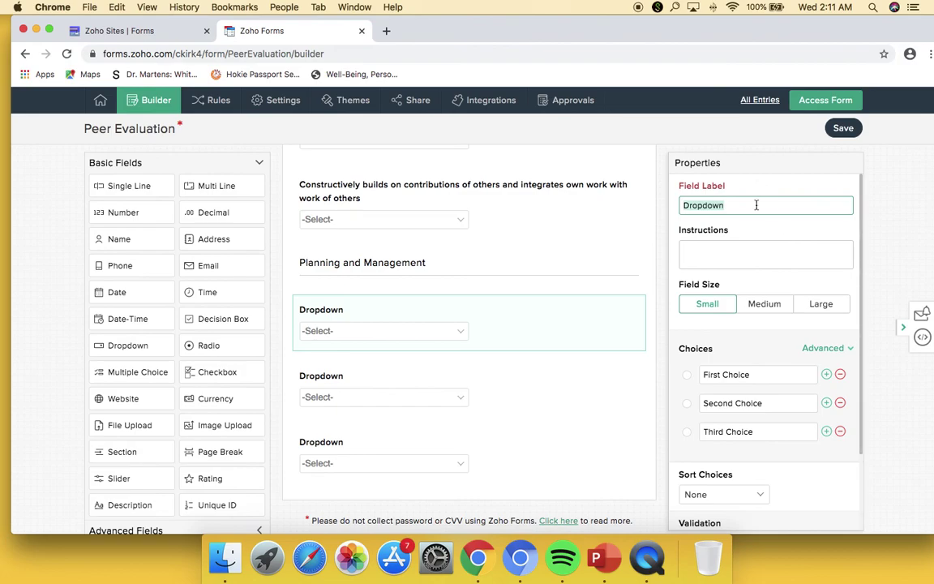
pyautogui.write('Ta')
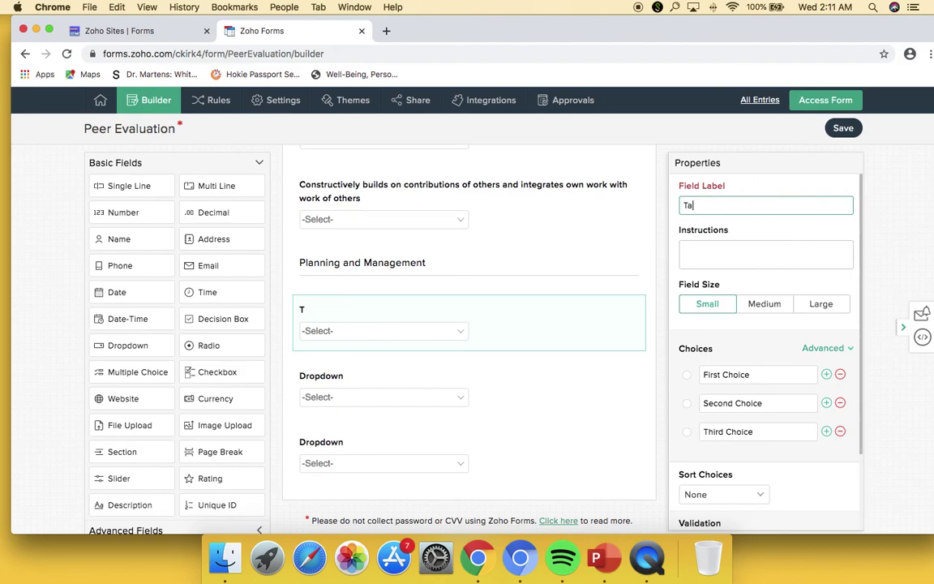
pyautogui.write('kes on an appropriate role in grou')
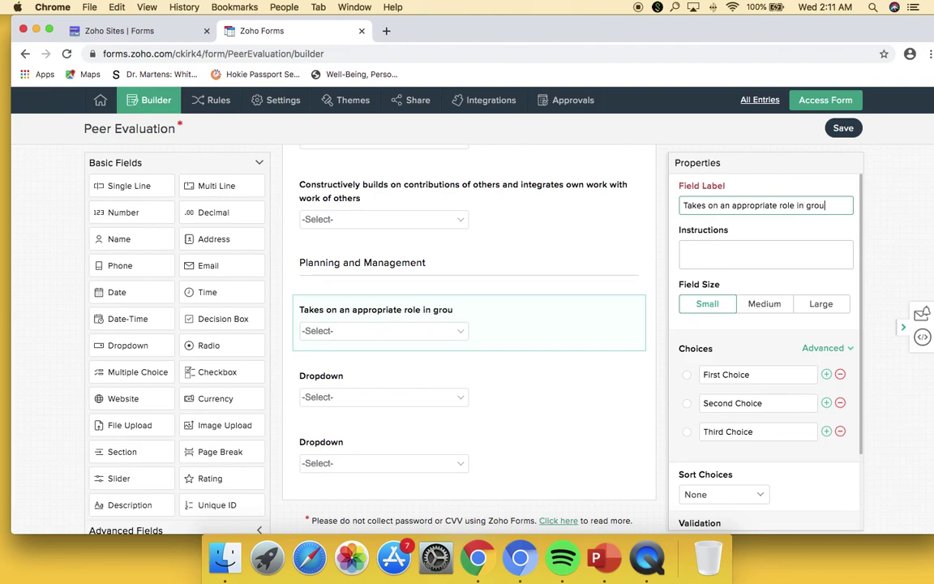
pyautogui.write('p (e.g. leader, note taker)')
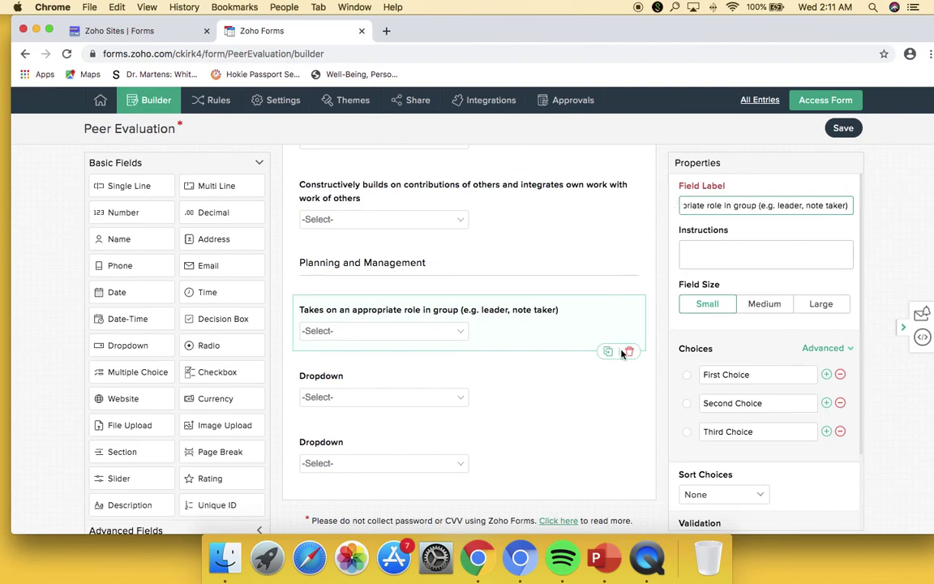
pyautogui.click(599, 381)
pyautogui.write('Clarifies')
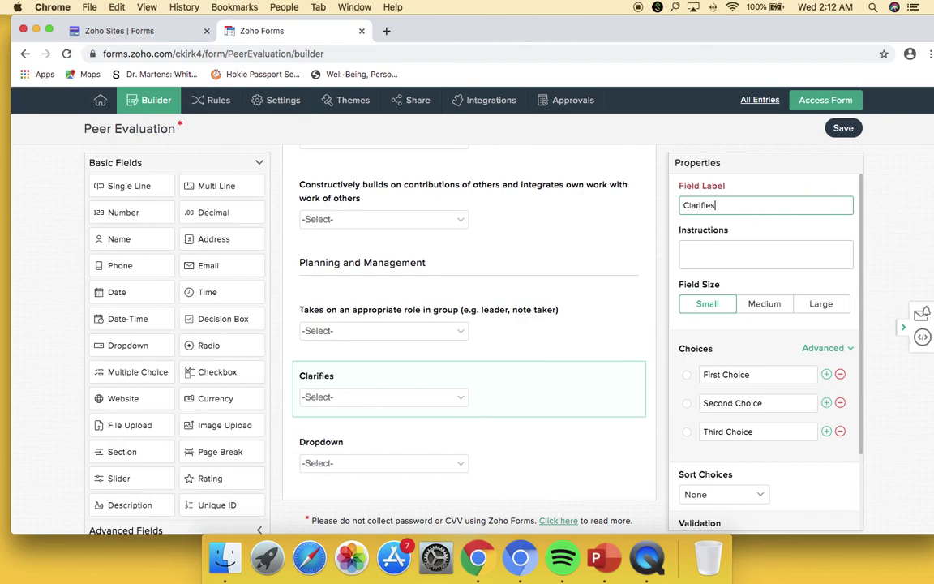
pyautogui.write(' goals and plans the project')
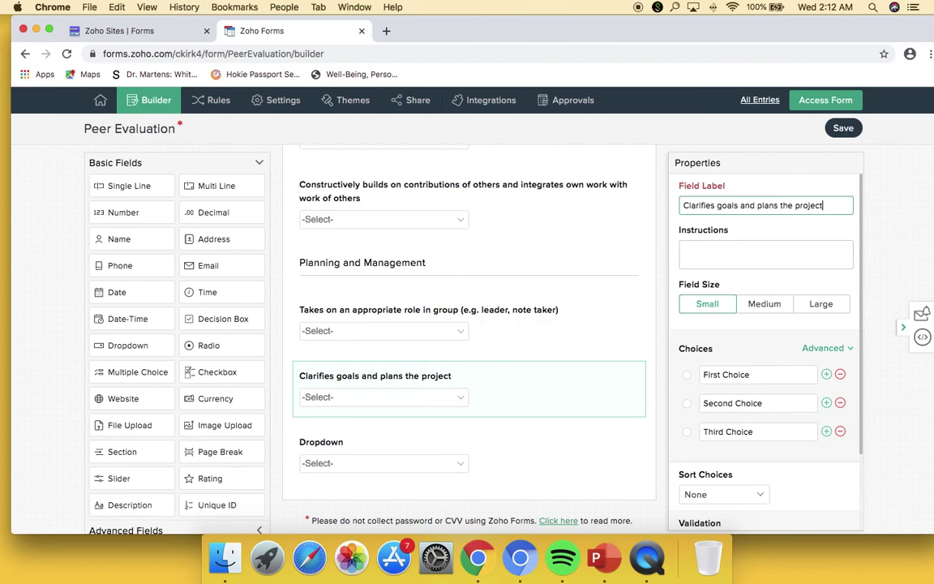
# - Label the new untitled dropdown 'Reports to team on progress'
pyautogui.click(542, 463)
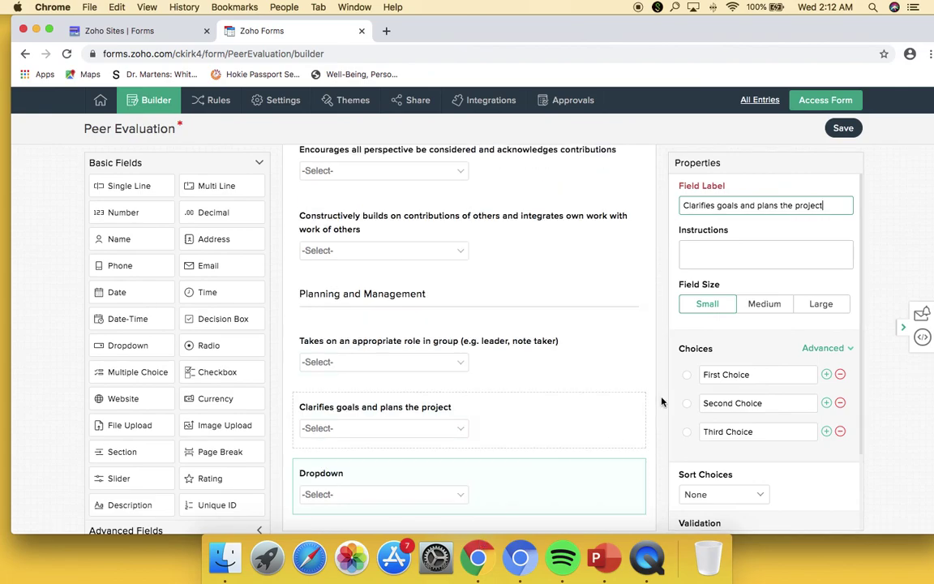
pyautogui.click(519, 485)
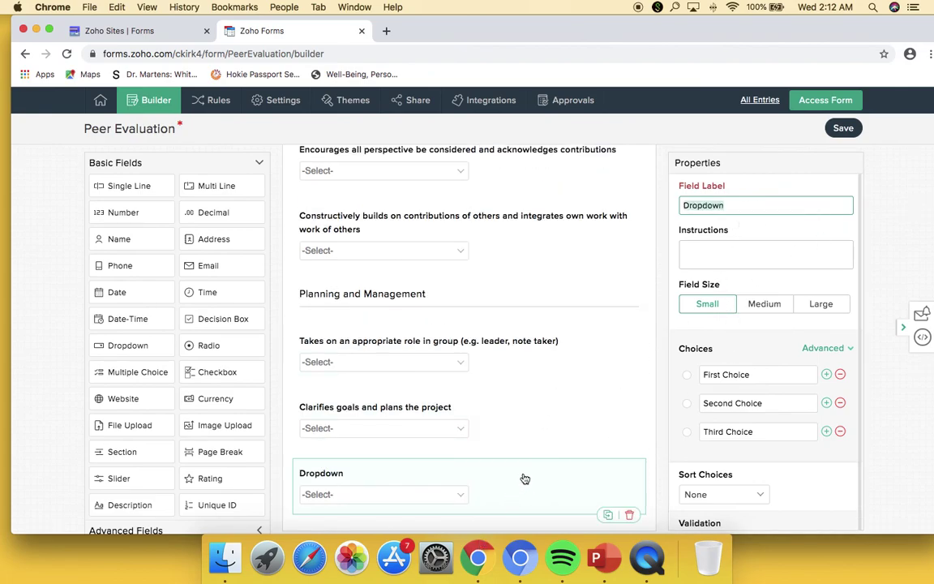
pyautogui.write('Rep')
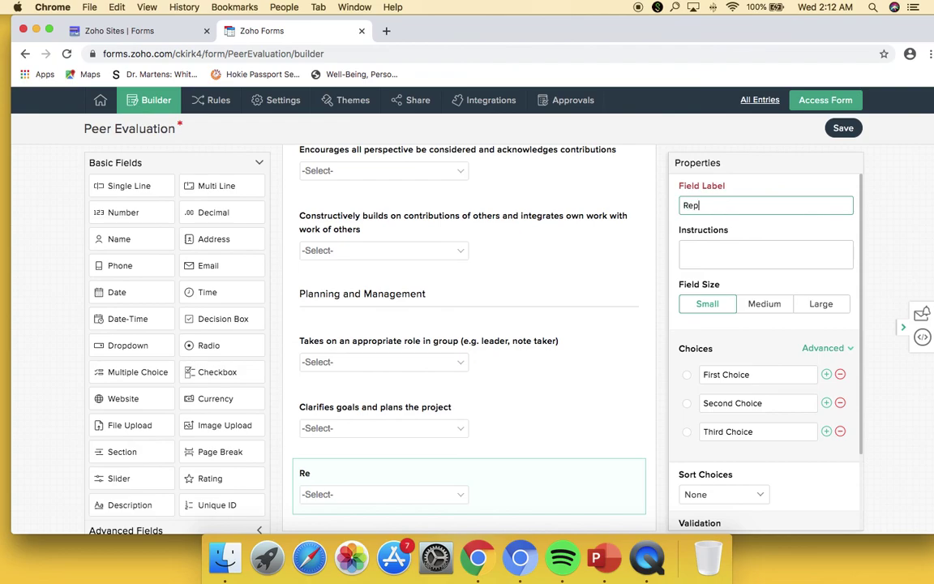
pyautogui.write('orts to team on progress')
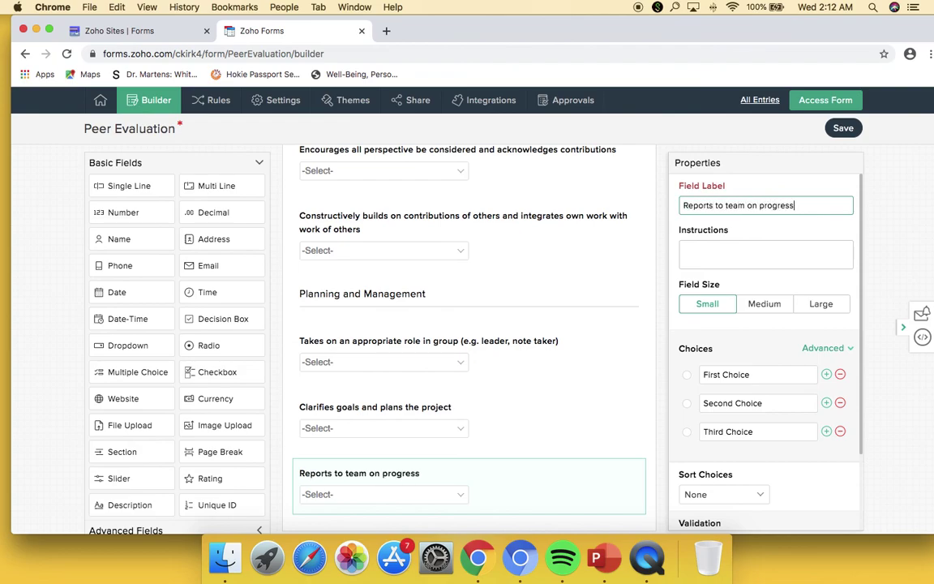
pyautogui.scroll(1, 588, 341)
# - Give the 'Reports to team on progress' dropdown five choices: 1, 2, 3, 4, 5
pyautogui.click(828, 375)
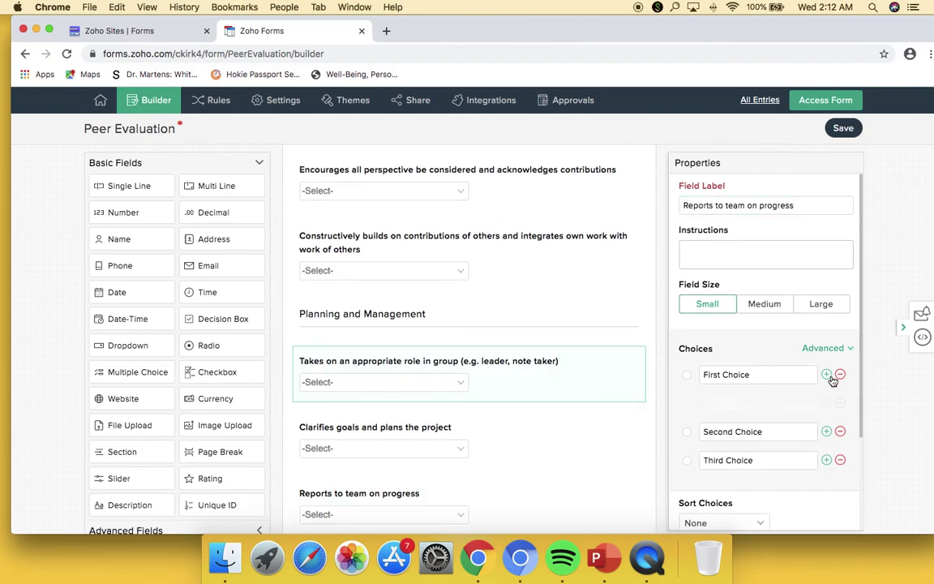
pyautogui.click(827, 375)
pyautogui.click(709, 381)
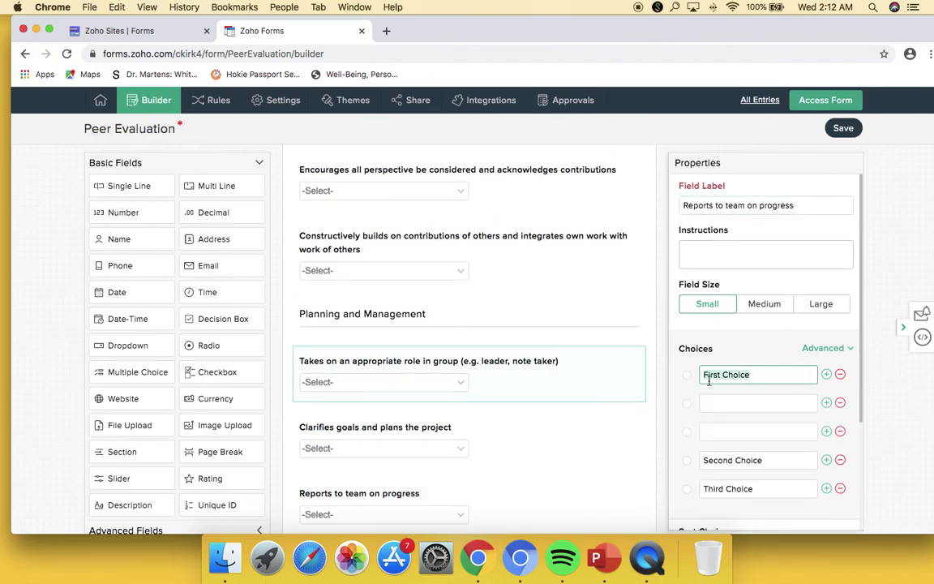
pyautogui.write('1')
pyautogui.press('Tab')
pyautogui.write('2')
pyautogui.press('Tab')
pyautogui.write('3')
pyautogui.press('Tab')
pyautogui.write('4')
pyautogui.press('Tab')
pyautogui.write('5')
# - Set the 'Clarifies goals and plans the project' dropdown choices to 1, 2, 3, 4, 5
pyautogui.click(592, 436)
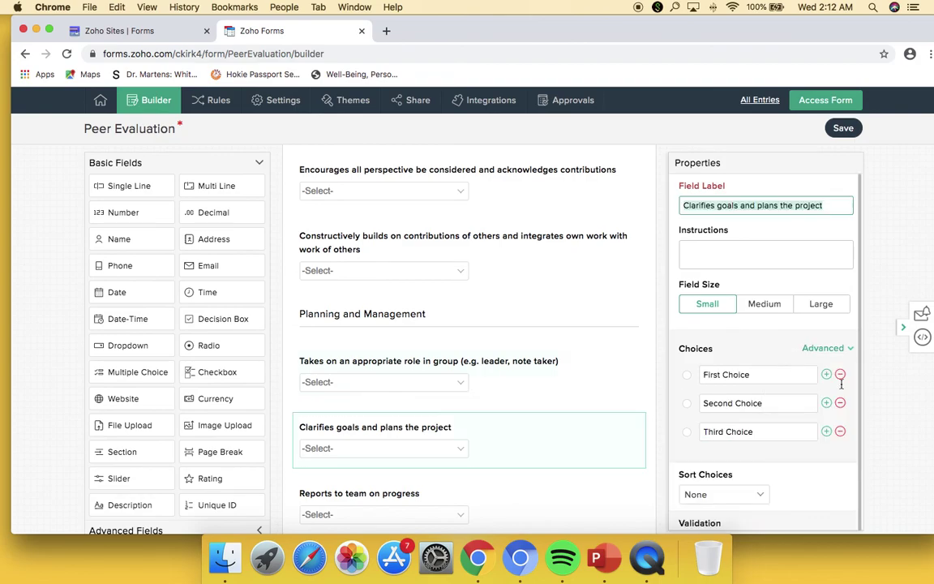
pyautogui.doubleClick(827, 374)
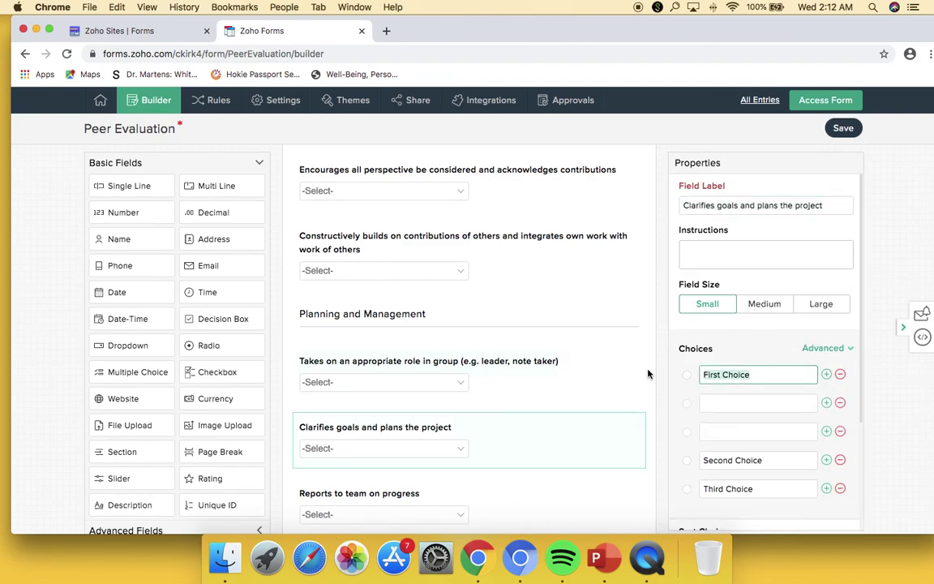
pyautogui.write('1')
pyautogui.press('Tab')
pyautogui.write('2')
pyautogui.press('Tab')
pyautogui.write('3')
pyautogui.press('Tab')
pyautogui.write('4')
pyautogui.press('Tab')
pyautogui.write('5')
# - Set the 'Takes on an appropriate role' dropdown choices to 1, 2, 3, 4, 5
pyautogui.scroll(-1, 561, 507)
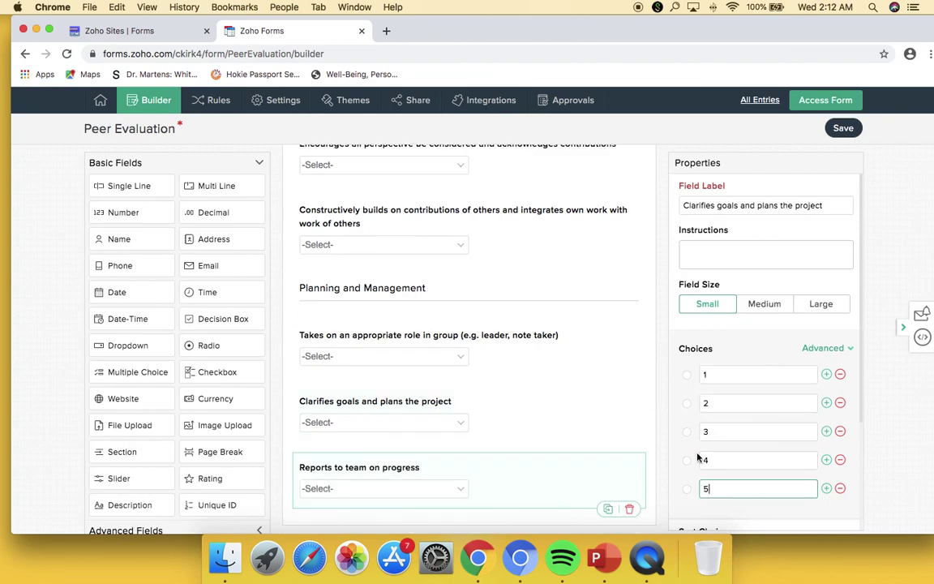
pyautogui.click(546, 468)
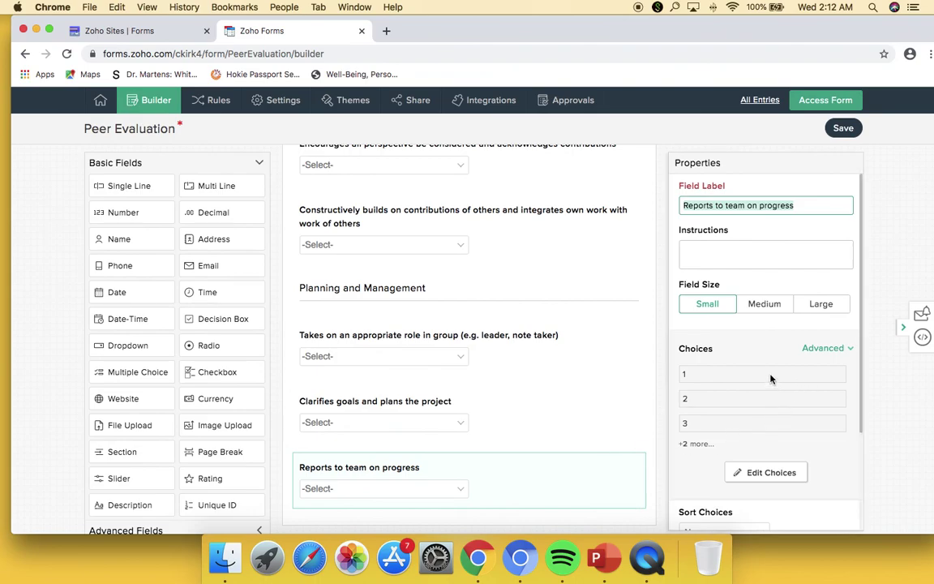
pyautogui.scroll(-2, 457, 434)
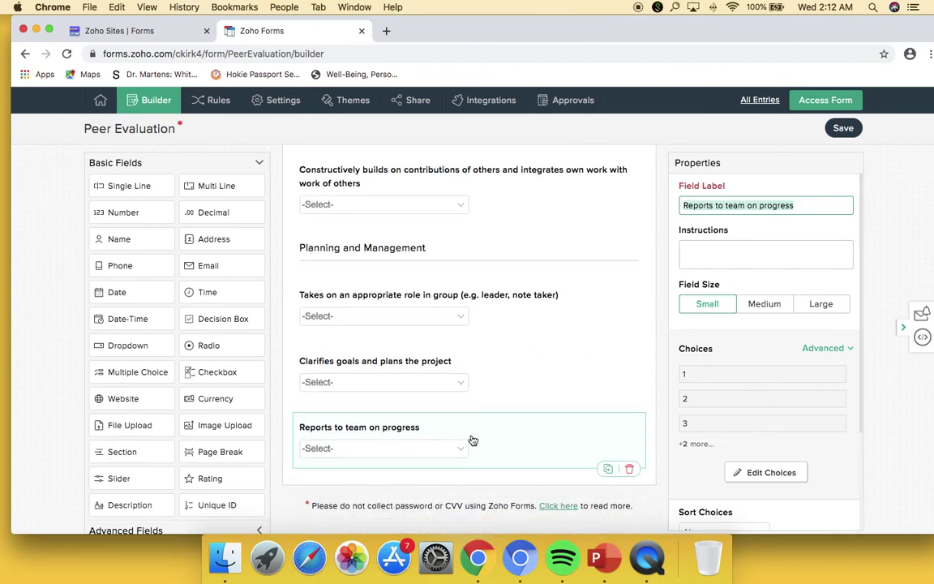
pyautogui.click(527, 359)
pyautogui.click(536, 321)
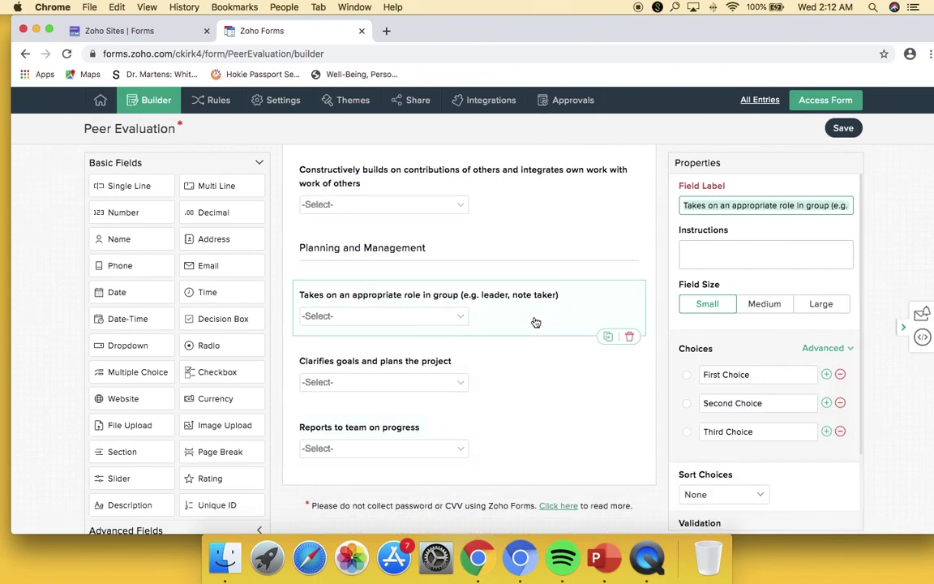
pyautogui.click(827, 375)
pyautogui.click(828, 375)
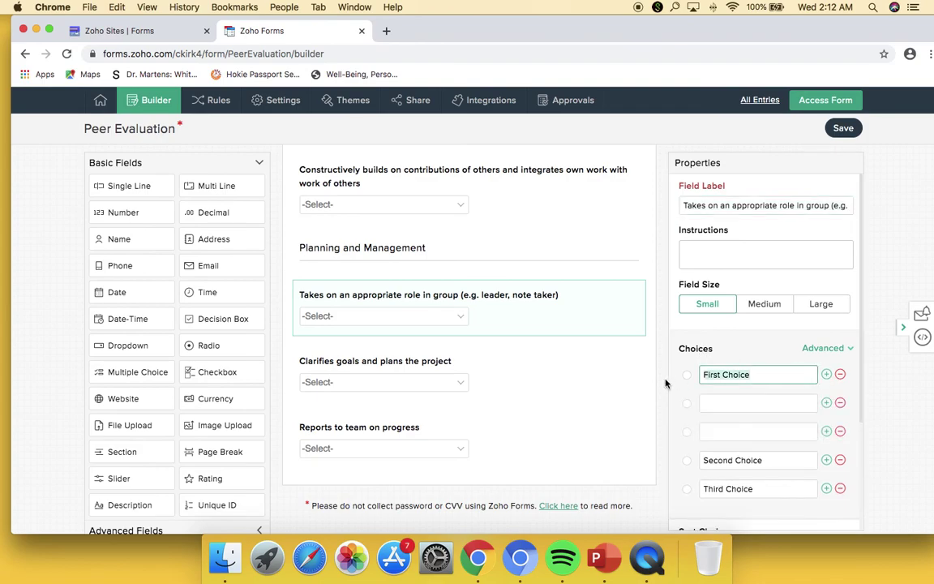
pyautogui.write('1')
pyautogui.press('Tab')
pyautogui.write('2')
pyautogui.press('Tab')
pyautogui.write('3')
pyautogui.press('Tab')
pyautogui.write('4')
pyautogui.press('Tab')
pyautogui.write('5')
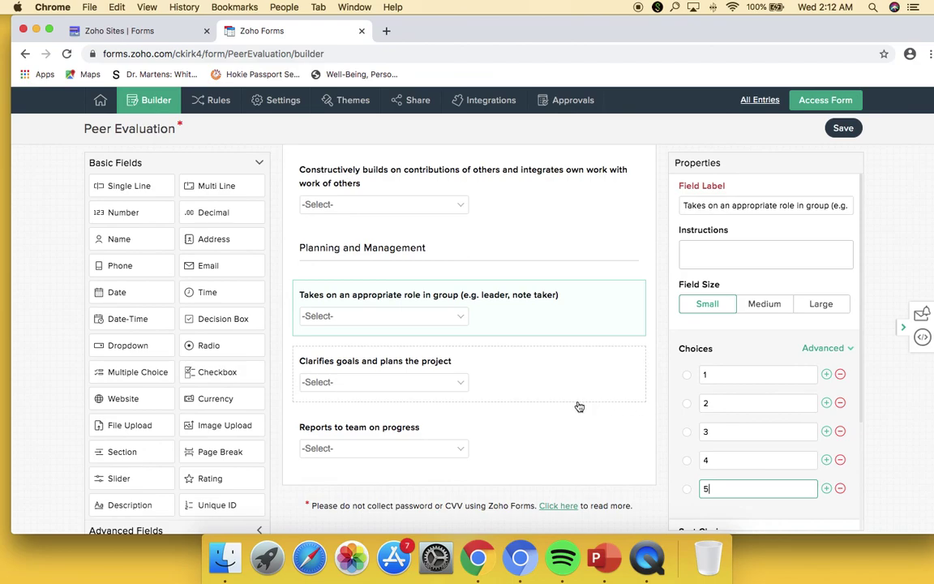
pyautogui.click(517, 481)
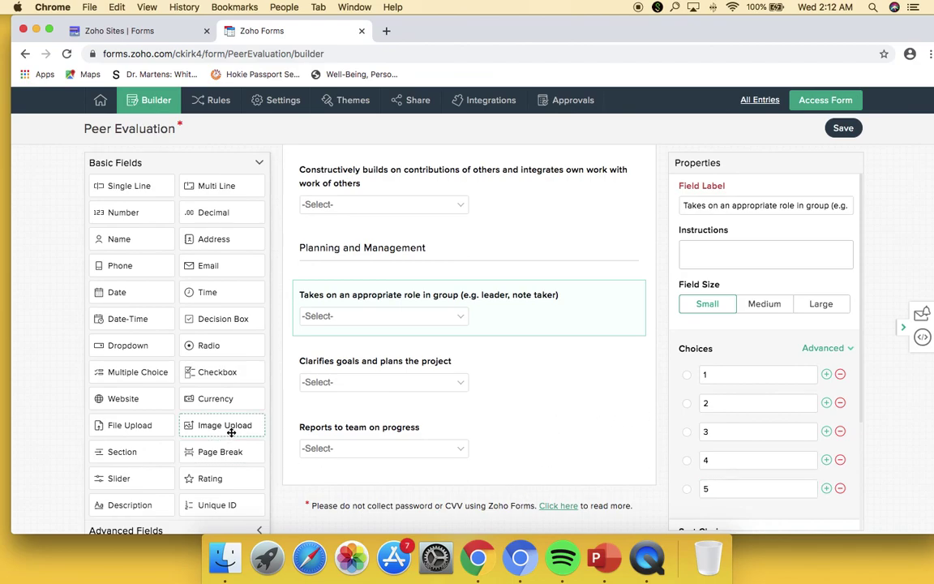
# - Add a Section field at the end of the form titled 'Fosters a Team Climate'
pyautogui.moveTo(131, 452); pyautogui.dragTo(346, 499)
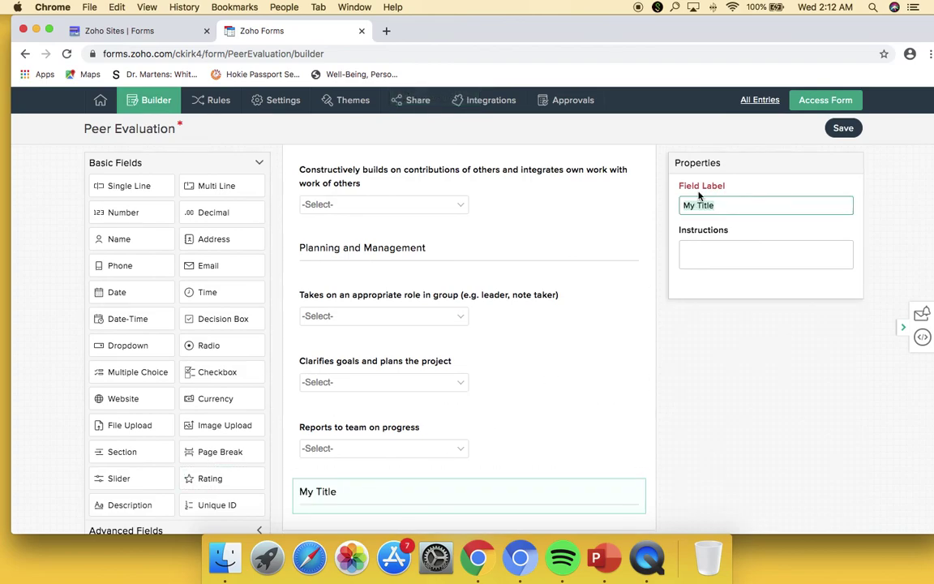
pyautogui.write('Fosters')
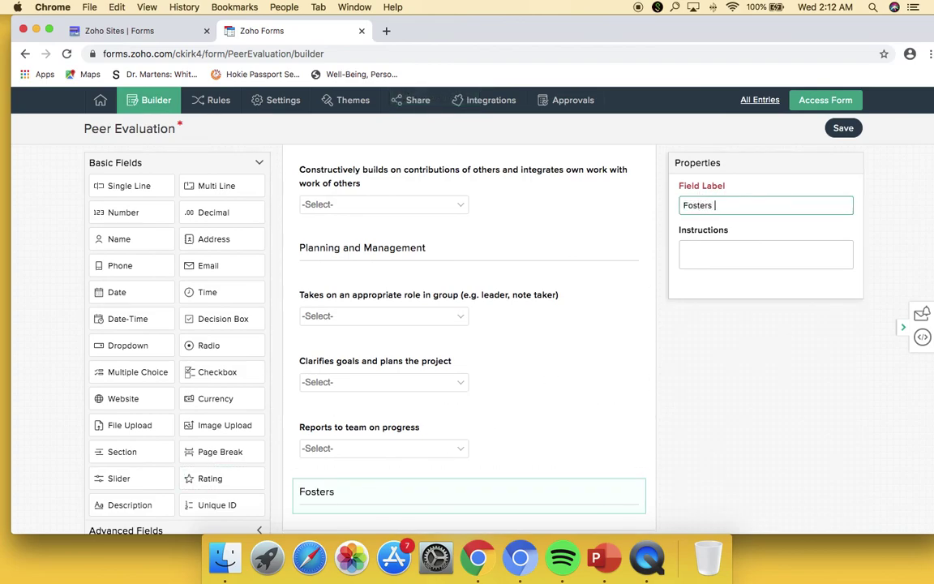
pyautogui.write(' a Team Climate')
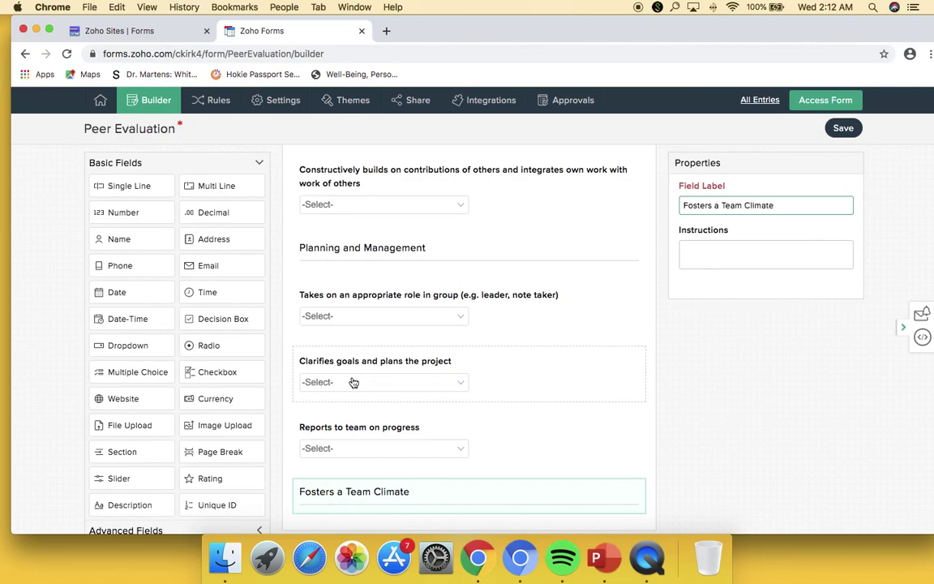
pyautogui.scroll(-1, 576, 393)
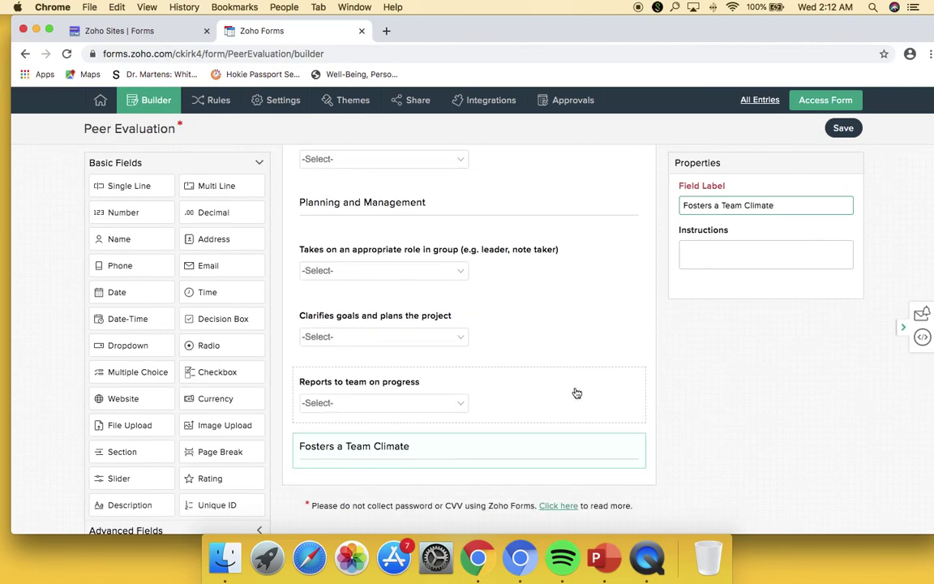
# - Add a dropdown 'Ensures consistency between words, tone, facial expressions, and Body language' with choices 1–5
pyautogui.moveTo(130, 345); pyautogui.dragTo(338, 428)
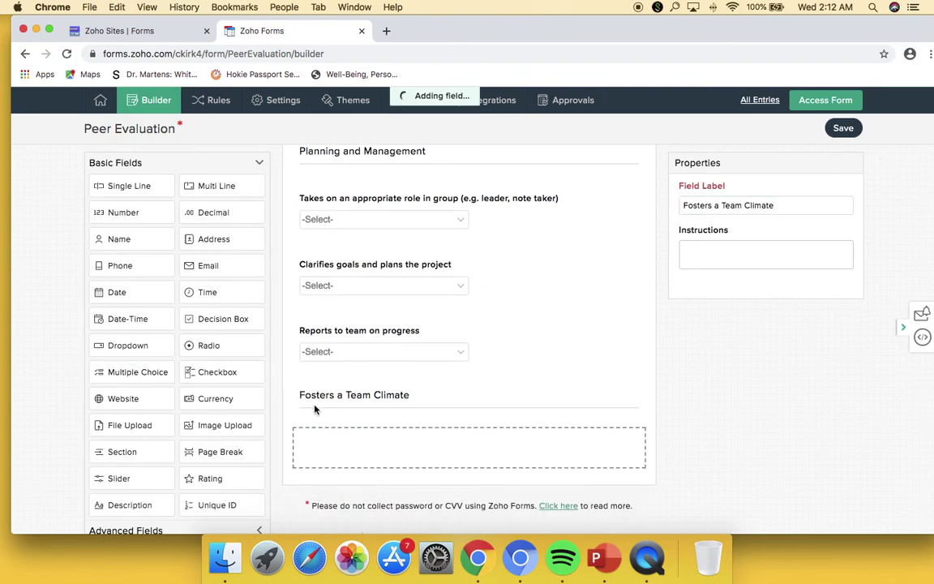
pyautogui.moveTo(136, 348); pyautogui.dragTo(367, 453)
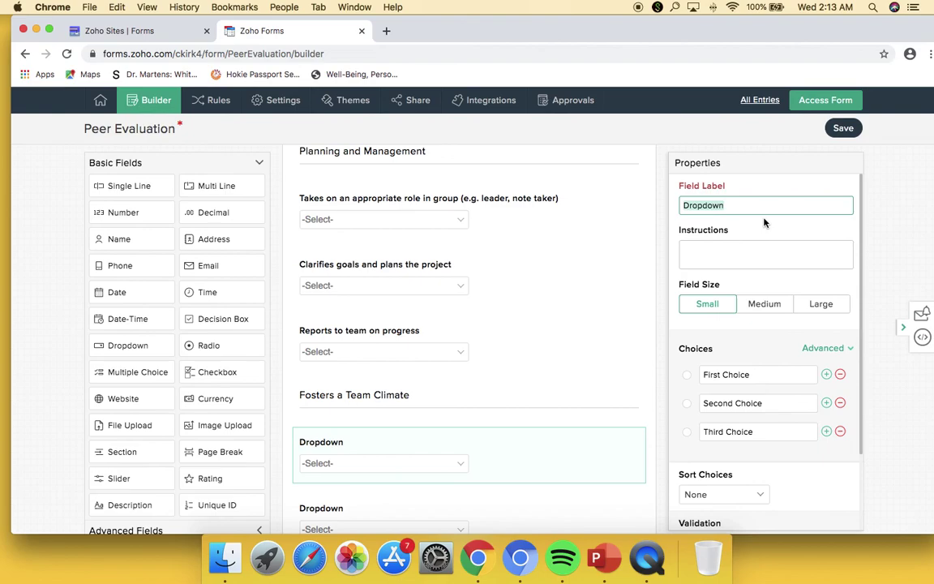
pyautogui.write('Ensures consis')
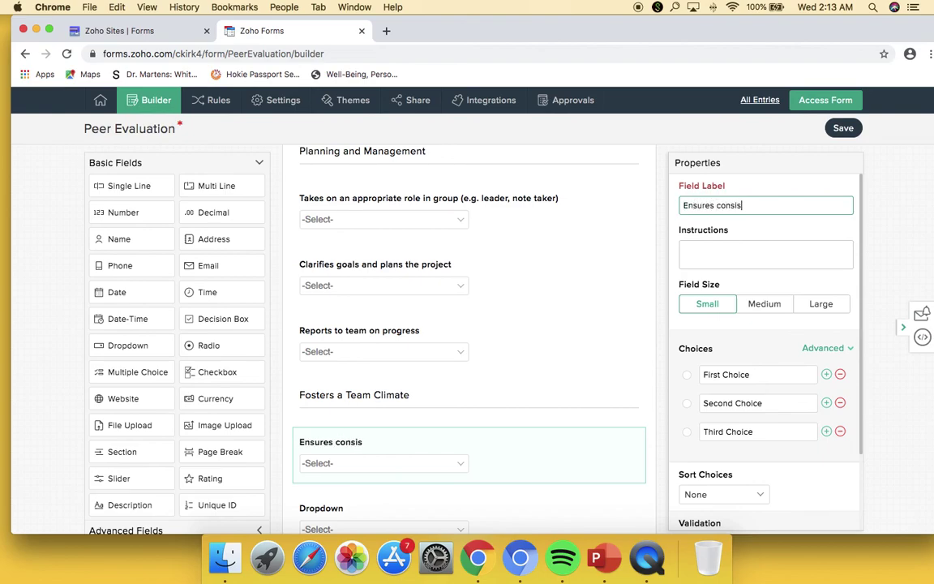
pyautogui.write('tency between')
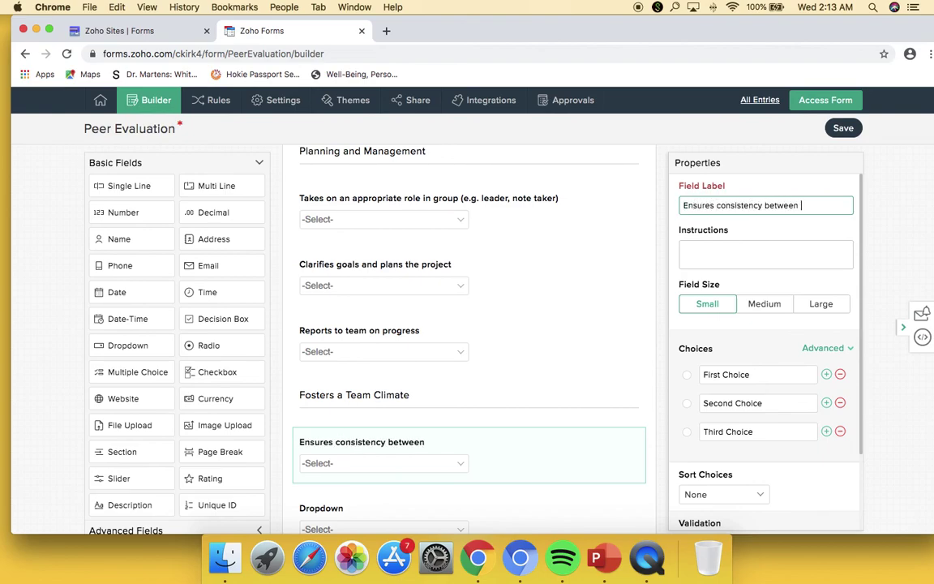
pyautogui.write(' words, tone, faci')
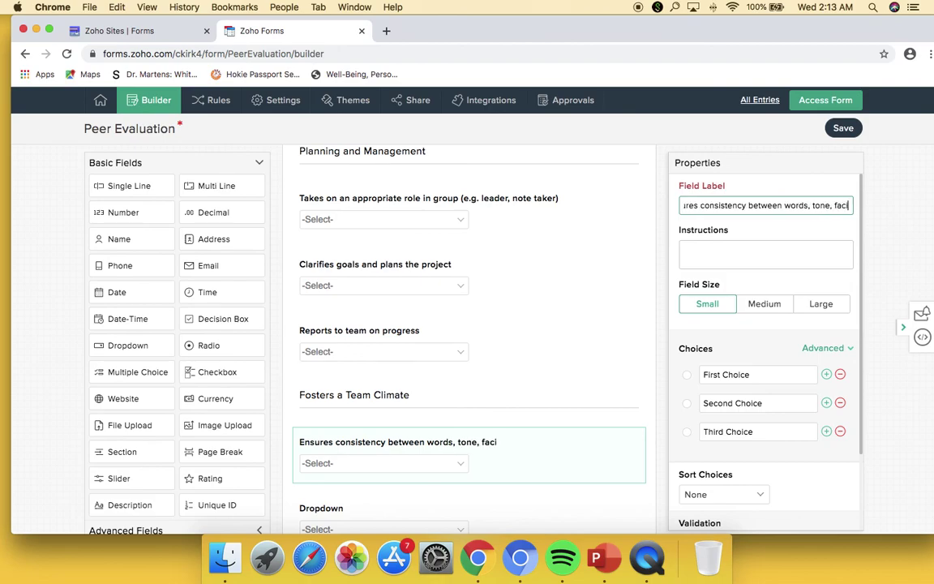
pyautogui.write('al expressions, and')
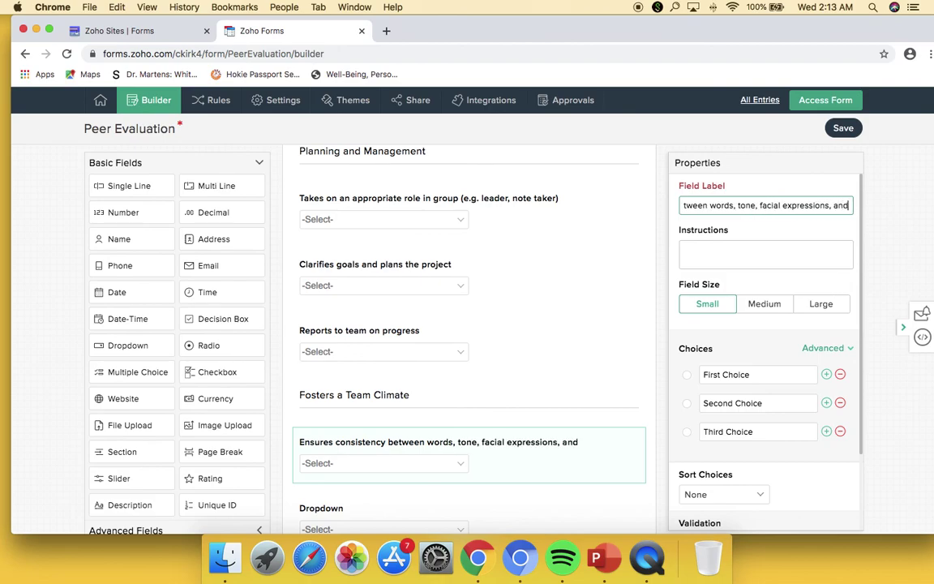
pyautogui.write(' Body language')
pyautogui.press('BackSpace')
pyautogui.press('BackSpace')
pyautogui.press('BackSpace')
pyautogui.write('age')
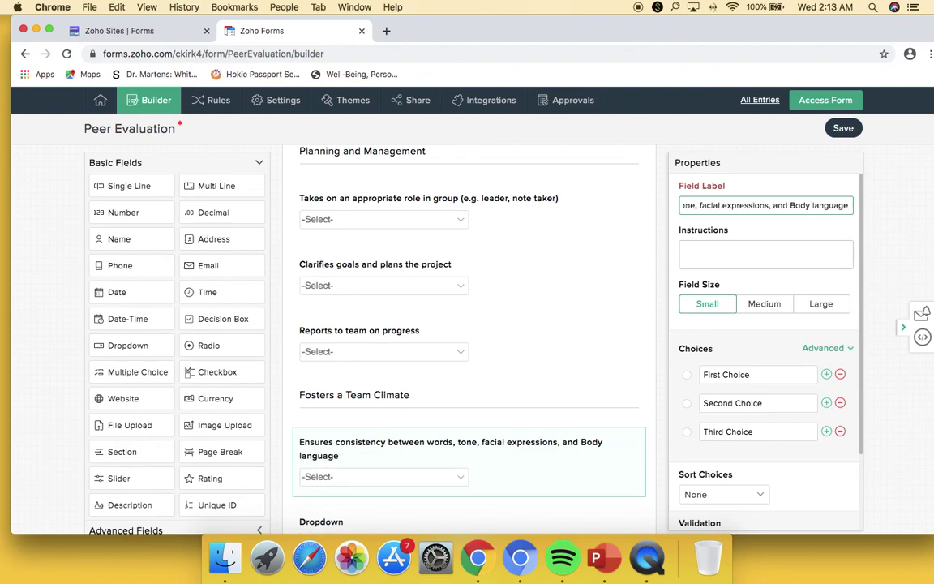
pyautogui.doubleClick(826, 375)
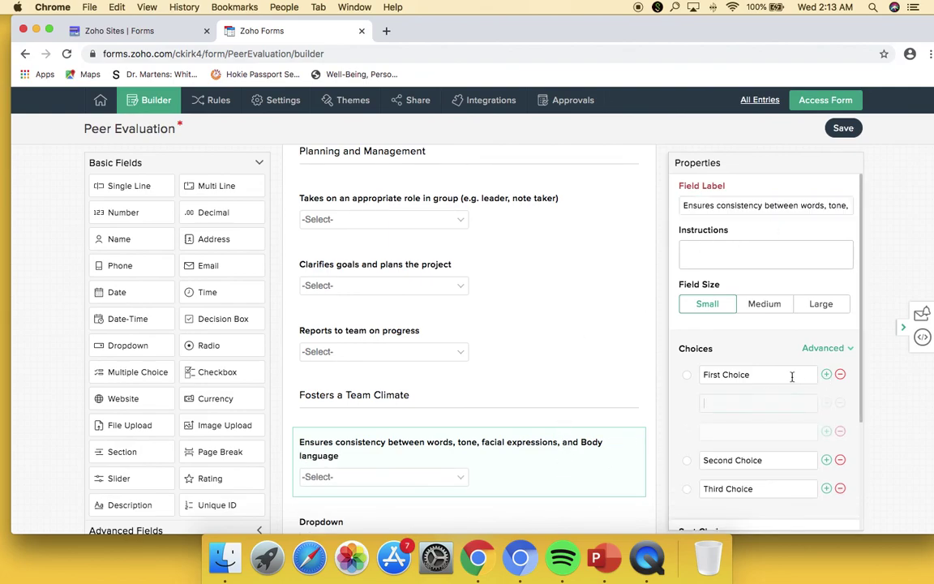
pyautogui.write('1')
pyautogui.press('Tab')
pyautogui.write('2')
pyautogui.press('Tab')
pyautogui.write('3')
pyautogui.press('Tab')
pyautogui.write('4\t5')
# - Label the next dropdown 'Express positivity and optimism about team members and project' and fill in choices 1–5
pyautogui.scroll(-3, 507, 454)
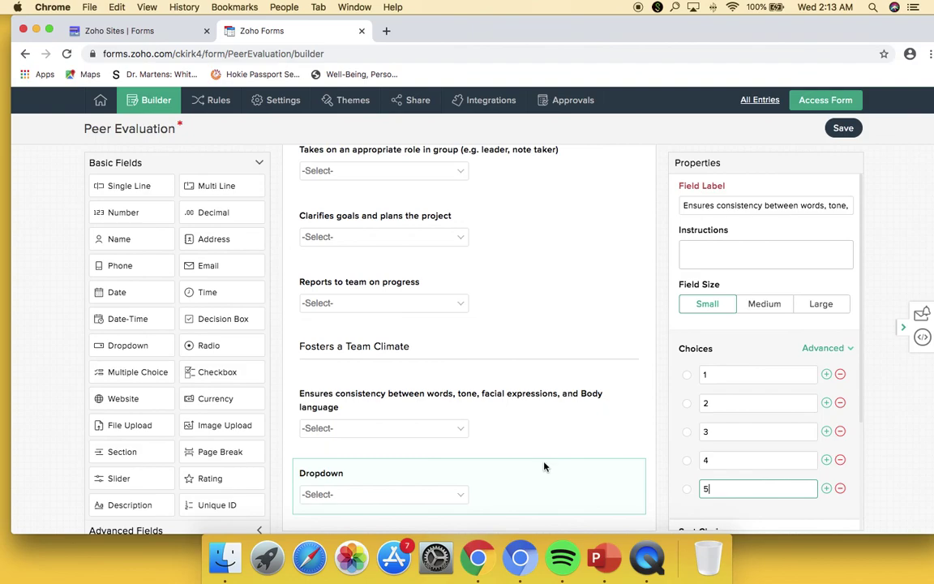
pyautogui.scroll(1, 535, 467)
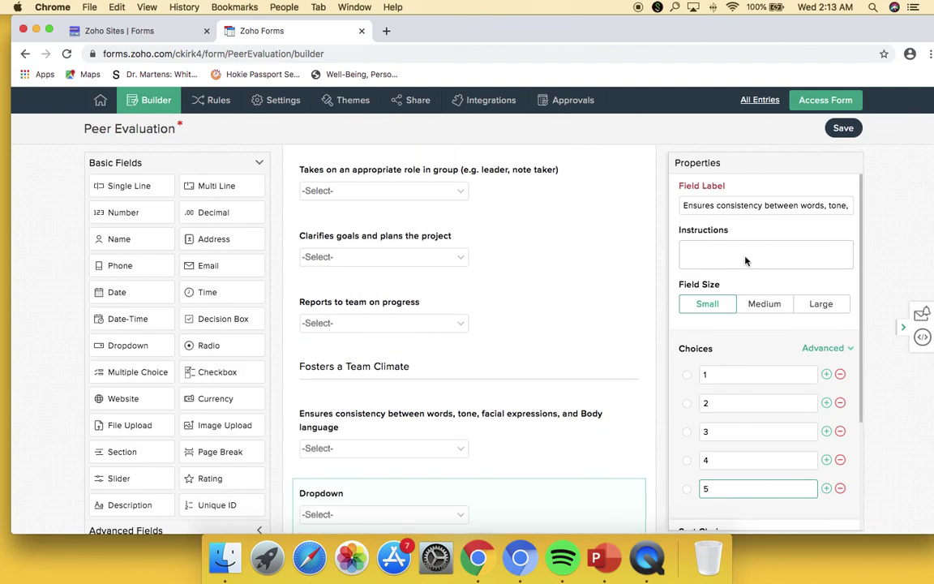
pyautogui.click(548, 507)
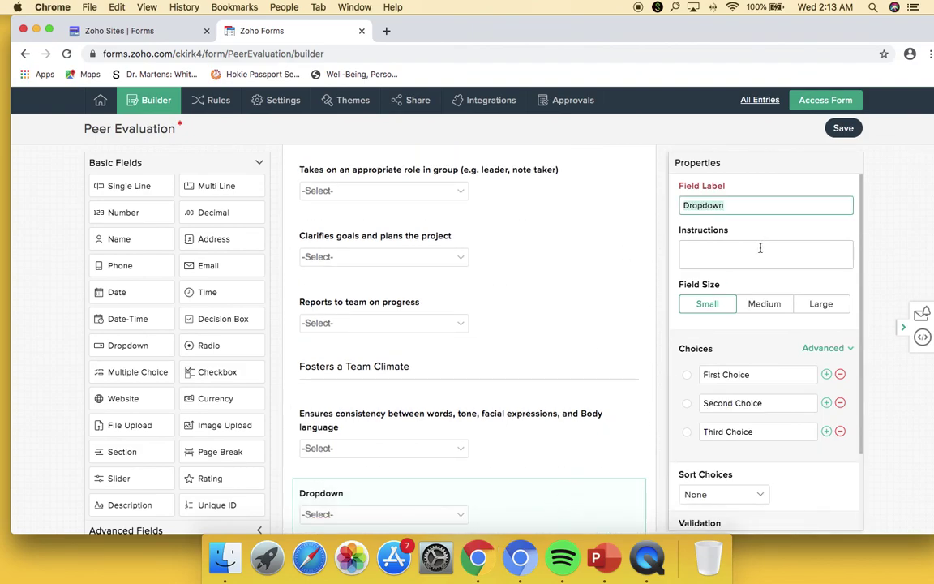
pyautogui.write('Express positivity and op')
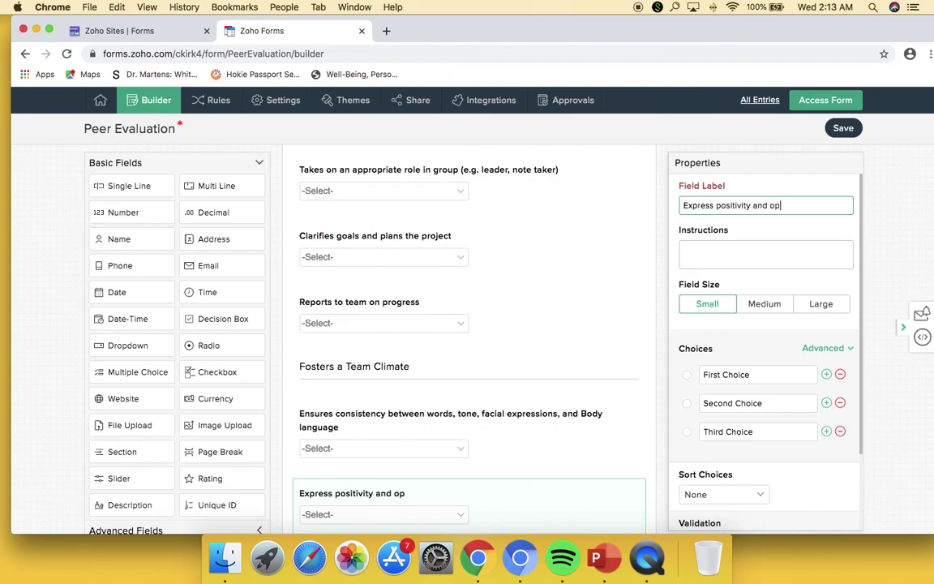
pyautogui.write('timismm about team')
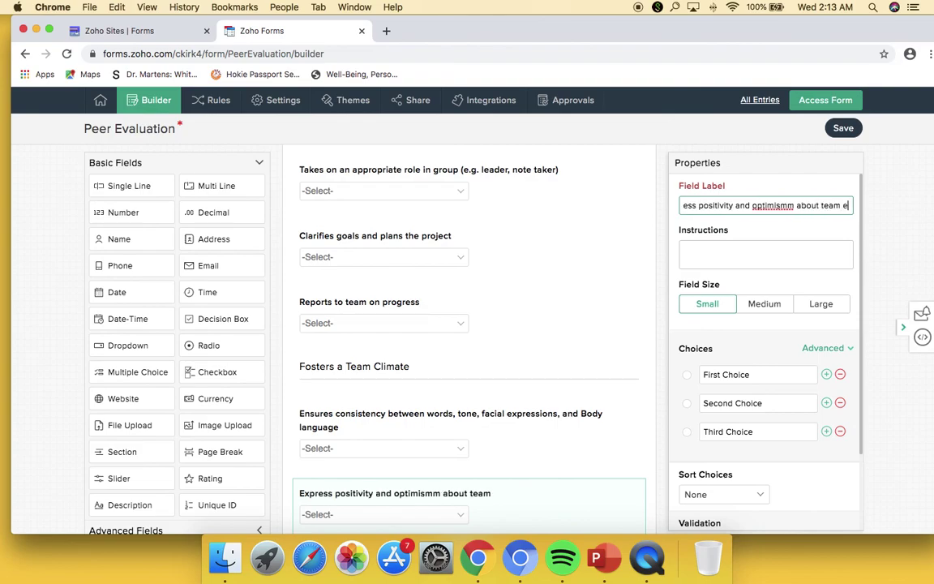
pyautogui.write(' memb')
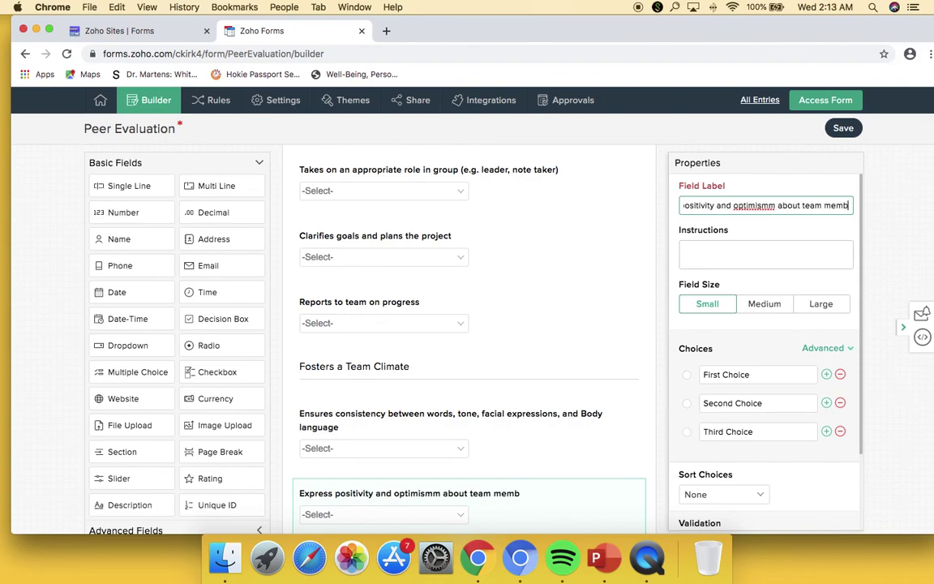
pyautogui.write('ers and project')
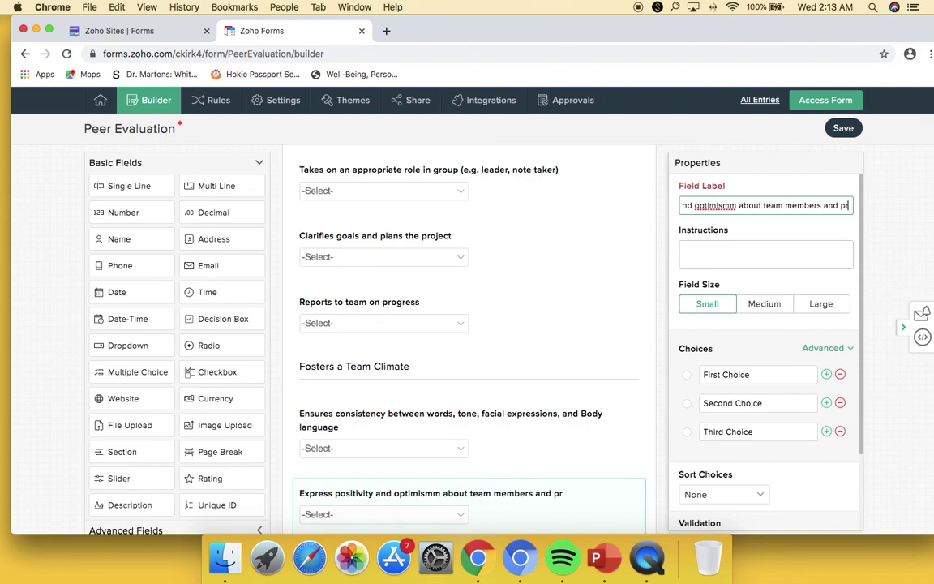
pyautogui.press('BackSpace')
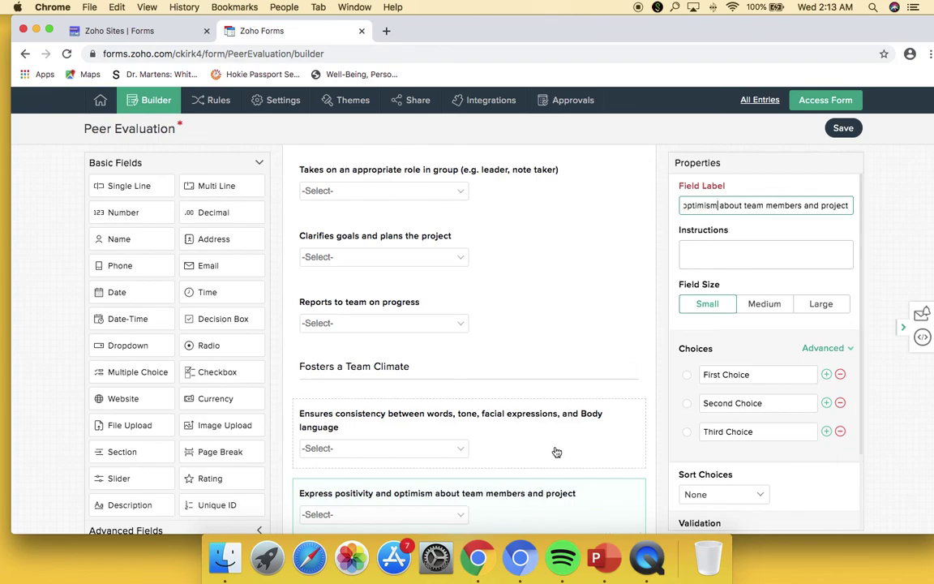
pyautogui.scroll(-2, 554, 450)
pyautogui.doubleClick(826, 374)
pyautogui.moveTo(775, 375); pyautogui.dragTo(686, 375)
pyautogui.write('1')
pyautogui.click(759, 403)
pyautogui.write('2')
pyautogui.click(758, 432)
pyautogui.write('3')
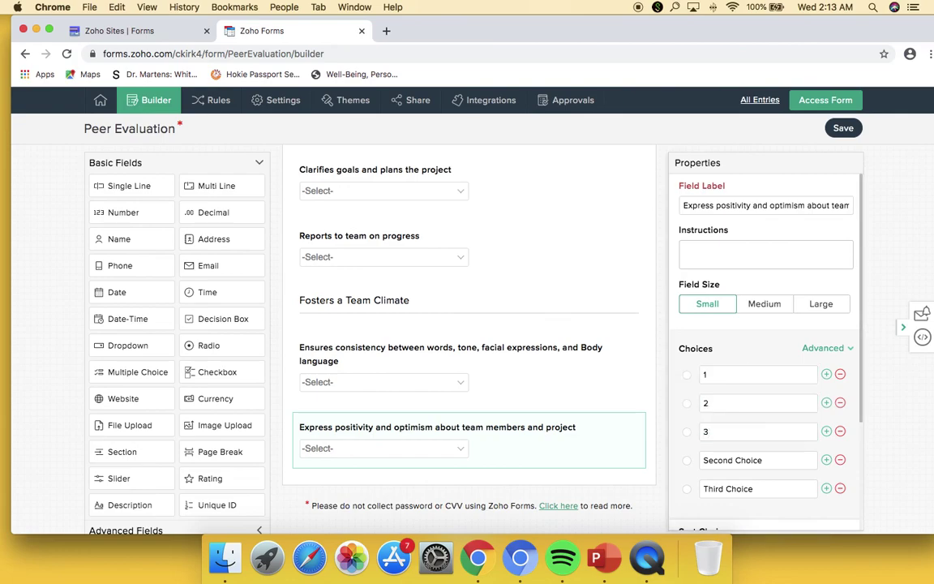
pyautogui.click(759, 488)
pyautogui.write('5')
pyautogui.click(704, 463)
pyautogui.write('5')
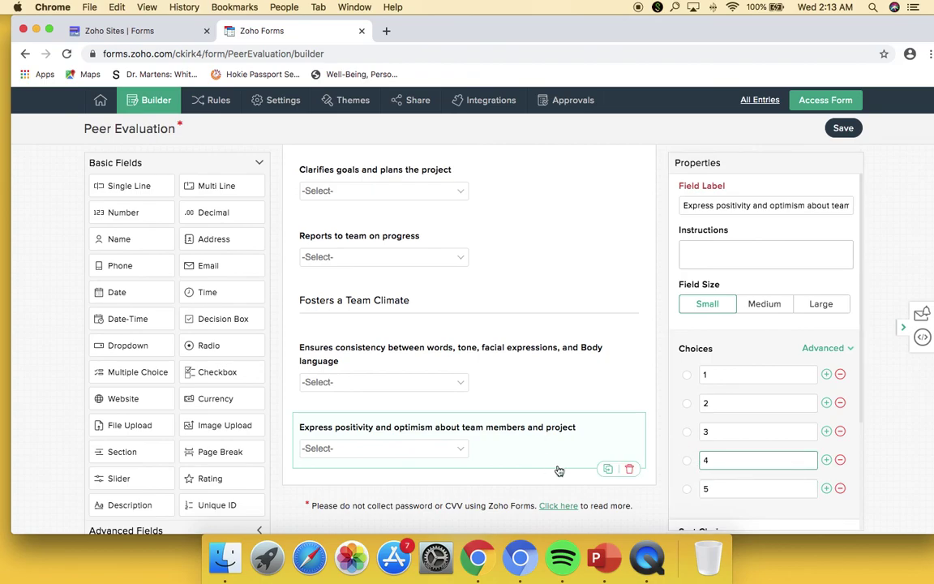
pyautogui.click(549, 485)
# - Add a Section field below the positivity question titled 'Manages Potential conflict'
pyautogui.moveTo(122, 452); pyautogui.dragTo(350, 498)
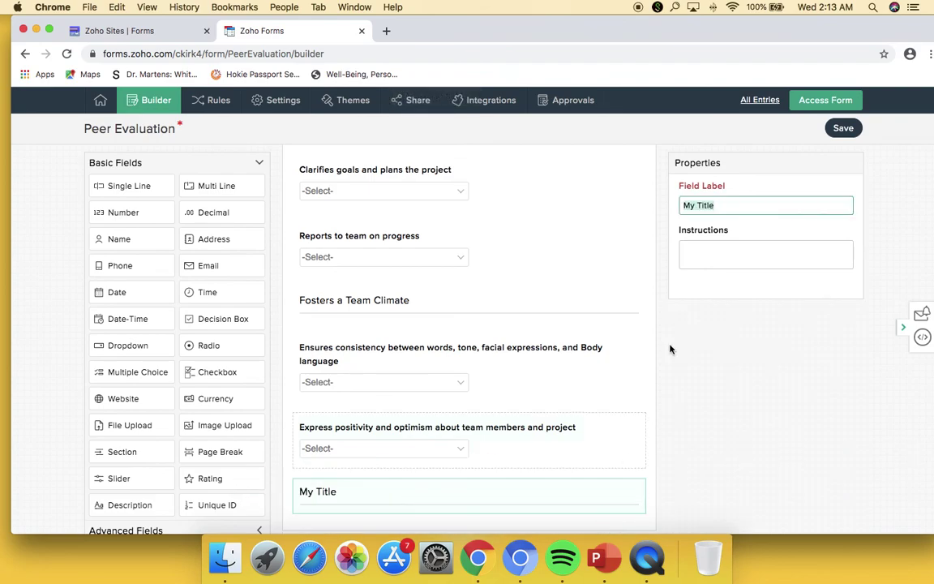
pyautogui.write('Manages')
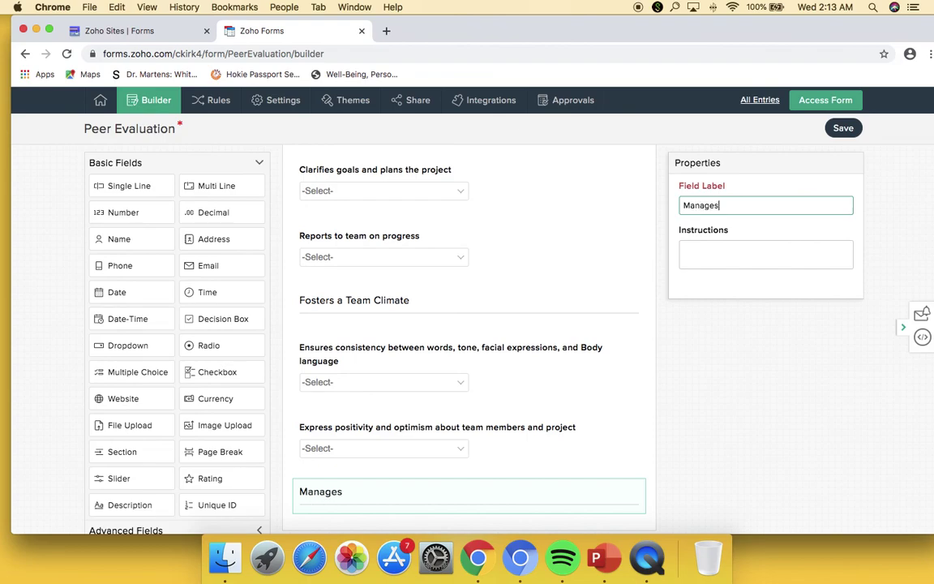
pyautogui.write(' Potential conflict')
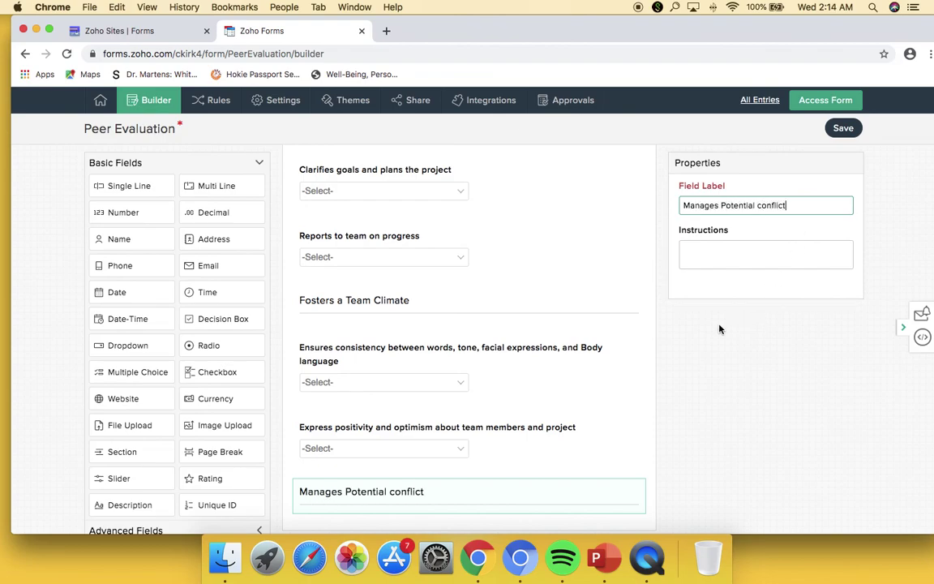
pyautogui.scroll(-2, 479, 480)
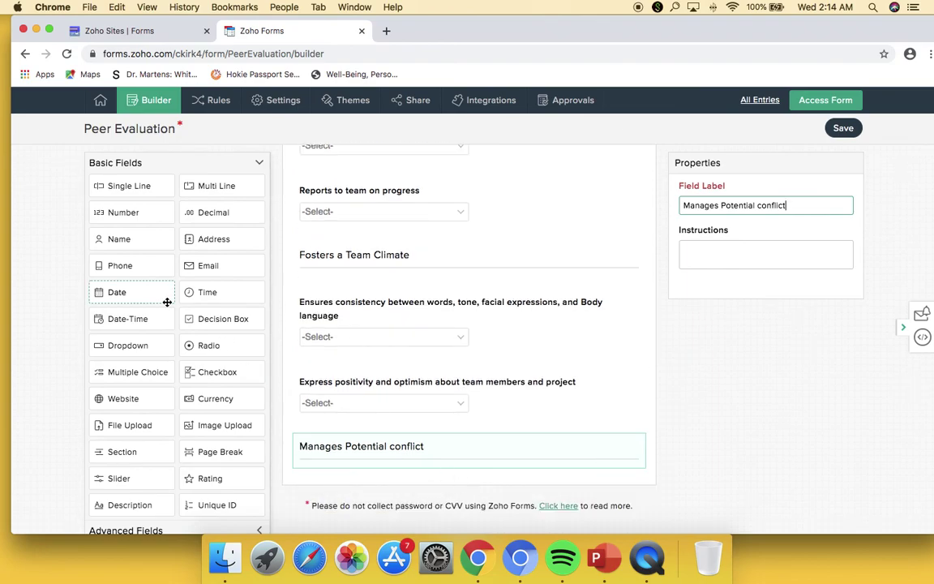
# - Add three dropdowns and label the first 'Displays appropriate assertiveness: neither dominating, submissive nor passive aggressive'
pyautogui.moveTo(134, 348); pyautogui.dragTo(357, 450)
pyautogui.moveTo(135, 348); pyautogui.dragTo(328, 494)
pyautogui.moveTo(129, 344); pyautogui.dragTo(369, 381)
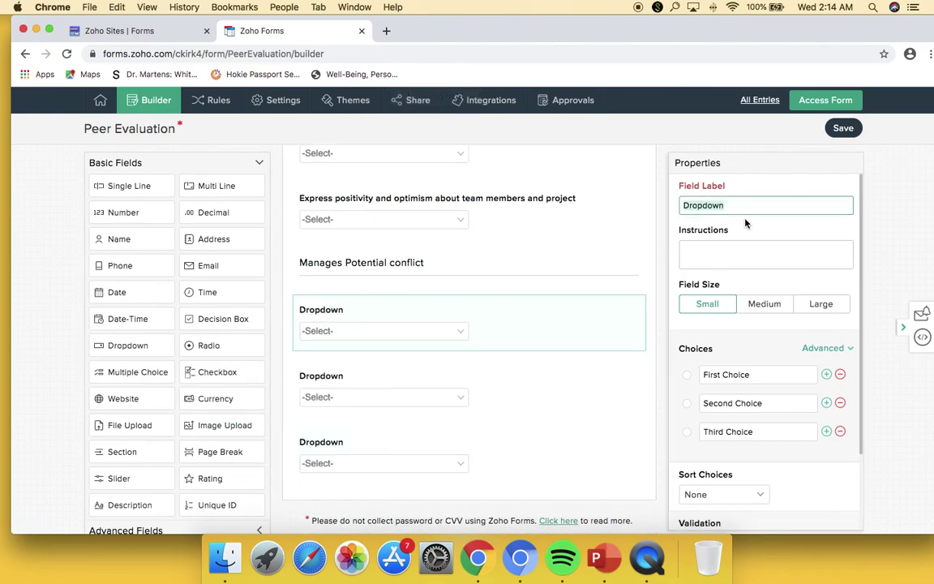
pyautogui.write('Displa')
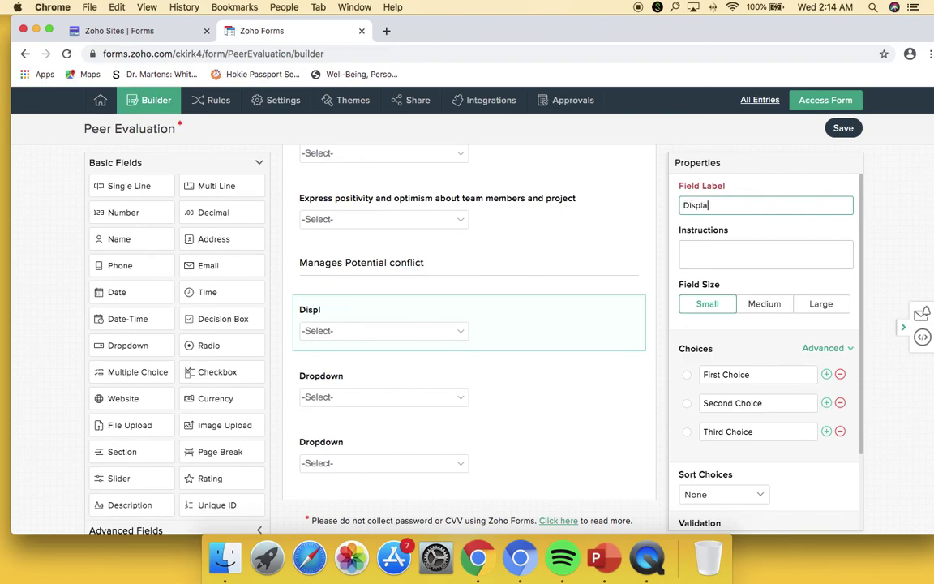
pyautogui.write('ys appropriate a')
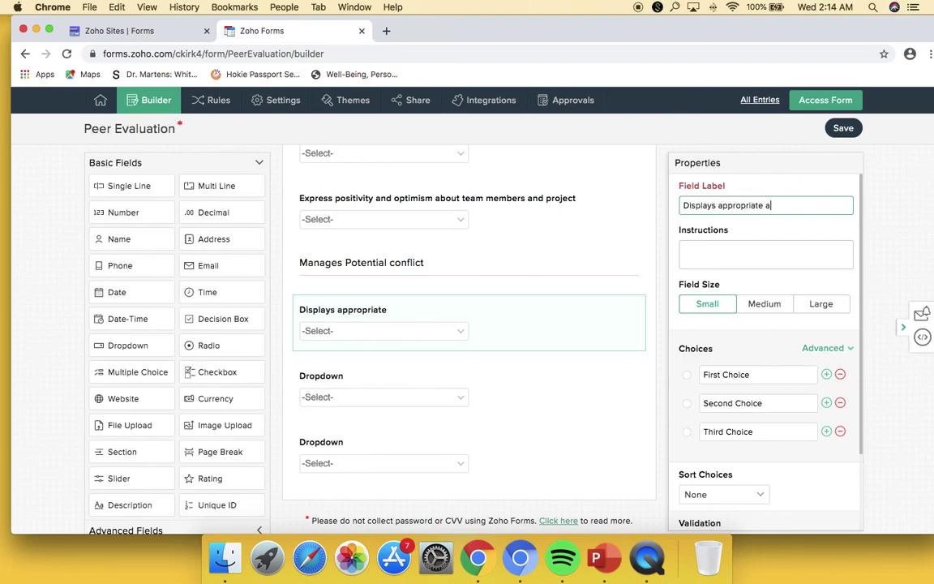
pyautogui.write('ssertiveness: neither dominating, sum')
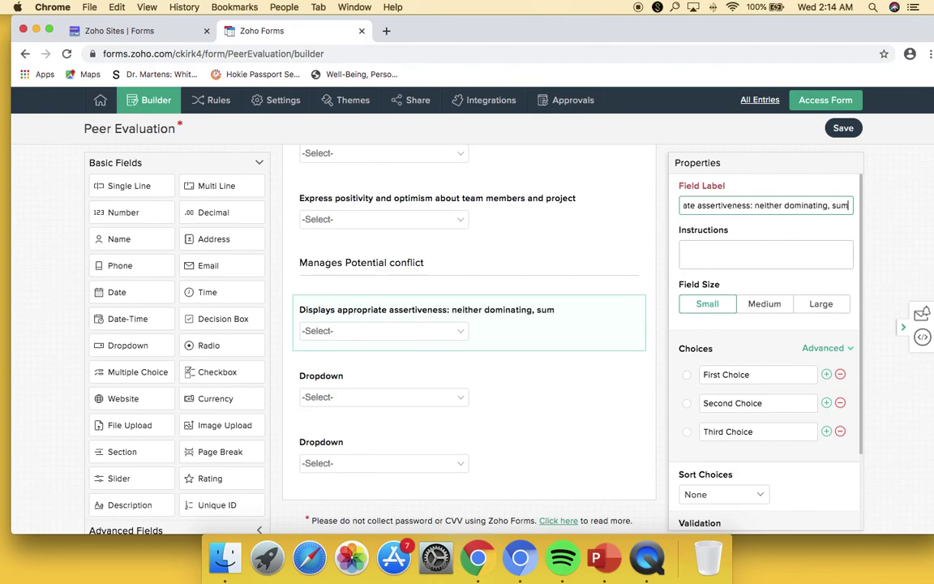
pyautogui.press('BackSpace')
pyautogui.write('bmissive nor passive aggressive')
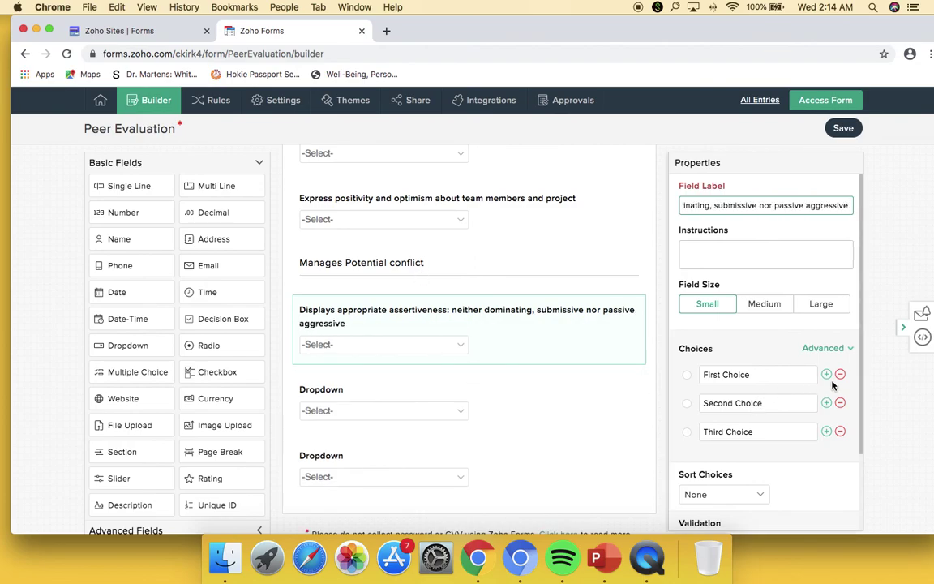
# - Give the assertiveness dropdown five choices: 1, 2, 3, 4, 5
pyautogui.click(827, 374)
pyautogui.click(826, 374)
pyautogui.press('super+a')
pyautogui.write('1')
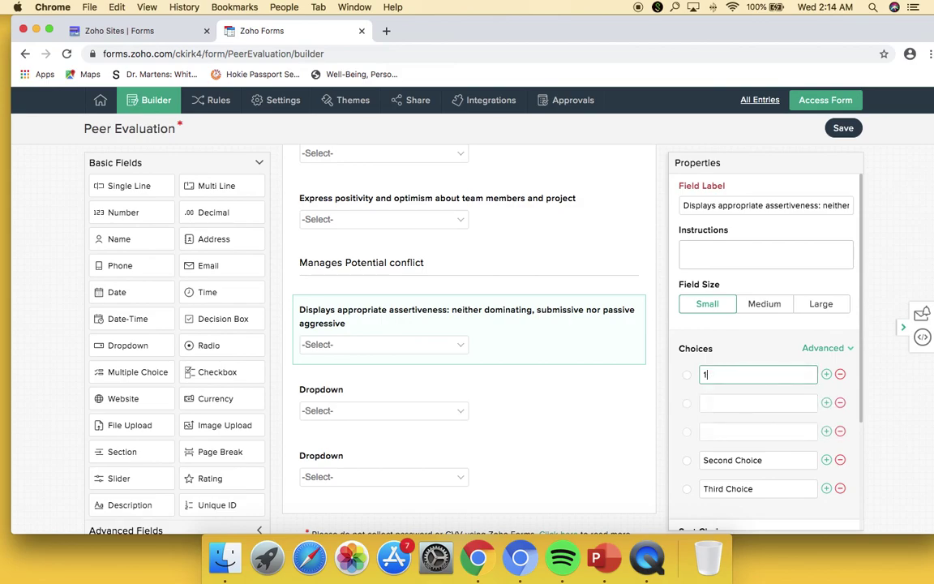
pyautogui.press('Tab')
pyautogui.write('2')
pyautogui.press('Tab')
pyautogui.write('3')
pyautogui.press('Tab')
pyautogui.write('4')
pyautogui.press('Tab')
pyautogui.write('5')
# - Label the second dropdown 'Contributes to a healthy debate' with choices 1–5, and relabel the third for constructive conflict handling
pyautogui.click(547, 397)
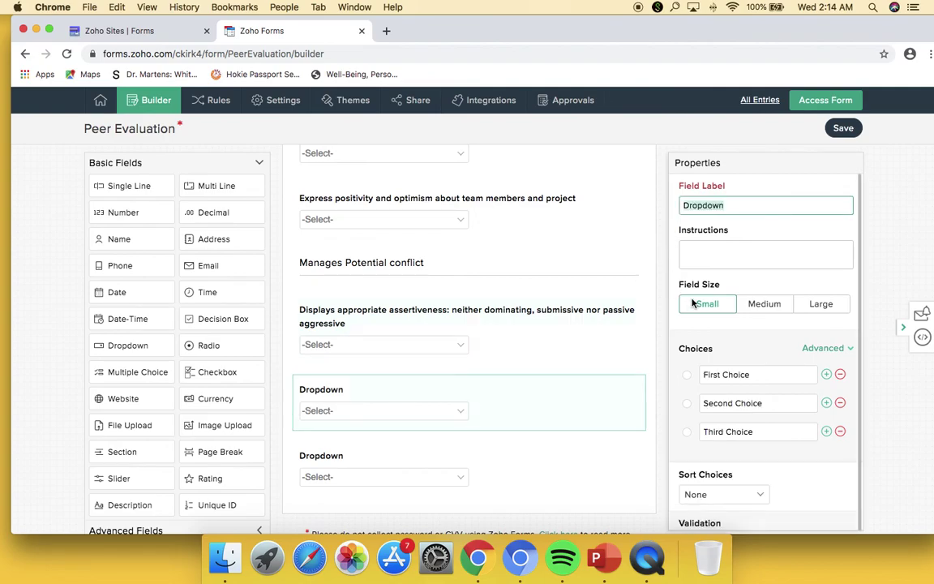
pyautogui.write('Contributes to a healthy debate')
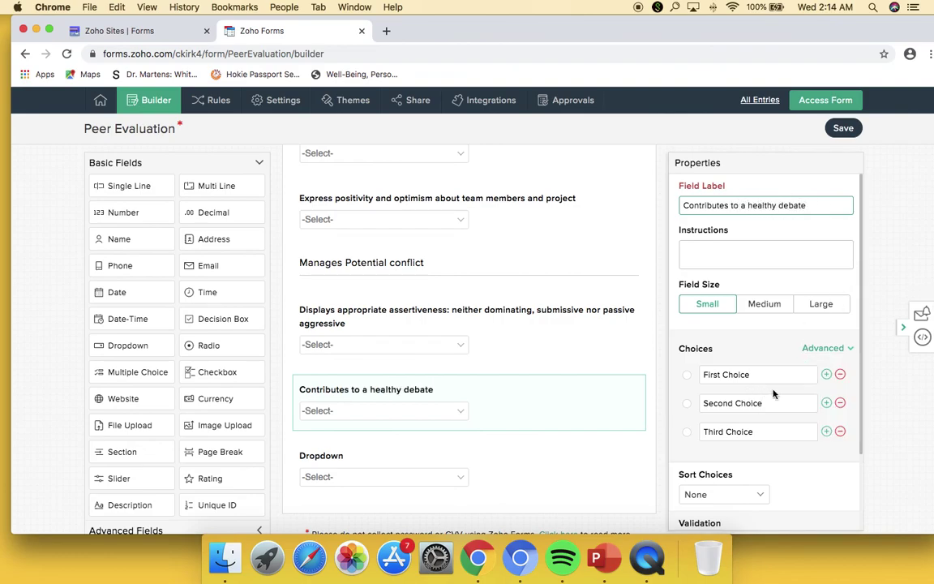
pyautogui.click(827, 375)
pyautogui.click(827, 375)
pyautogui.tripleClick(701, 374)
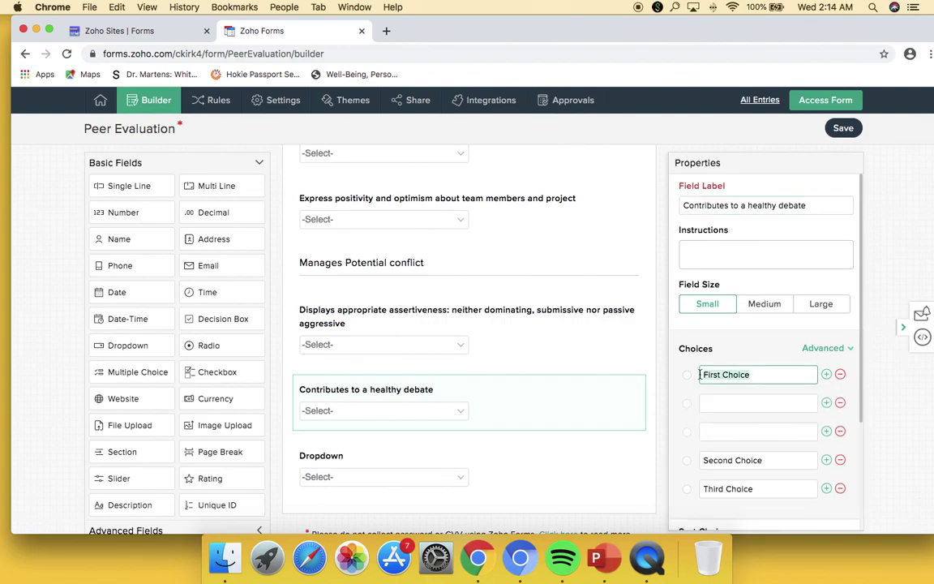
pyautogui.write('1')
pyautogui.press('Tab')
pyautogui.write('2')
pyautogui.press('Tab')
pyautogui.write('3')
pyautogui.press('Tab')
pyautogui.write('4')
pyautogui.press('Tab')
pyautogui.write('5')
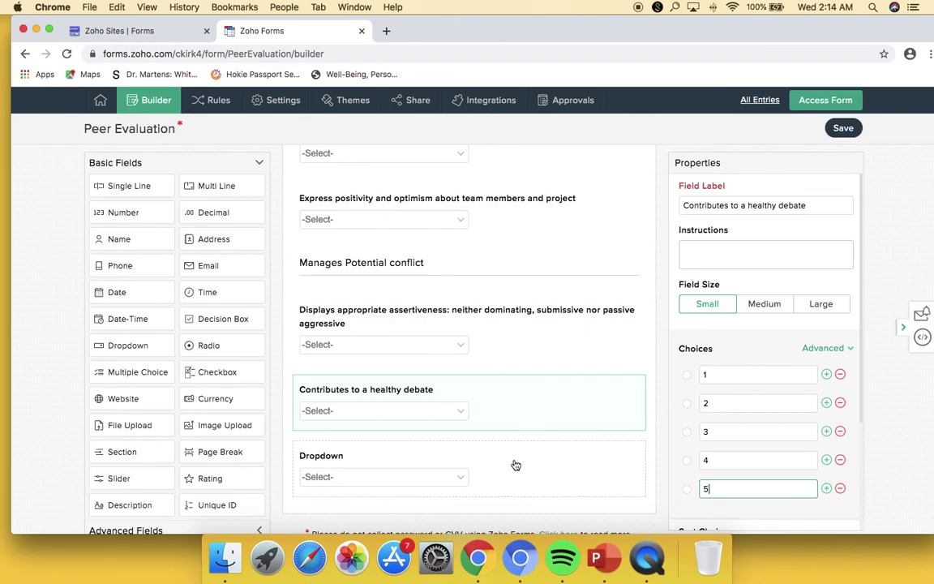
pyautogui.click(516, 465)
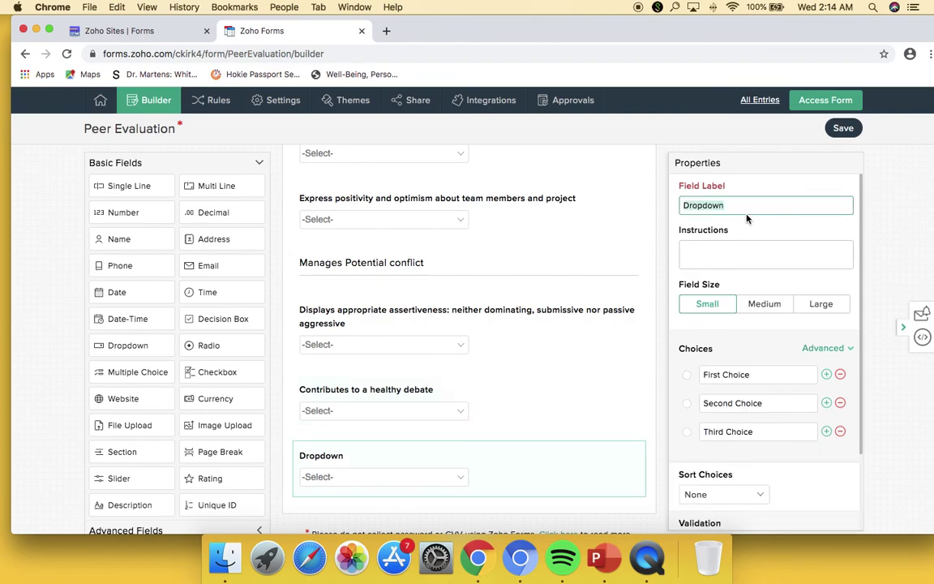
pyautogui.write('R')
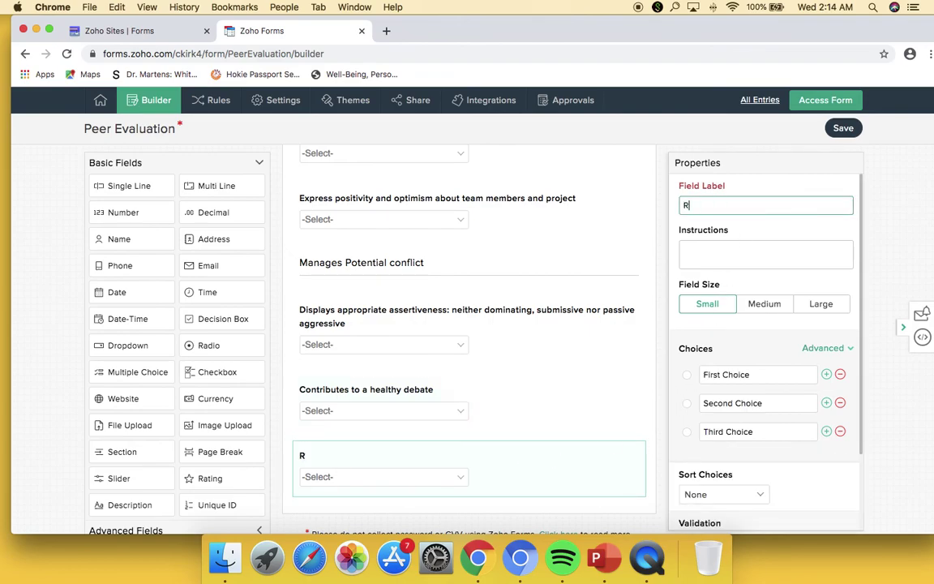
pyautogui.write('esponds to and manager')
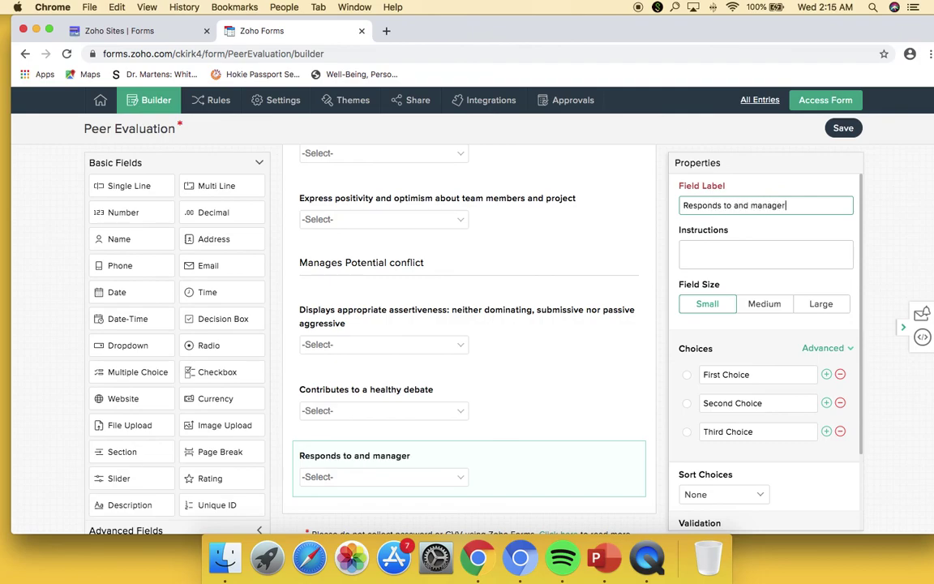
pyautogui.write(' direct/ind')
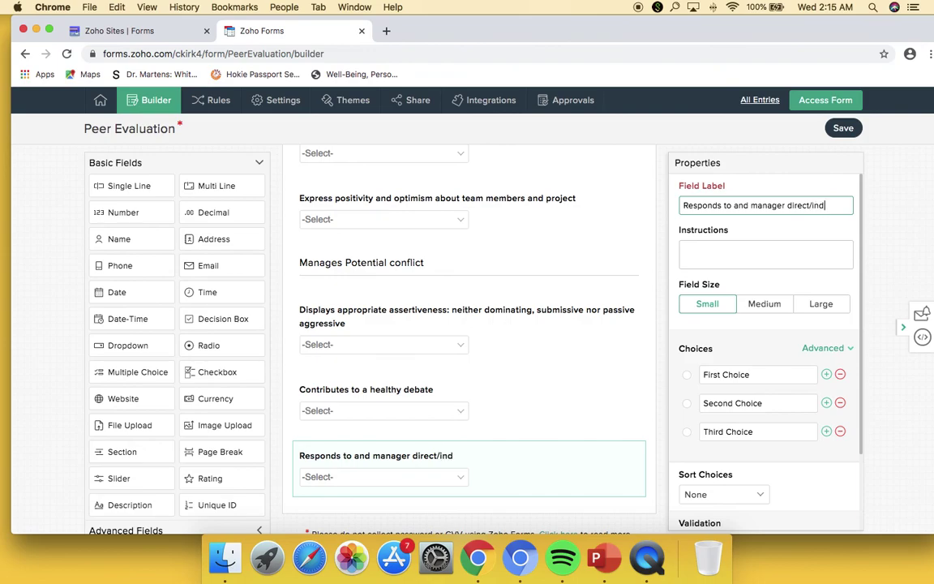
pyautogui.write('irect conflict ')
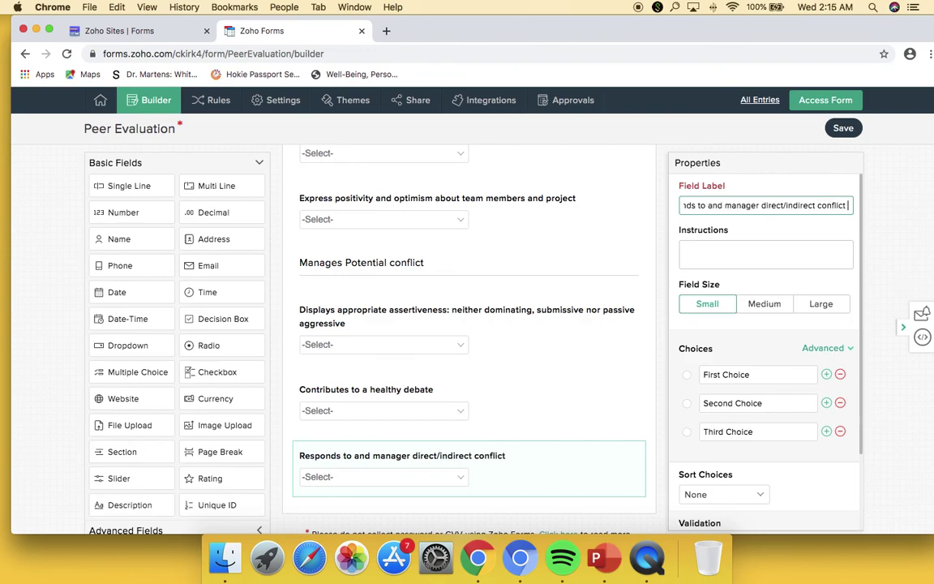
pyautogui.write('constructively')
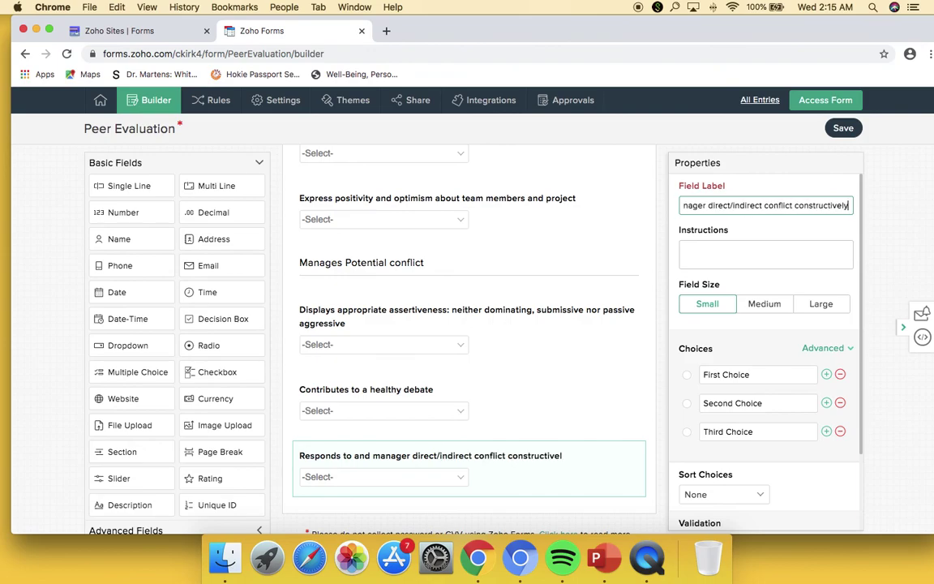
pyautogui.write(' and effectively')
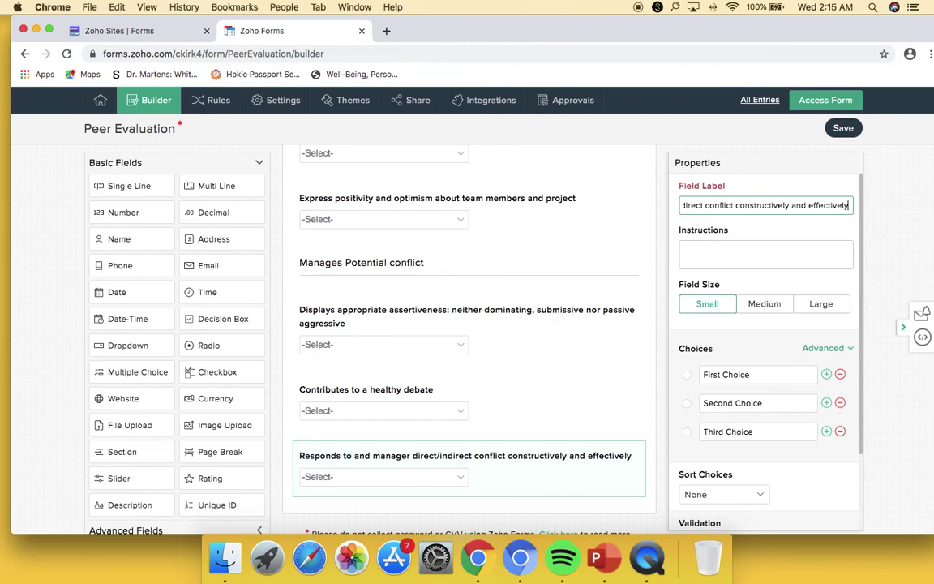
# - Add a 'Conclusion' section heading and a Multi Line field at the end of the form
pyautogui.moveTo(125, 453); pyautogui.dragTo(350, 457)
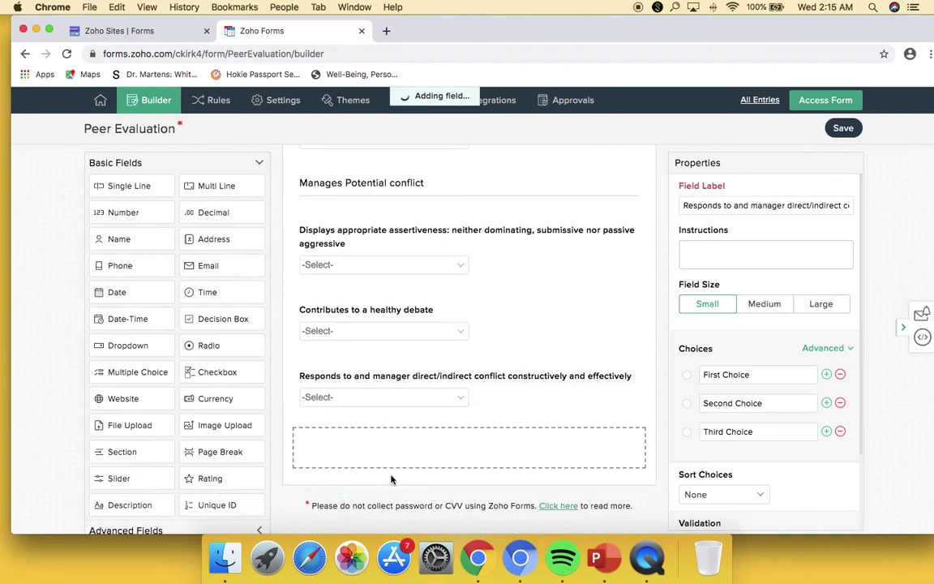
pyautogui.write('Conclusion')
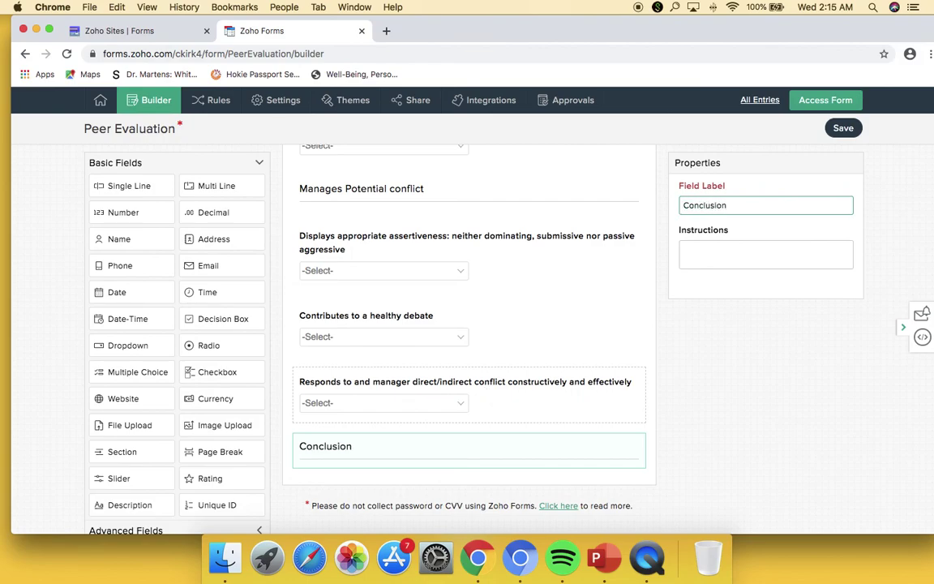
pyautogui.moveTo(200, 192); pyautogui.dragTo(327, 457)
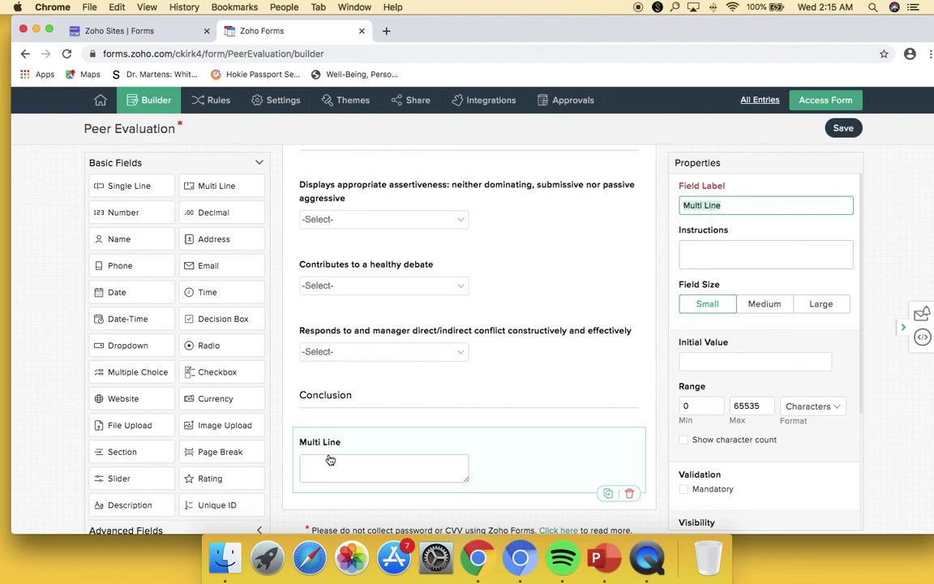
# - Add a Dropdown under Conclusion labelled 'Generally how would you rate your peer on effort…'
pyautogui.moveTo(124, 345); pyautogui.dragTo(353, 451)
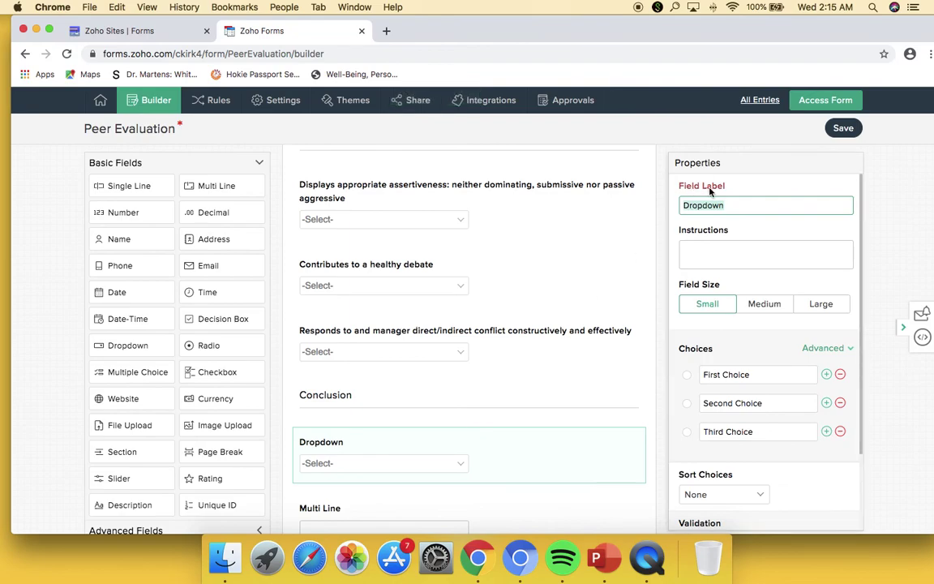
pyautogui.write('Genera')
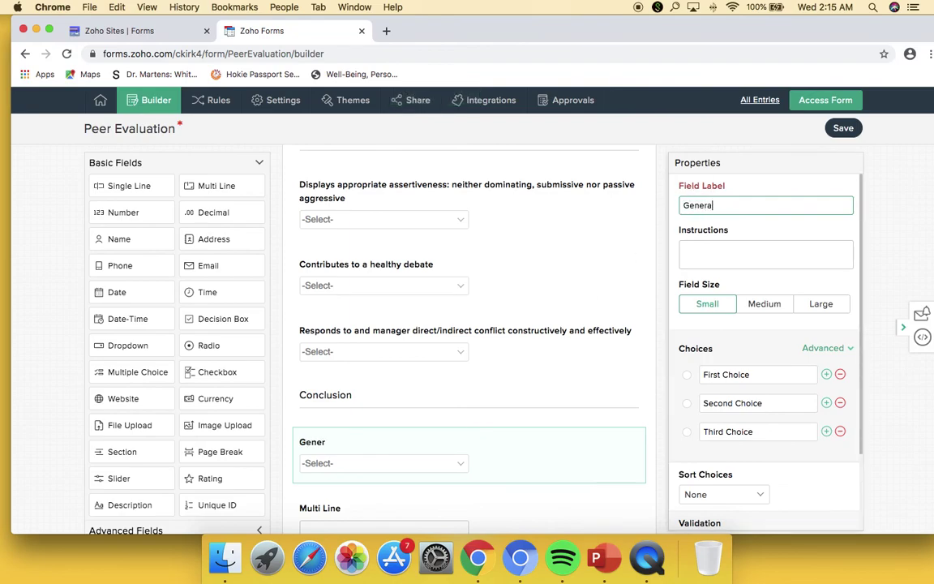
pyautogui.write('lly how would you rate ')
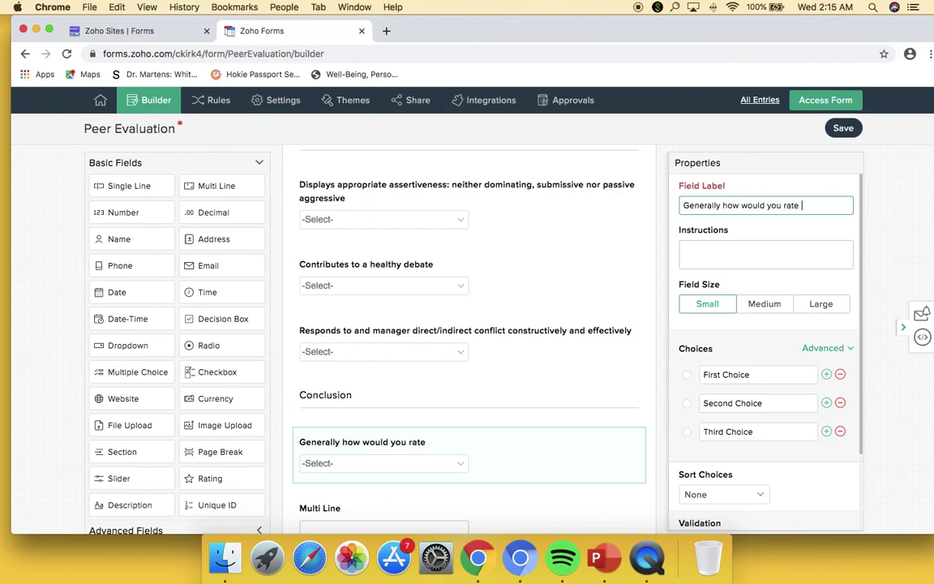
pyautogui.write('your peer on effort they put into team ta')
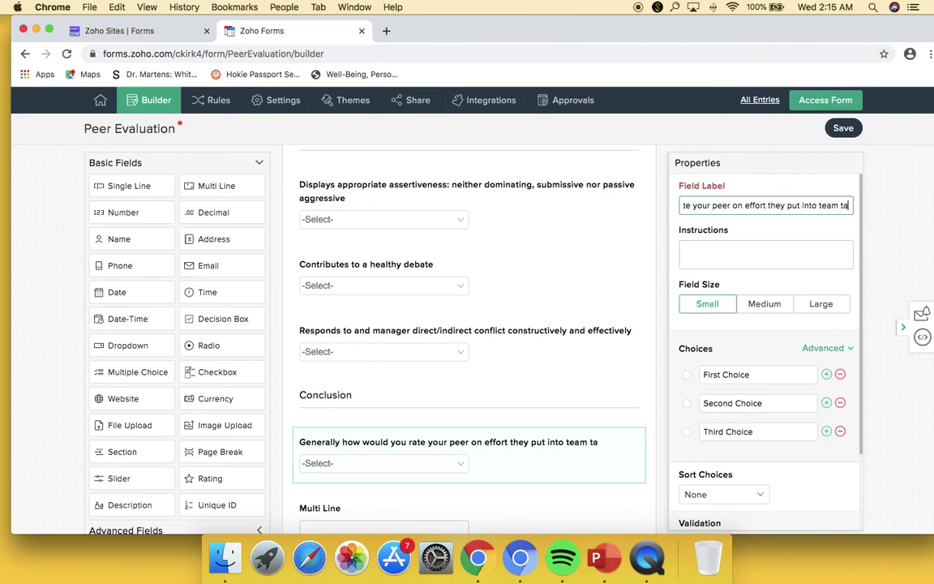
pyautogui.write('ir manner of interacting with others, and the quantity of contributions they')
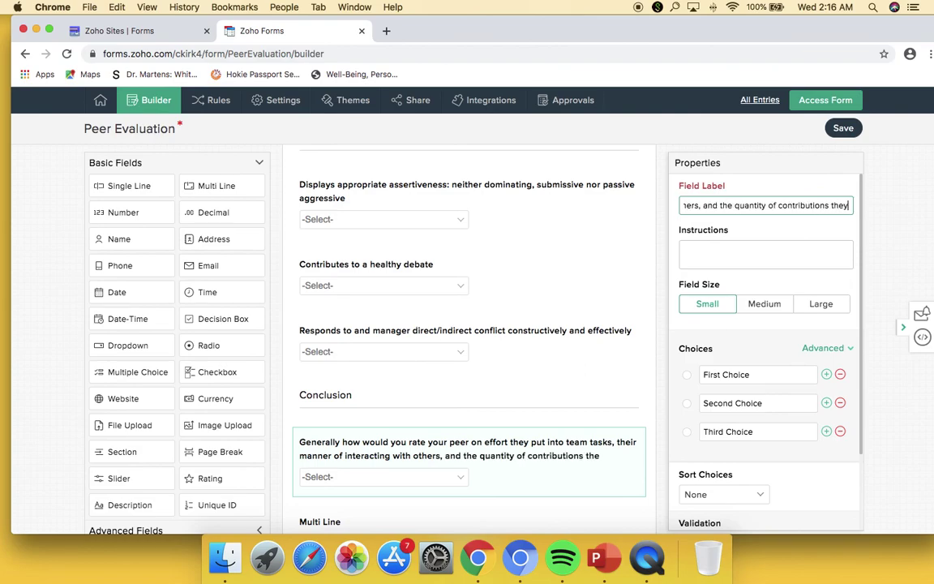
pyautogui.write('ke to team discussions')
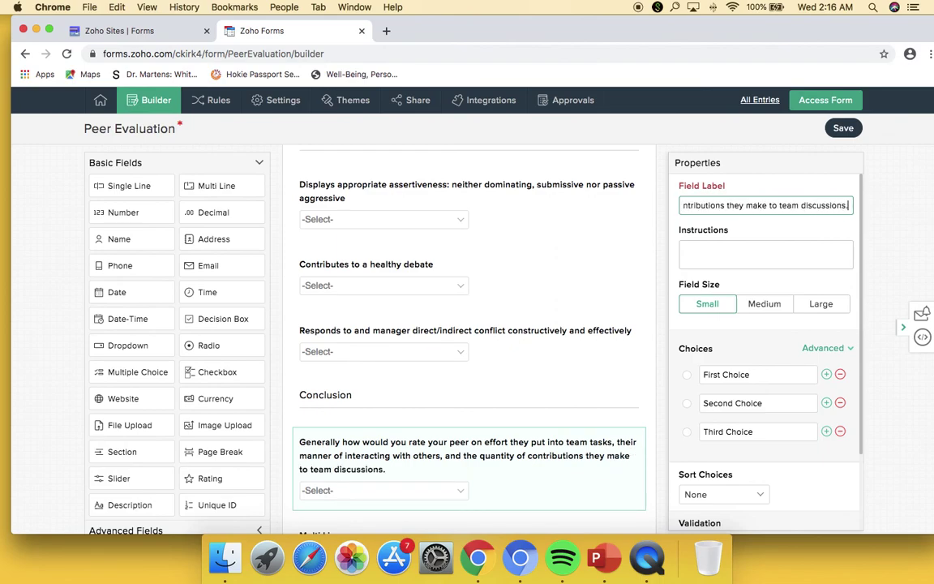
# - Replace the dropdown's choices with 1, 2, 3, 4 and 5
pyautogui.rightClick(708, 185)
pyautogui.click(827, 375)
pyautogui.click(827, 375)
pyautogui.moveTo(757, 375); pyautogui.dragTo(688, 379)
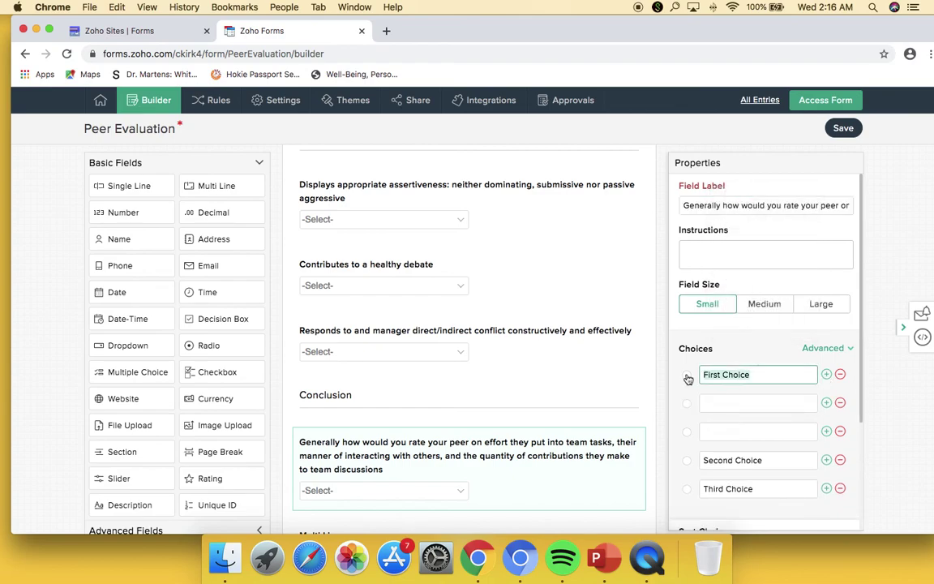
pyautogui.write('1')
pyautogui.press('Tab')
pyautogui.write('2')
pyautogui.press('Tab')
pyautogui.write('3')
pyautogui.press('Tab')
pyautogui.write('4')
pyautogui.press('Tab')
pyautogui.write('5')
pyautogui.scroll(-3, 570, 427)
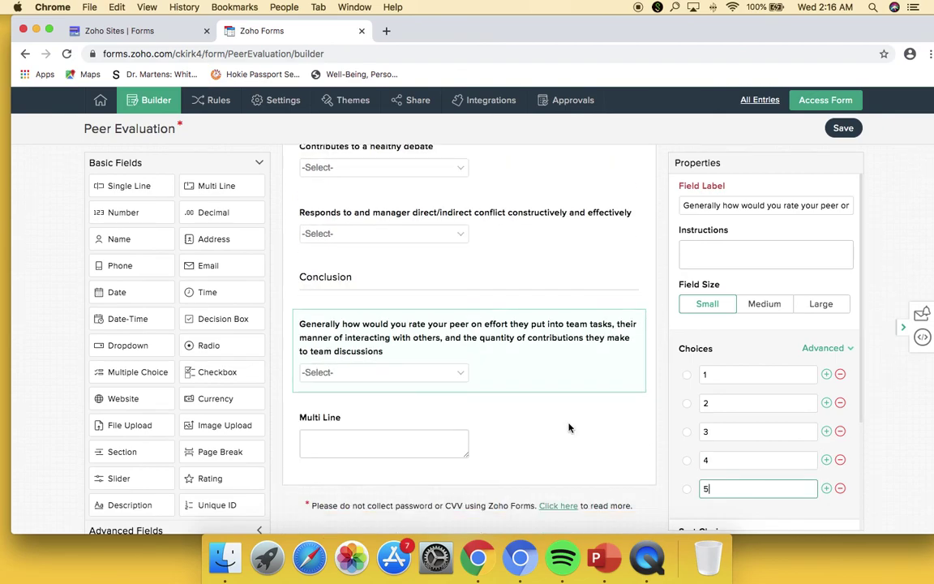
# - Relabel the Multi Line field 'Additional comments'
pyautogui.click(515, 417)
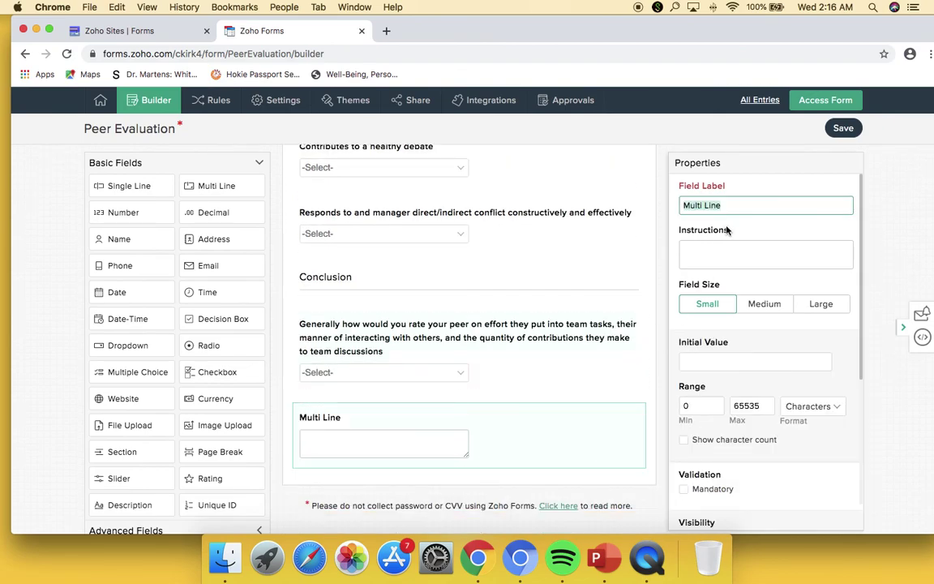
pyautogui.write('Addi')
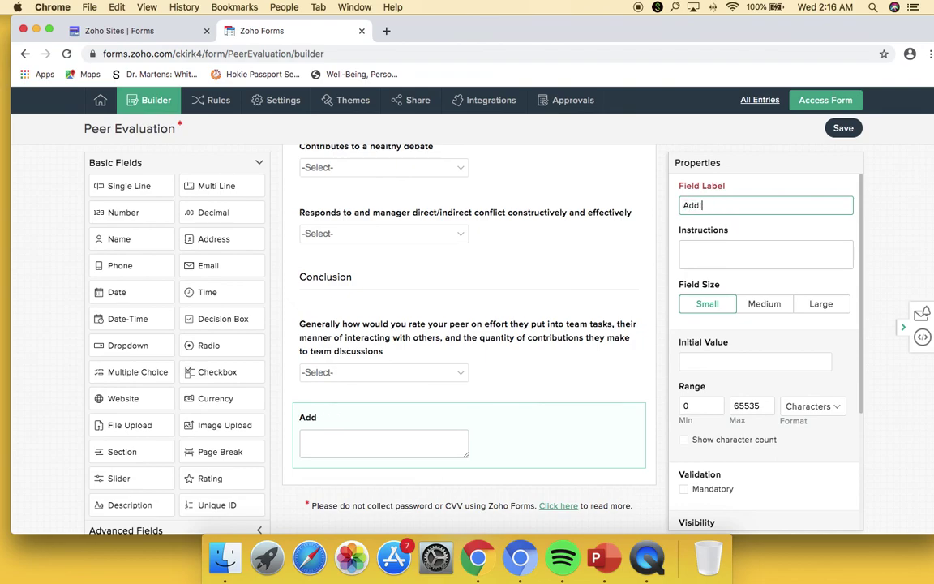
pyautogui.write('tional comments:')
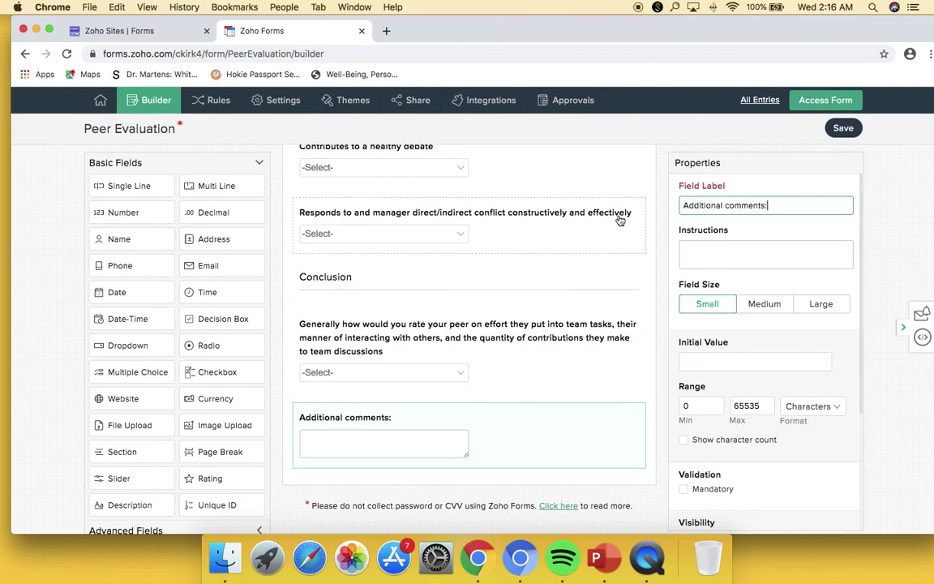
pyautogui.click(906, 231)
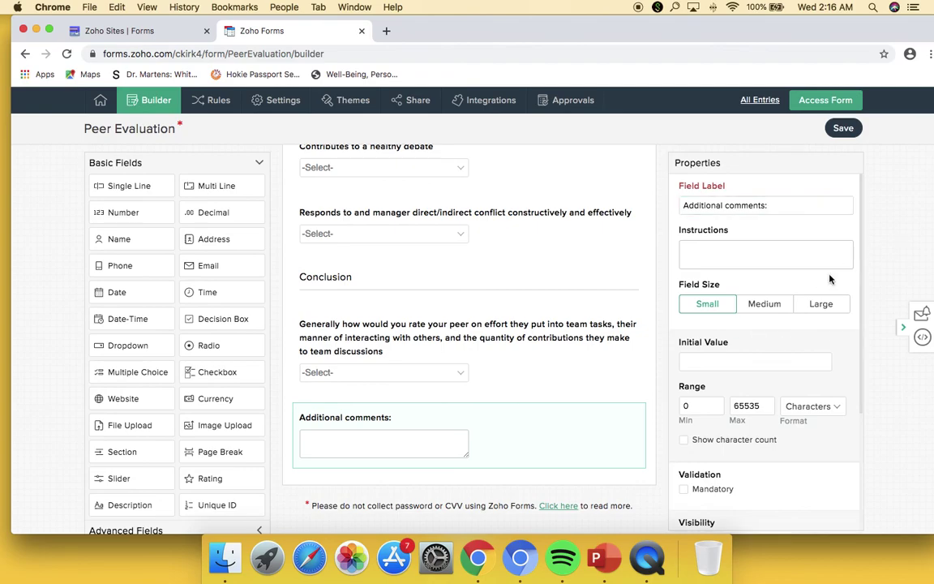
# - Save the Peer Evaluation form and open its live version in a new tab
pyautogui.scroll(15, 624, 292)
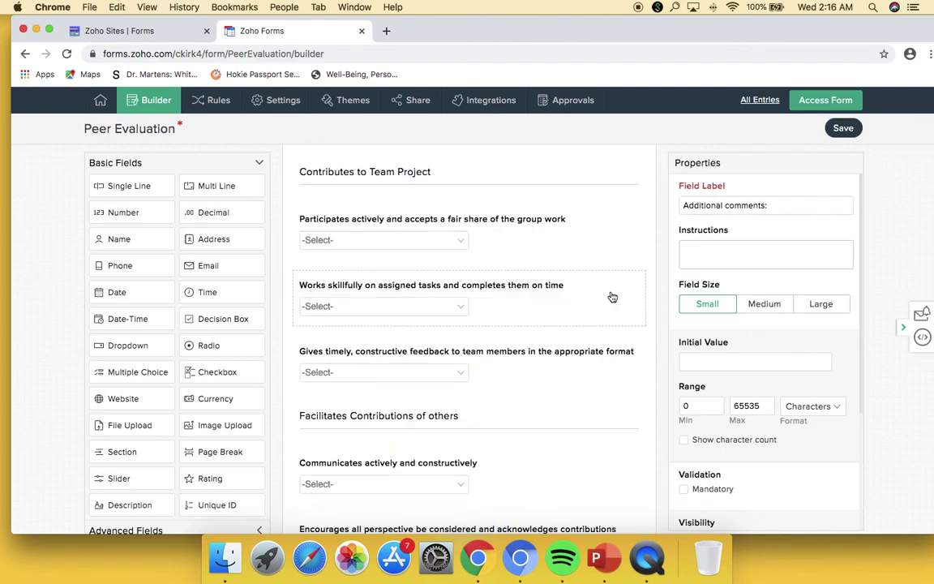
pyautogui.click(844, 159)
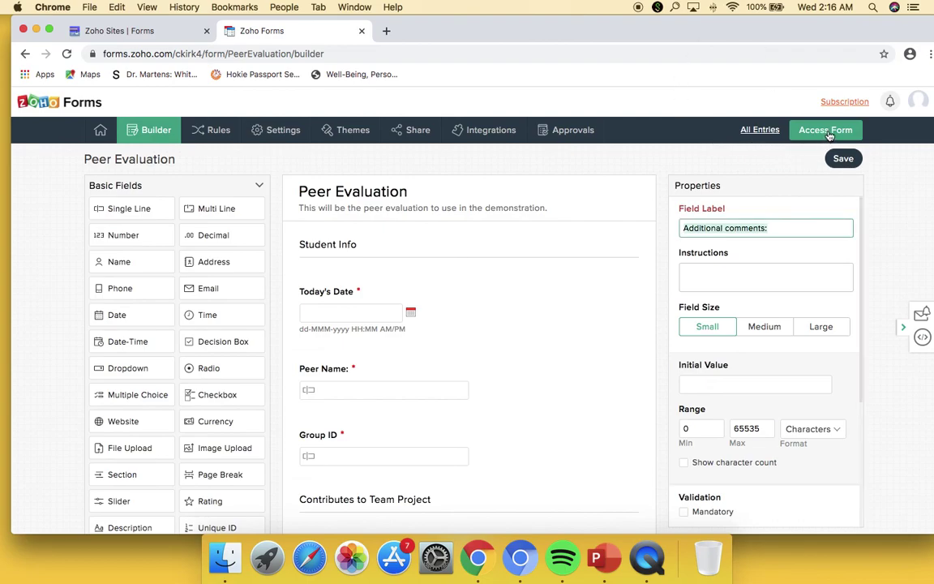
pyautogui.click(827, 132)
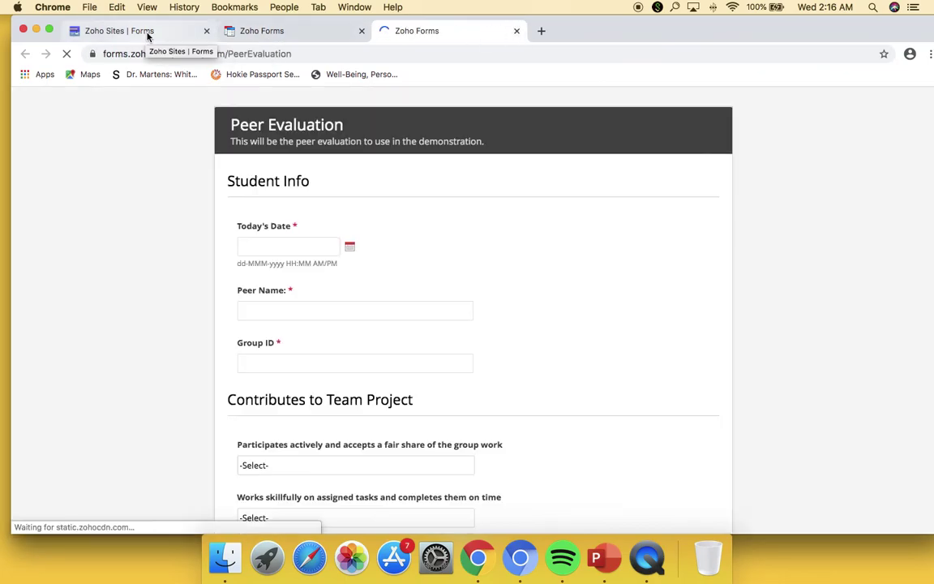
# - Scroll the live form and check the first question's 1–5 rating options
pyautogui.scroll(-15, 423, 280)
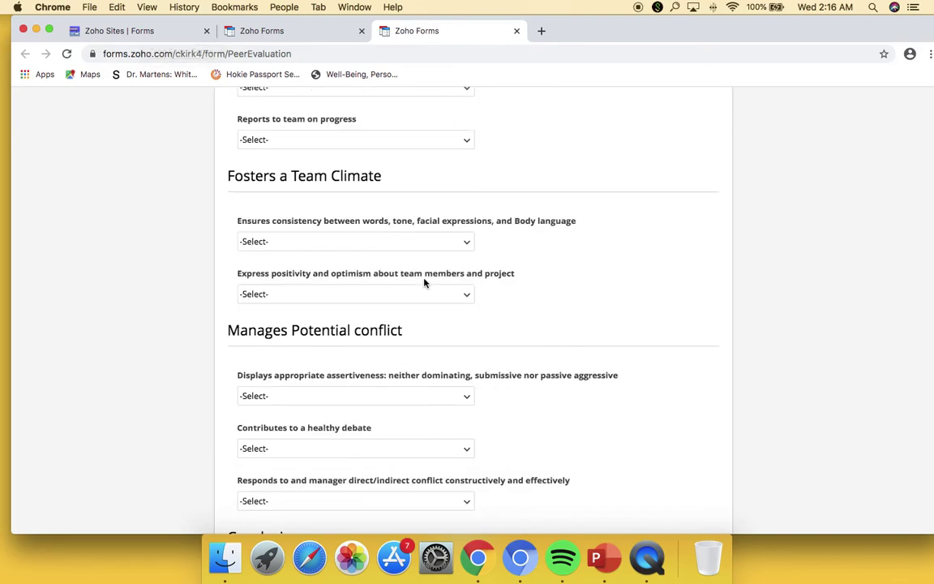
pyautogui.scroll(15, 424, 280)
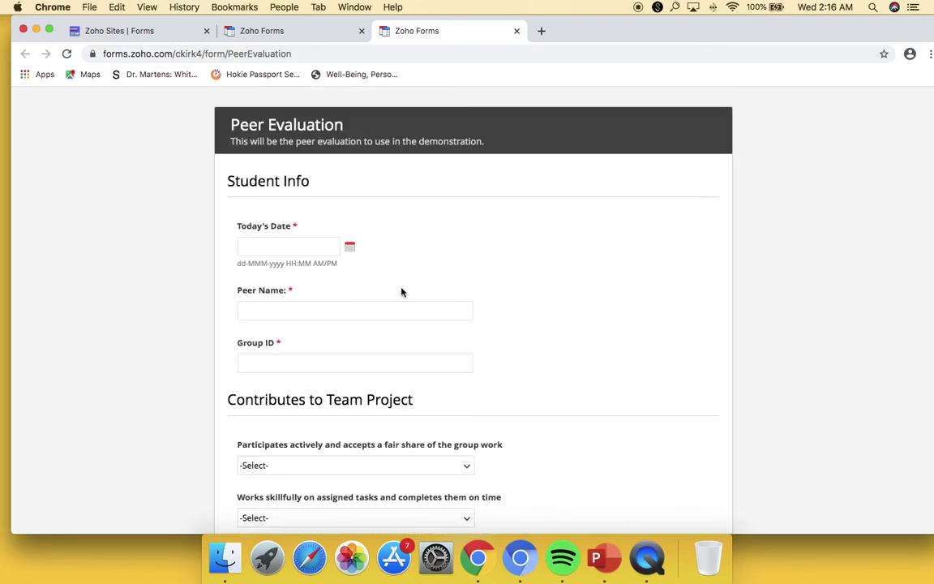
pyautogui.scroll(-3, 396, 292)
pyautogui.click(463, 335)
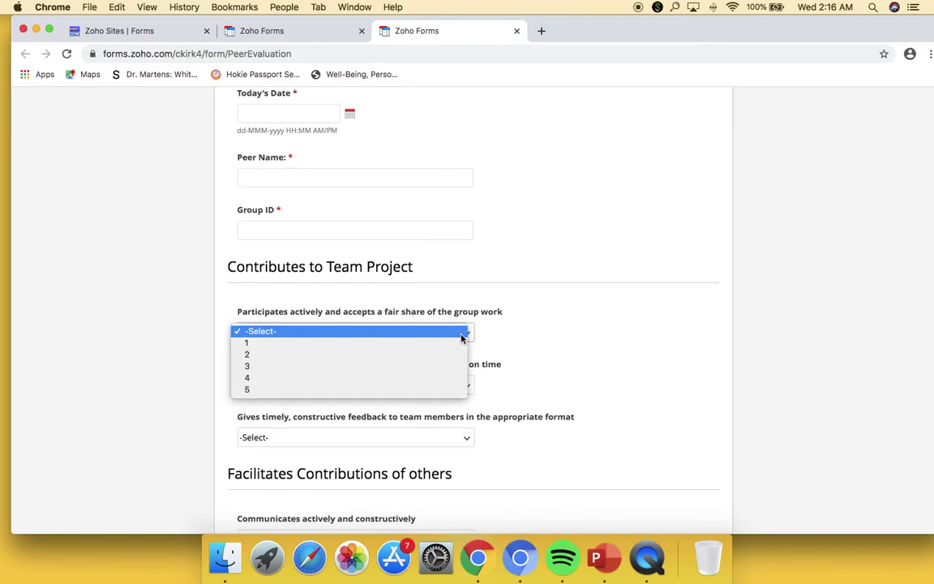
pyautogui.click(421, 267)
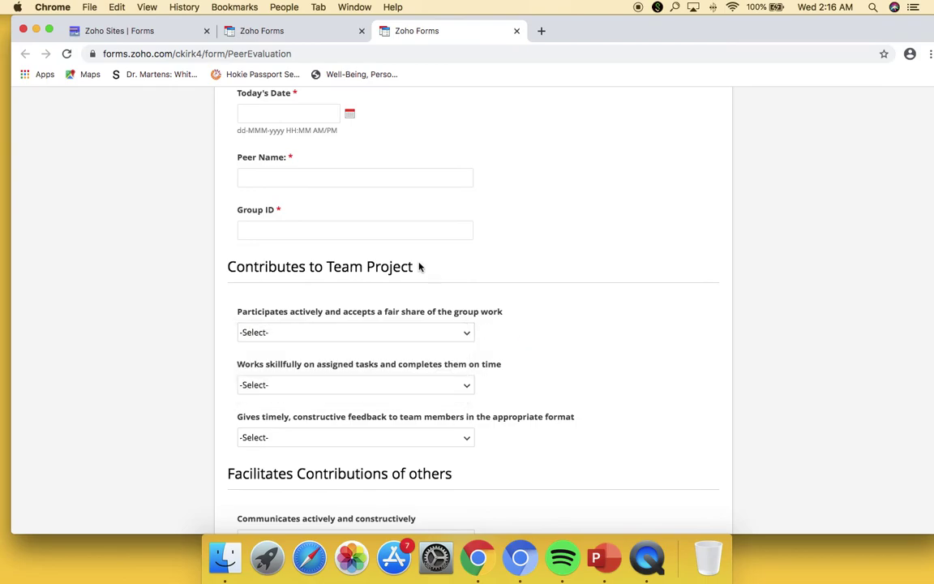
pyautogui.scroll(3, 418, 262)
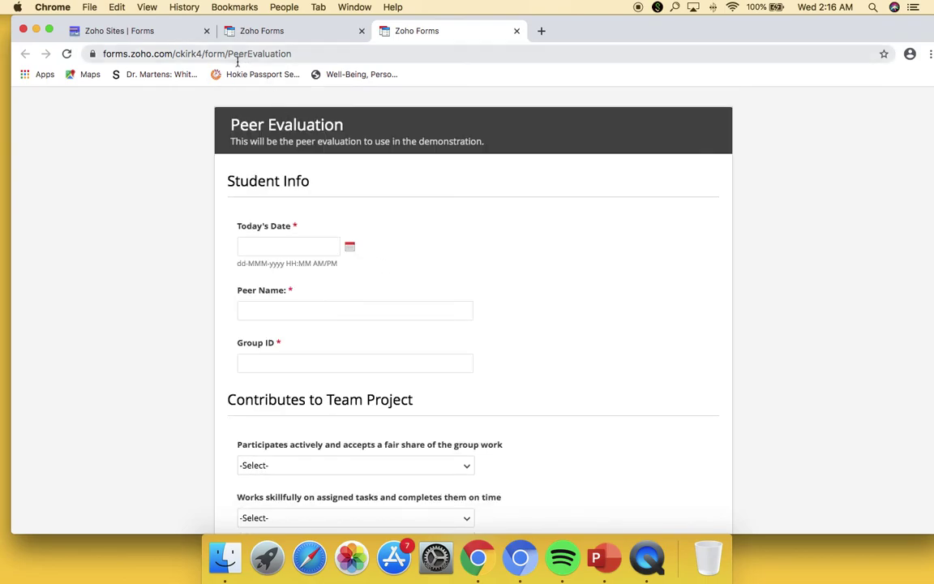
# - Return to the Zoho Sites editor and delete the newly added peer eval form block
pyautogui.click(173, 36)
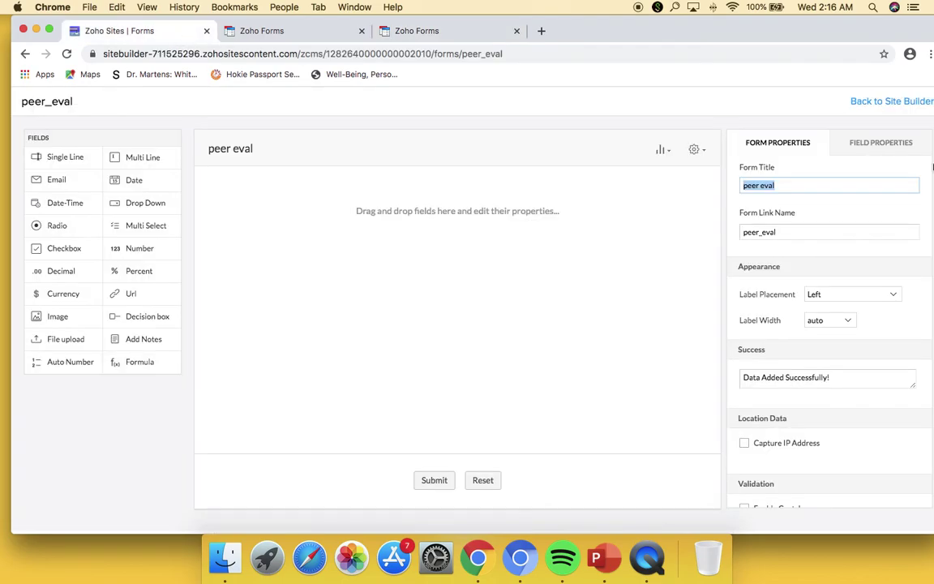
pyautogui.click(891, 103)
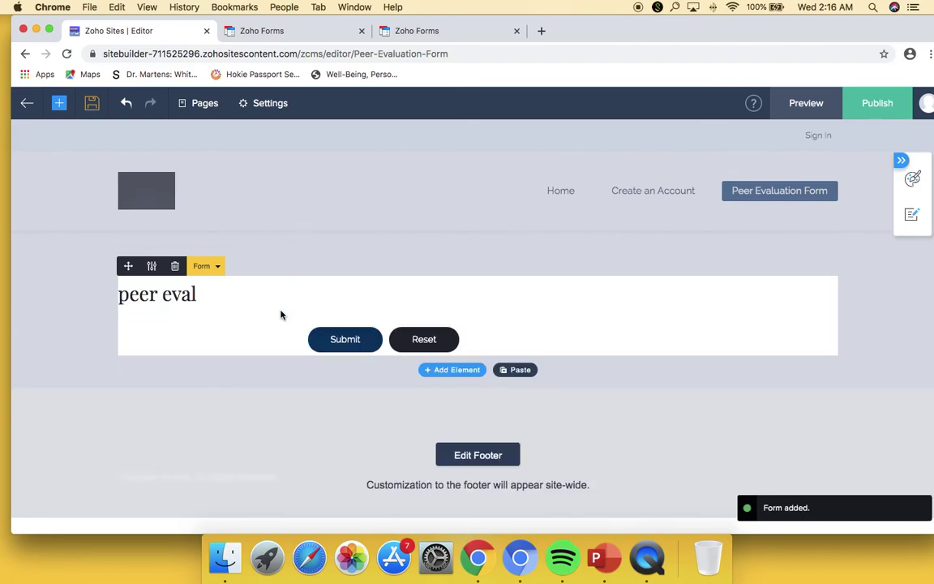
pyautogui.click(174, 266)
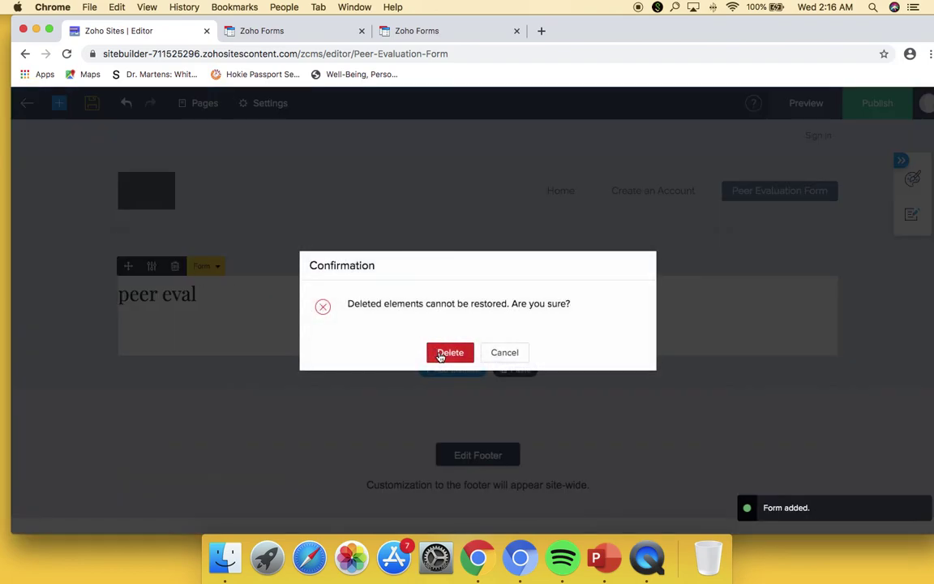
pyautogui.click(446, 352)
# - Drop the peer eval form onto the page, then delete the empty section
pyautogui.click(448, 312)
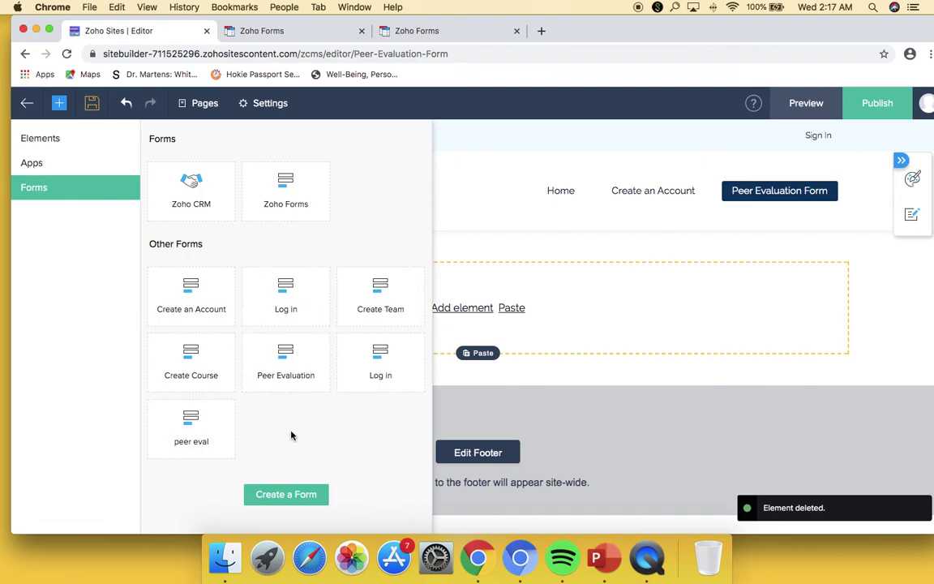
pyautogui.moveTo(192, 422); pyautogui.dragTo(403, 292)
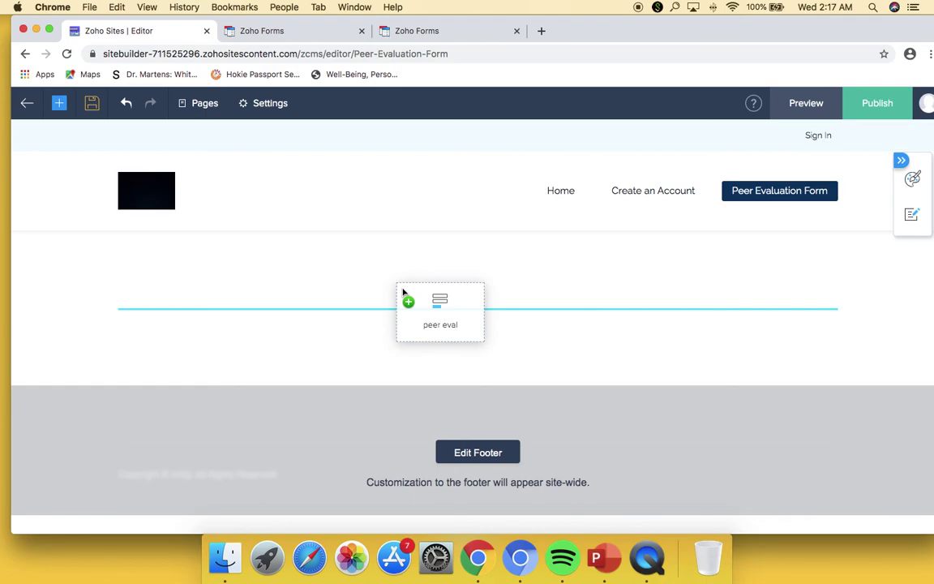
pyautogui.moveTo(403, 292); pyautogui.dragTo(402, 292)
pyautogui.moveTo(402, 292); pyautogui.dragTo(400, 295)
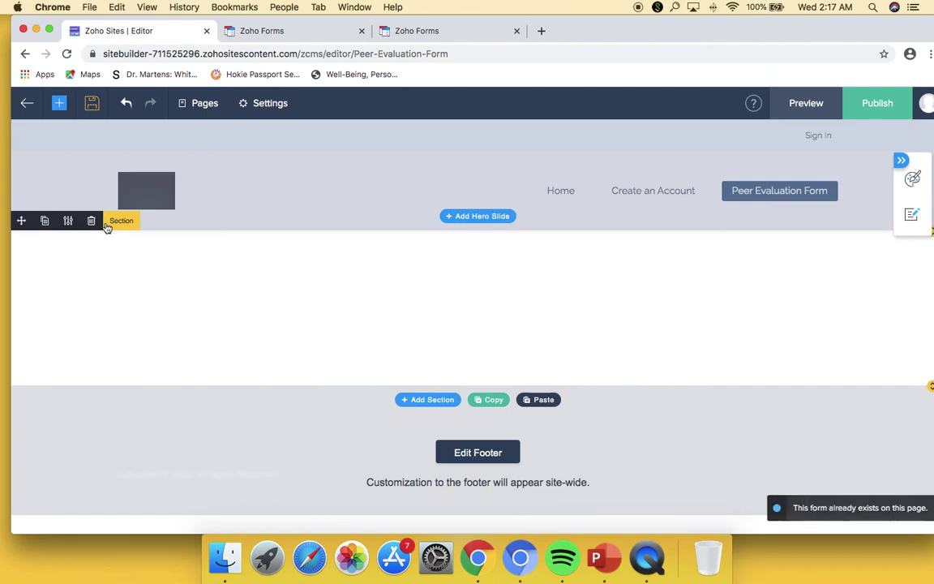
pyautogui.click(91, 221)
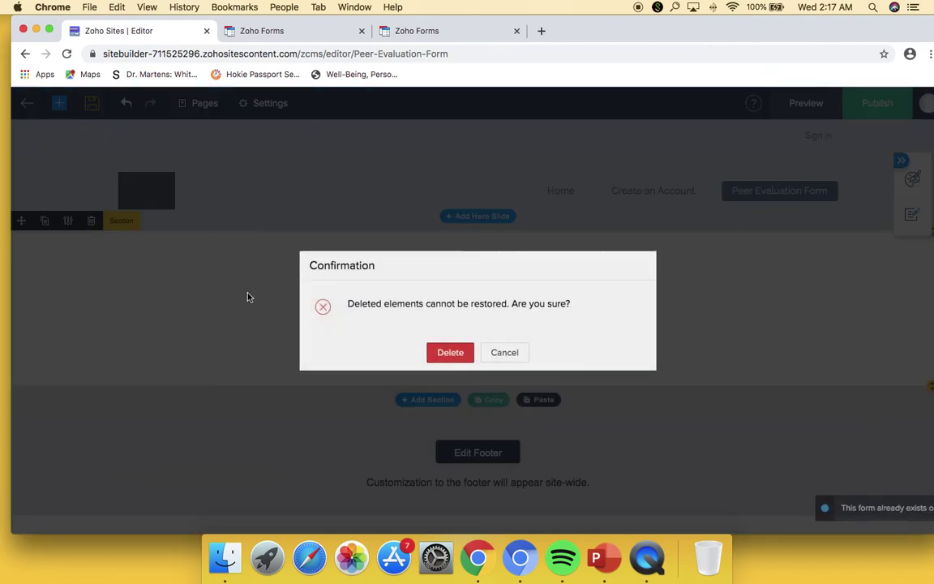
pyautogui.click(451, 353)
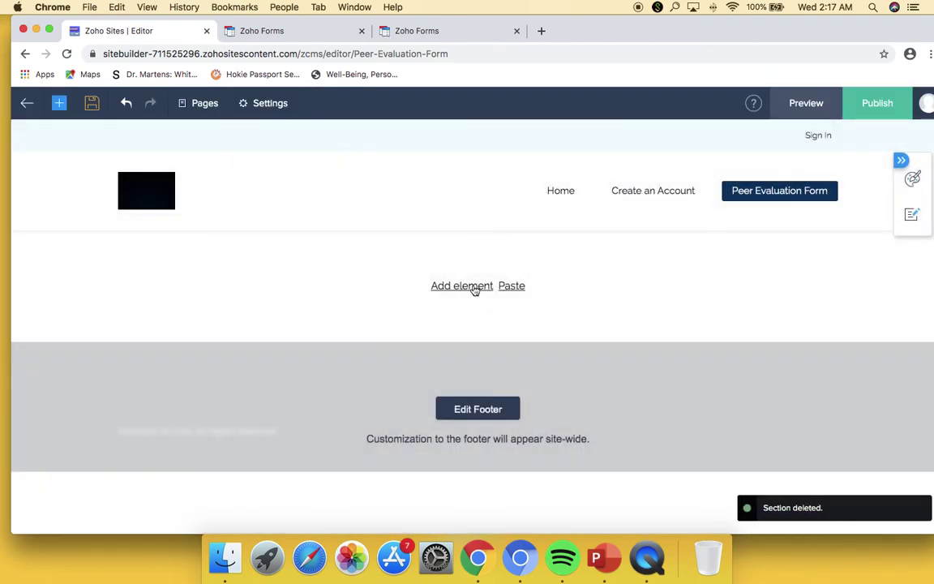
# - Add the peer eval form to the page again and reload the editor
pyautogui.click(461, 289)
pyautogui.moveTo(207, 427); pyautogui.dragTo(565, 261)
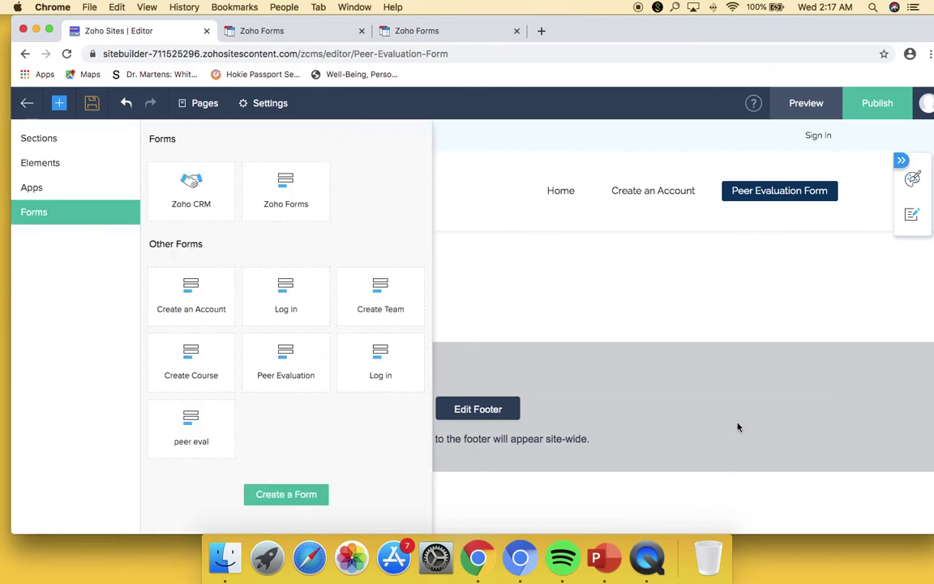
pyautogui.click(67, 54)
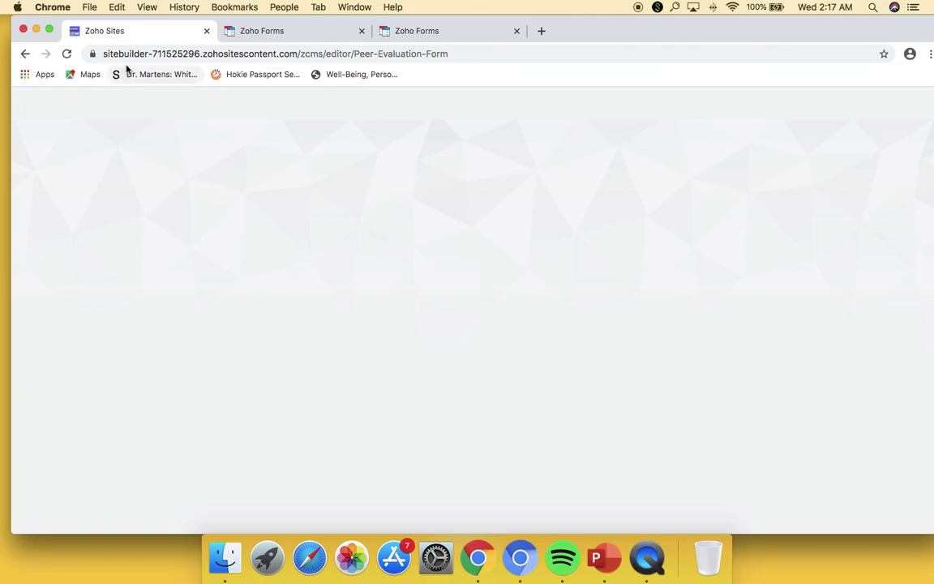
pyautogui.click(66, 54)
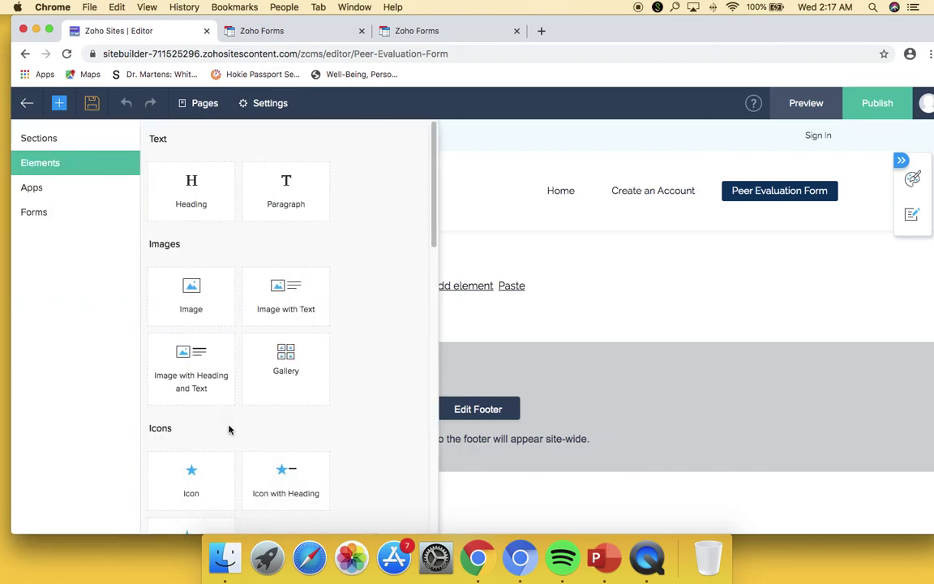
# - Insert the peer eval form, check its Form Data, then delete its section
pyautogui.click(77, 209)
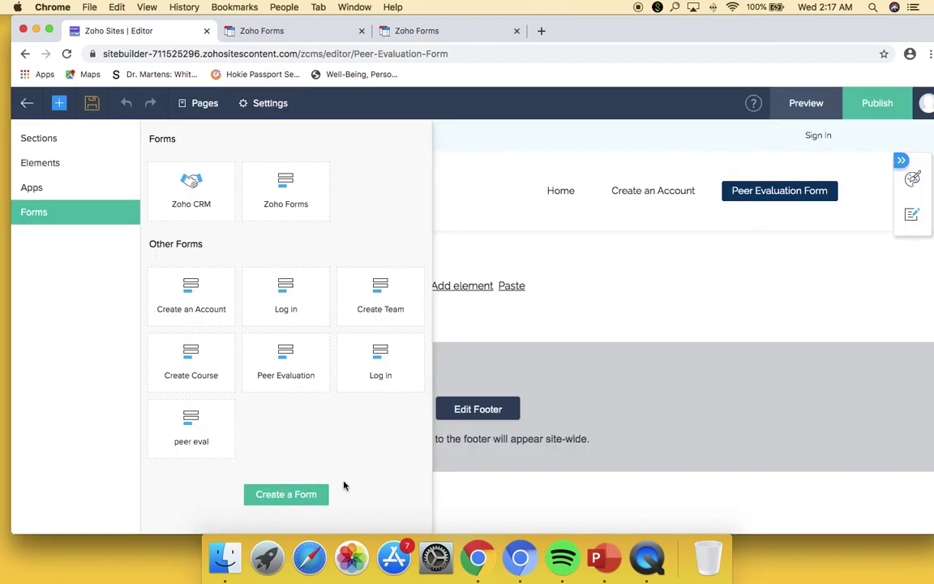
pyautogui.click(205, 430)
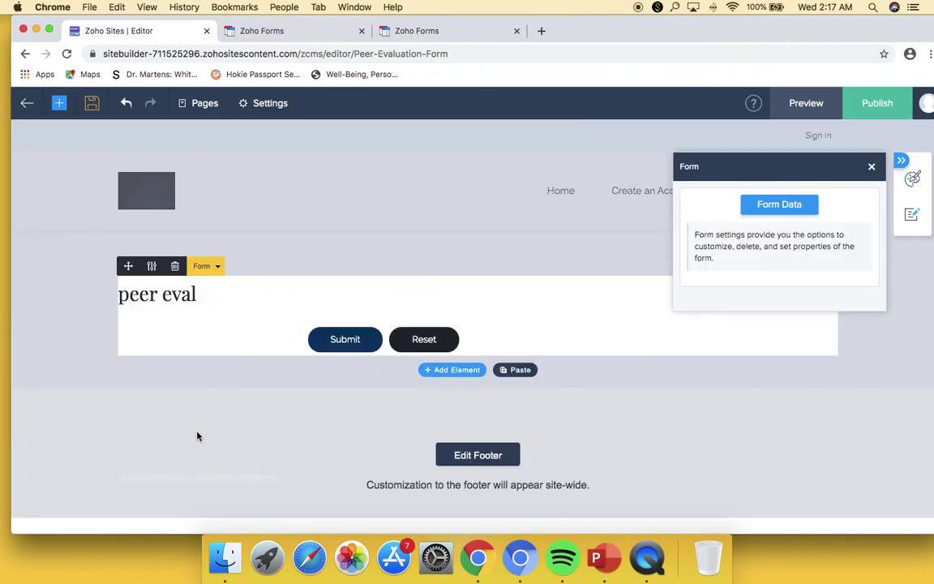
pyautogui.click(755, 209)
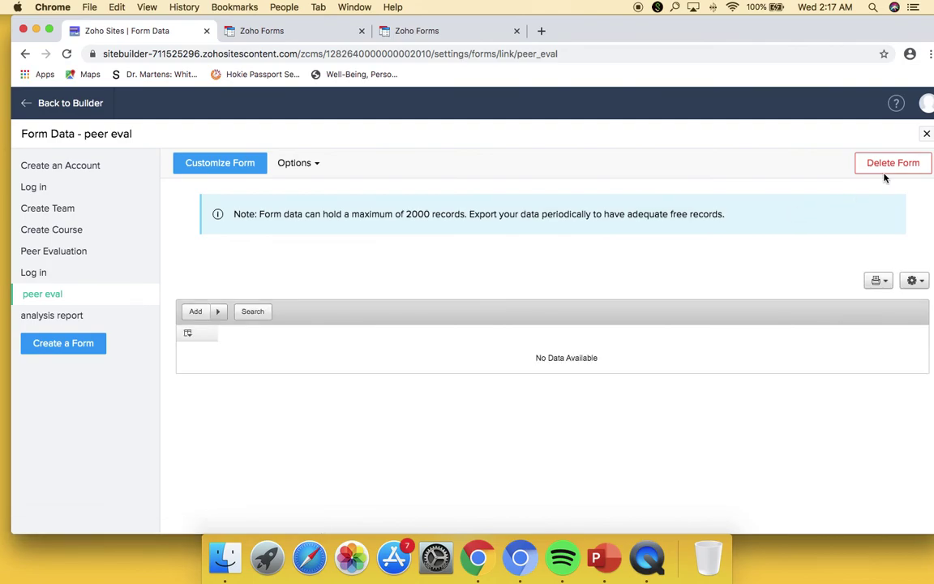
pyautogui.click(927, 134)
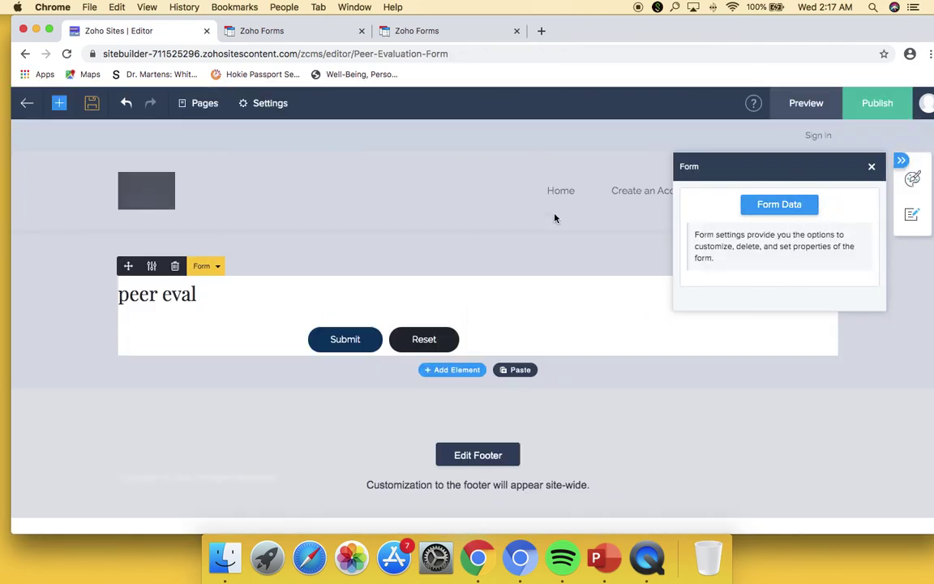
pyautogui.click(560, 260)
pyautogui.click(78, 236)
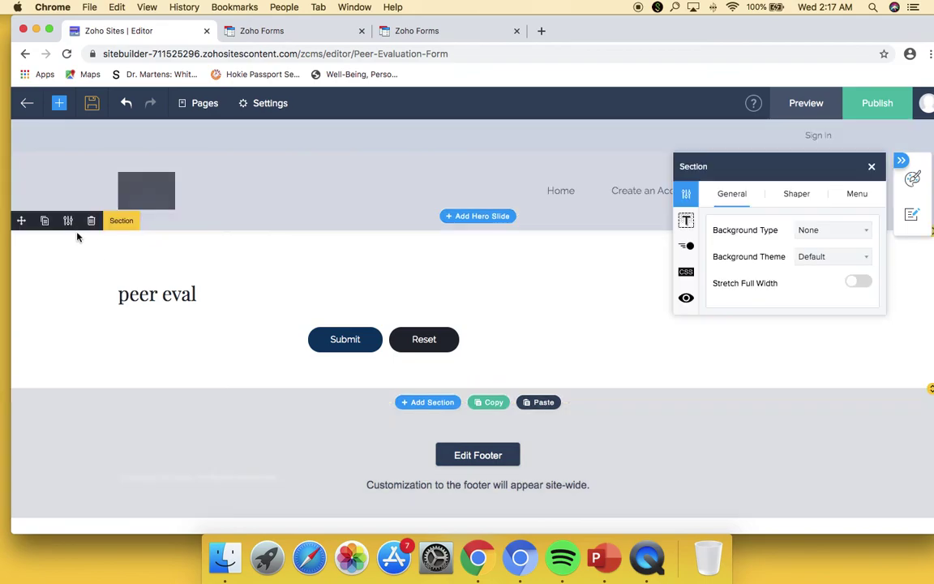
pyautogui.click(87, 224)
pyautogui.press('Return')
# - Place the Peer Evaluation form from Elements > Forms and view its Form Data
pyautogui.click(59, 103)
pyautogui.click(83, 163)
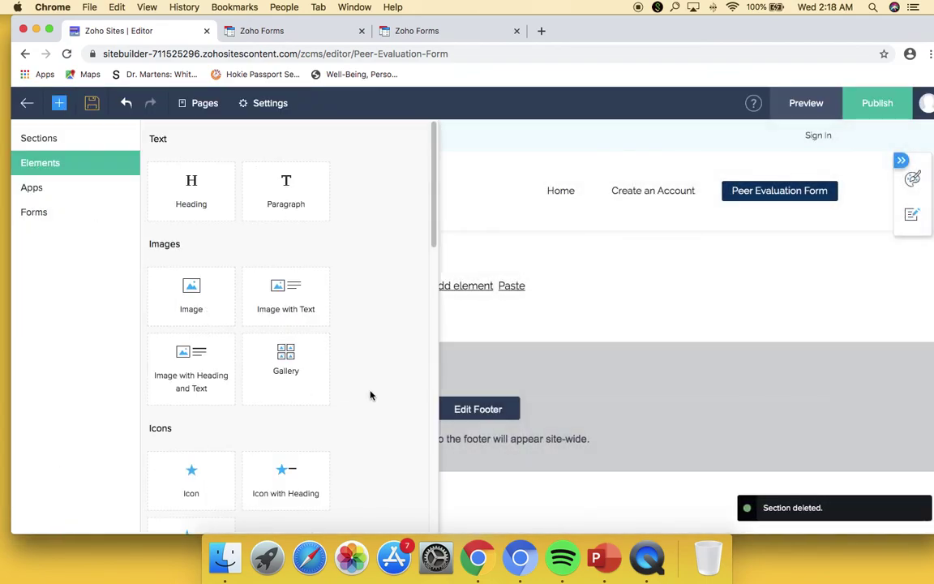
pyautogui.click(74, 211)
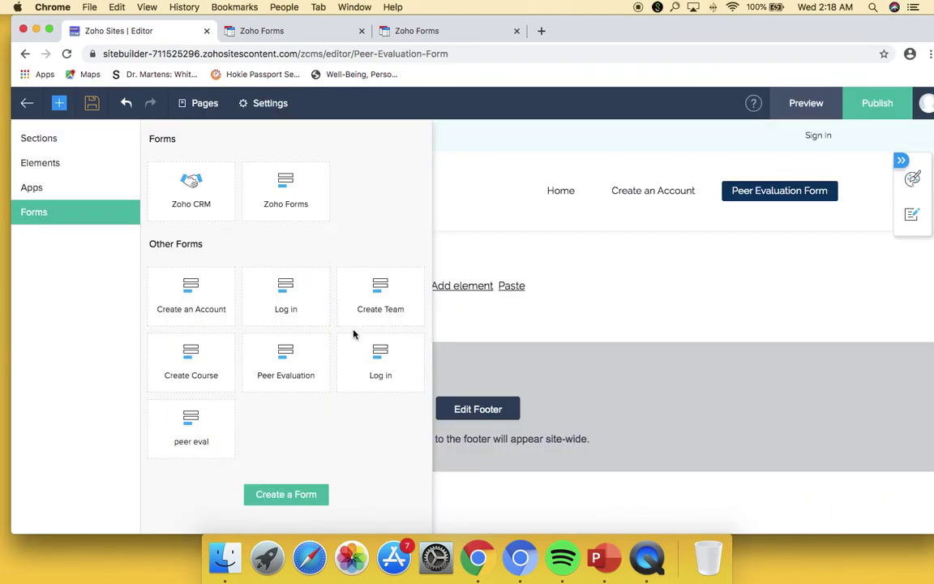
pyautogui.moveTo(280, 357); pyautogui.dragTo(477, 289)
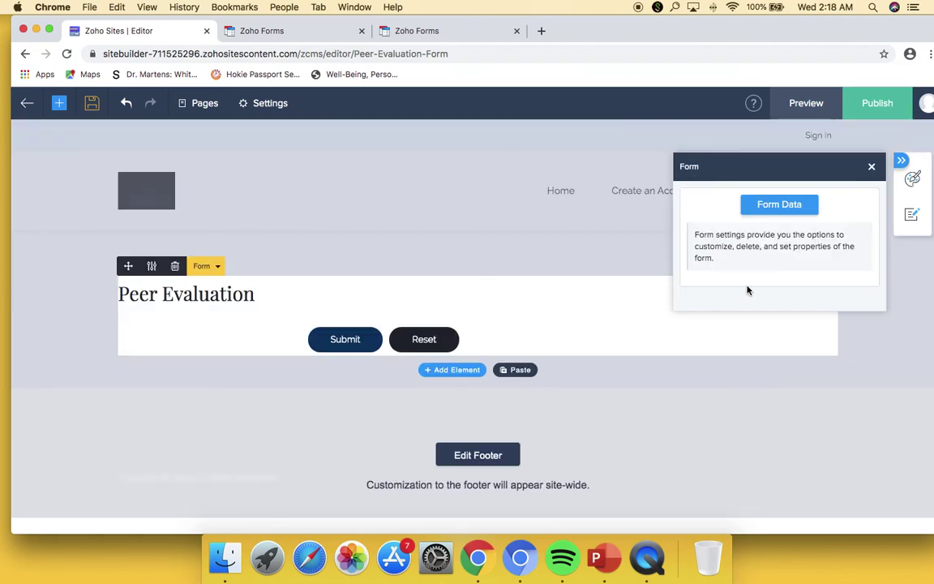
pyautogui.click(780, 205)
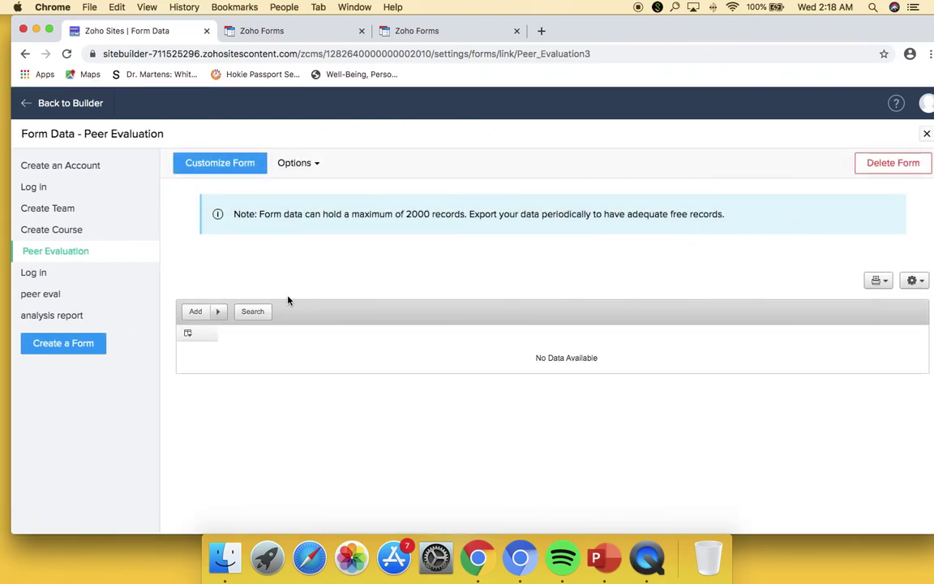
# - Select peer eval in Form Data, choose Customize Form, and switch to the Peer Evaluation builder
pyautogui.click(108, 298)
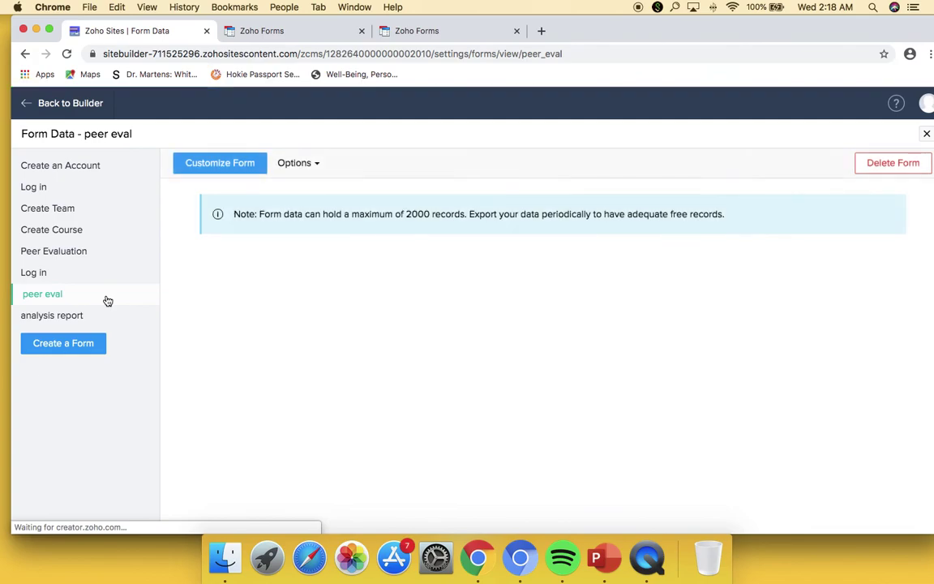
pyautogui.click(219, 169)
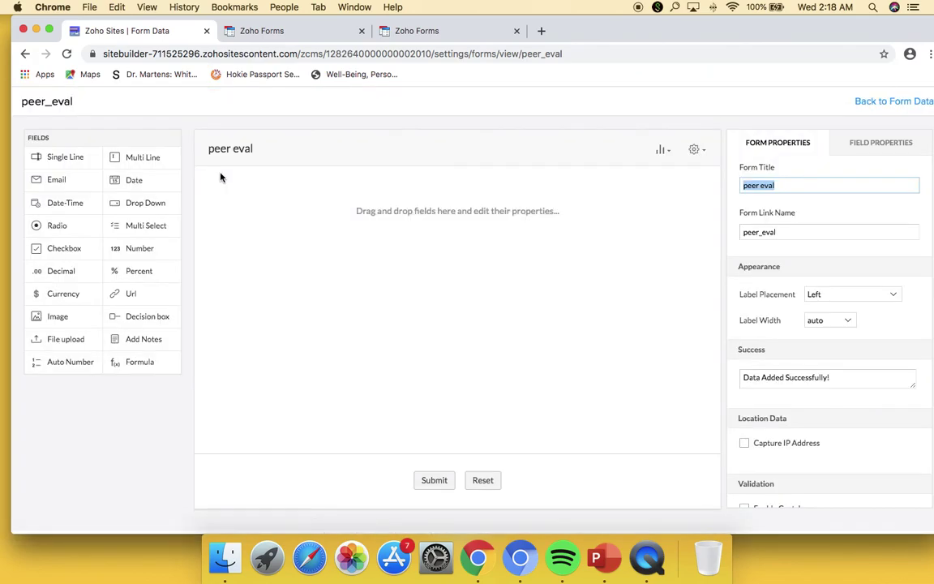
pyautogui.click(288, 32)
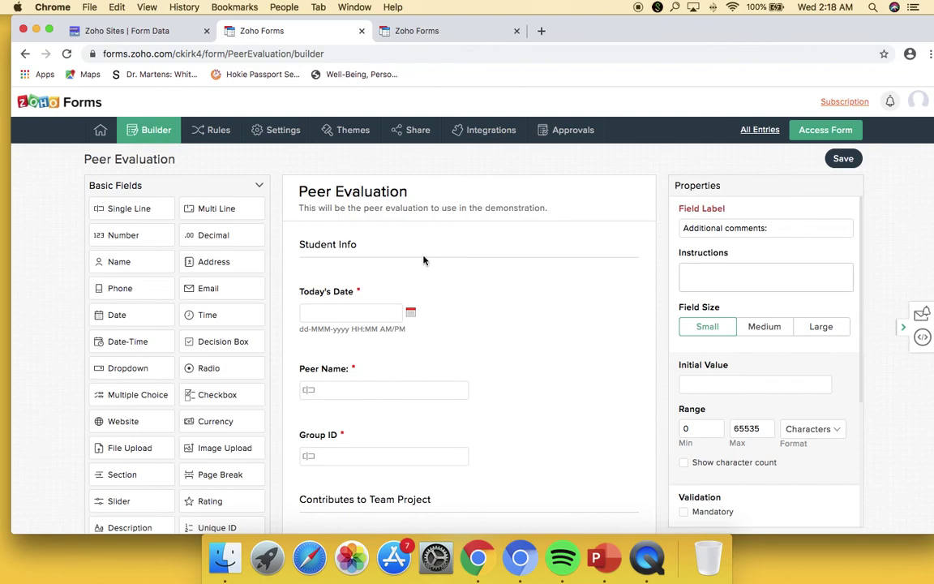
# - In the forms list, open Peer Evaluation's Enable/Disable setting and close it unchanged
pyautogui.moveTo(116, 132)
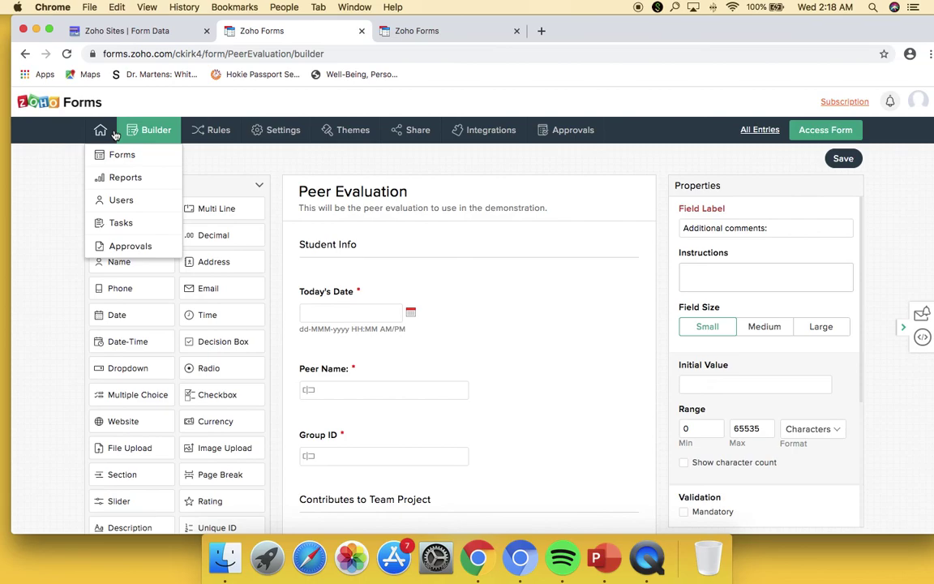
pyautogui.click(106, 157)
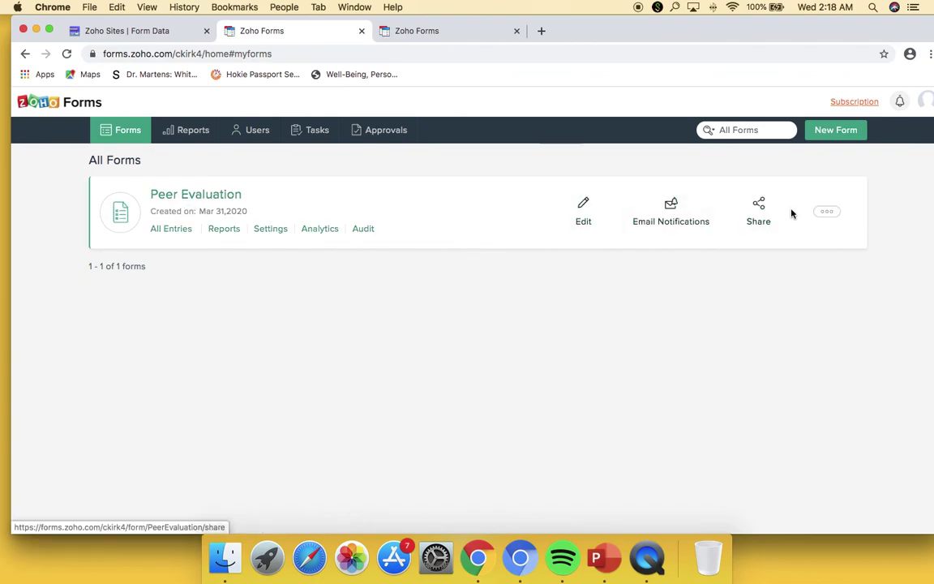
pyautogui.click(827, 212)
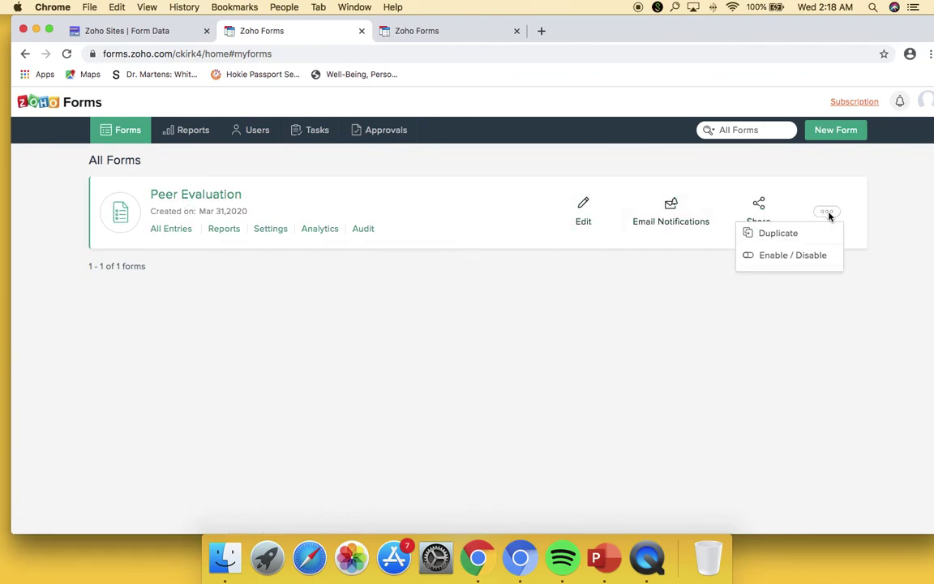
pyautogui.click(811, 256)
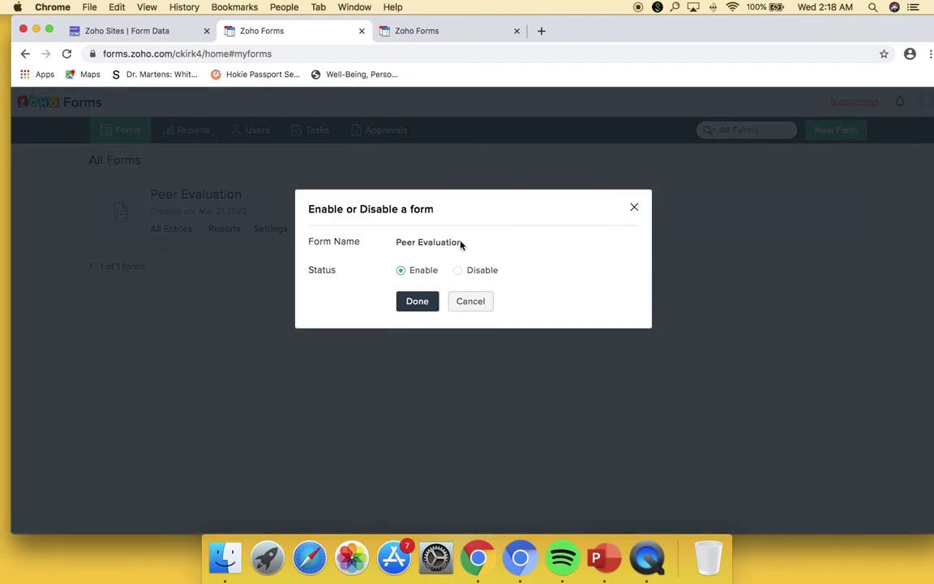
pyautogui.click(634, 208)
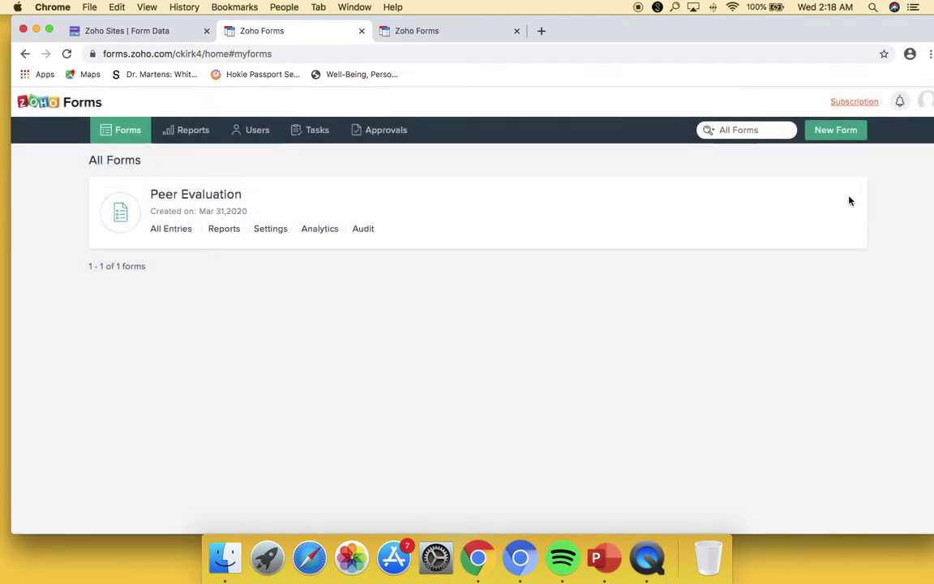
# - Append 'built in zoho forms' to the form title, save, and reload the Zoho Sites tab
pyautogui.click(582, 212)
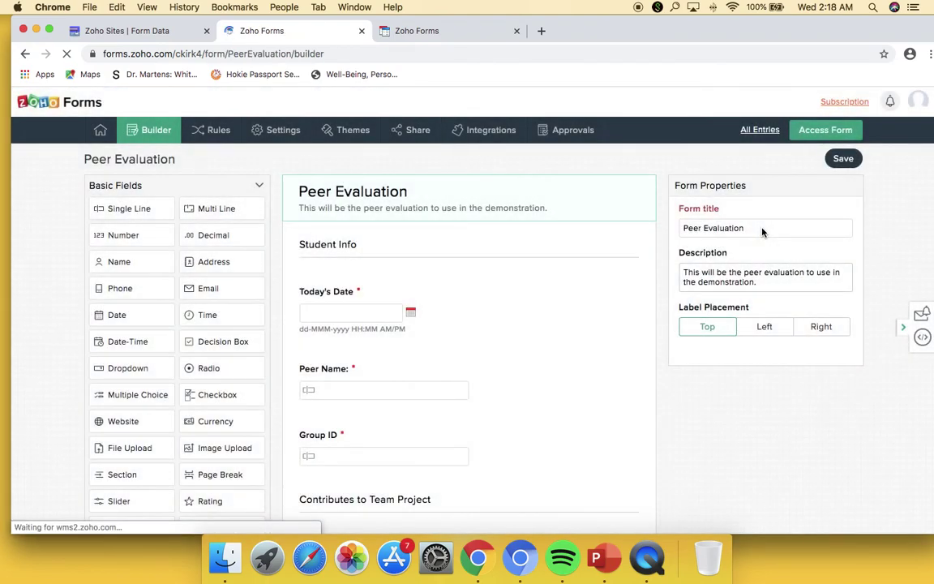
pyautogui.click(763, 230)
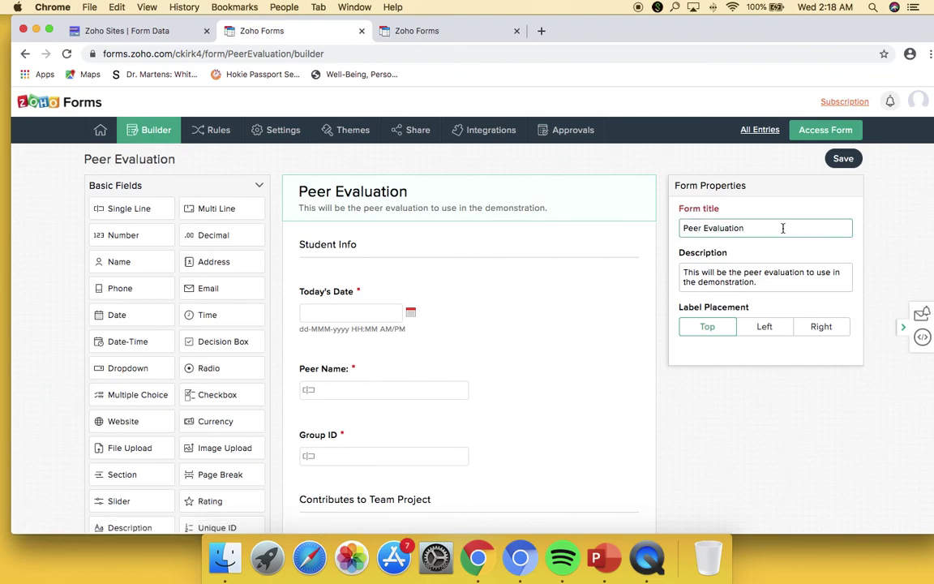
pyautogui.write('built')
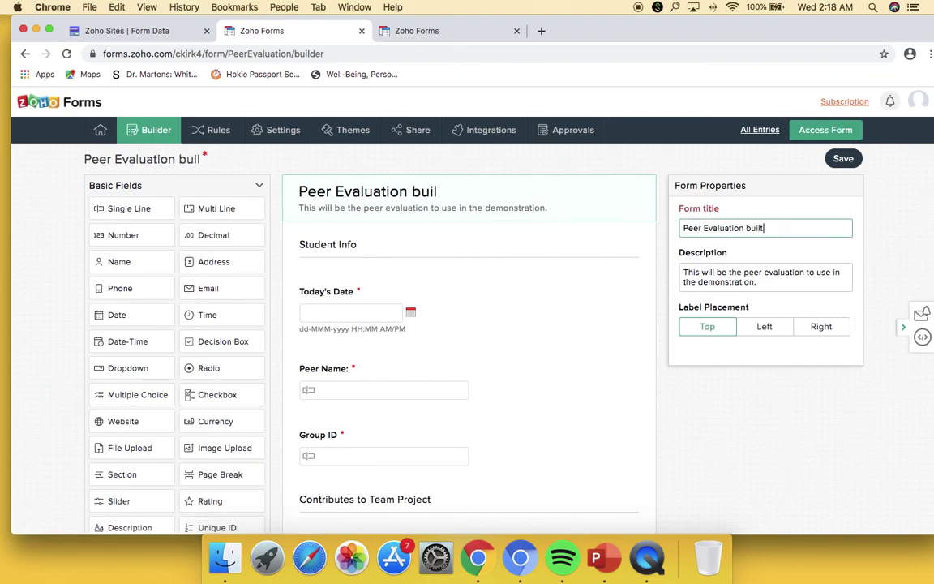
pyautogui.write(' in zoho forms')
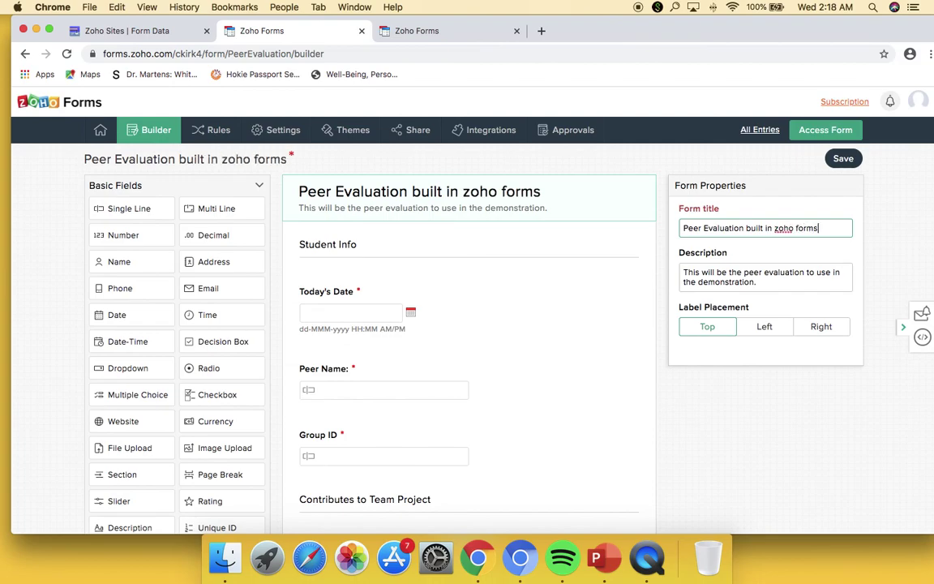
pyautogui.click(850, 160)
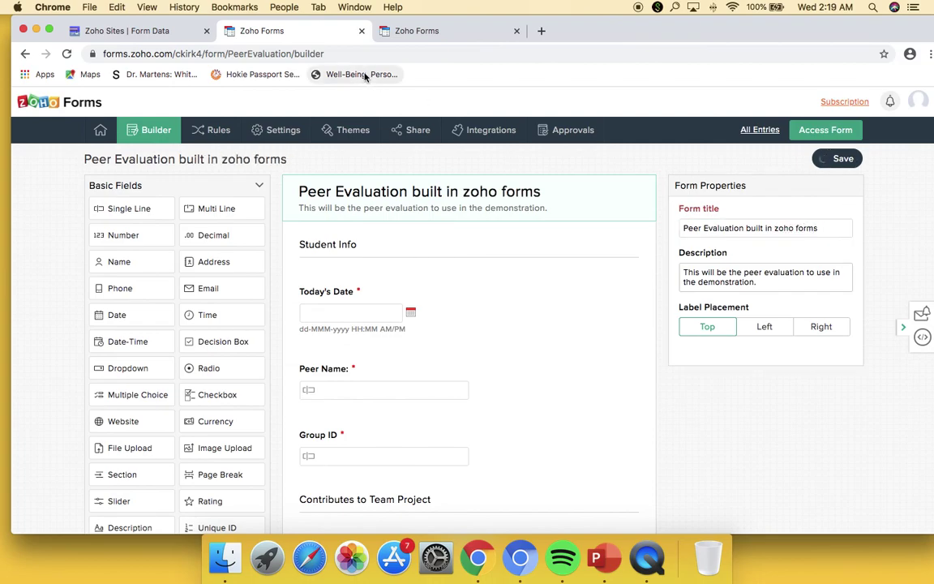
pyautogui.click(184, 35)
pyautogui.click(67, 54)
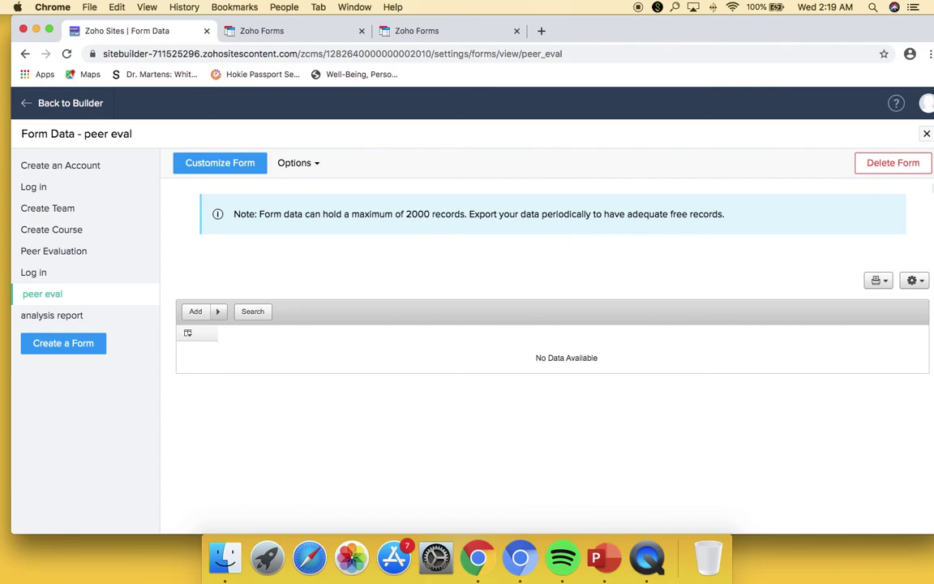
# - Close Form Data and go to the editor's Peer Evaluation Form page section
pyautogui.click(927, 134)
pyautogui.scroll(-3, 243, 209)
pyautogui.scroll(3, 228, 216)
pyautogui.click(68, 104)
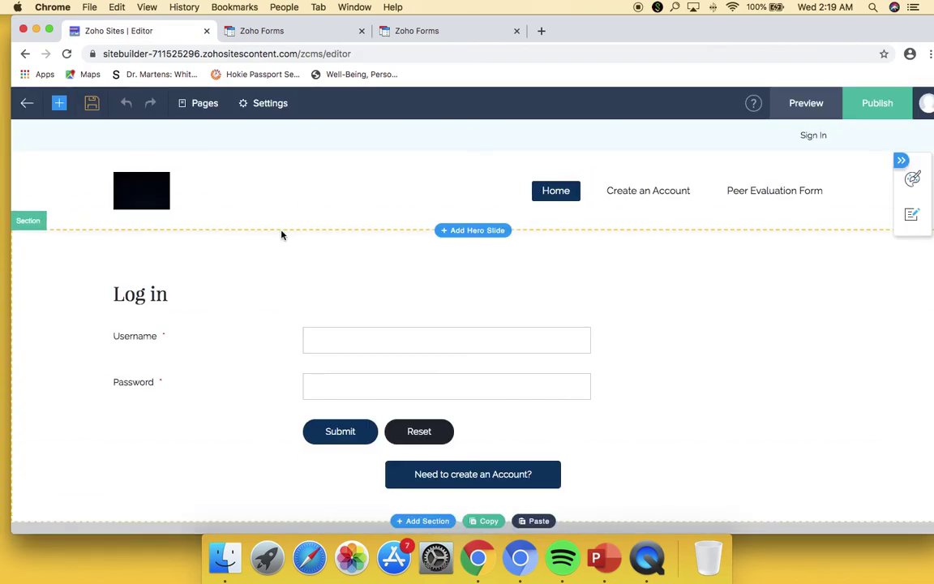
pyautogui.click(734, 195)
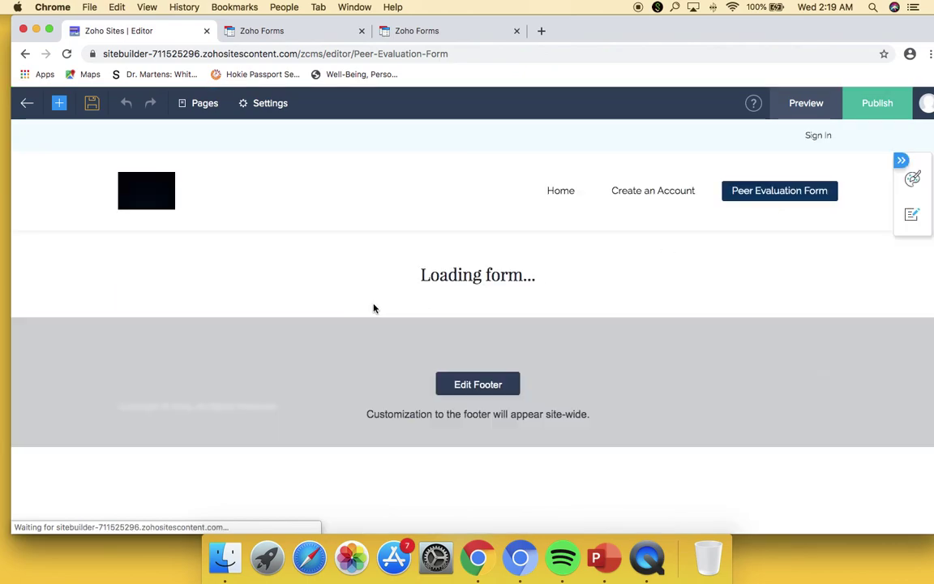
pyautogui.click(202, 251)
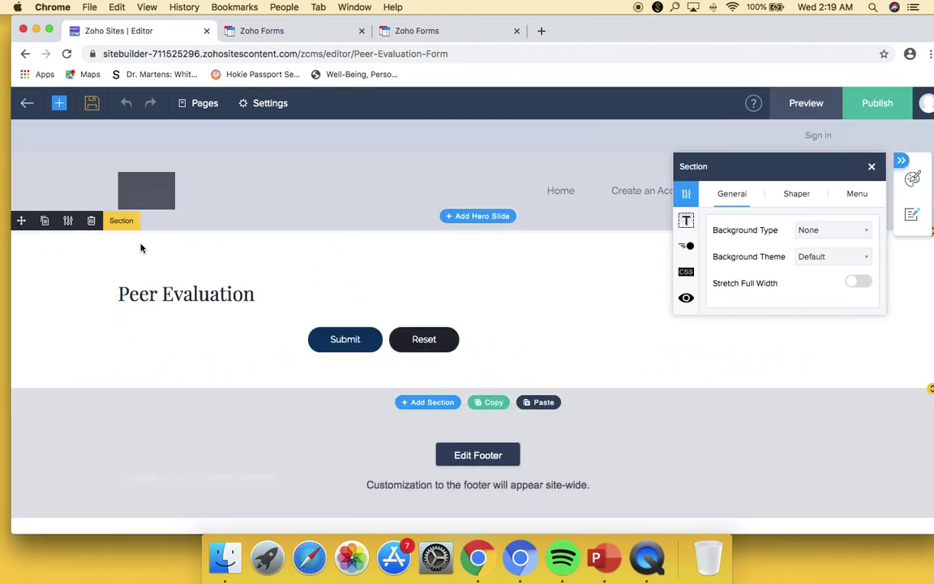
# - Browse the forms panel, then delete the Peer Evaluation section and confirm
pyautogui.click(67, 111)
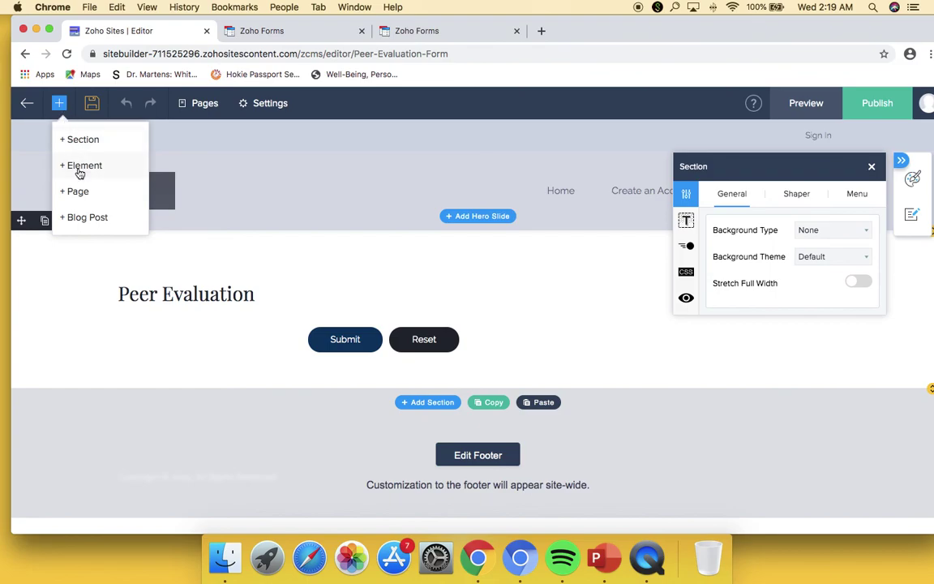
pyautogui.click(77, 169)
pyautogui.click(85, 212)
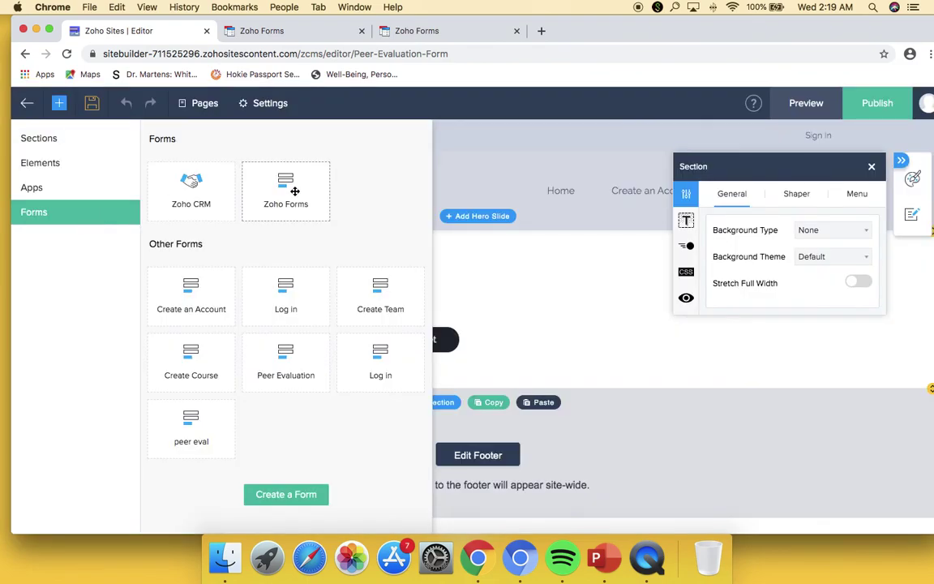
pyautogui.click(874, 167)
pyautogui.click(90, 221)
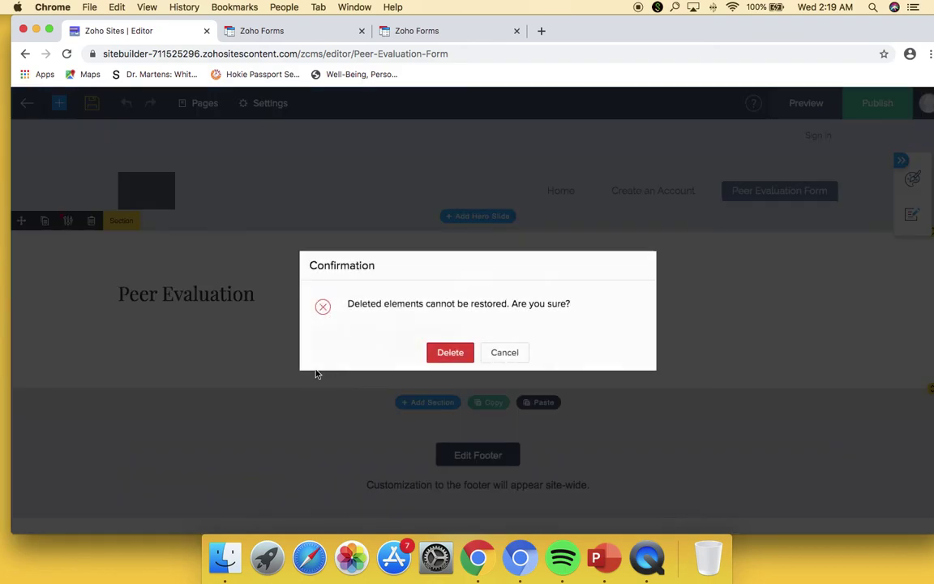
pyautogui.click(449, 352)
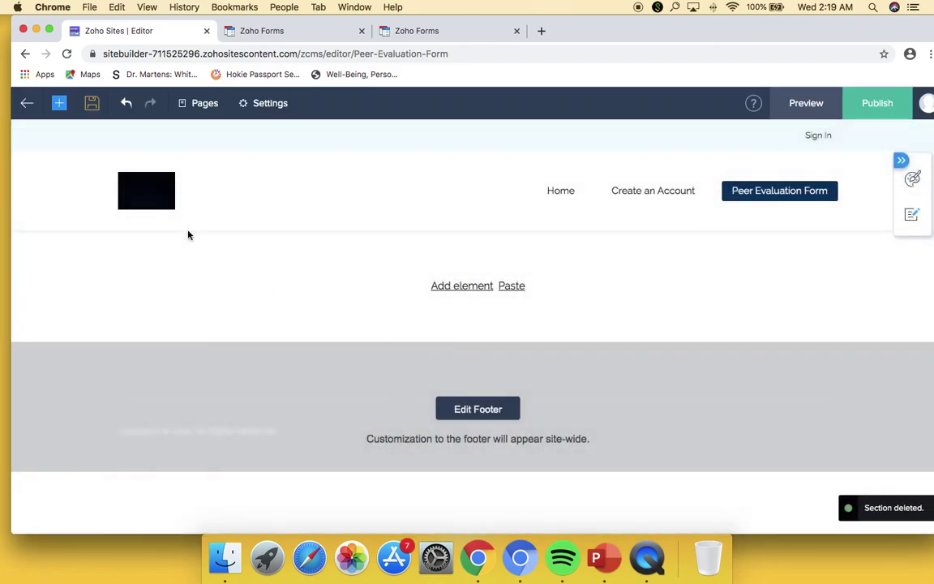
# - Insert a Zoho Forms element showing 'Peer Evaluation built in zoho forms' from the Form Preview
pyautogui.click(59, 105)
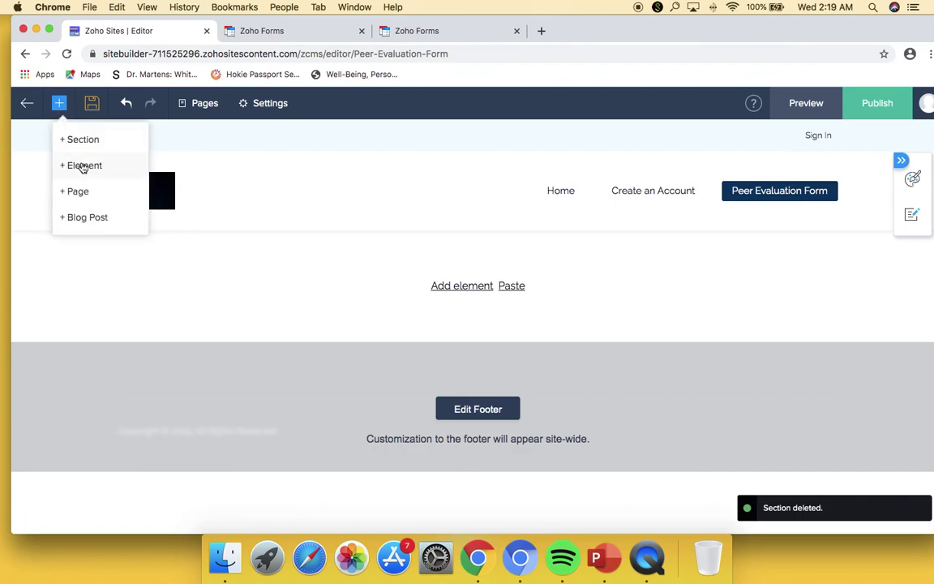
pyautogui.click(81, 163)
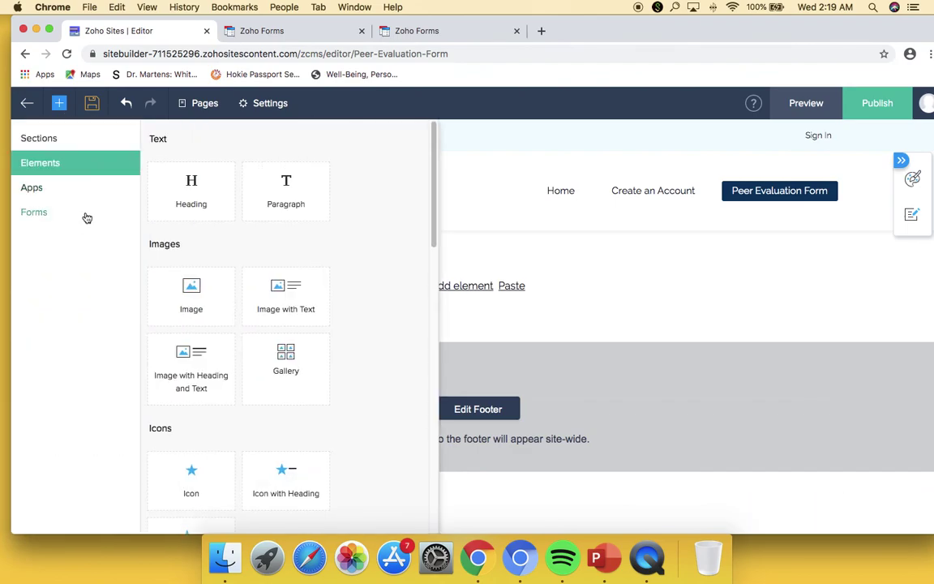
pyautogui.click(85, 216)
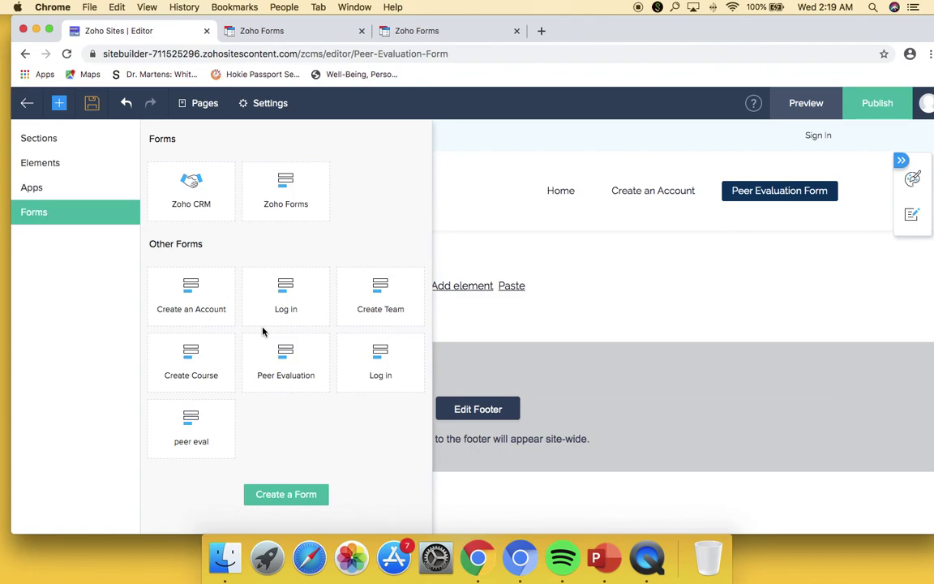
pyautogui.click(292, 190)
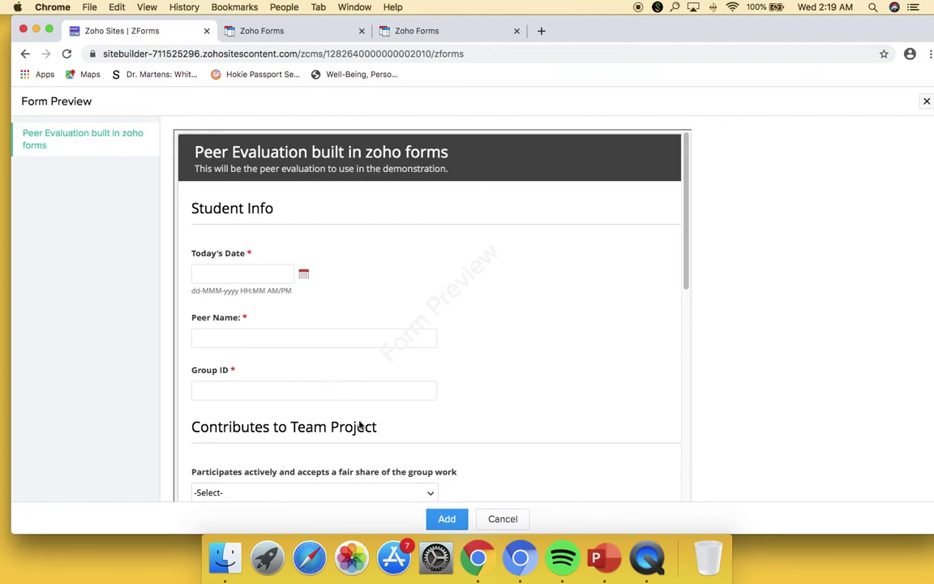
pyautogui.click(448, 519)
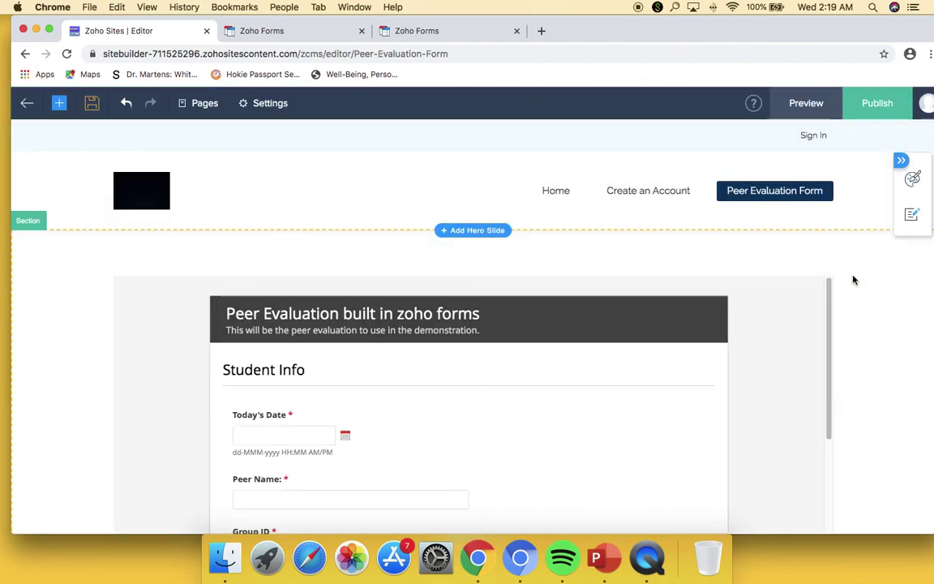
pyautogui.scroll(-5, 710, 354)
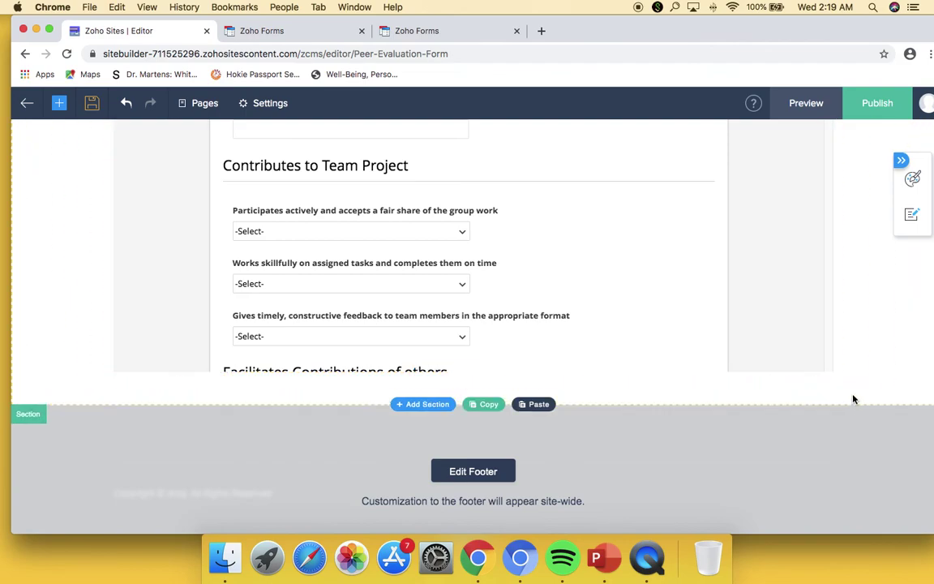
pyautogui.scroll(10, 853, 398)
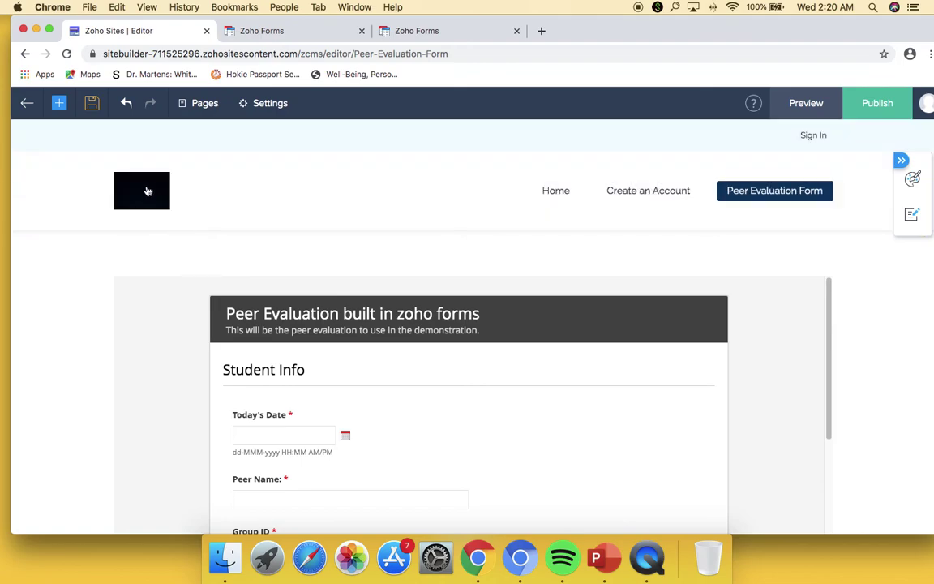
# - Change the site logo to circle.png, save it, and go to the Home page
pyautogui.click(149, 193)
pyautogui.click(227, 185)
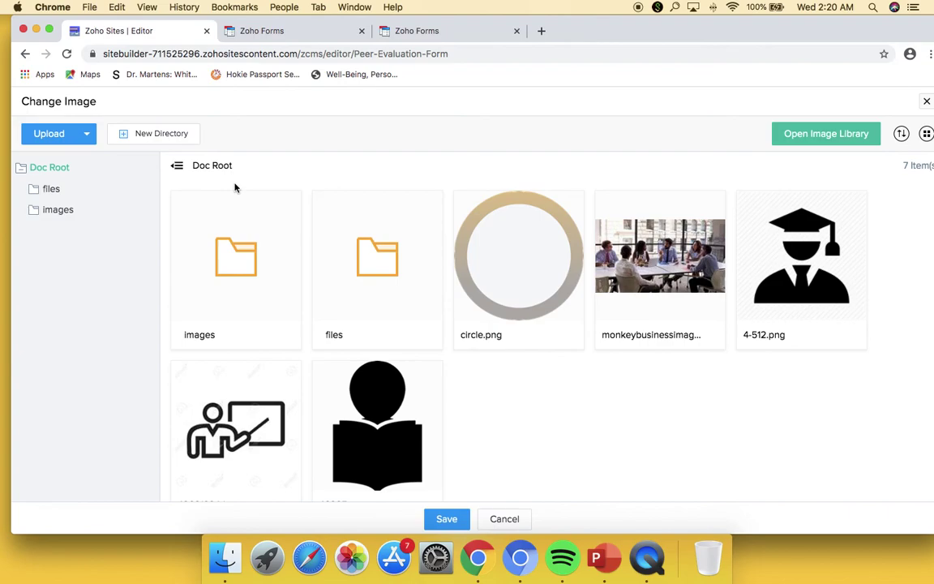
pyautogui.click(533, 265)
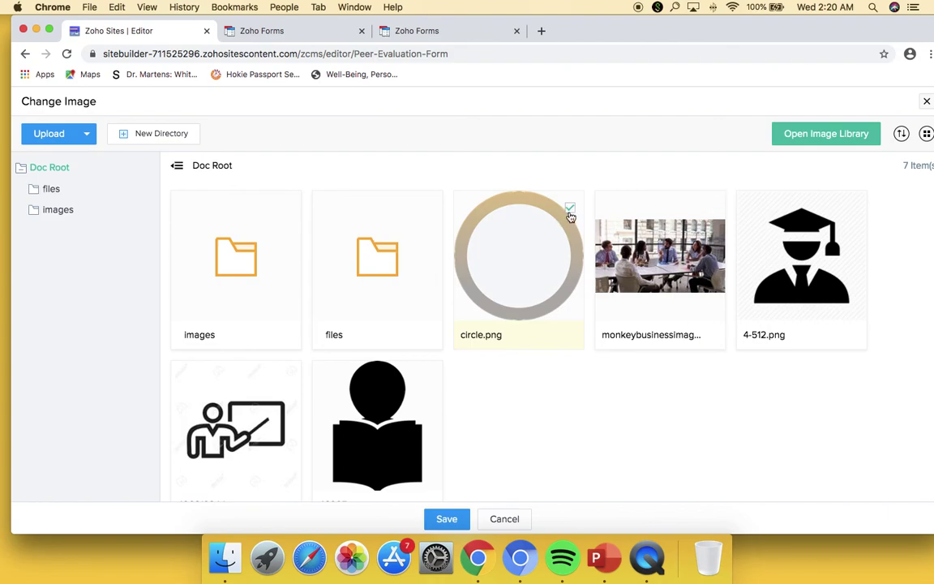
pyautogui.click(454, 520)
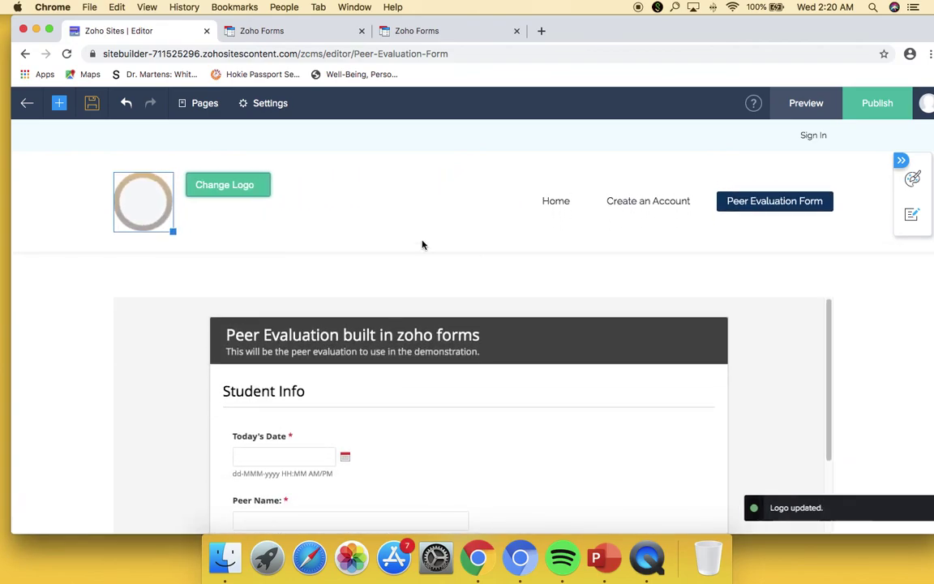
pyautogui.click(387, 239)
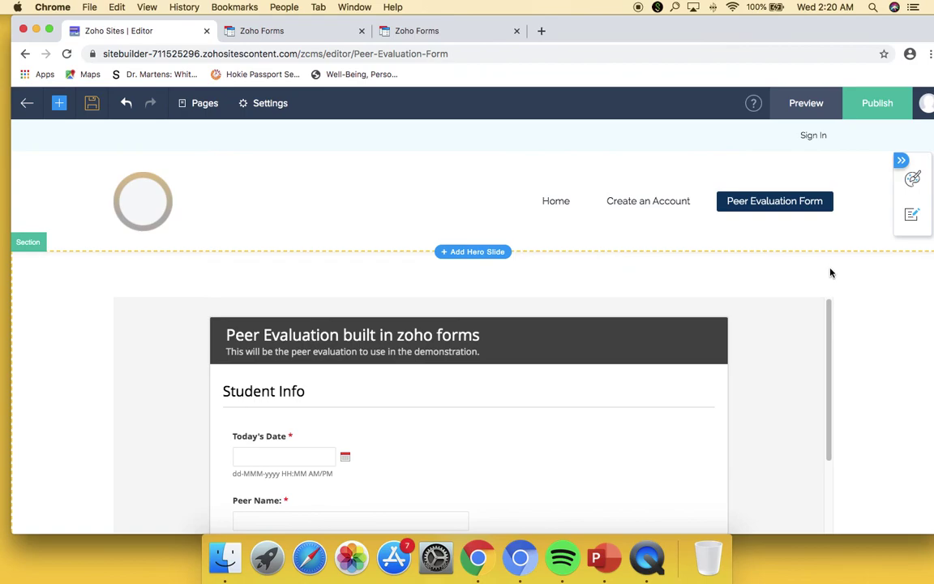
pyautogui.click(559, 203)
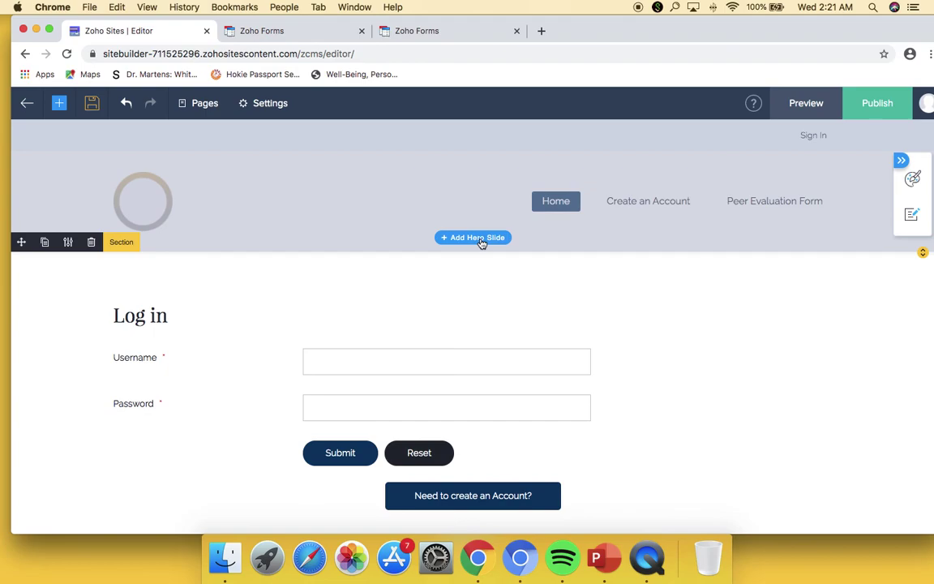
# - Browse the hero slide templates and add the yellow slide above the login form
pyautogui.click(480, 238)
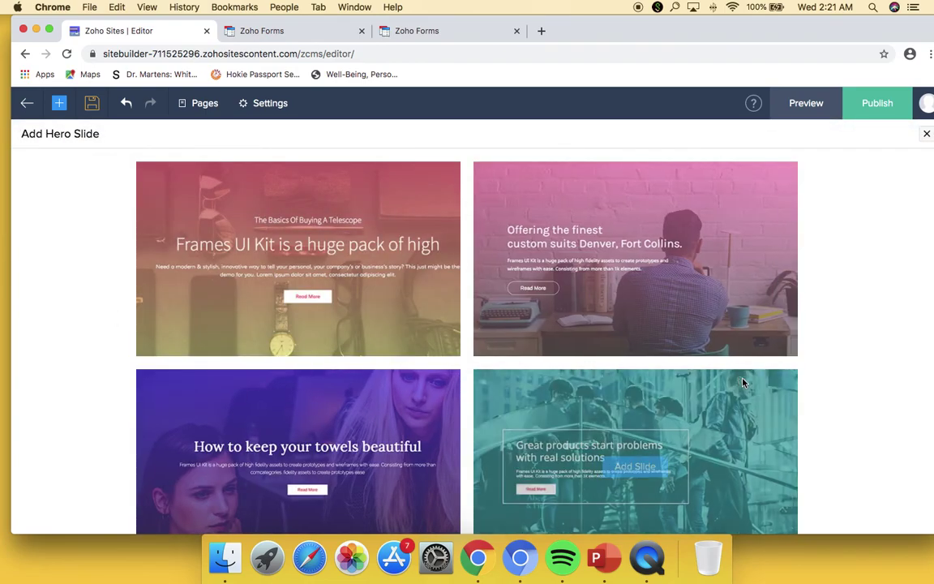
pyautogui.scroll(-5, 684, 375)
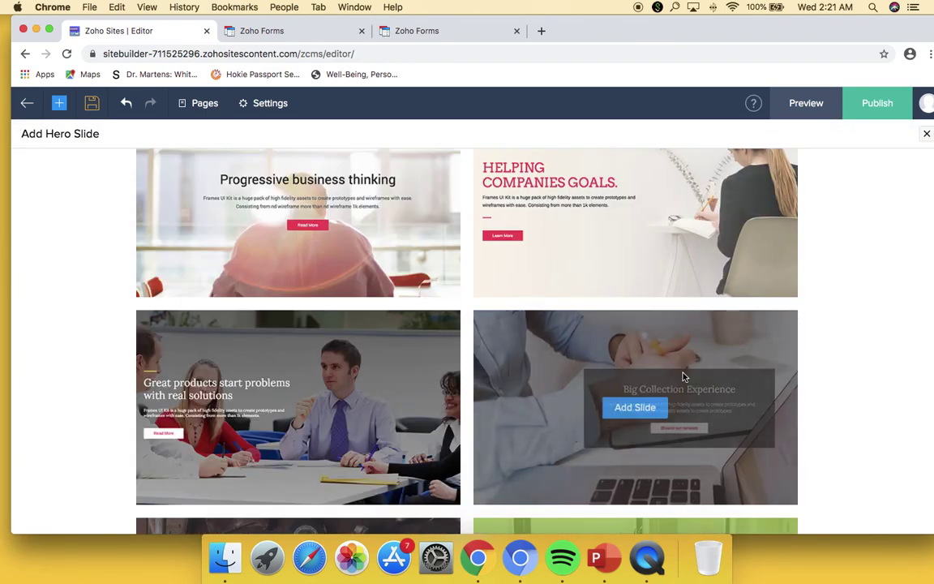
pyautogui.scroll(-5, 698, 330)
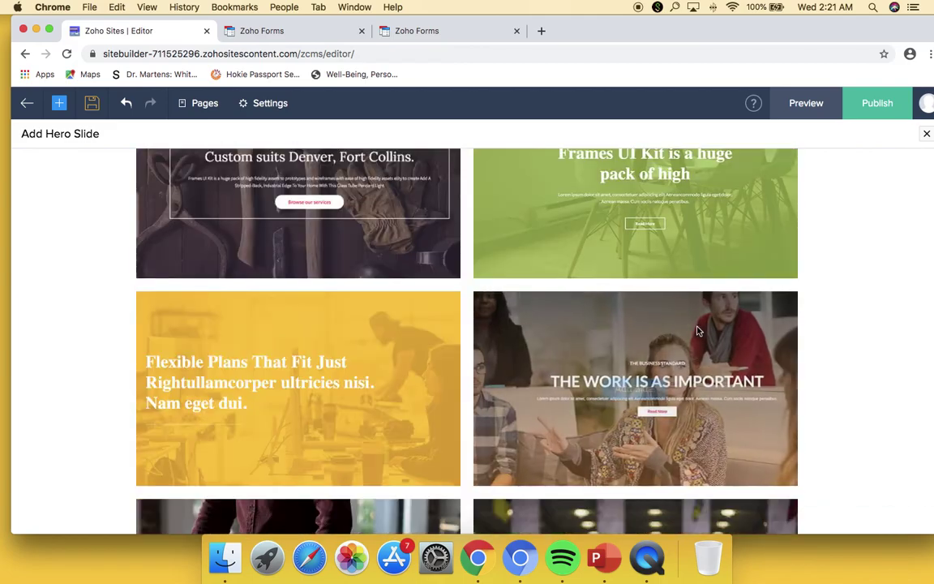
pyautogui.scroll(-3, 698, 329)
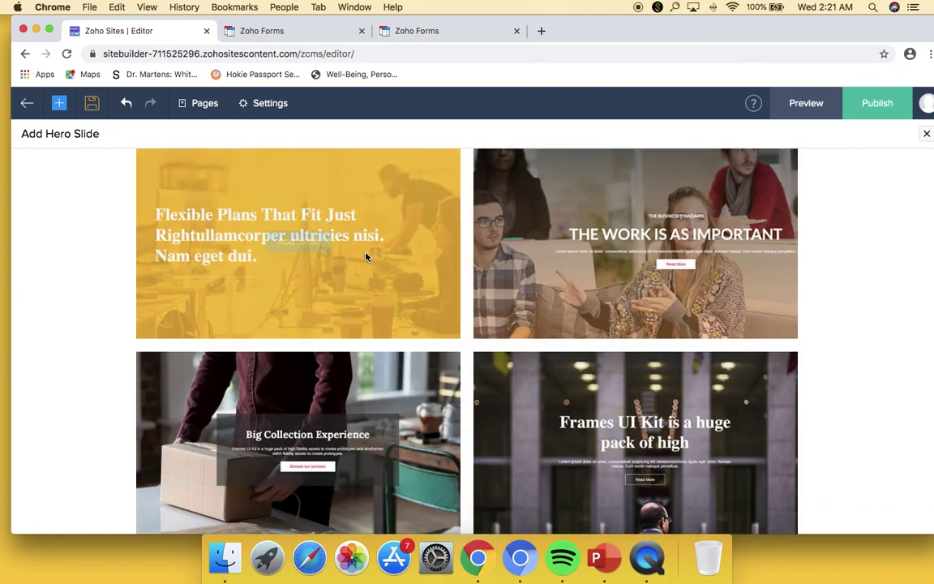
pyautogui.click(299, 242)
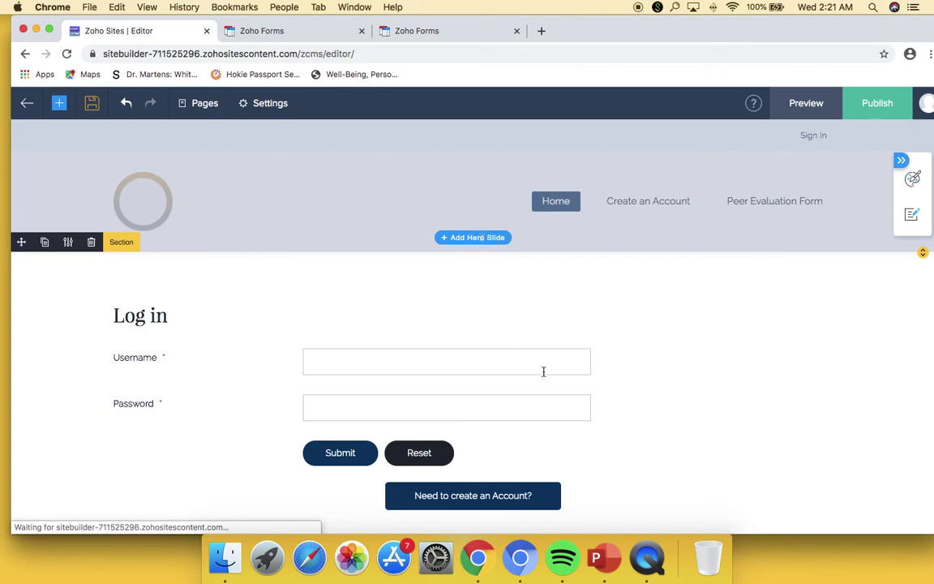
pyautogui.scroll(-3, 770, 418)
pyautogui.scroll(3, 771, 418)
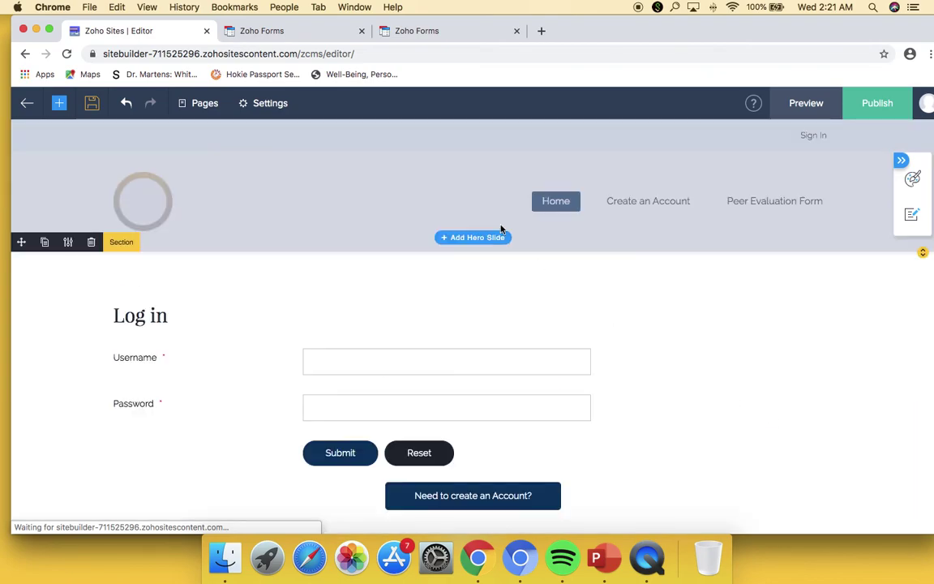
pyautogui.click(444, 243)
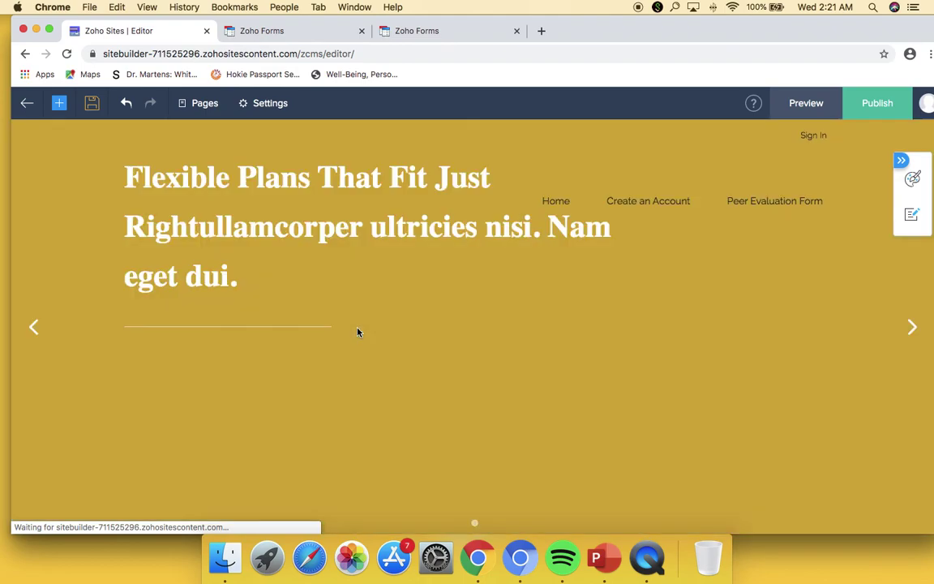
pyautogui.scroll(-3, 378, 341)
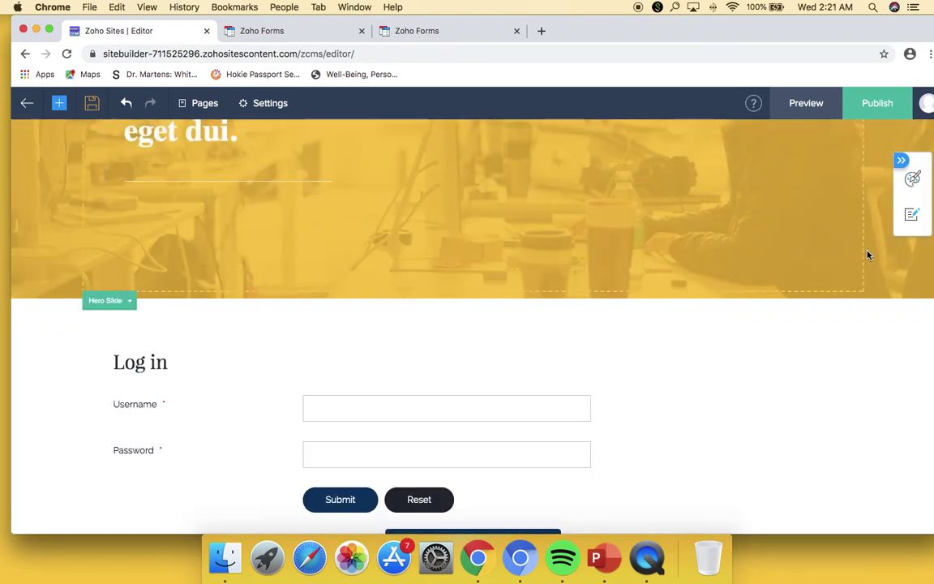
pyautogui.scroll(4, 661, 398)
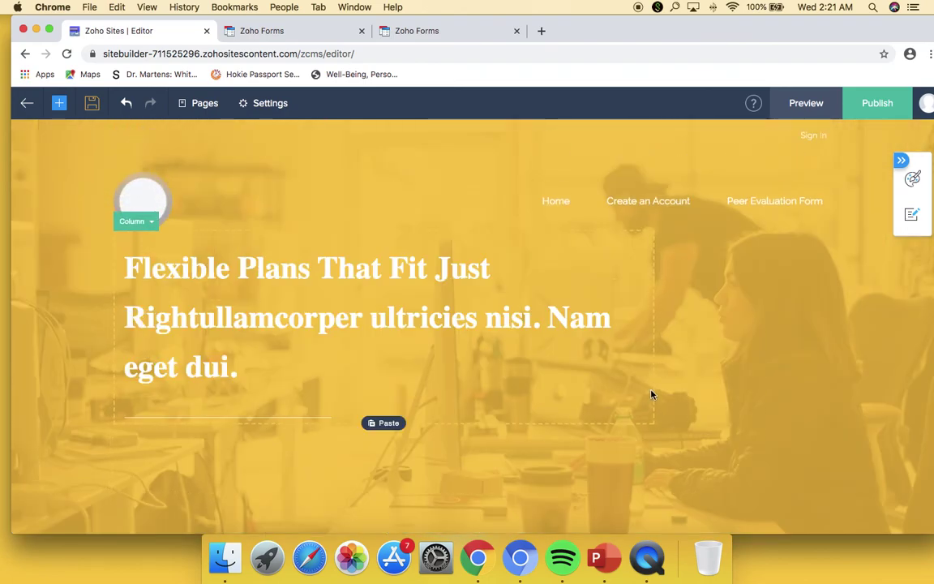
pyautogui.click(423, 290)
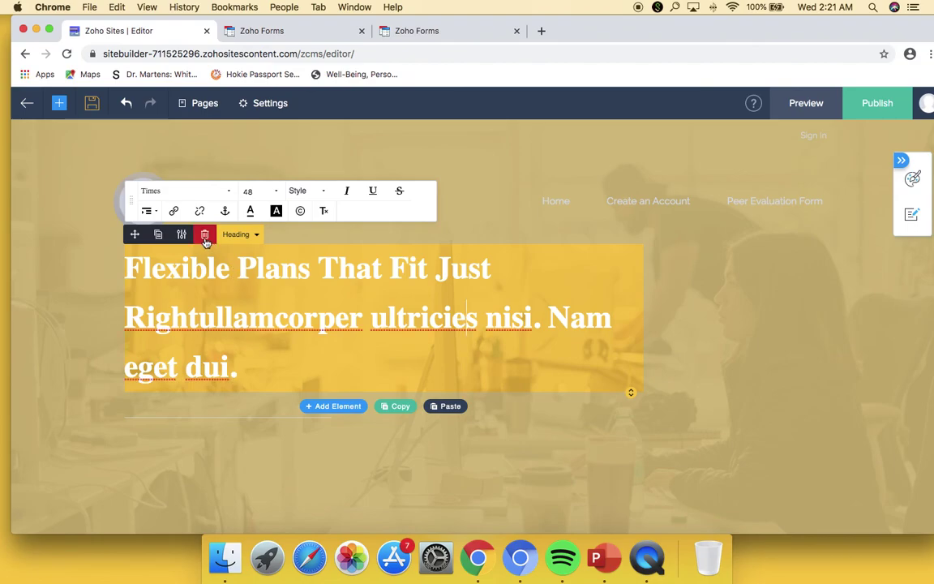
pyautogui.moveTo(286, 369); pyautogui.dragTo(112, 293)
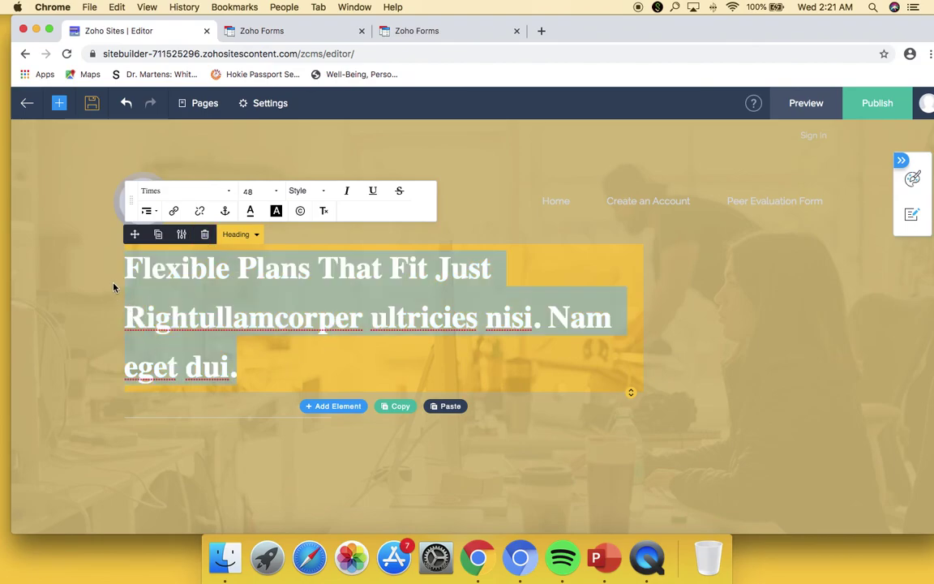
pyautogui.press('super+a')
pyautogui.write('Sim')
pyautogui.press('BackSpace')
pyautogui.write('nga')
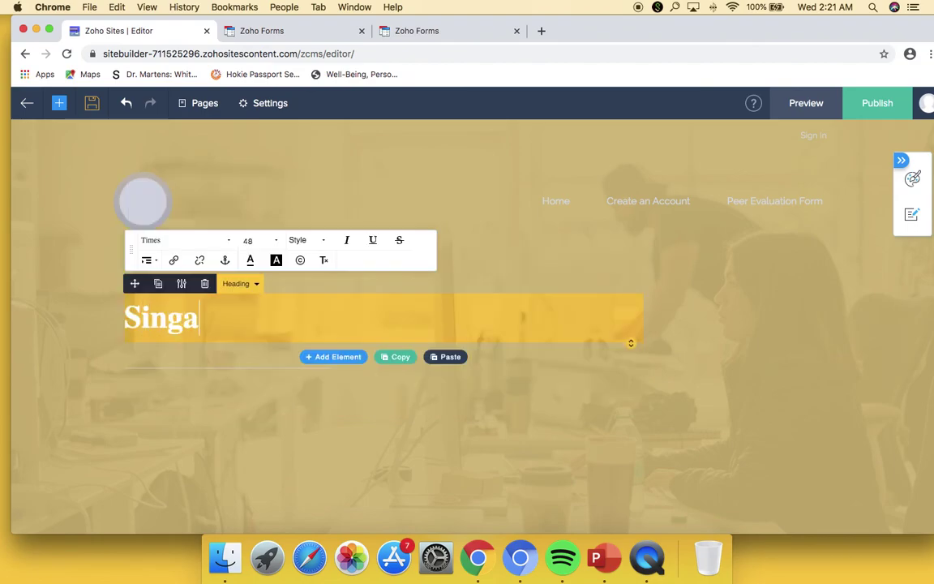
pyautogui.write('pore Managem')
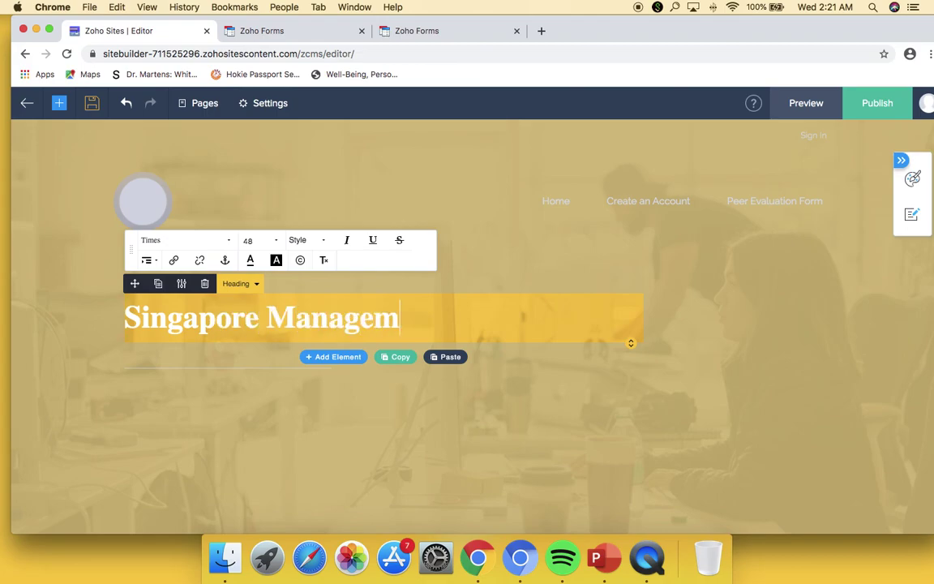
pyautogui.write('ent University')
pyautogui.press('Return')
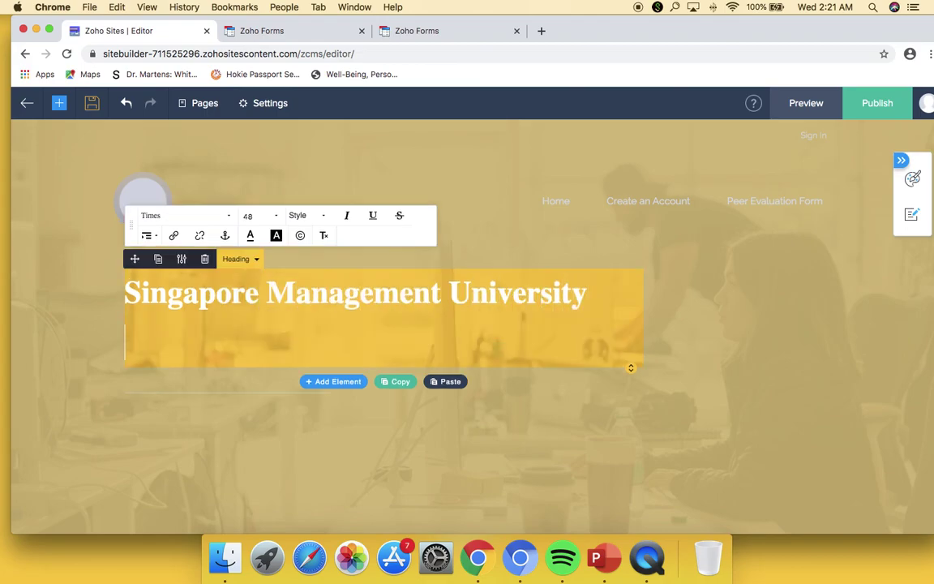
pyautogui.press('BackSpace')
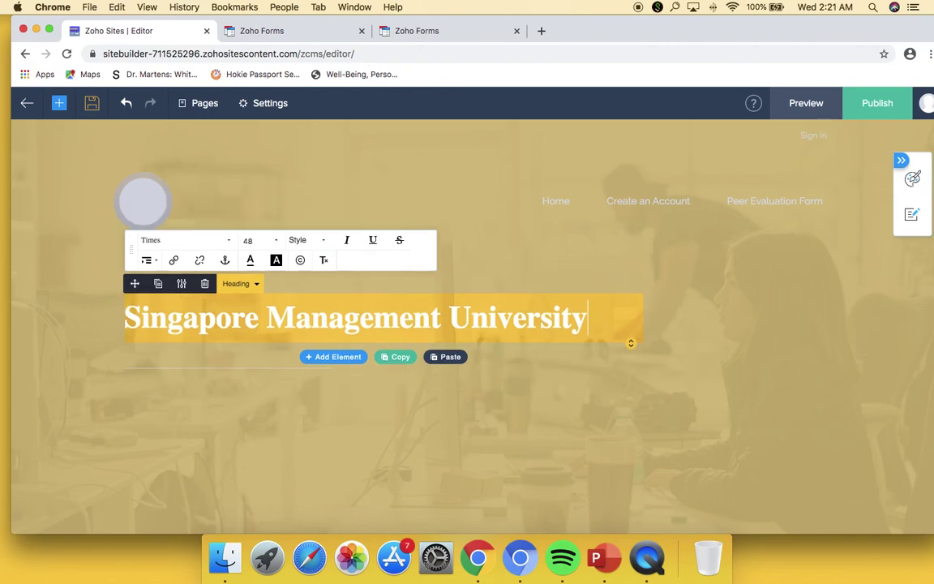
pyautogui.click(717, 449)
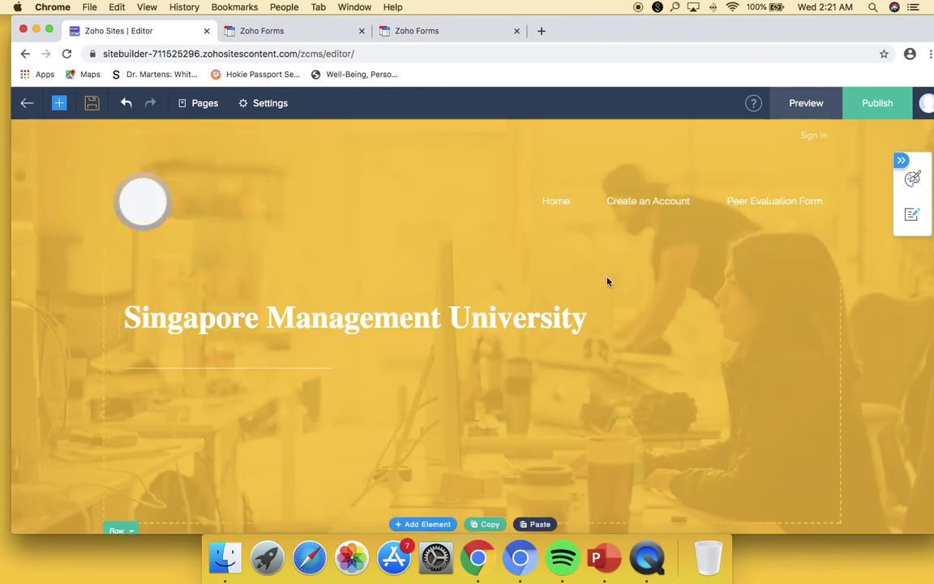
pyautogui.scroll(-2, 675, 344)
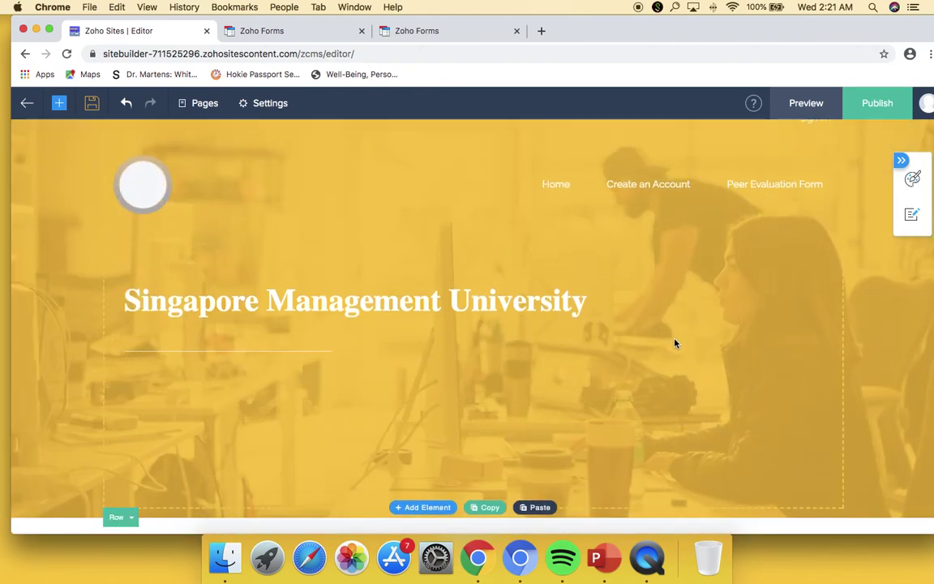
pyautogui.scroll(-7, 675, 344)
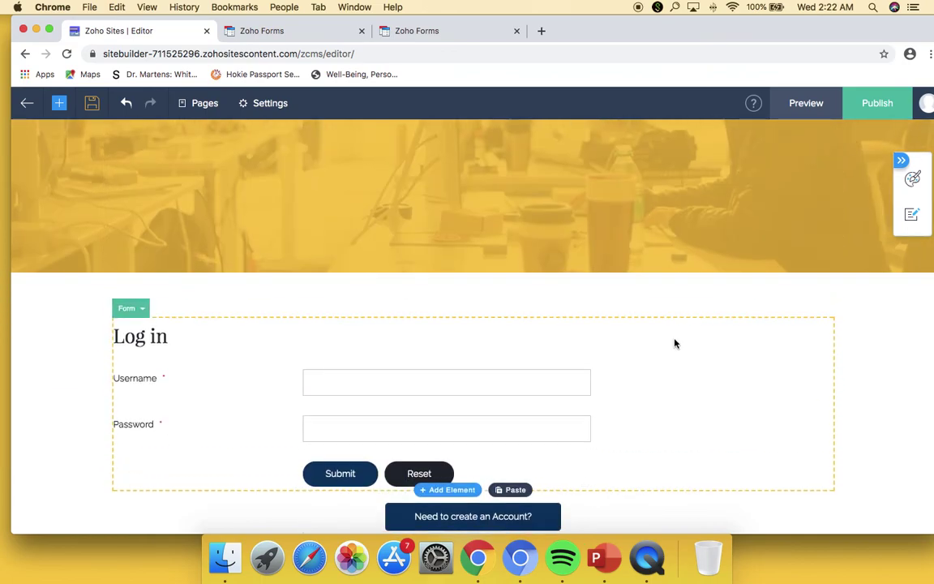
pyautogui.scroll(9, 676, 345)
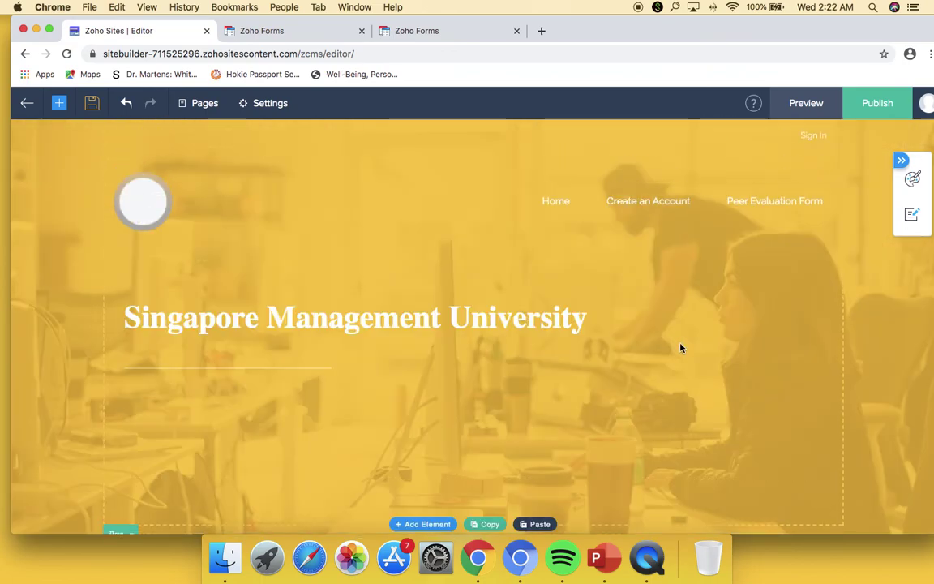
# - Apply the PT Serif / Playfair Display preset in the Visual Editor, after trying PT Sans / Fenix
pyautogui.click(913, 180)
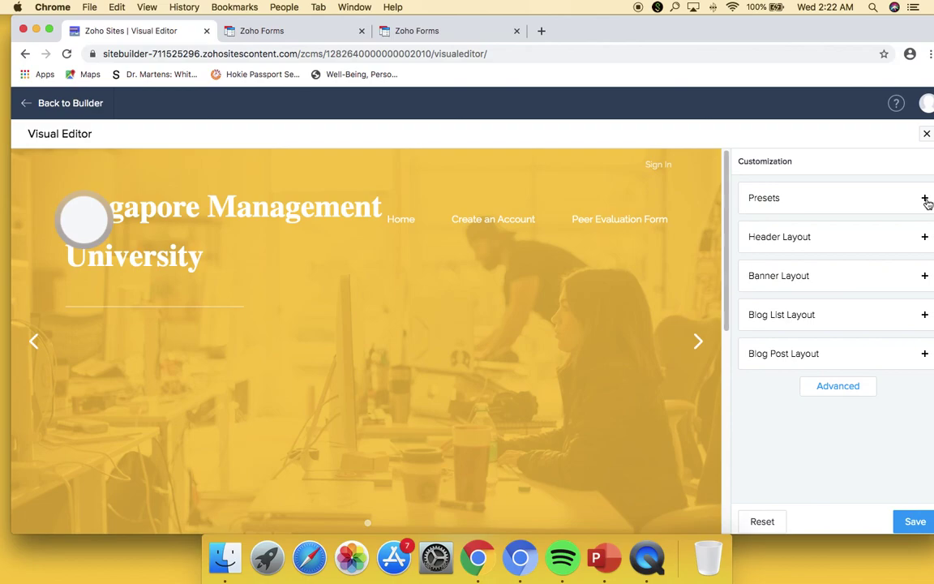
pyautogui.click(926, 199)
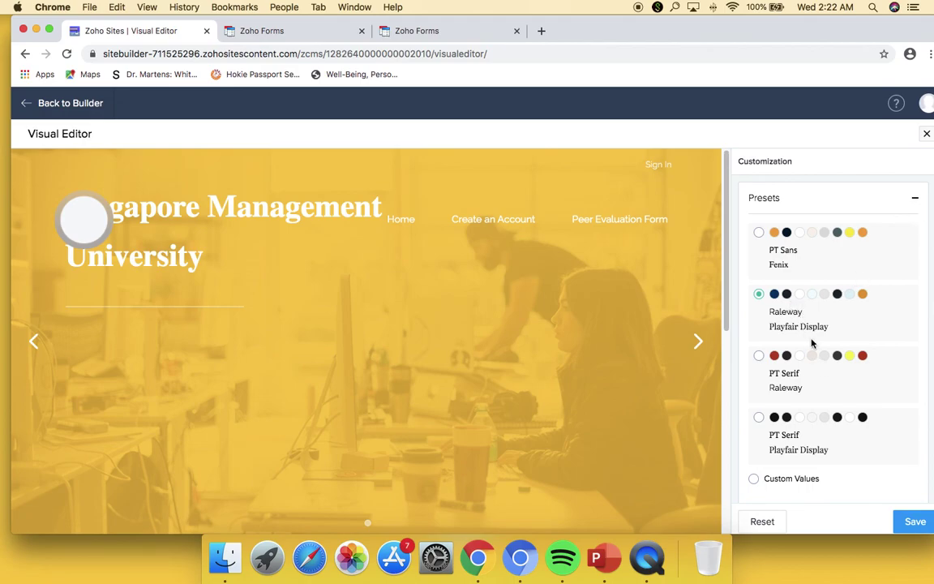
pyautogui.click(759, 233)
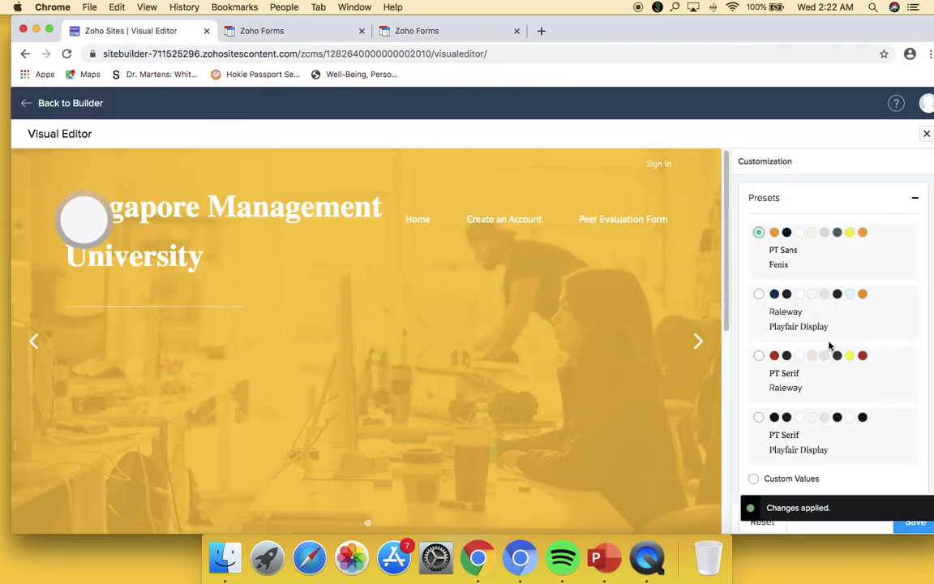
pyautogui.scroll(-10, 607, 401)
pyautogui.scroll(1, 607, 401)
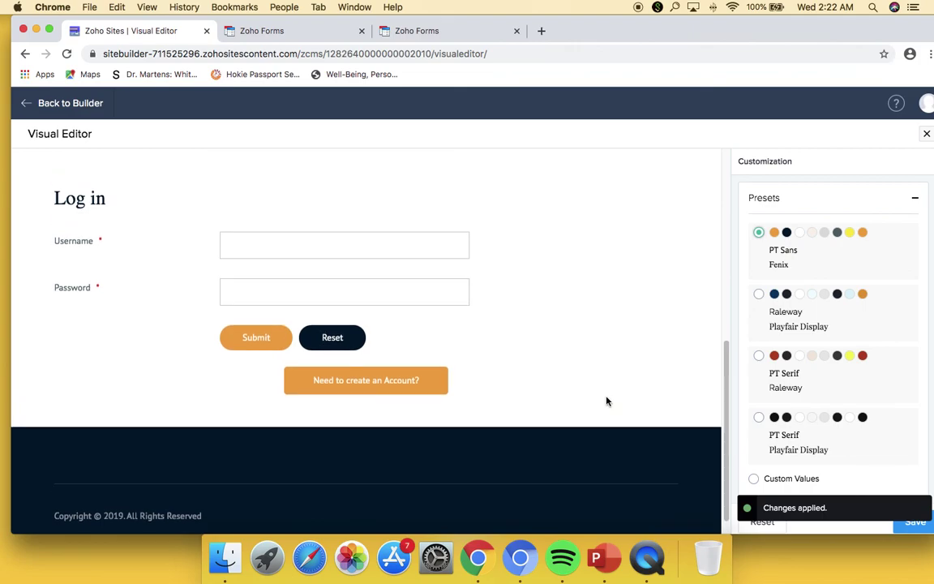
pyautogui.click(759, 417)
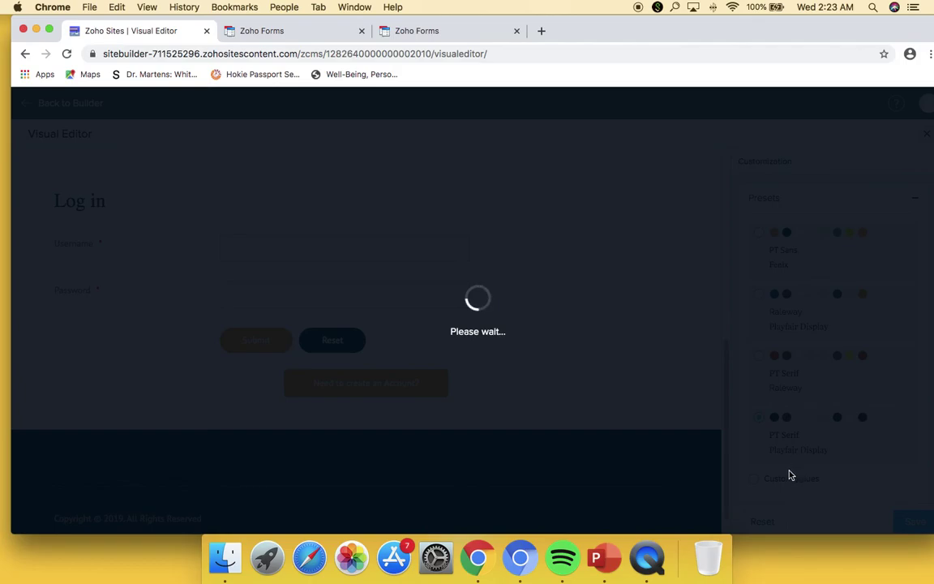
# - Close both Zoho Forms tabs and collapse the Presets list
pyautogui.click(517, 31)
pyautogui.click(361, 31)
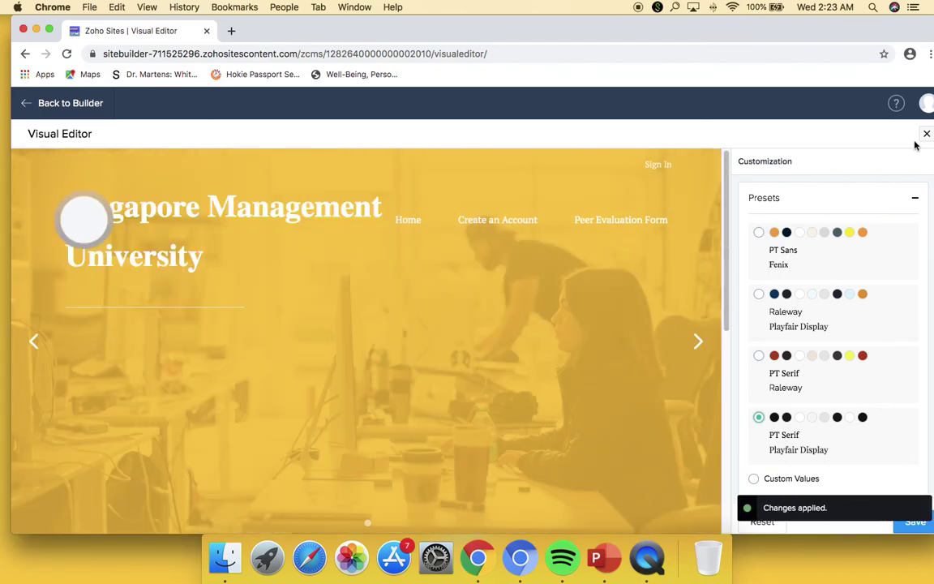
pyautogui.click(910, 208)
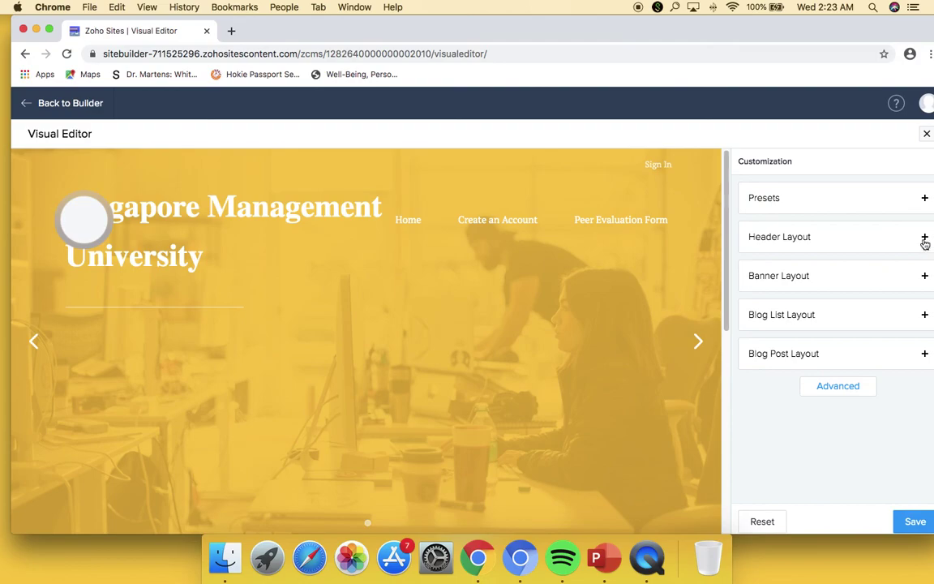
# - Apply the second Header Style so the circle logo sits centred above the navigation links
pyautogui.click(924, 241)
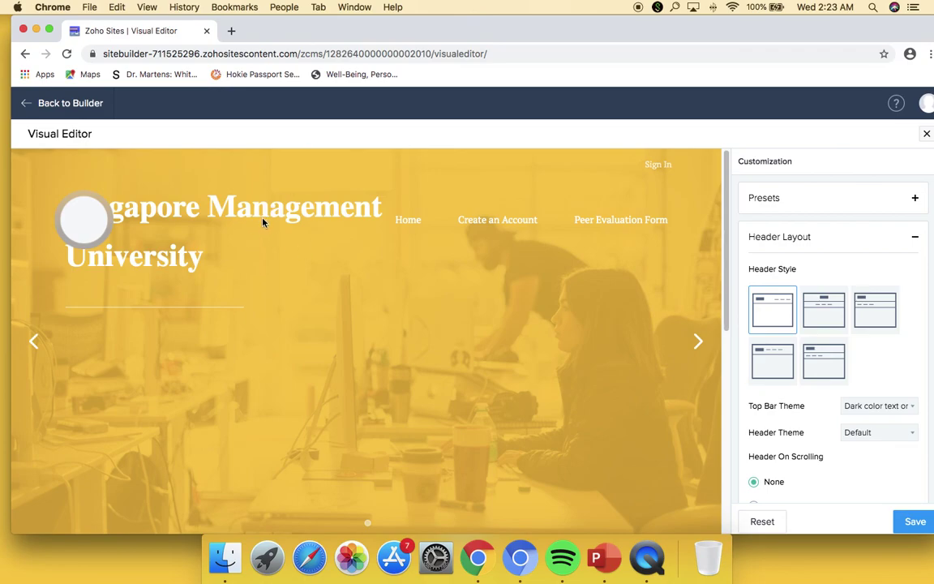
pyautogui.click(830, 316)
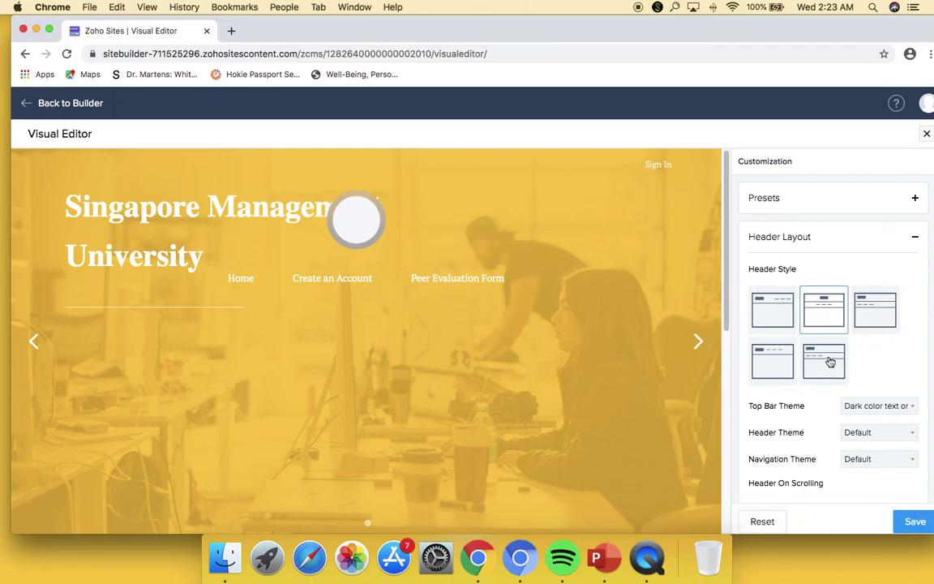
pyautogui.scroll(-3, 878, 356)
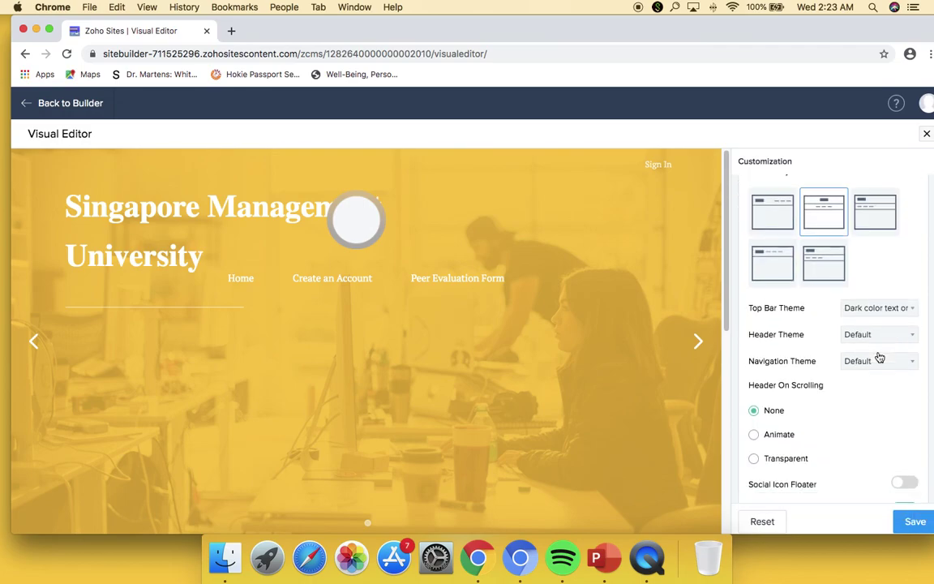
pyautogui.scroll(-5, 878, 357)
pyautogui.scroll(10, 879, 359)
pyautogui.scroll(-2, 879, 359)
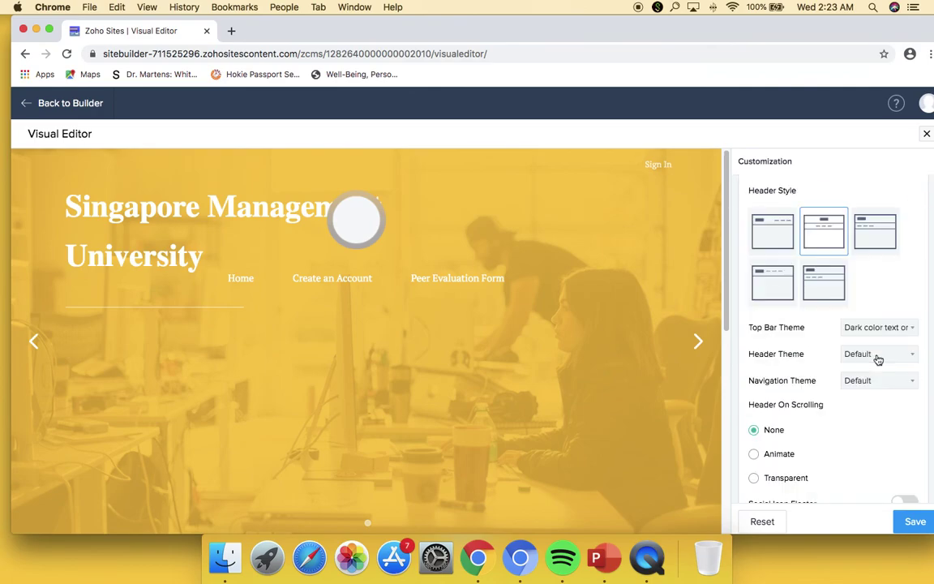
pyautogui.scroll(1, 906, 204)
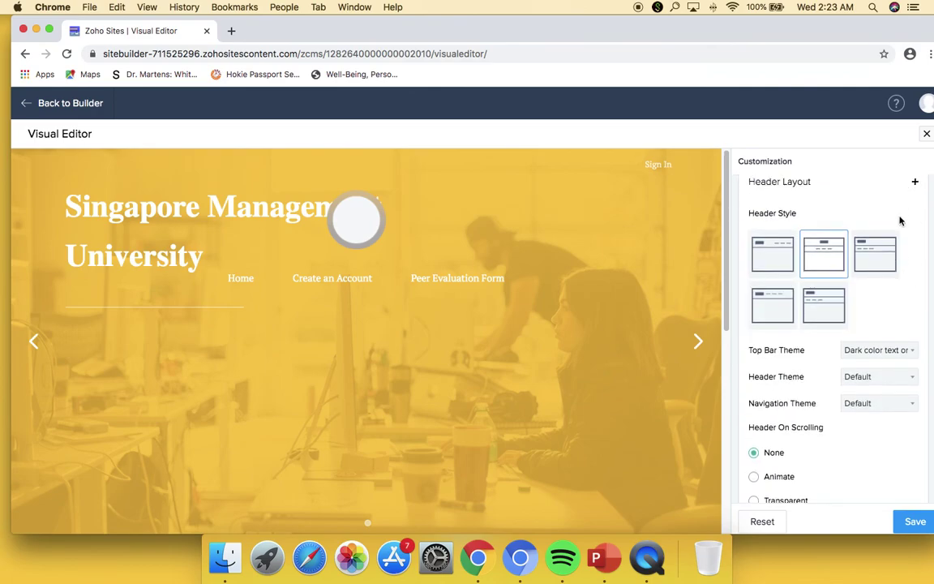
pyautogui.click(914, 183)
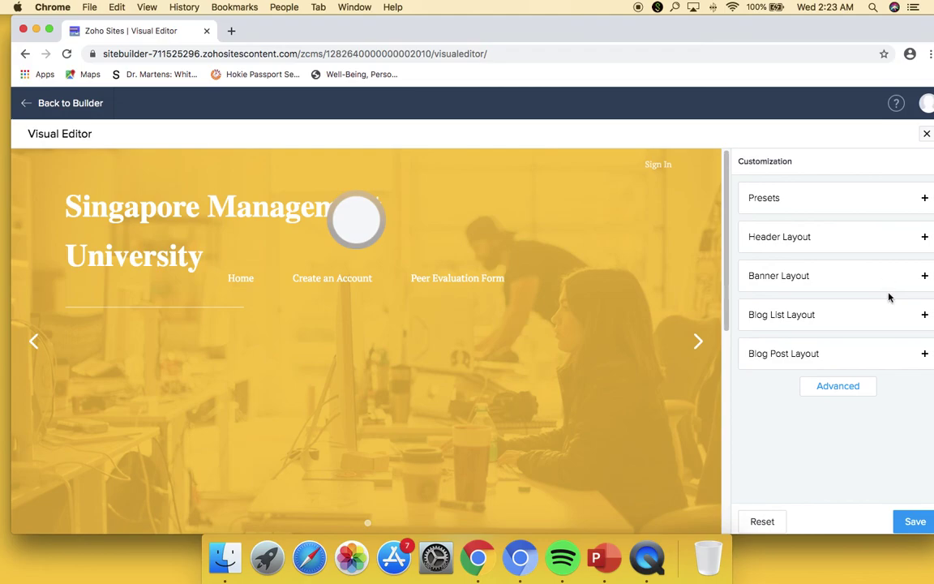
# - Review the Heading style settings under the Advanced styling options
pyautogui.click(869, 388)
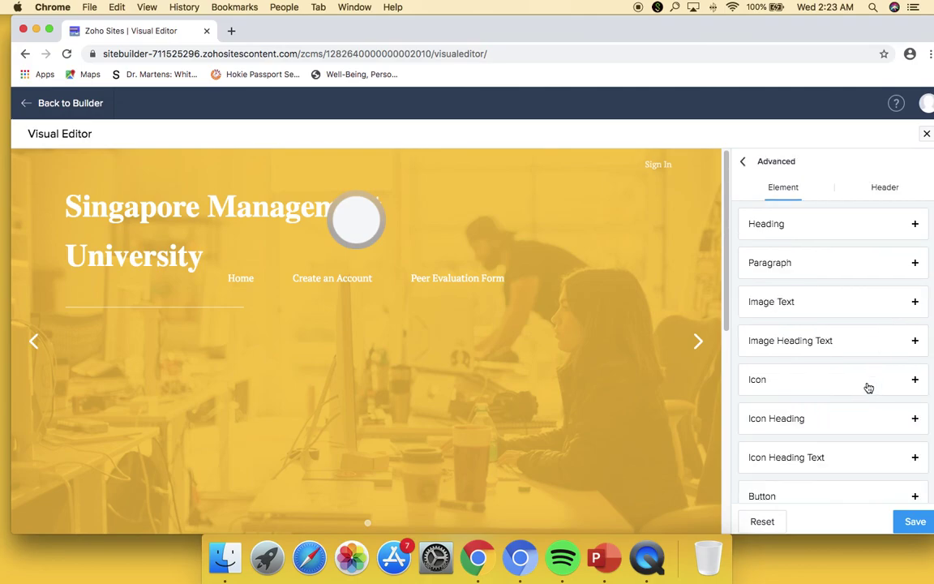
pyautogui.click(914, 226)
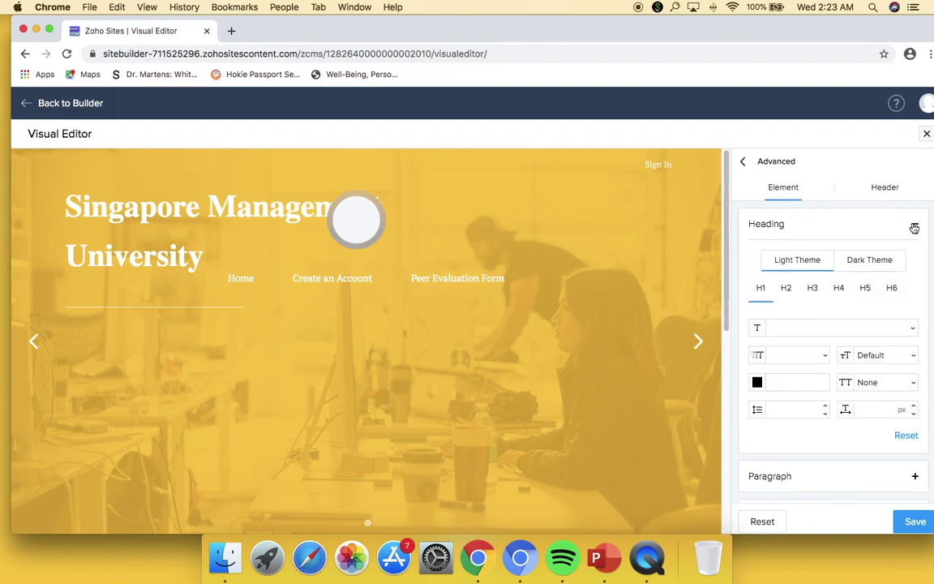
pyautogui.click(915, 227)
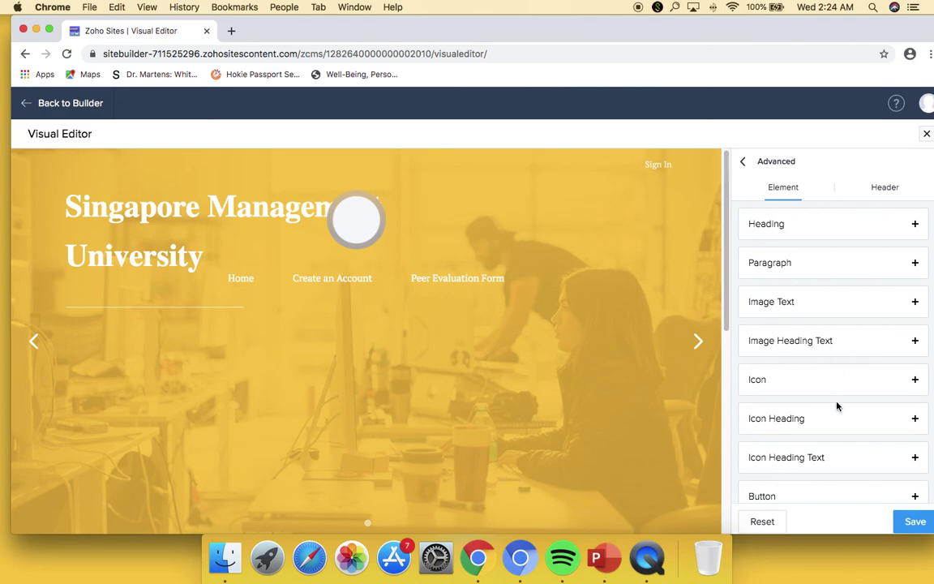
# - Check the Button settings for the Dark Theme, then save the theme customizations
pyautogui.scroll(-2, 836, 412)
pyautogui.click(915, 455)
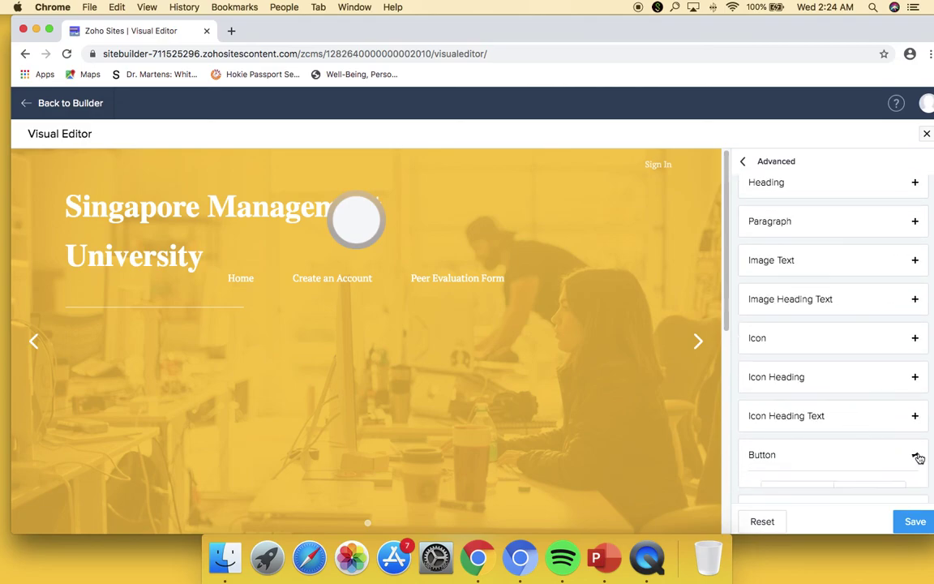
pyautogui.scroll(-4, 852, 446)
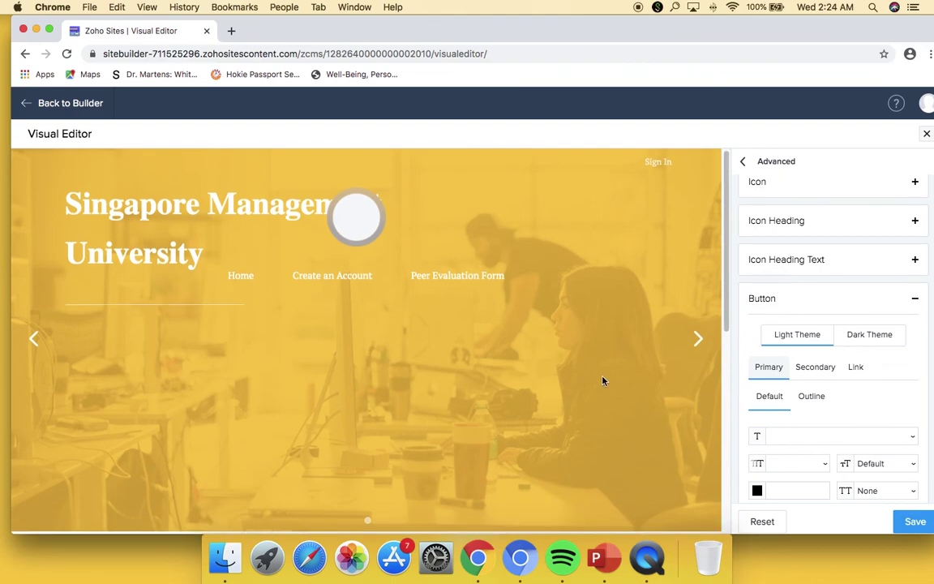
pyautogui.scroll(-5, 603, 380)
pyautogui.scroll(-3, 602, 380)
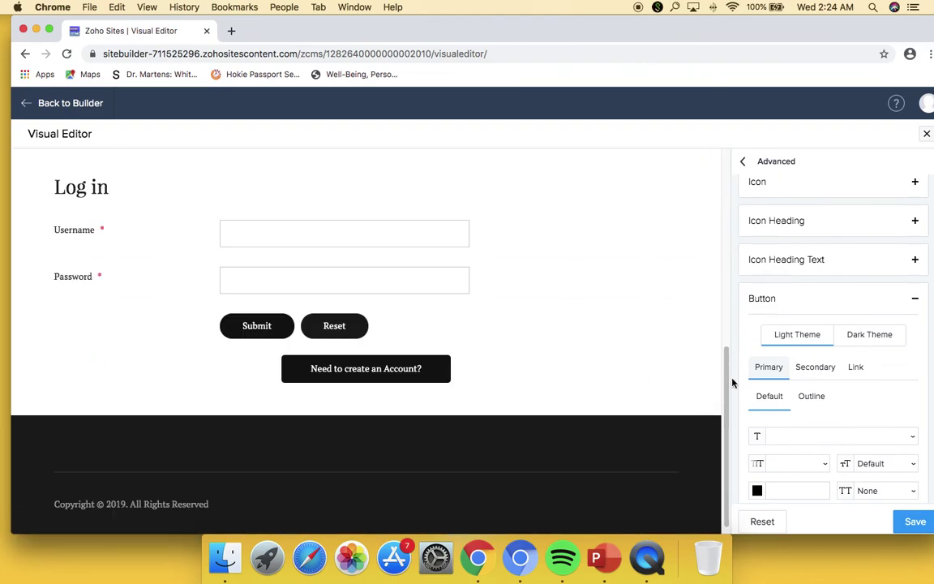
pyautogui.click(856, 342)
pyautogui.click(916, 523)
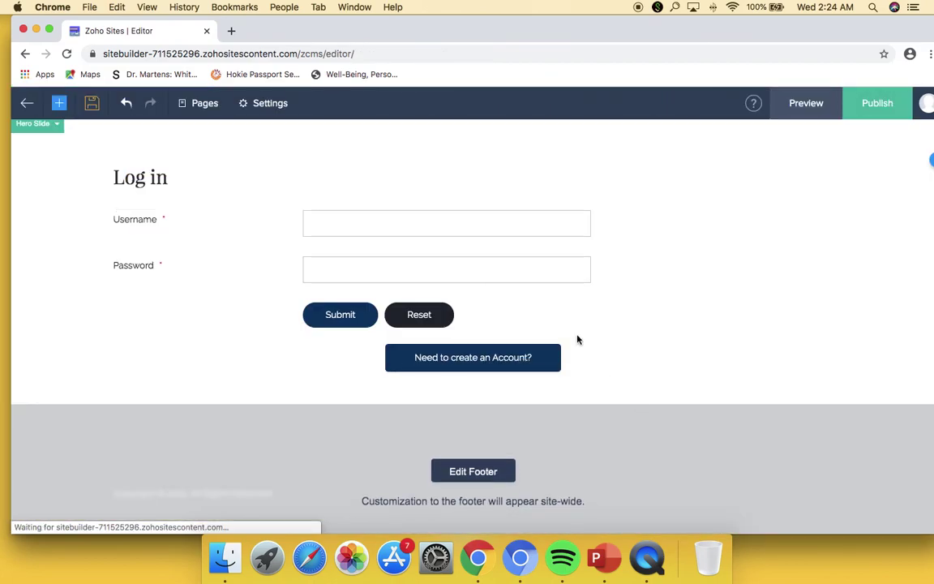
# - Return from the site Settings to the builder and publish the site with the new header
pyautogui.scroll(2, 568, 329)
pyautogui.scroll(5, 641, 325)
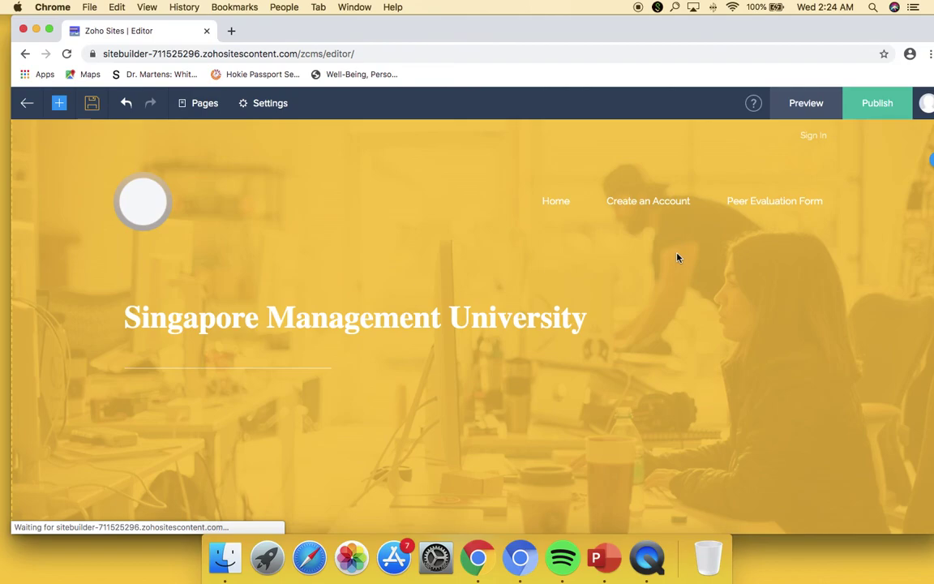
pyautogui.click(277, 109)
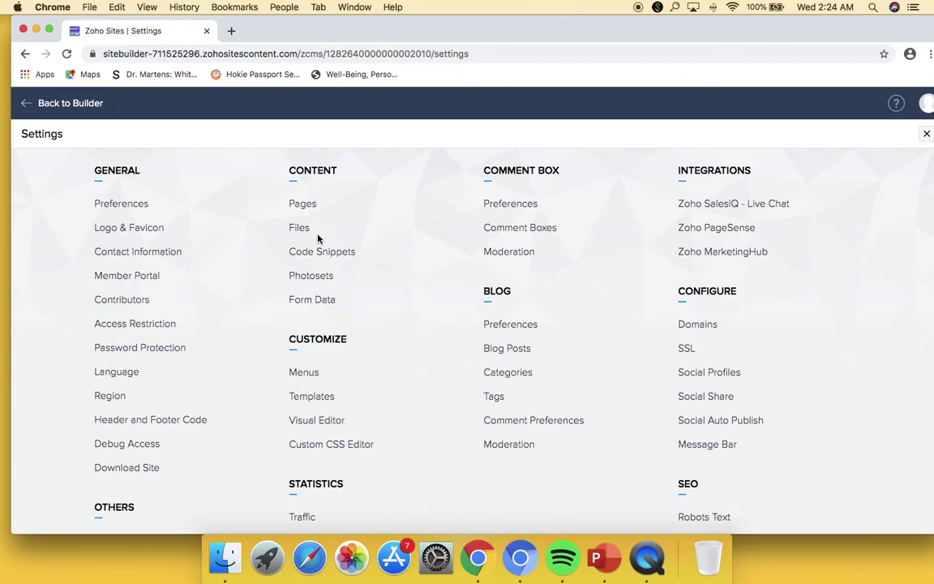
pyautogui.click(77, 103)
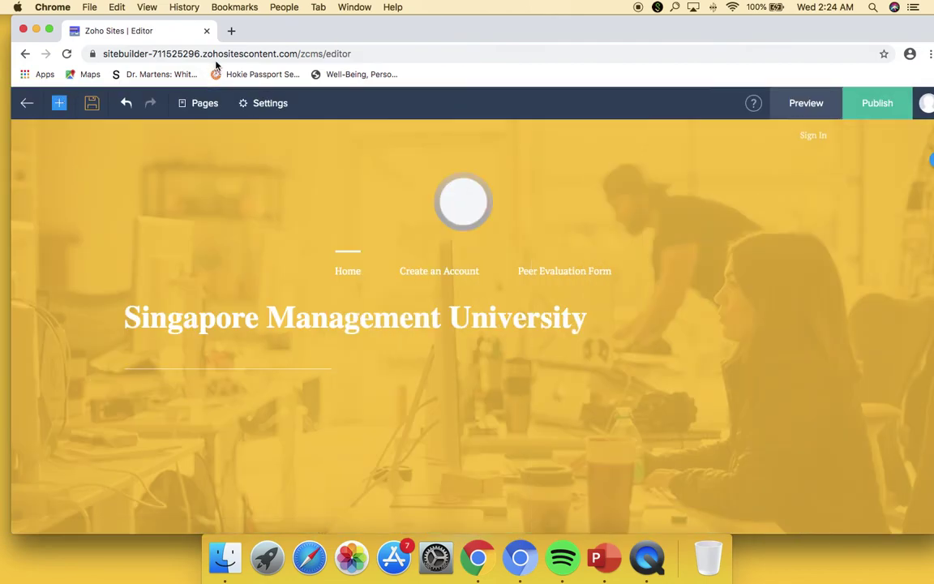
pyautogui.click(866, 106)
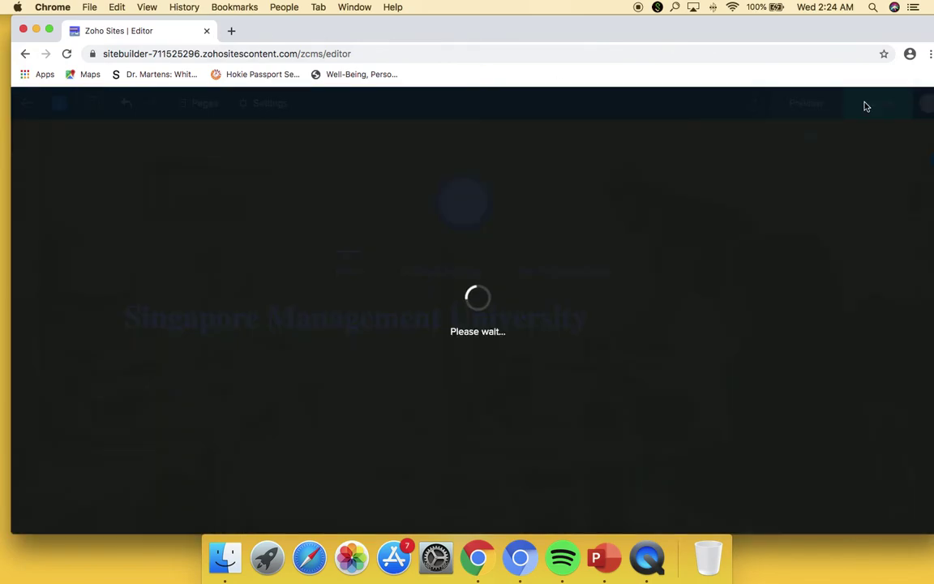